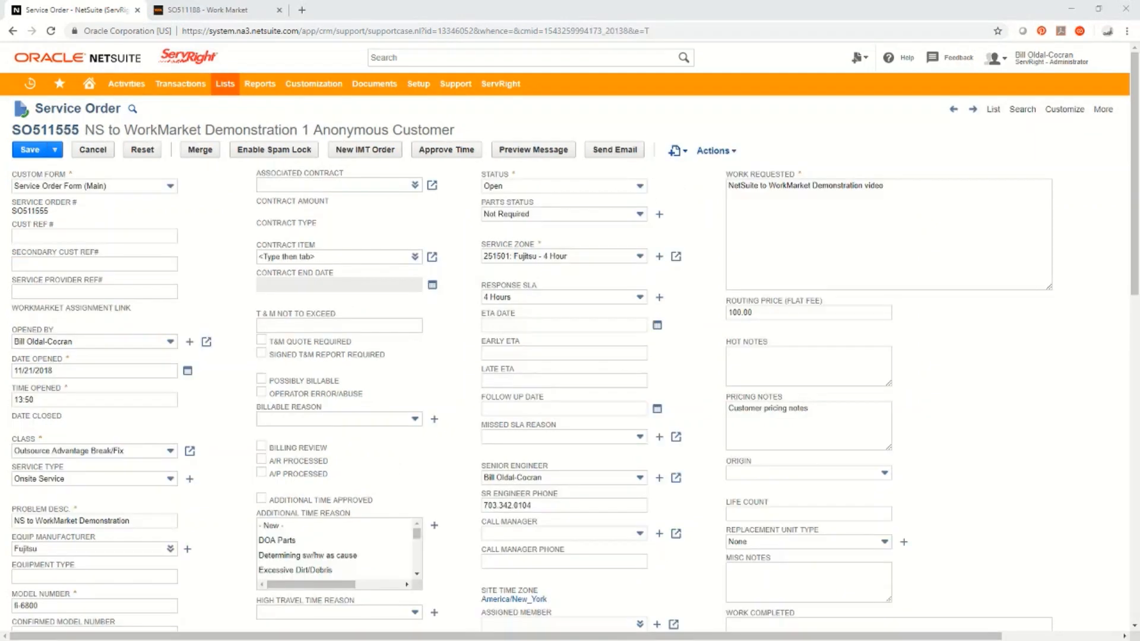
Step: Save the service order with the status set to Dispatch to Tech and try to send it to WorkMarket
click(526, 186)
key(d)
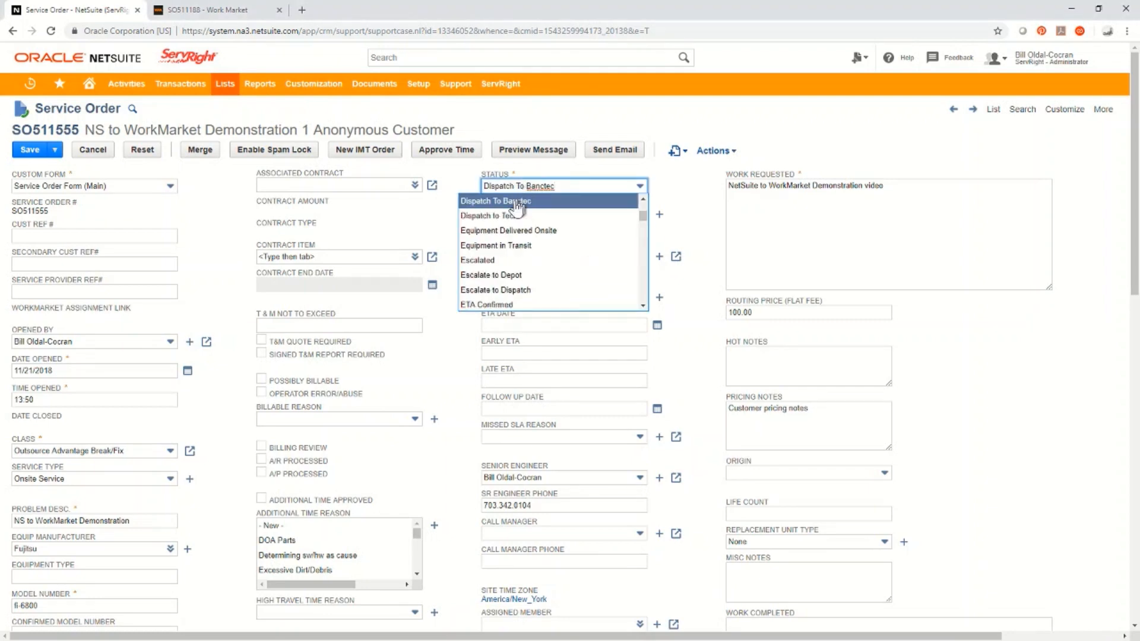
click(499, 217)
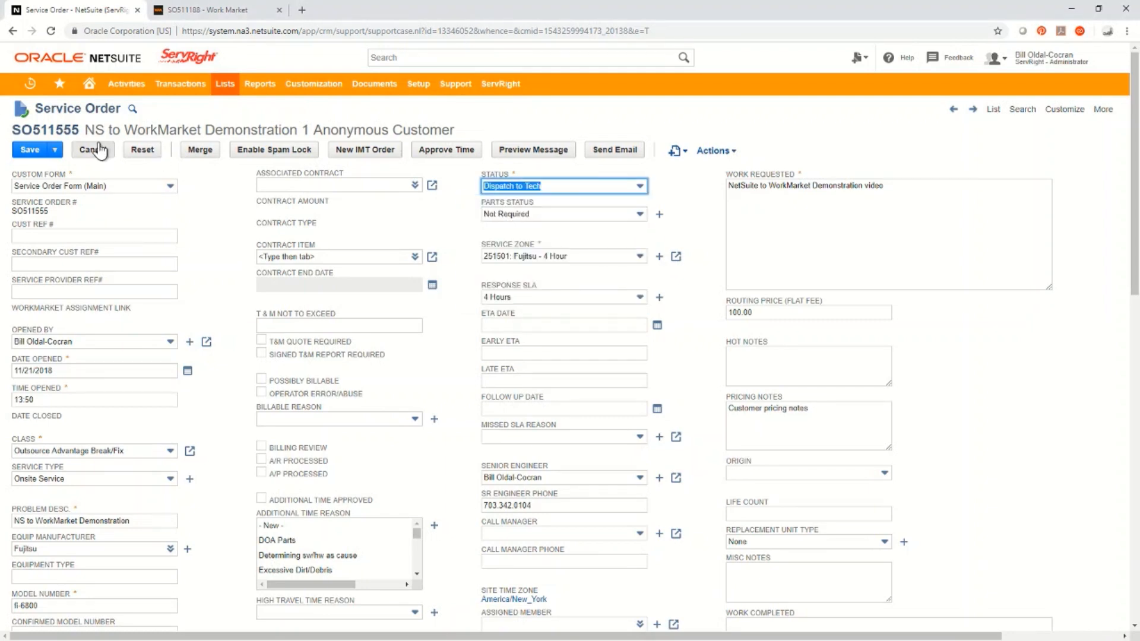
click(32, 153)
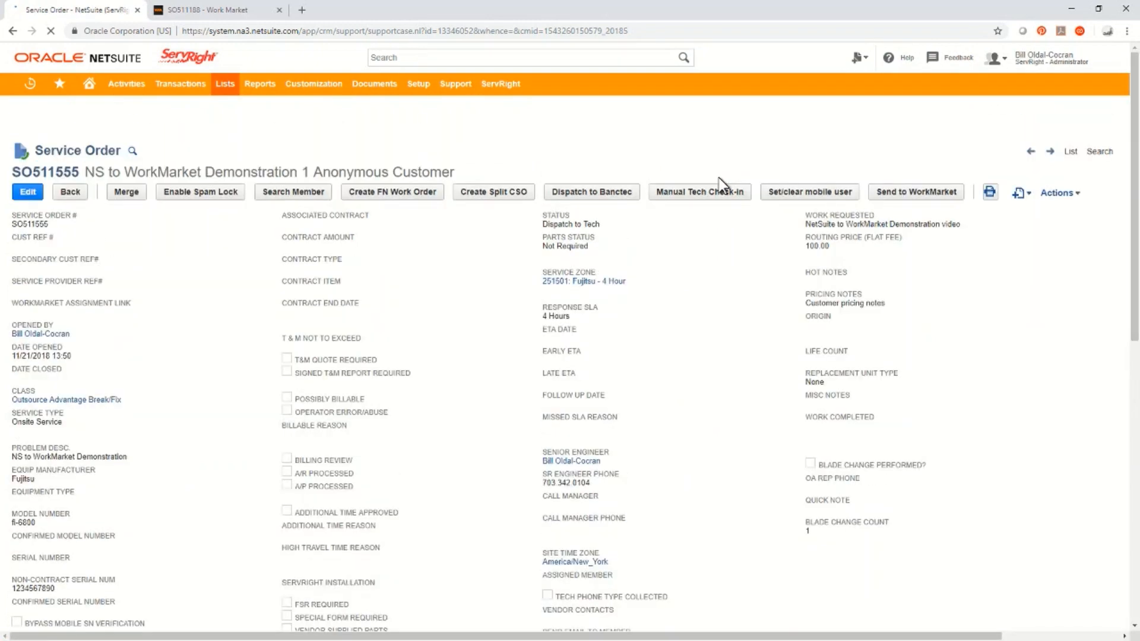
click(902, 196)
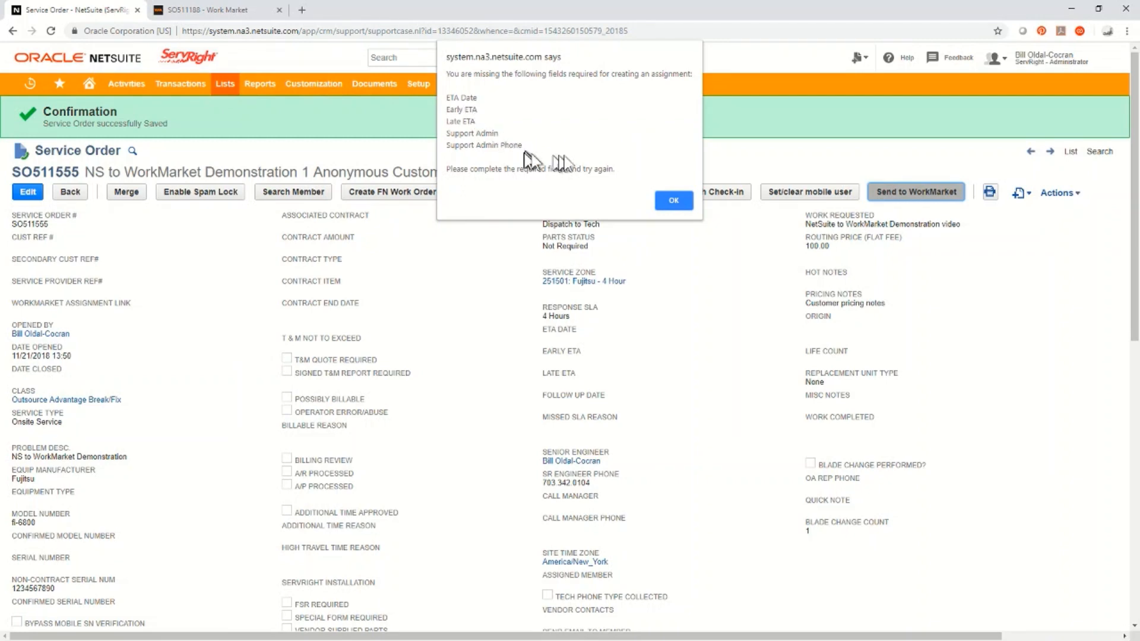
click(675, 202)
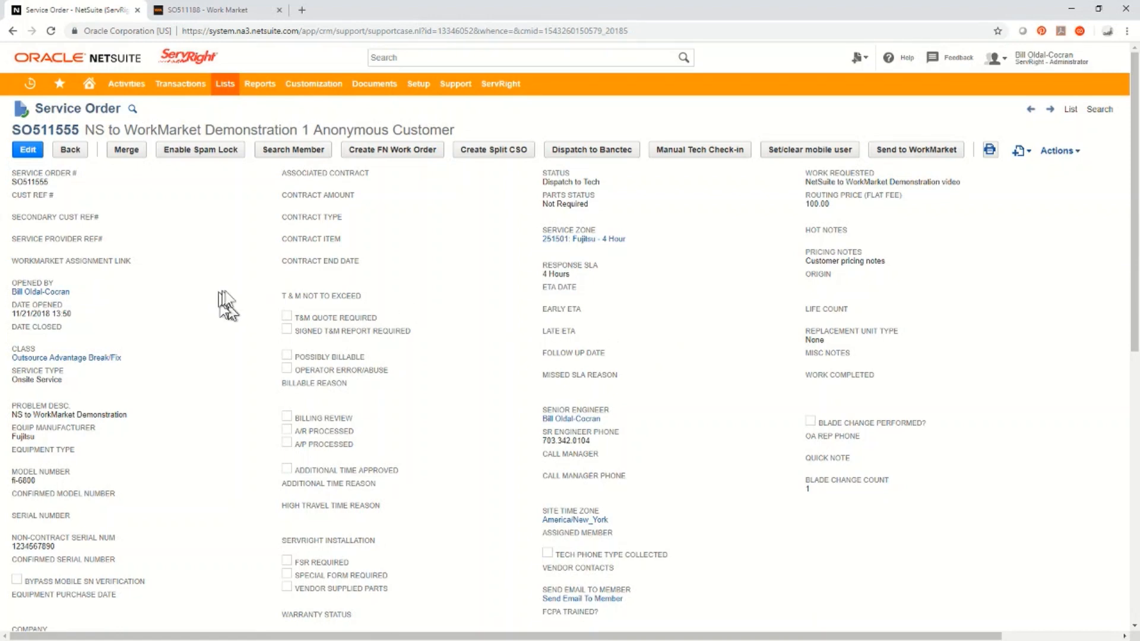
Step: Edit the service order to set the ETA date to 11/27/2018, the early ETA to 12:00 and the late ETA to 14:00
click(28, 149)
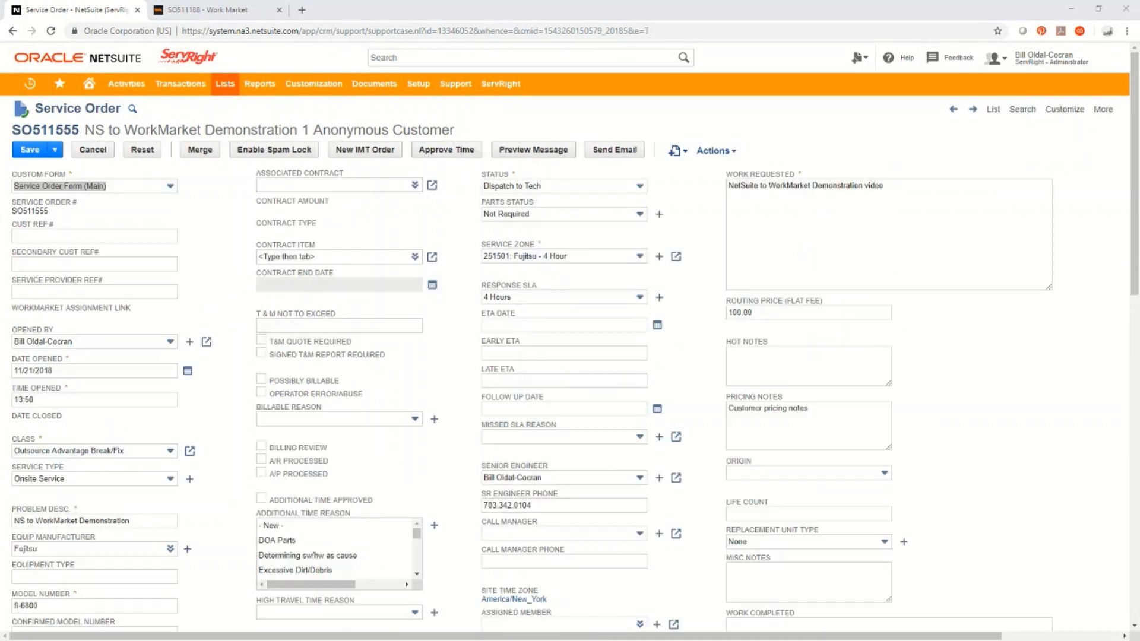
click(657, 325)
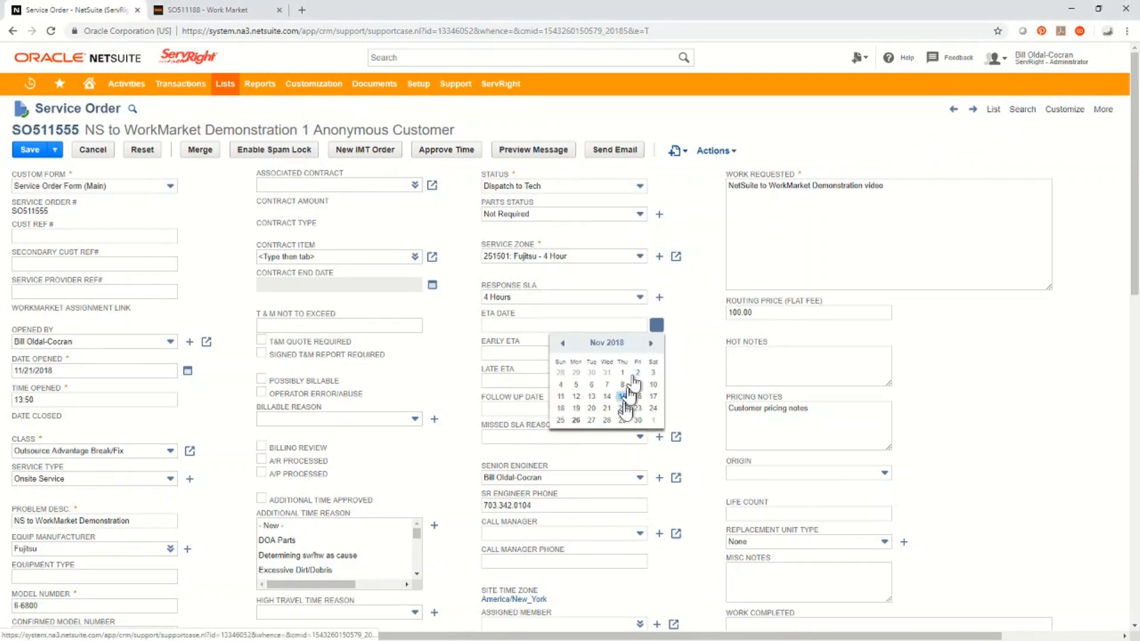
click(592, 420)
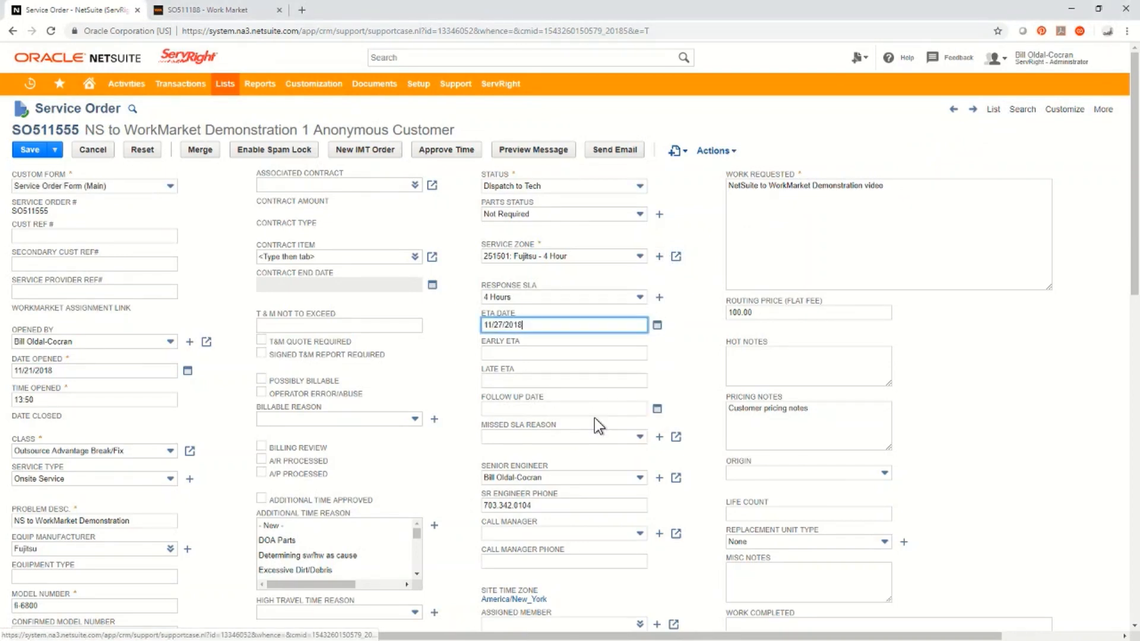
click(507, 352)
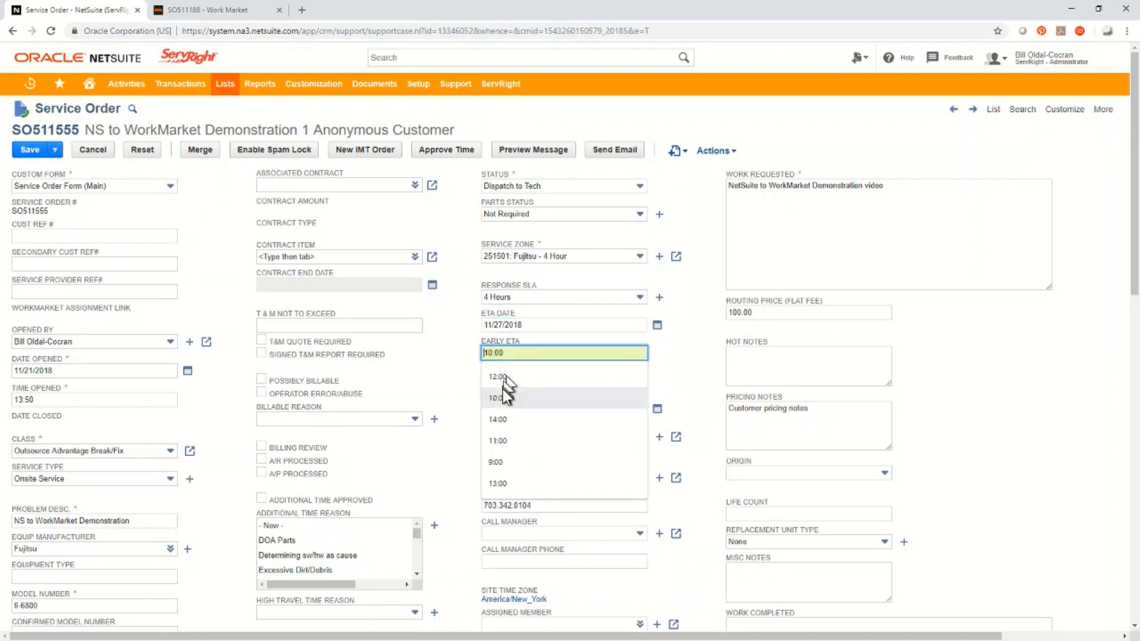
click(504, 377)
click(505, 378)
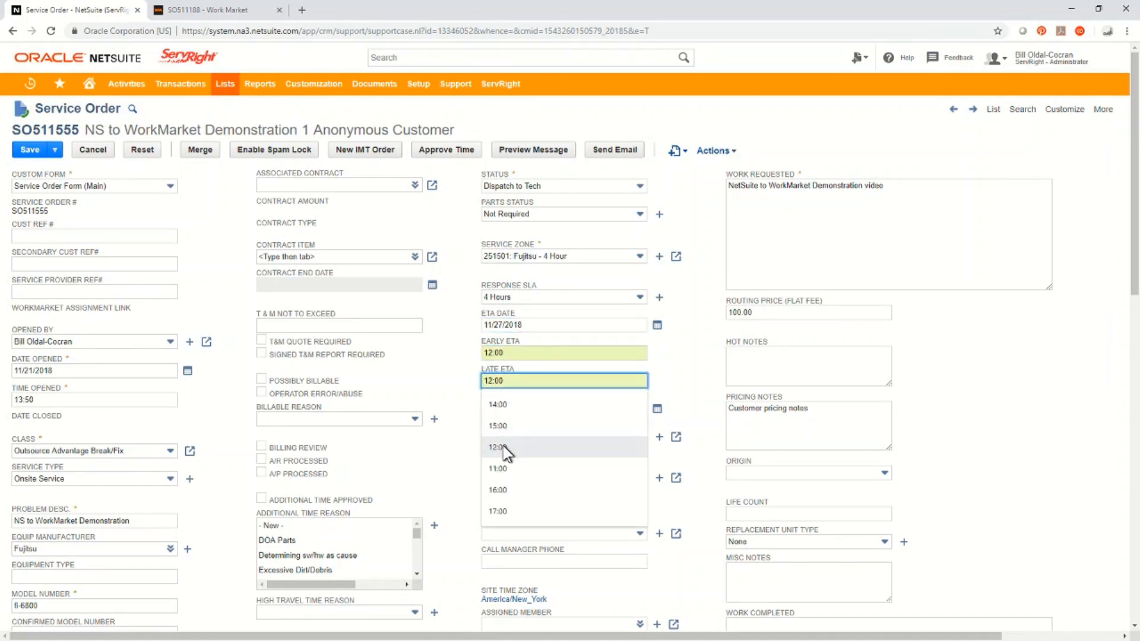
click(507, 406)
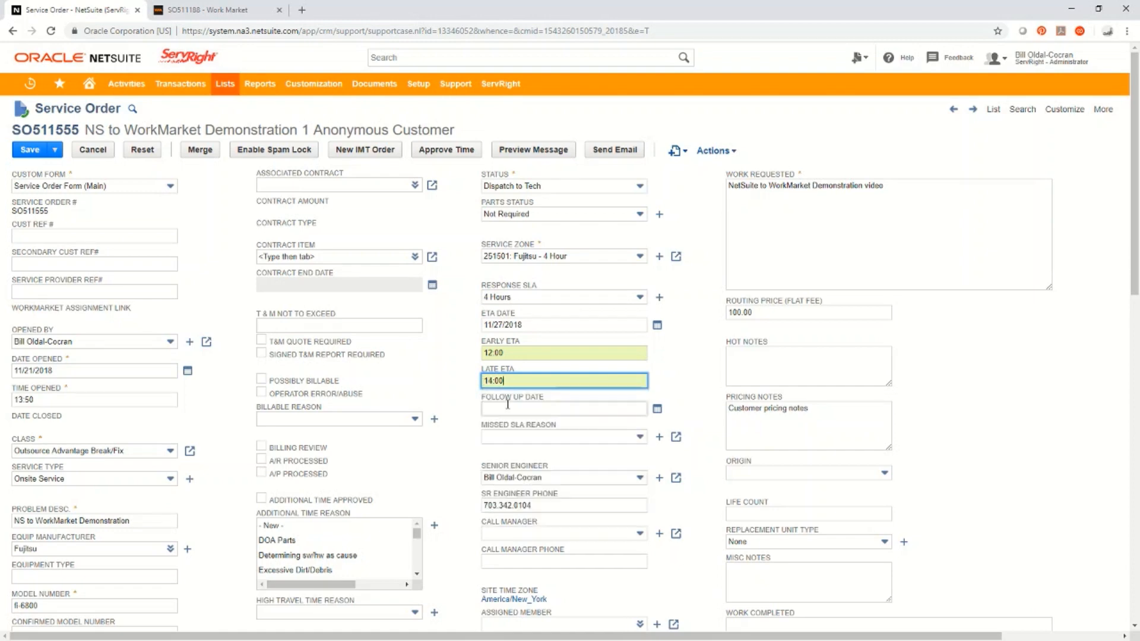
Step: Assign the senior engineer as call manager too and save the service order
click(500, 532)
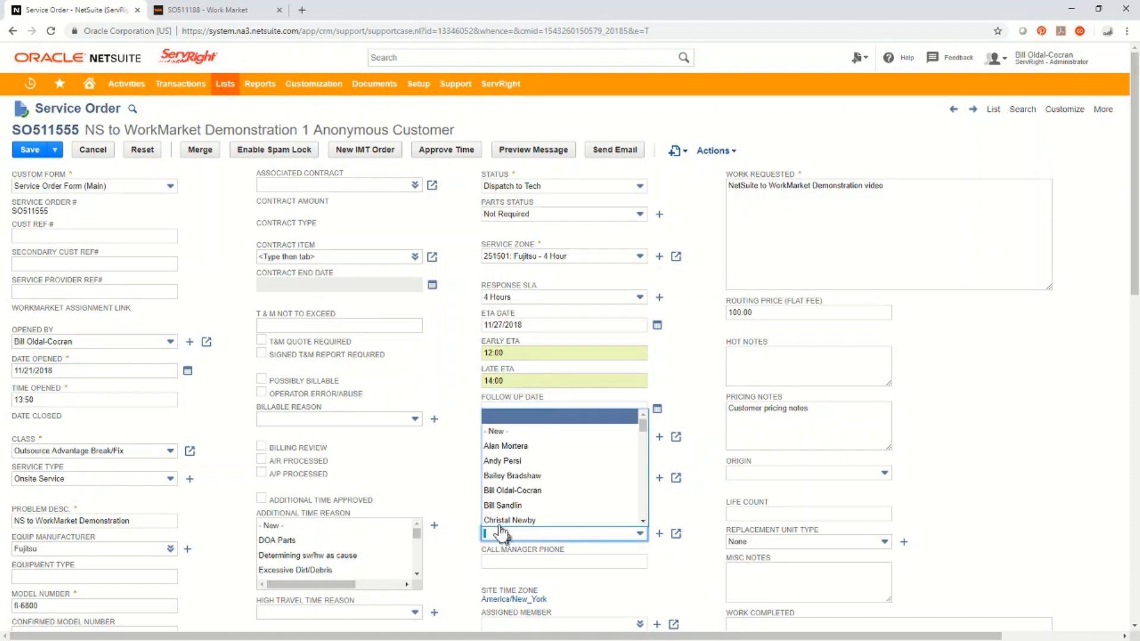
click(513, 499)
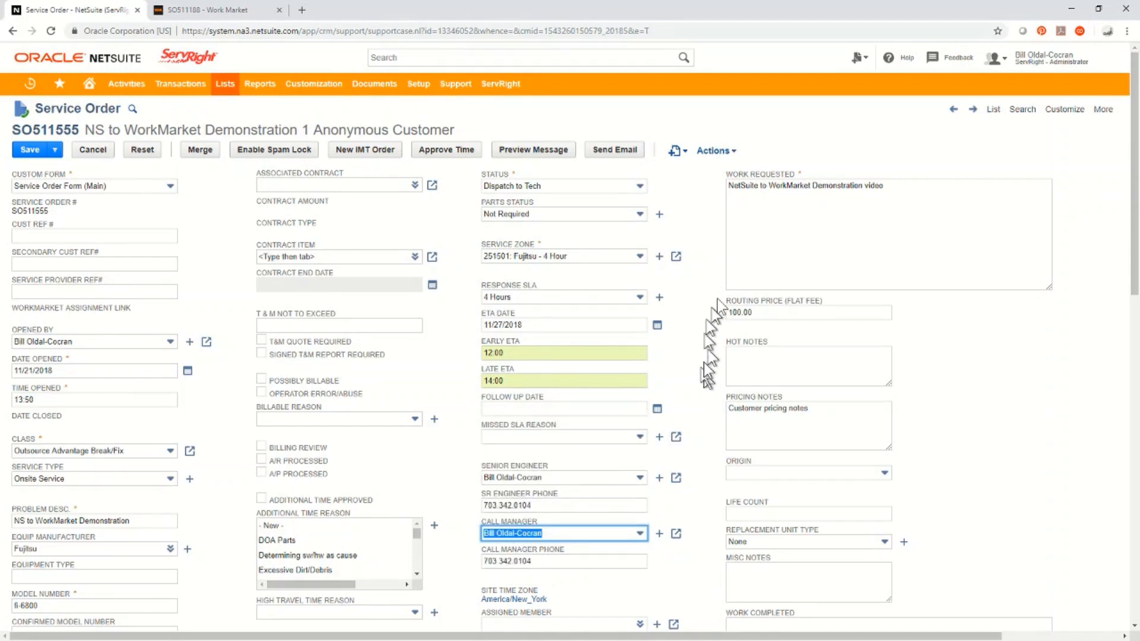
click(28, 152)
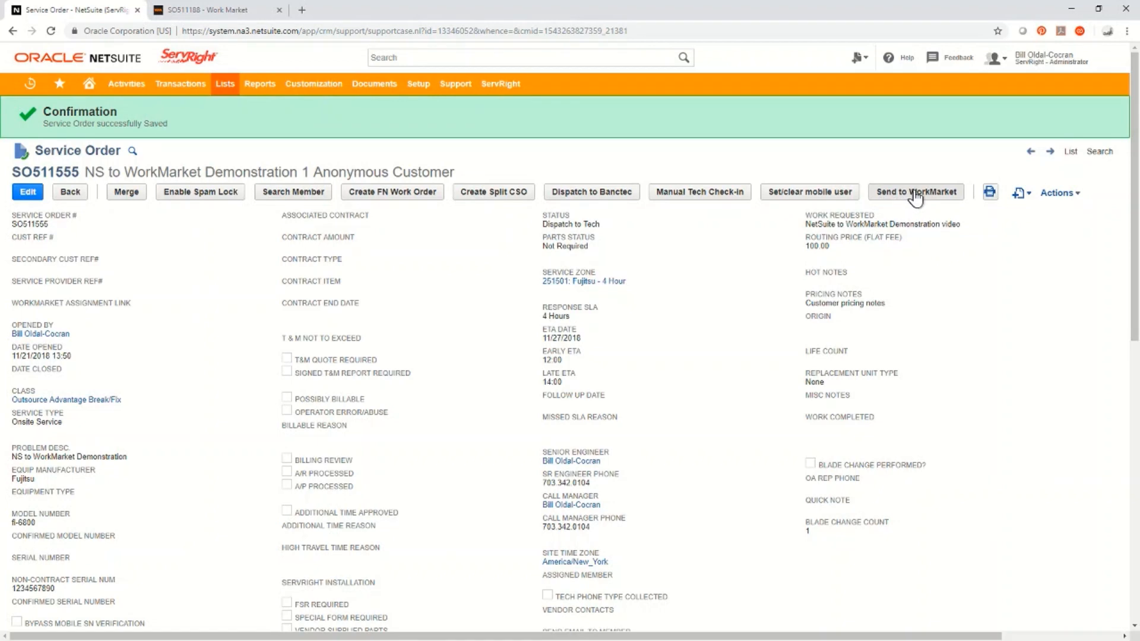
Step: Send the service order to WorkMarket and open the new assignment there, logging in with the prefilled credentials
click(918, 196)
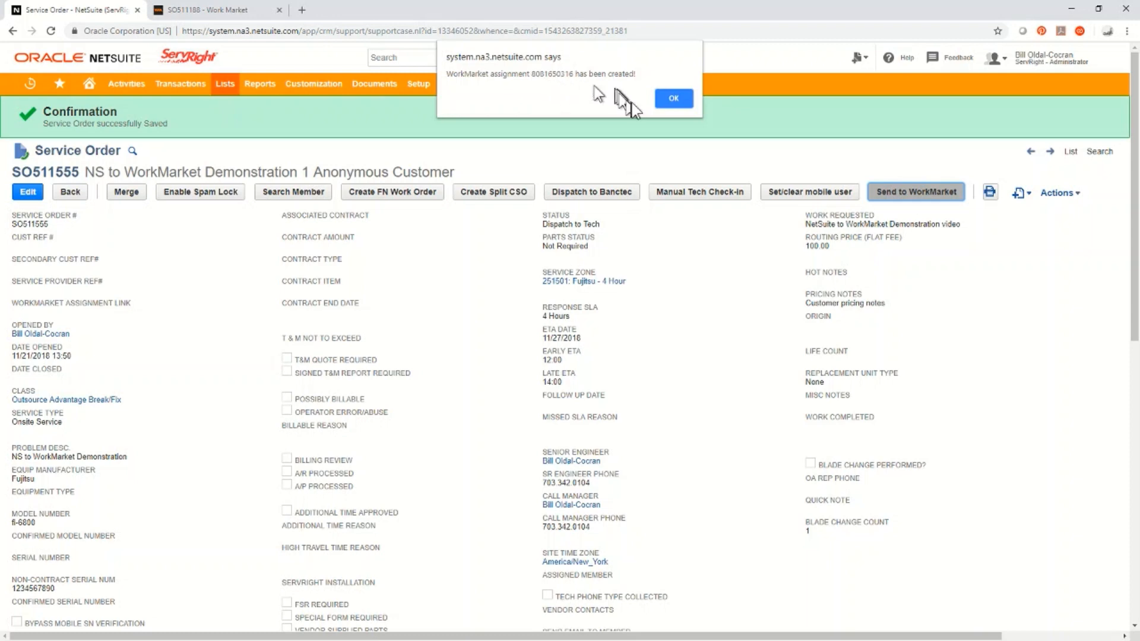
click(675, 97)
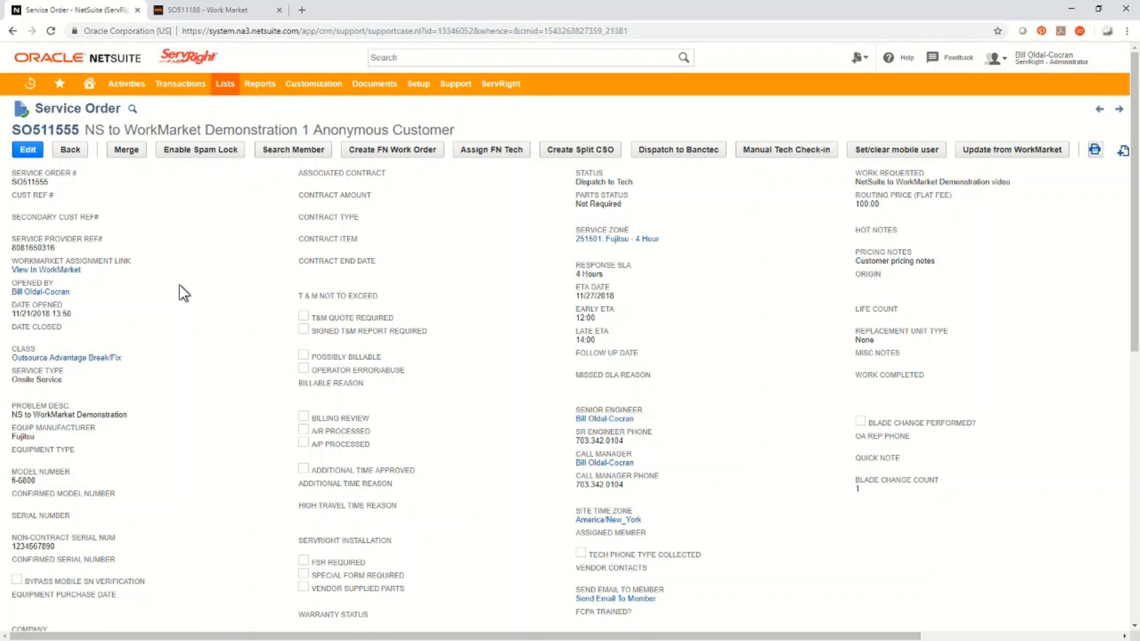
click(45, 270)
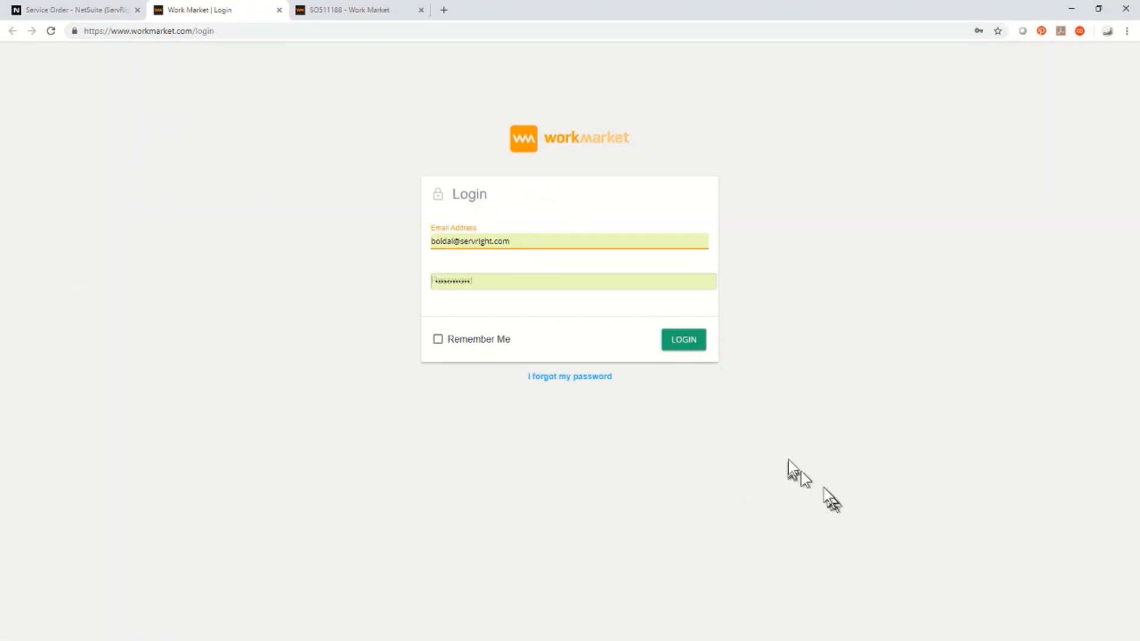
click(683, 342)
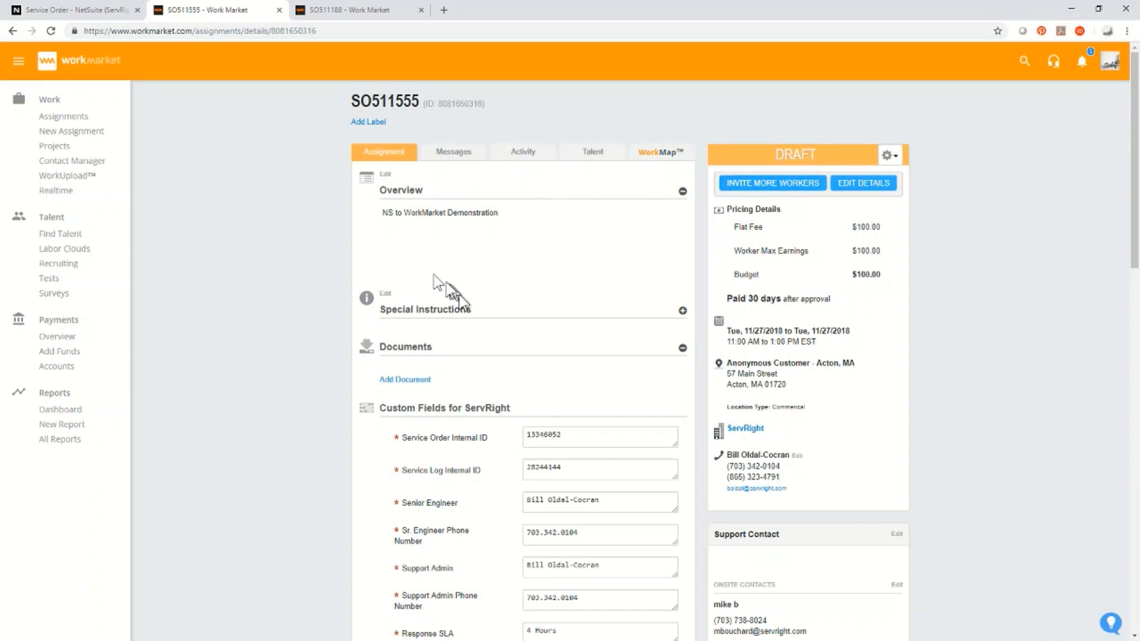
Step: Return to the NetSuite service order and route its assignment to the ServRight Digital Signage Labor Cloud
click(62, 10)
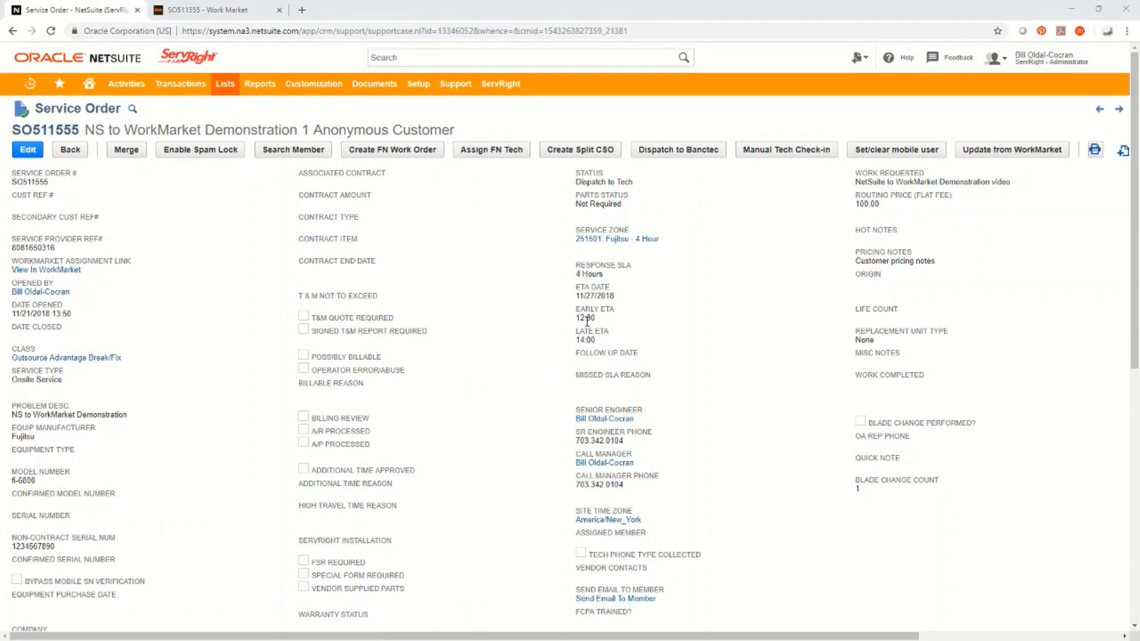
scroll(509, 347, down, 7)
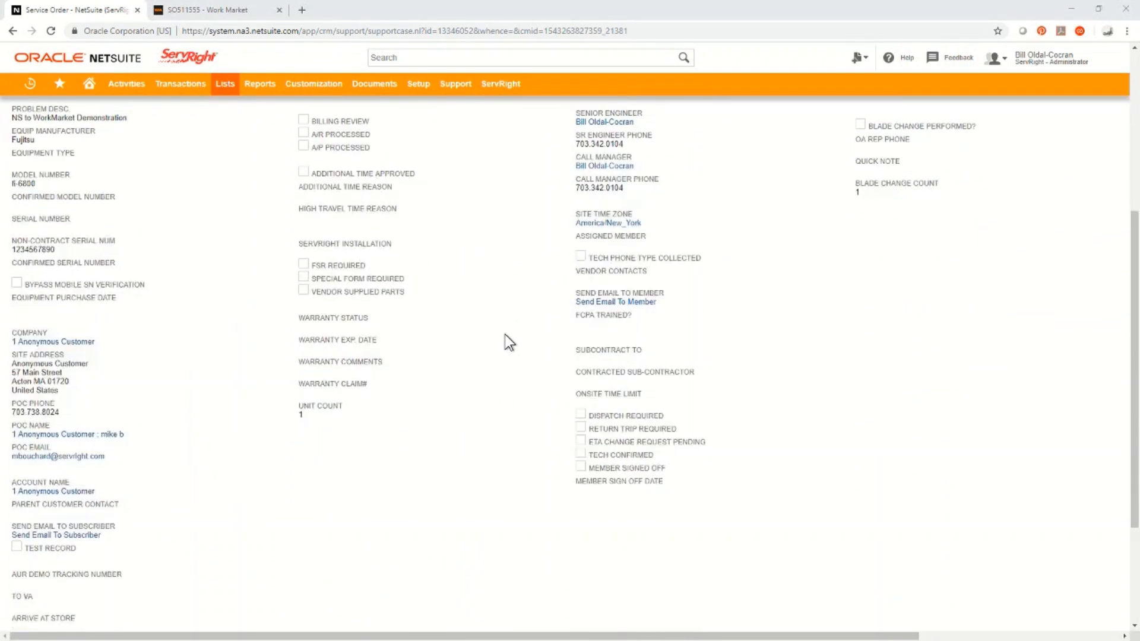
scroll(509, 343, down, 1)
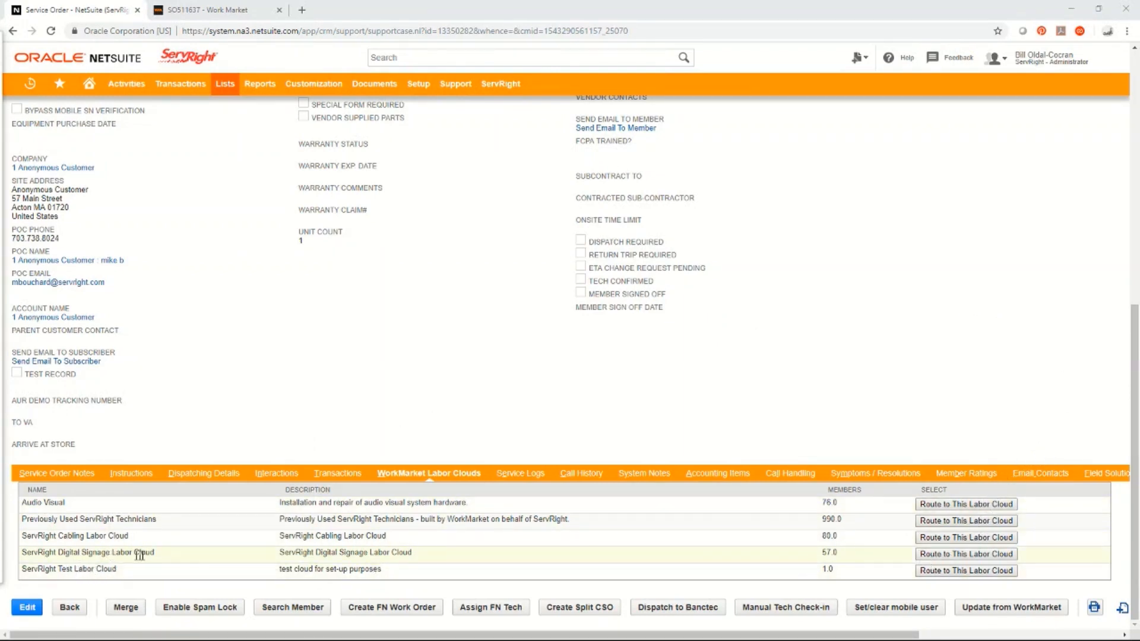
click(973, 554)
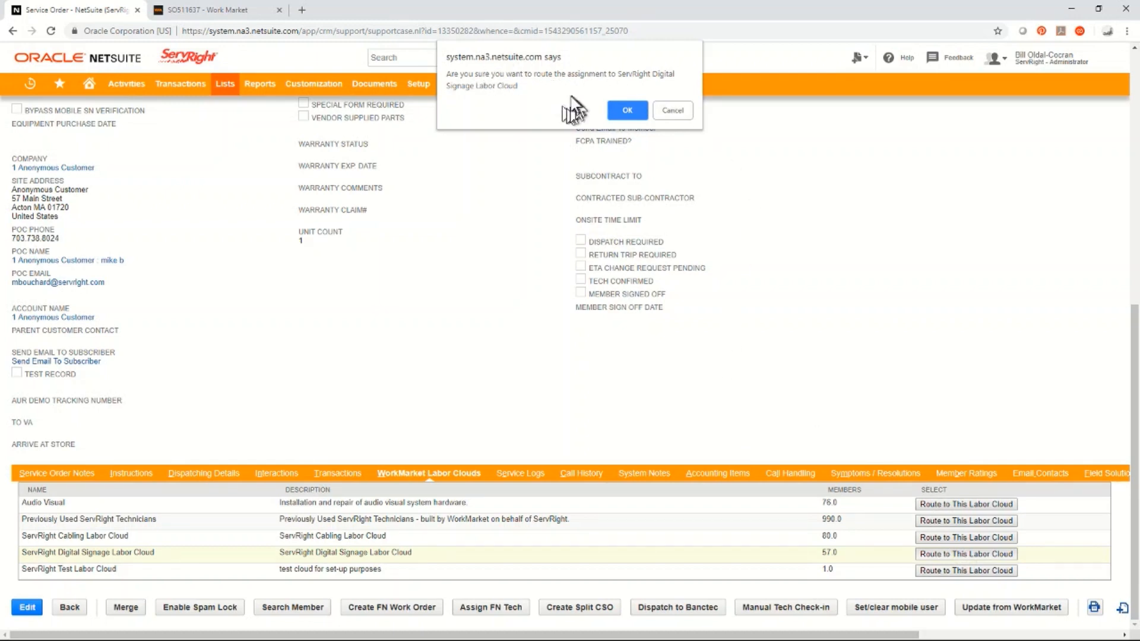
click(631, 112)
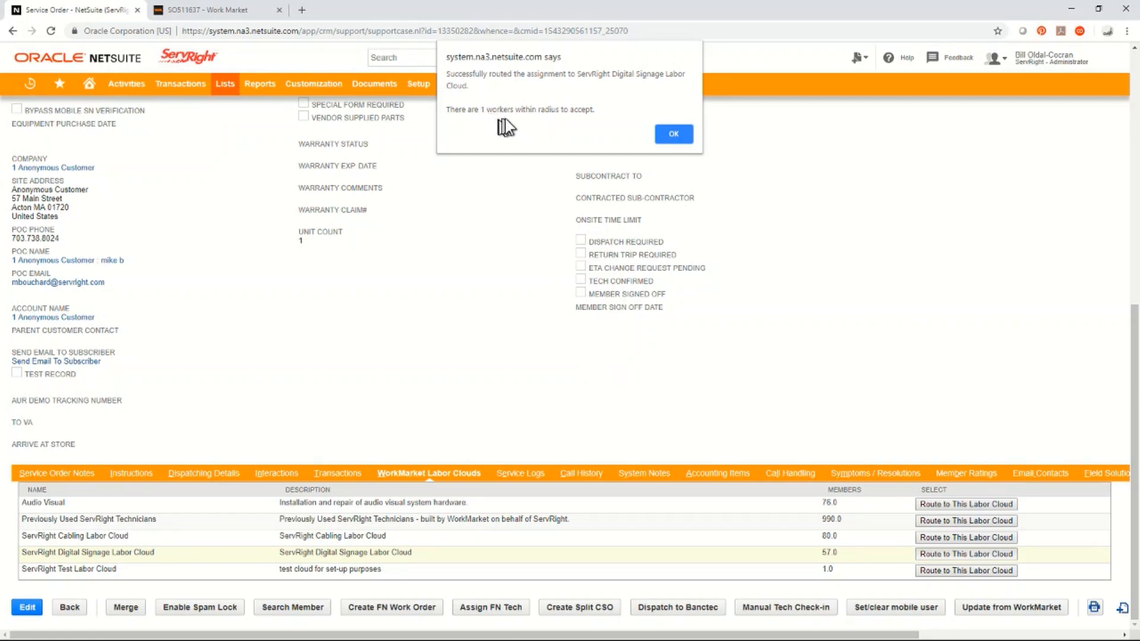
click(675, 135)
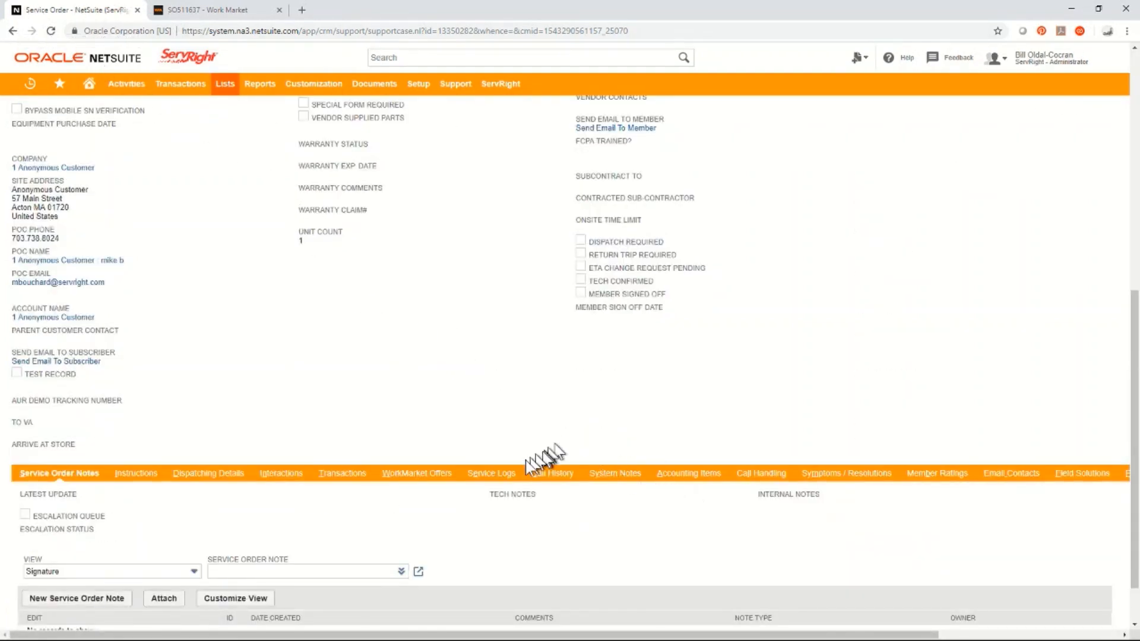
Step: Check the service order's WorkMarket offers and open its assignment in WorkMarket
click(425, 475)
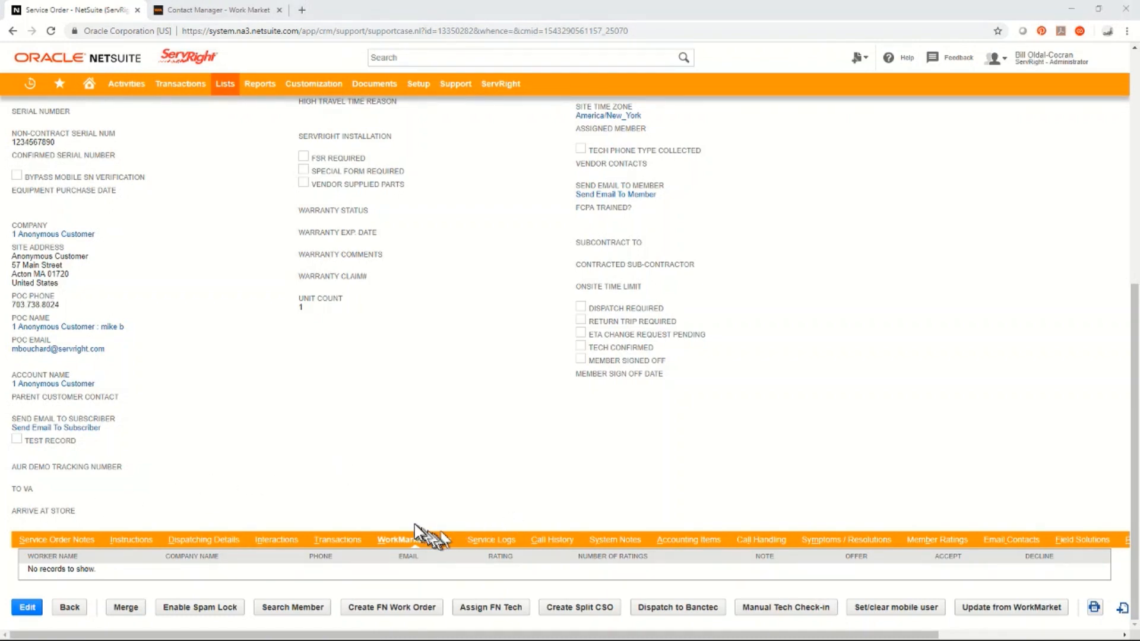
scroll(362, 485, up, 5)
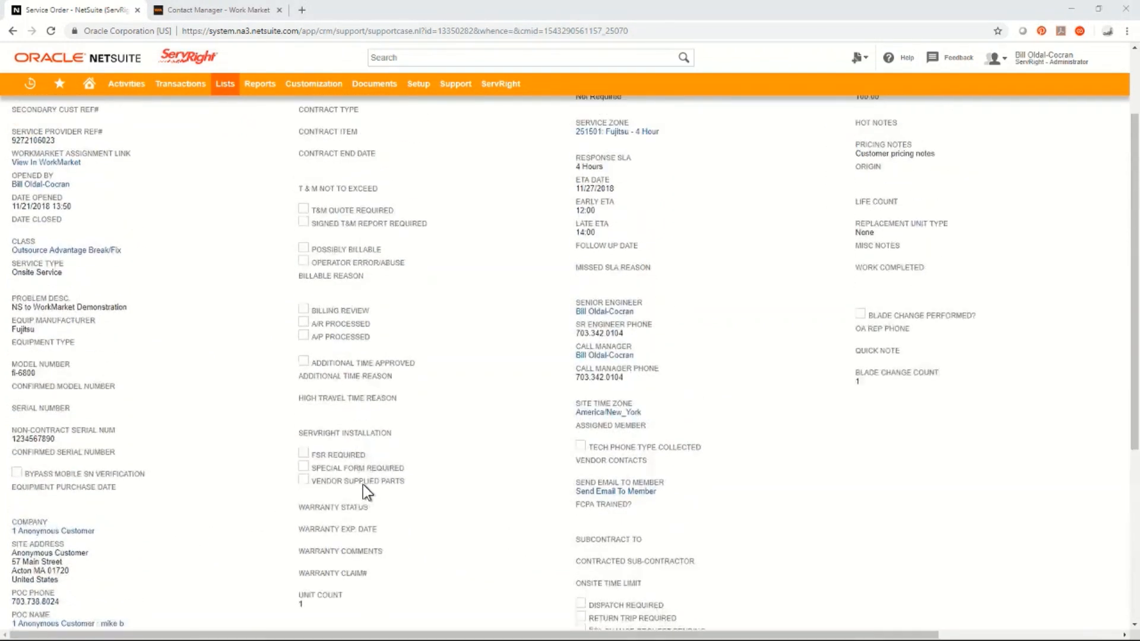
scroll(360, 499, up, 2)
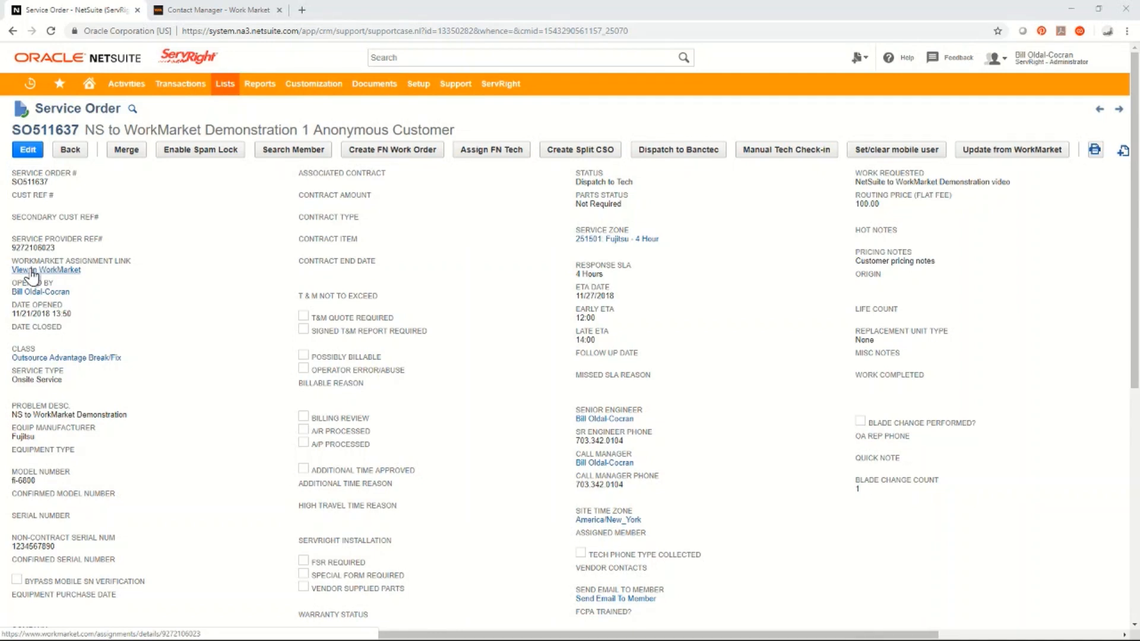
click(33, 271)
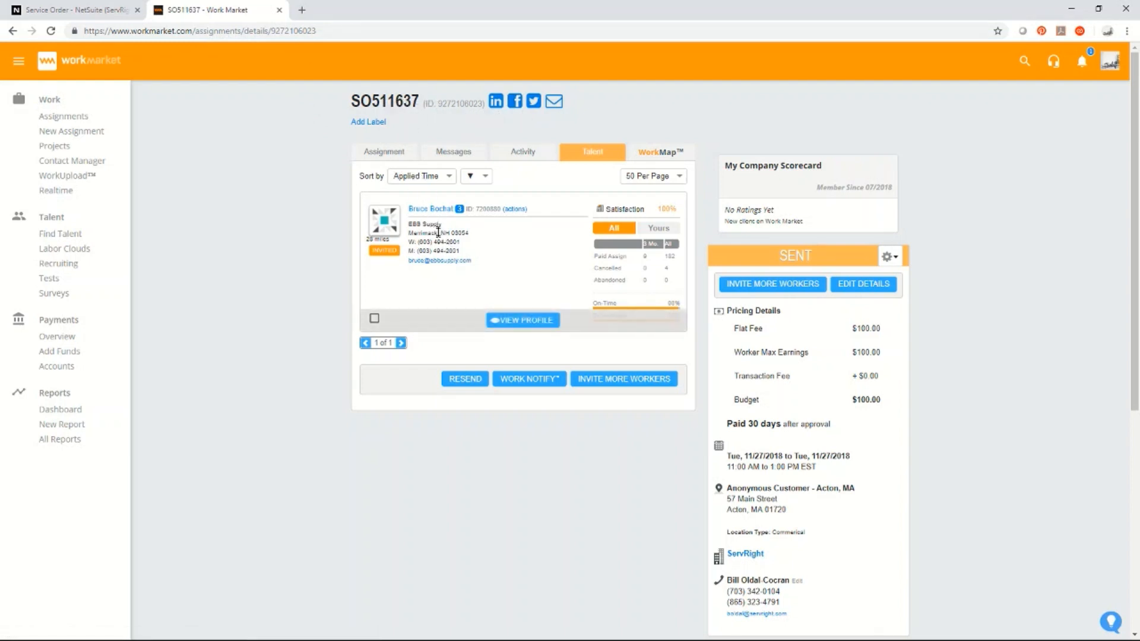
Step: Start inviting more workers to the assignment and search all locations for the test worker by pasted worker ID, without the 60-mile filter
mouse_move(372, 216)
click(621, 380)
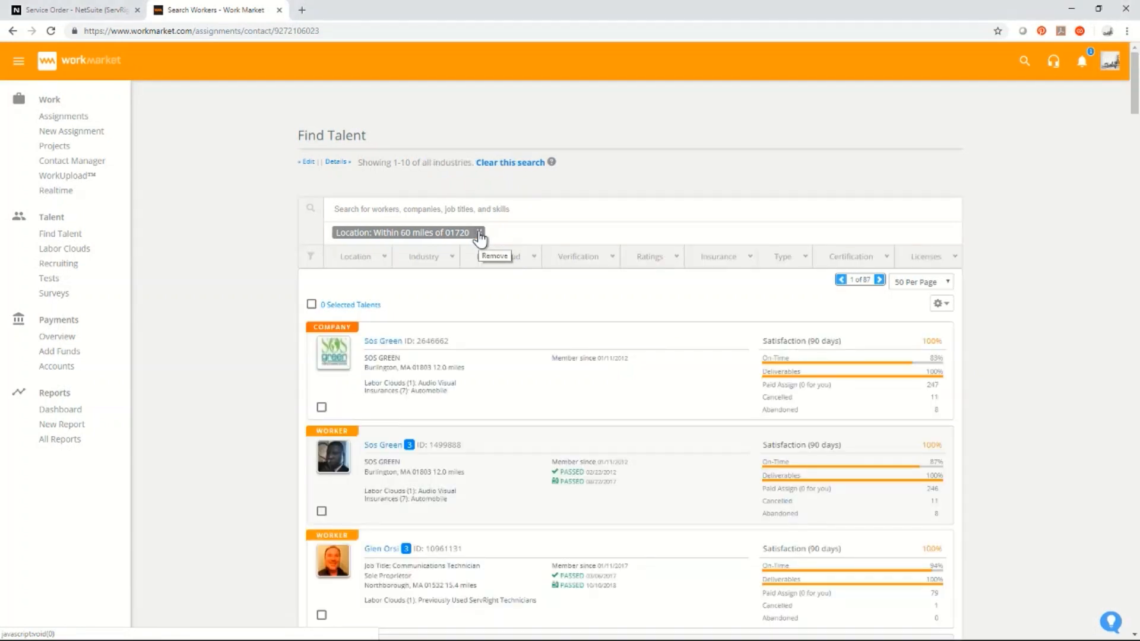
click(479, 234)
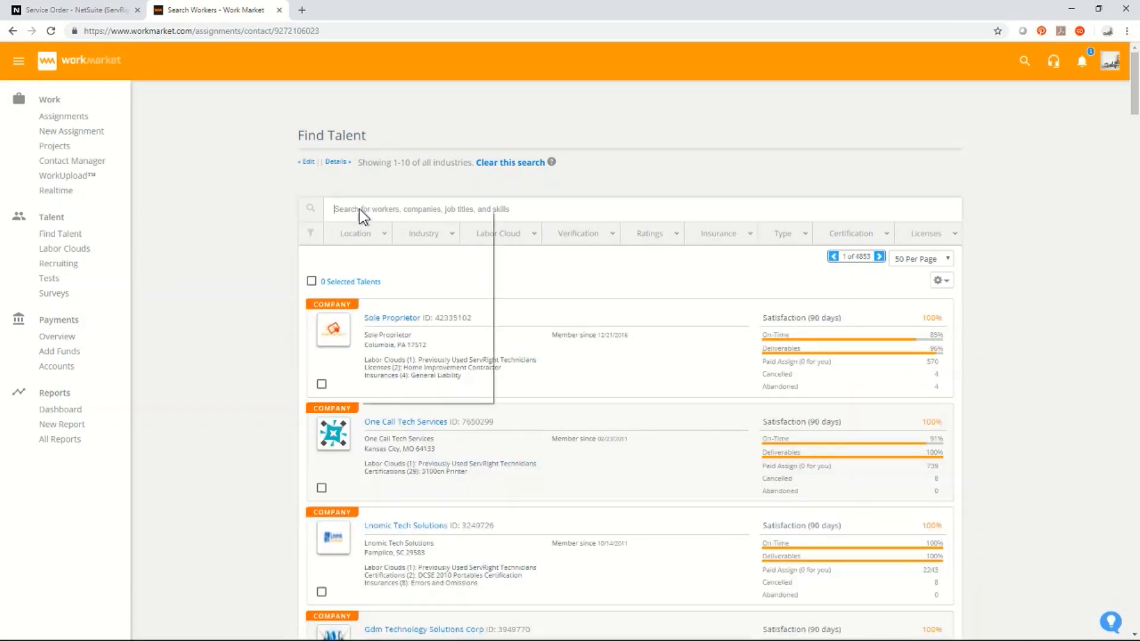
right_click(359, 209)
click(394, 299)
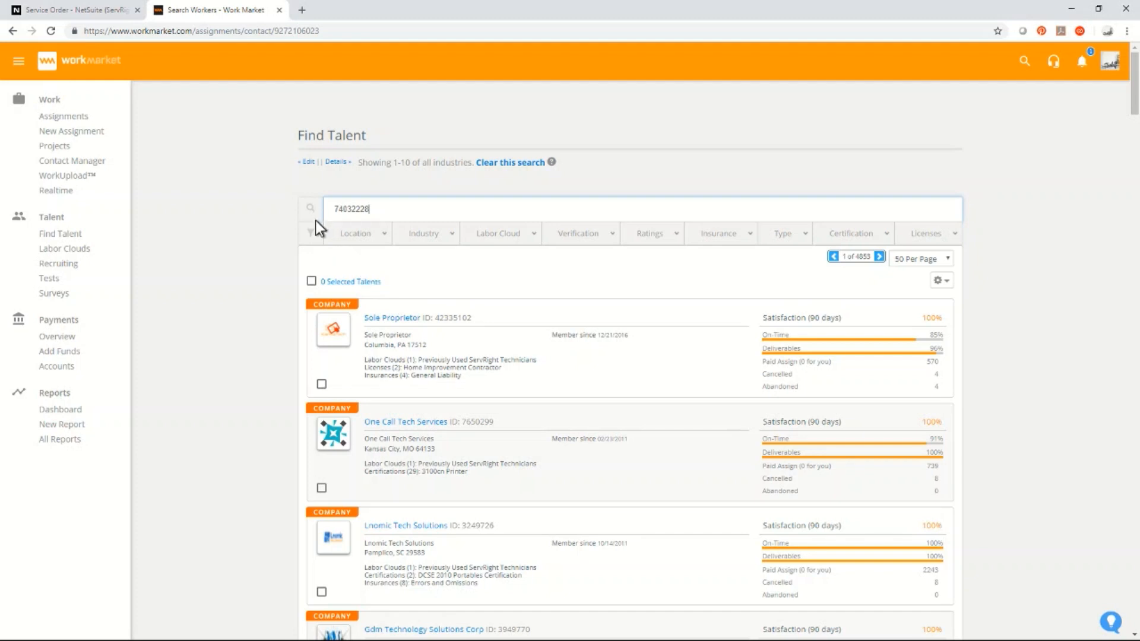
key(Return)
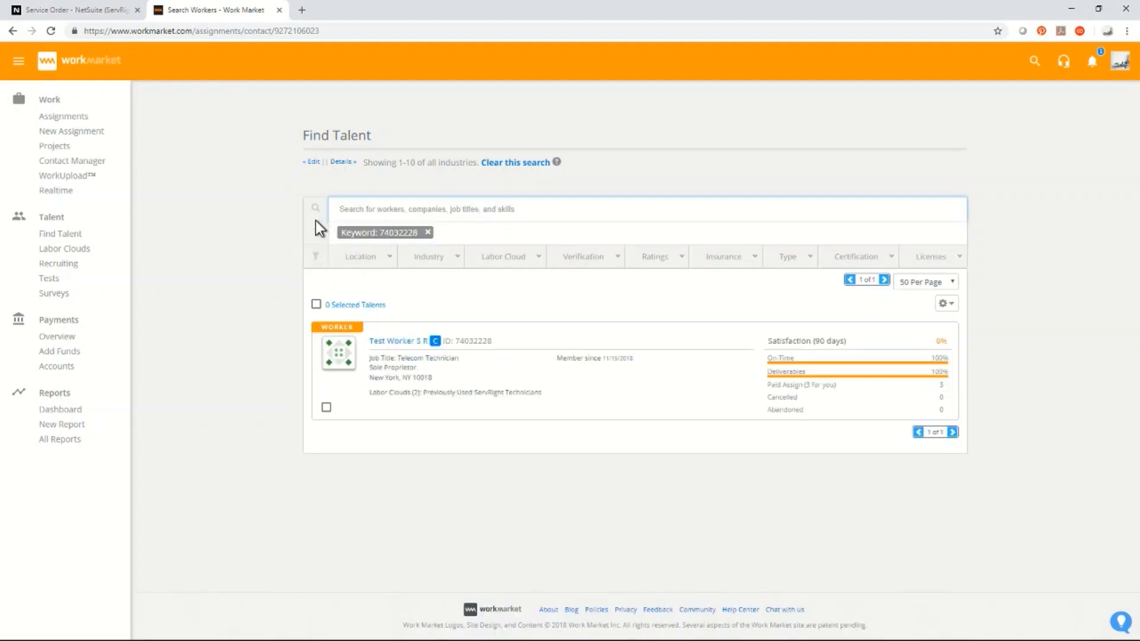
Step: Review the profile summary of the test worker found by the search, and close it
mouse_move(478, 374)
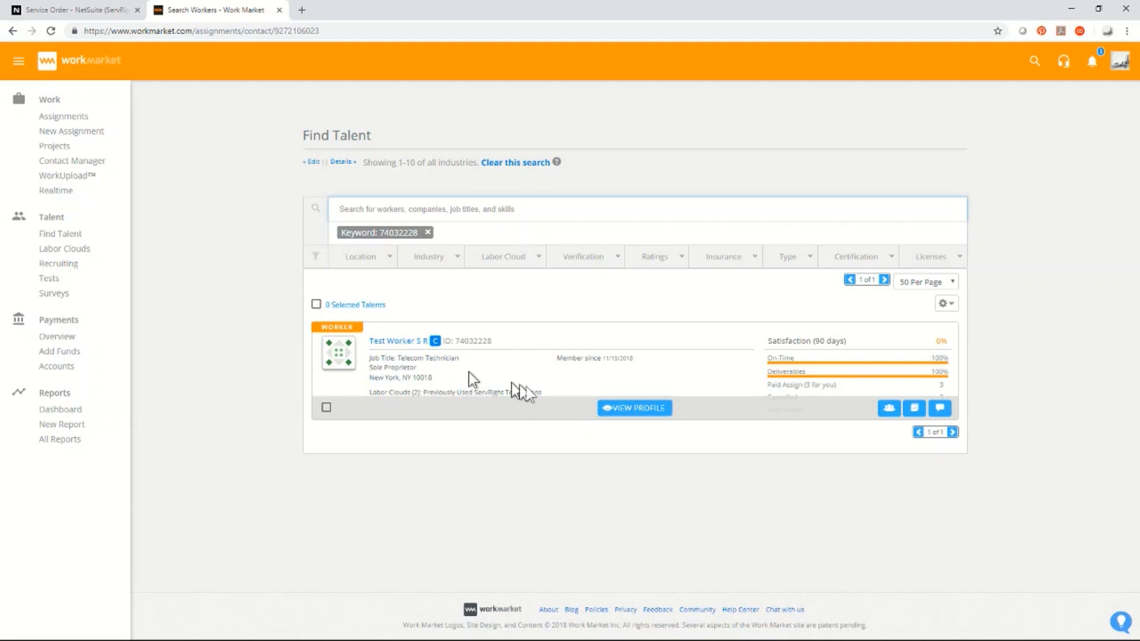
click(395, 343)
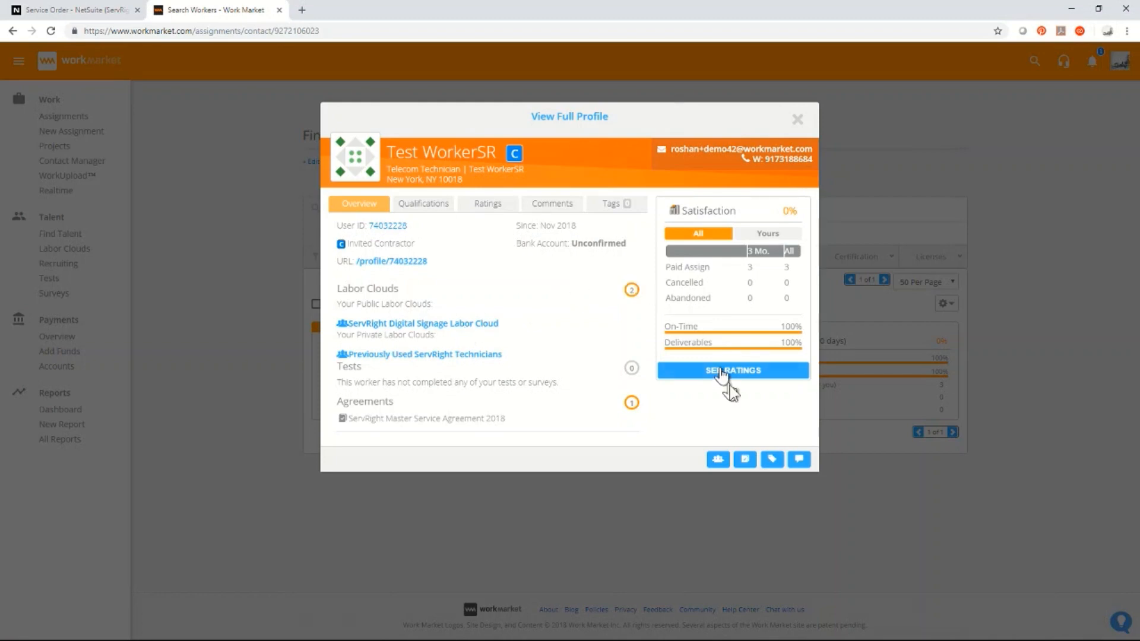
click(797, 122)
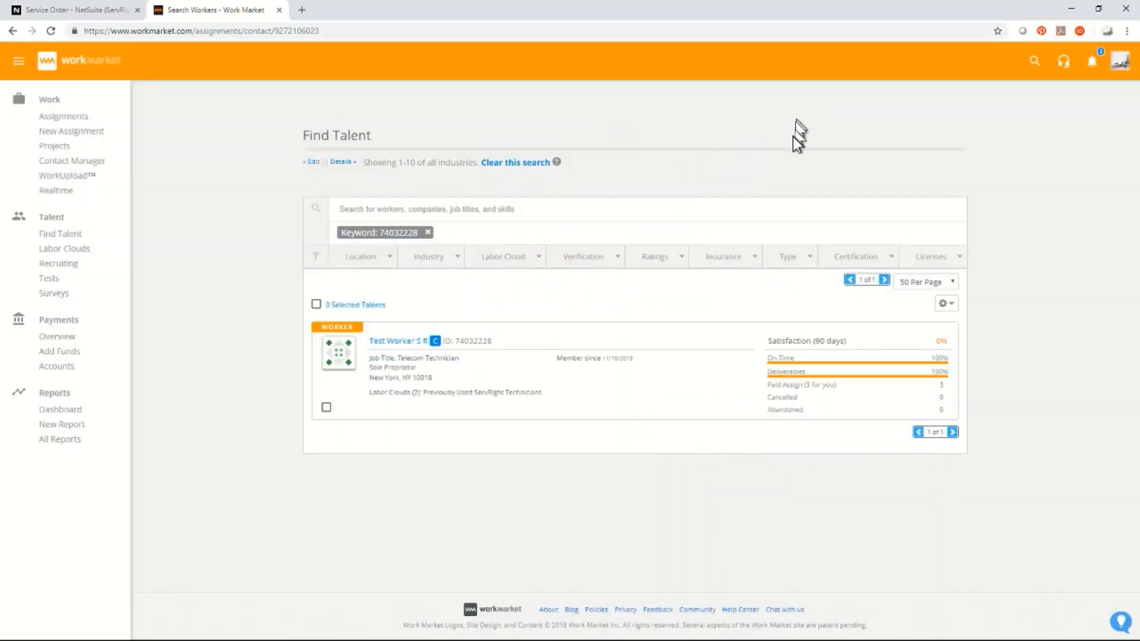
Step: Select the test worker in the search results, send them the assignment, and return to the NetSuite service order
click(327, 408)
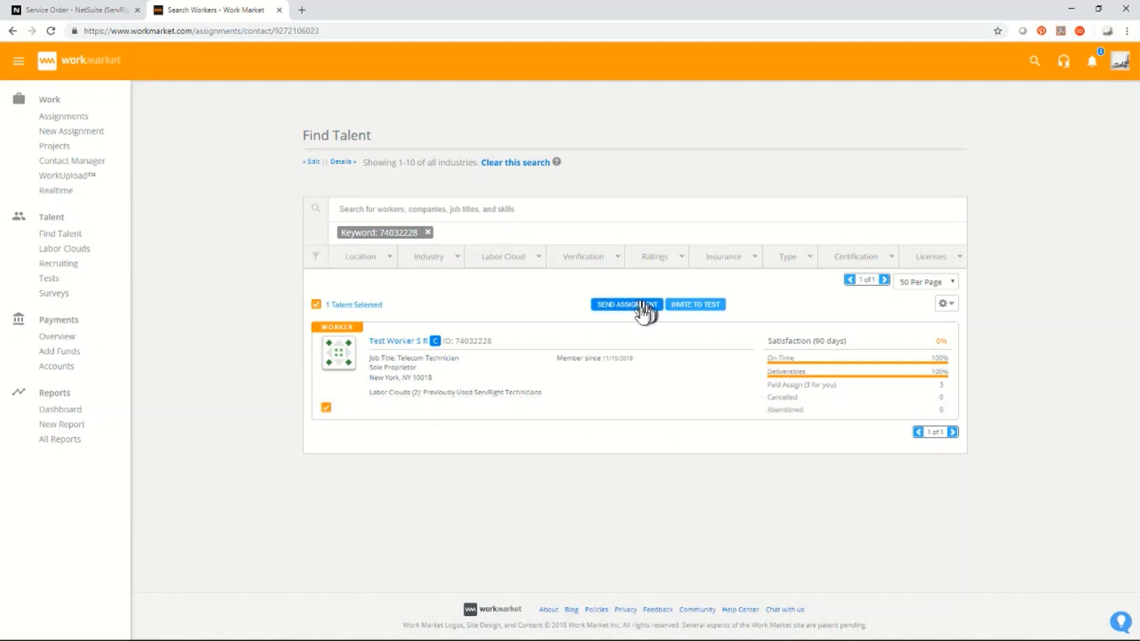
click(637, 305)
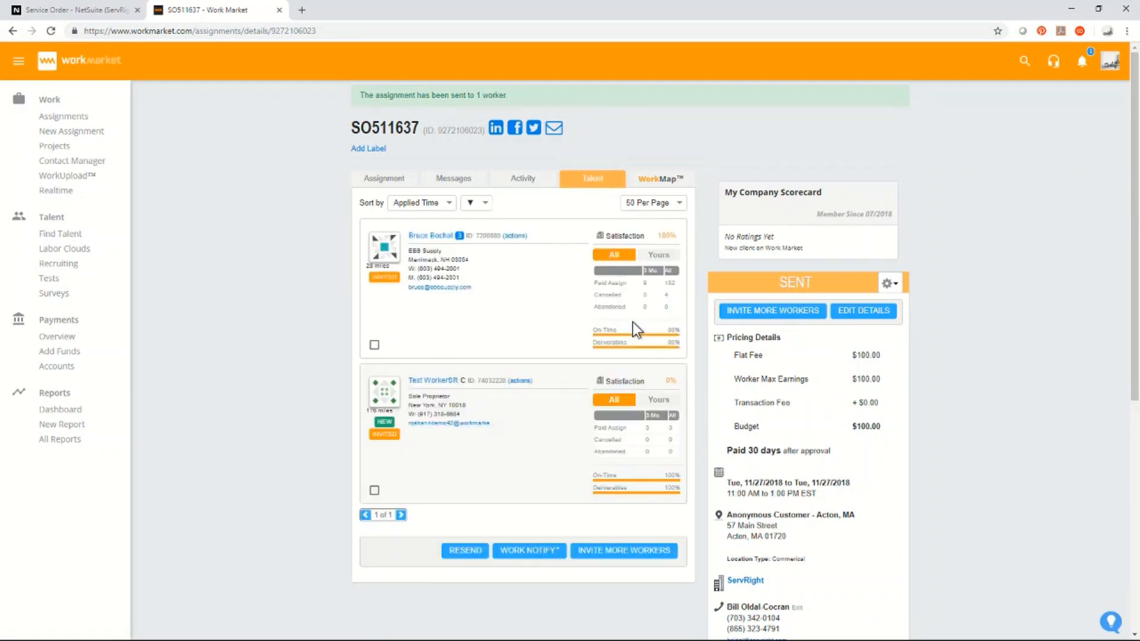
mouse_move(445, 413)
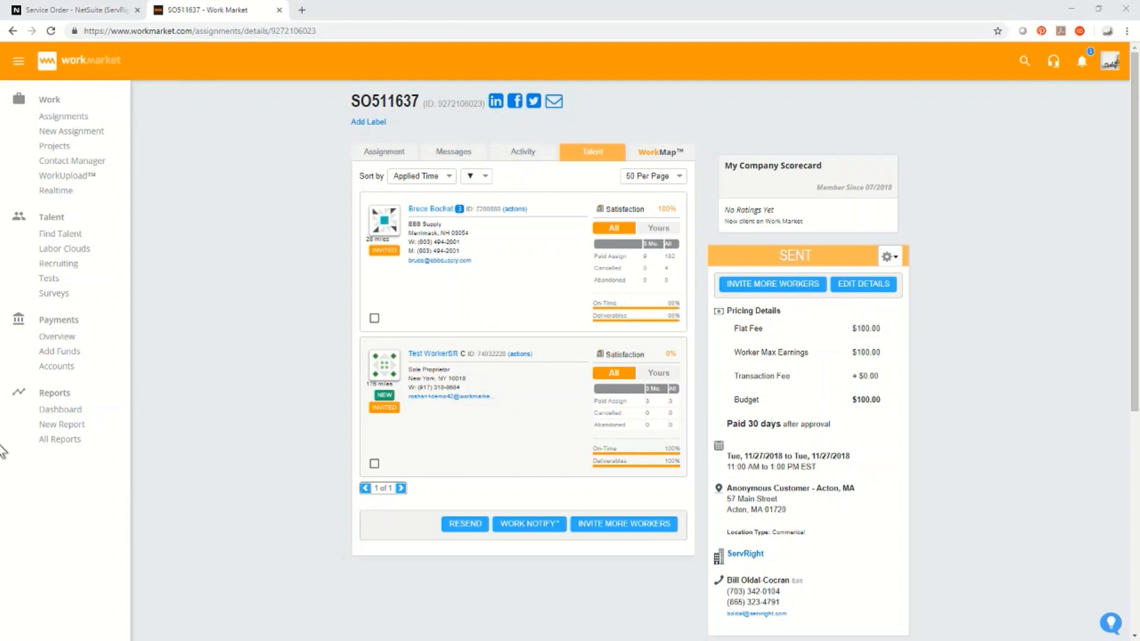
click(80, 12)
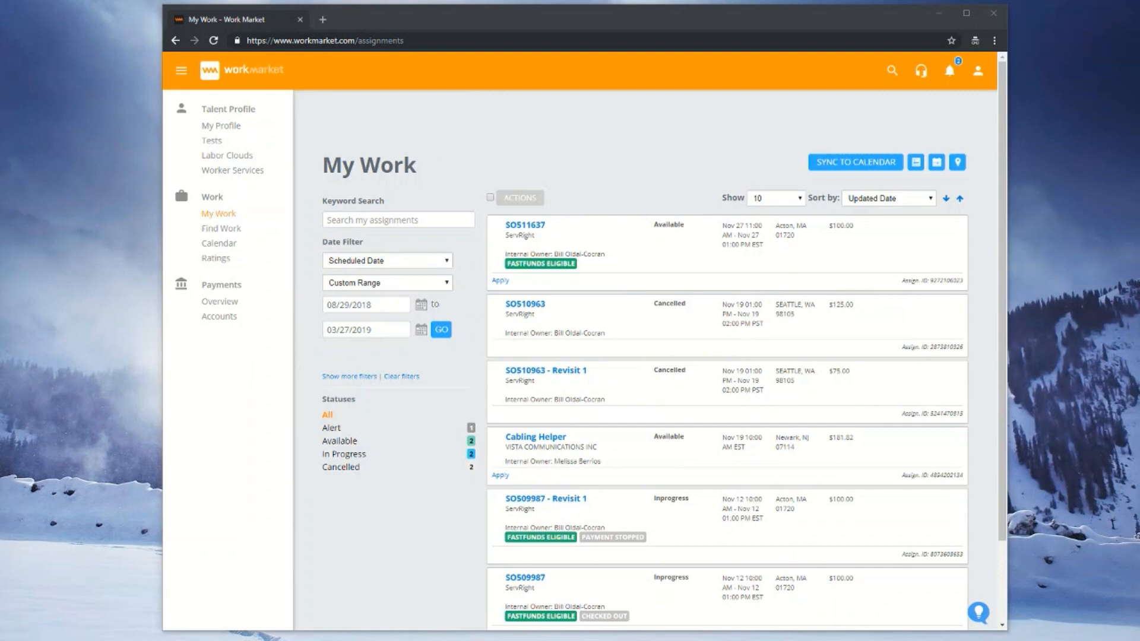
Step: In the worker's WorkMarket account, open the available Acton assignment from ServRight, propose a new assignment budget of $125, and apply for it
click(528, 229)
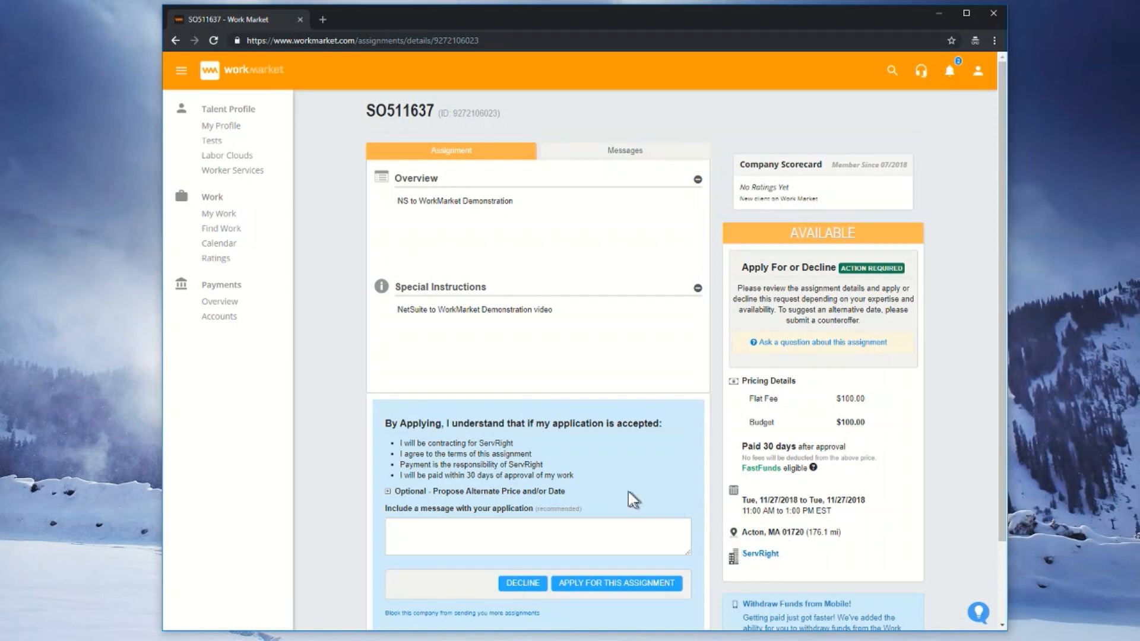
click(388, 491)
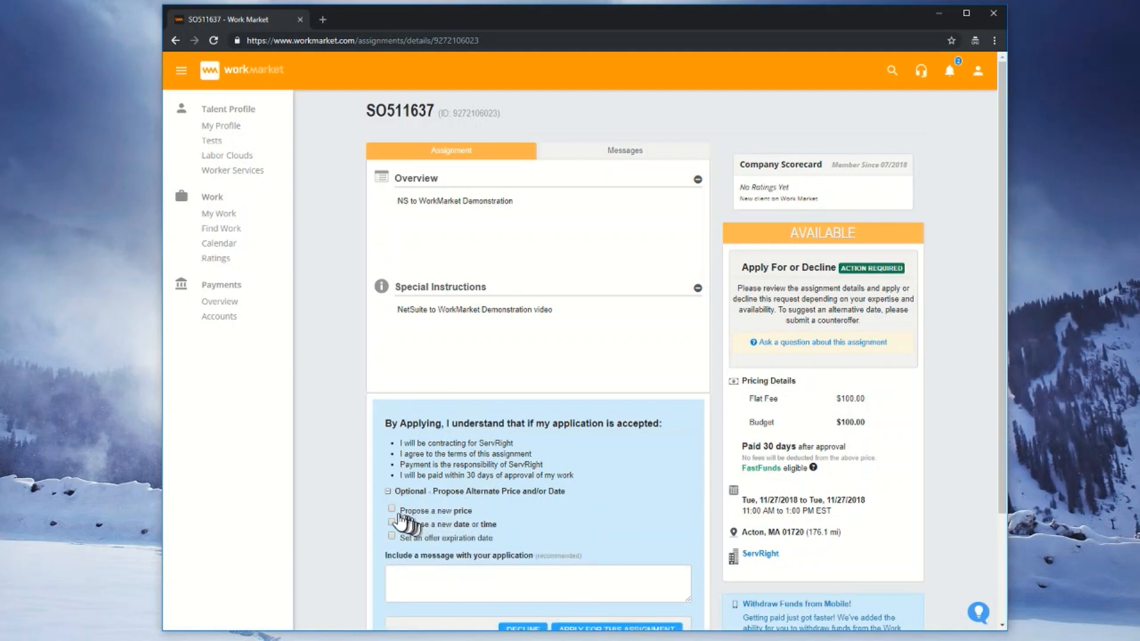
click(391, 510)
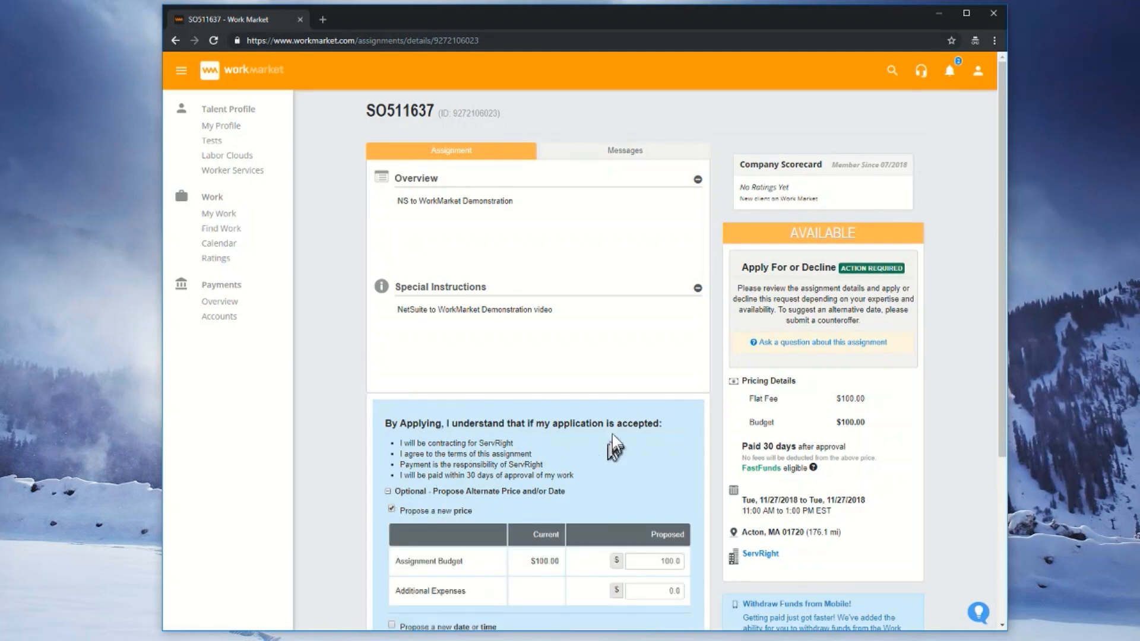
scroll(598, 374, down, 3)
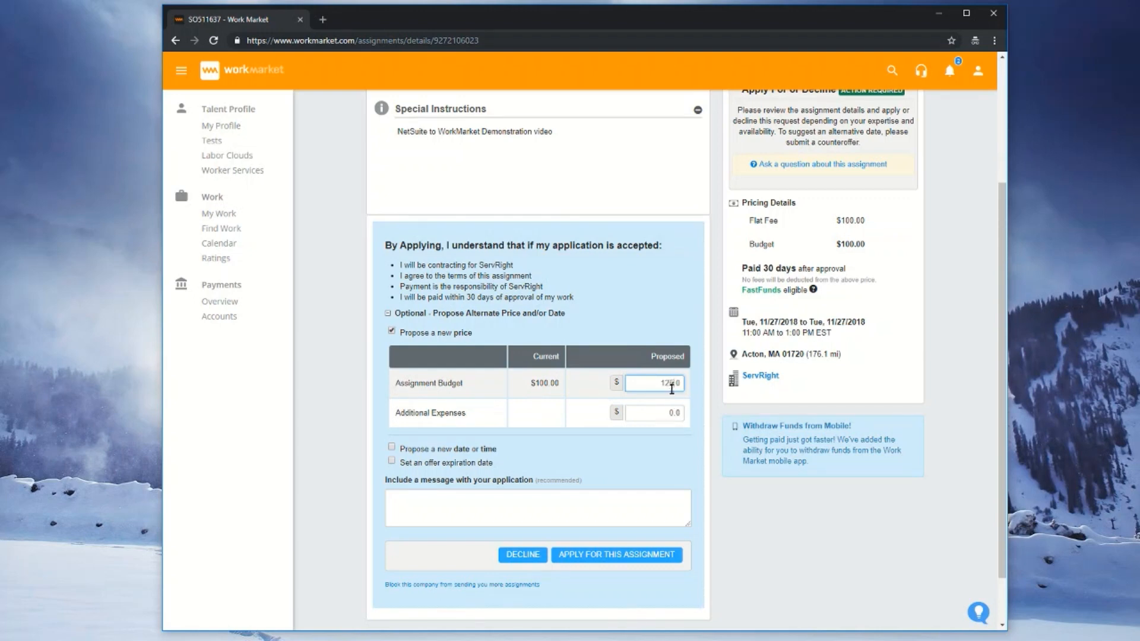
click(605, 556)
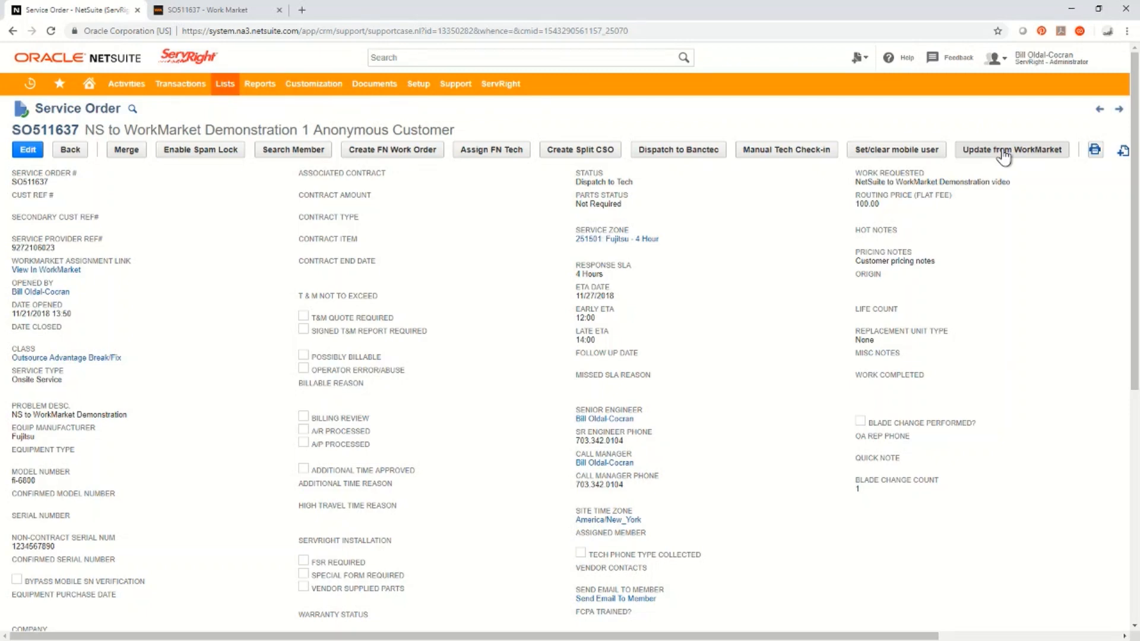
Step: Check the WorkMarket offers on the NetSuite service order and update the service order from WorkMarket
scroll(753, 404, down, 1)
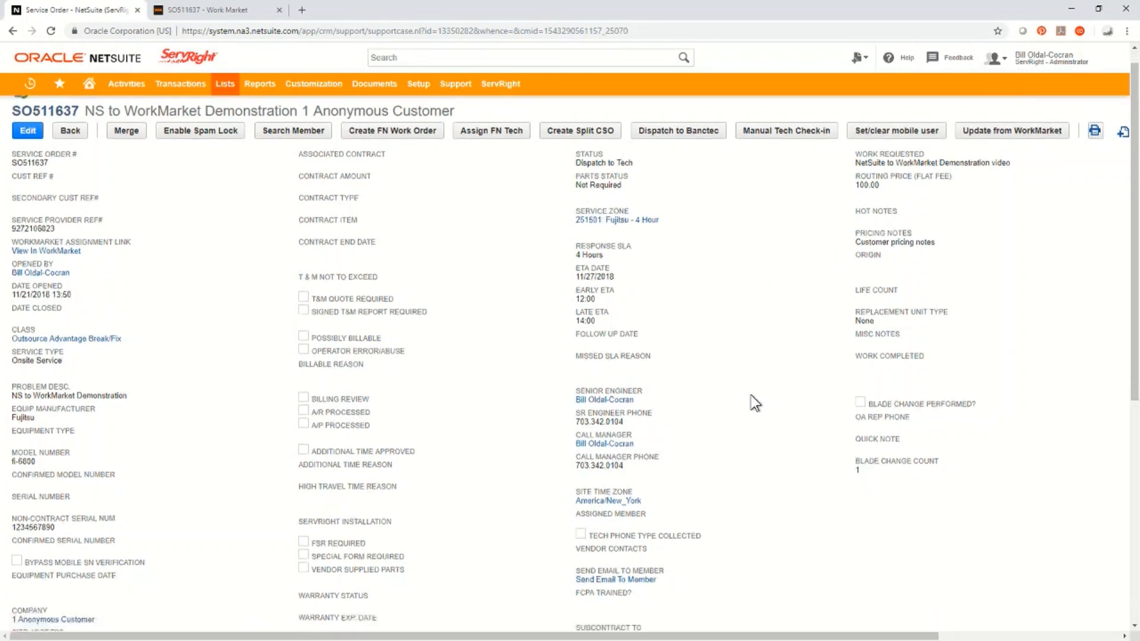
scroll(753, 404, down, 6)
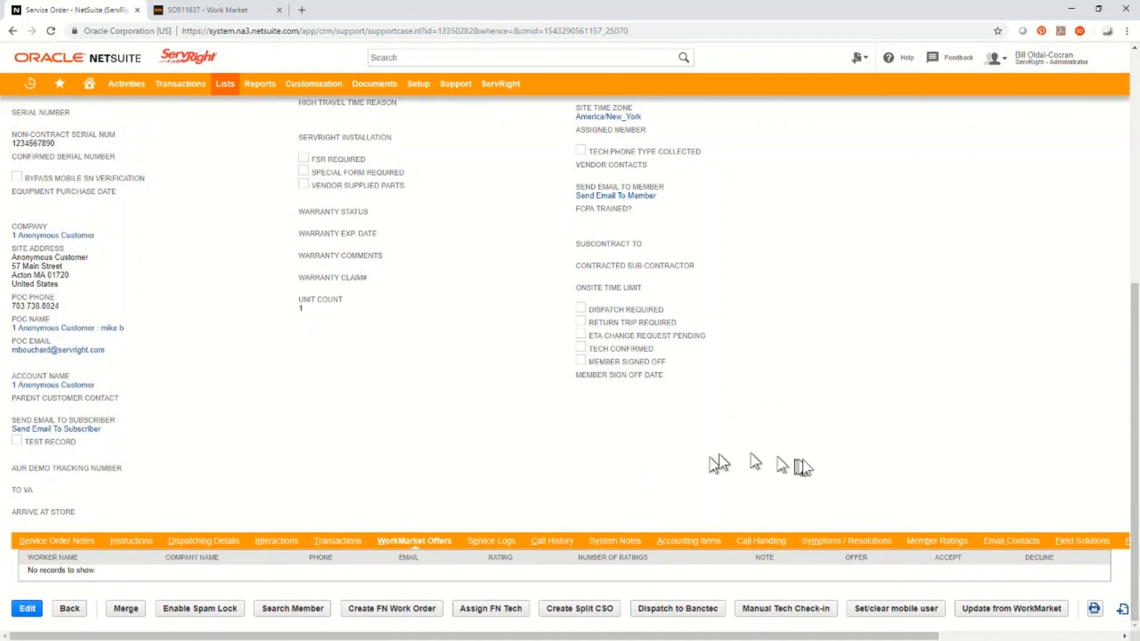
scroll(850, 405, up, 7)
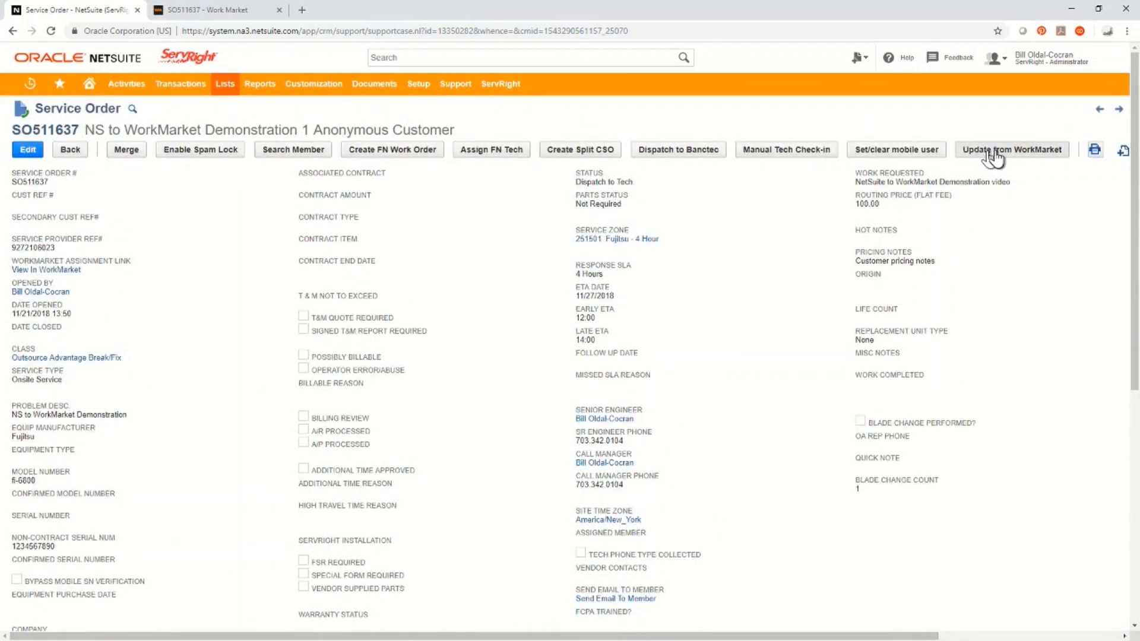
click(989, 152)
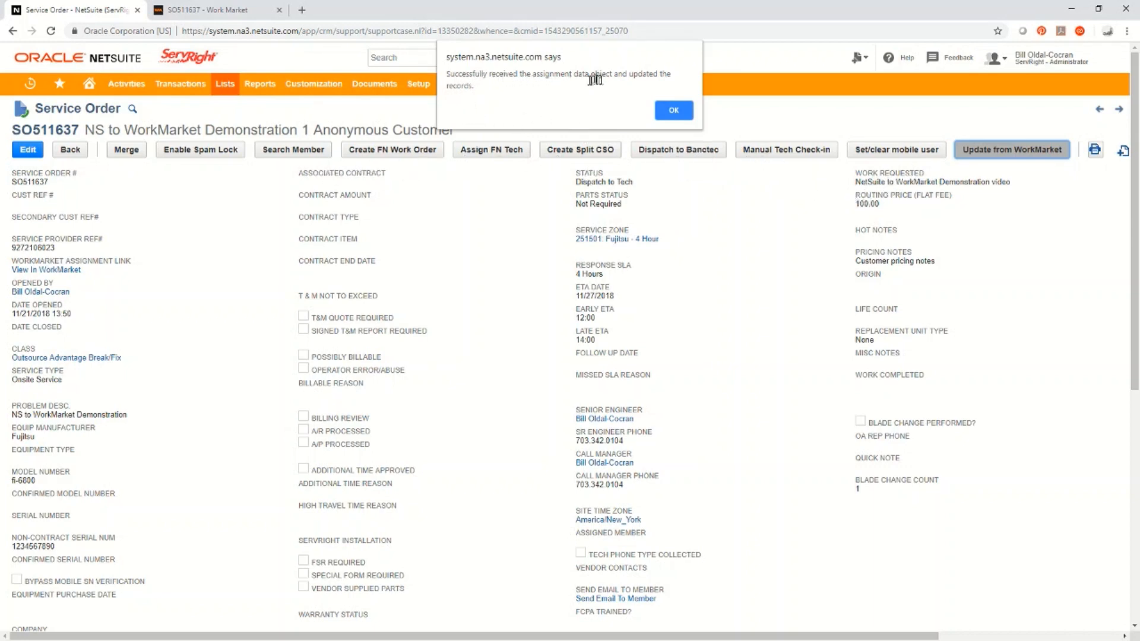
click(673, 111)
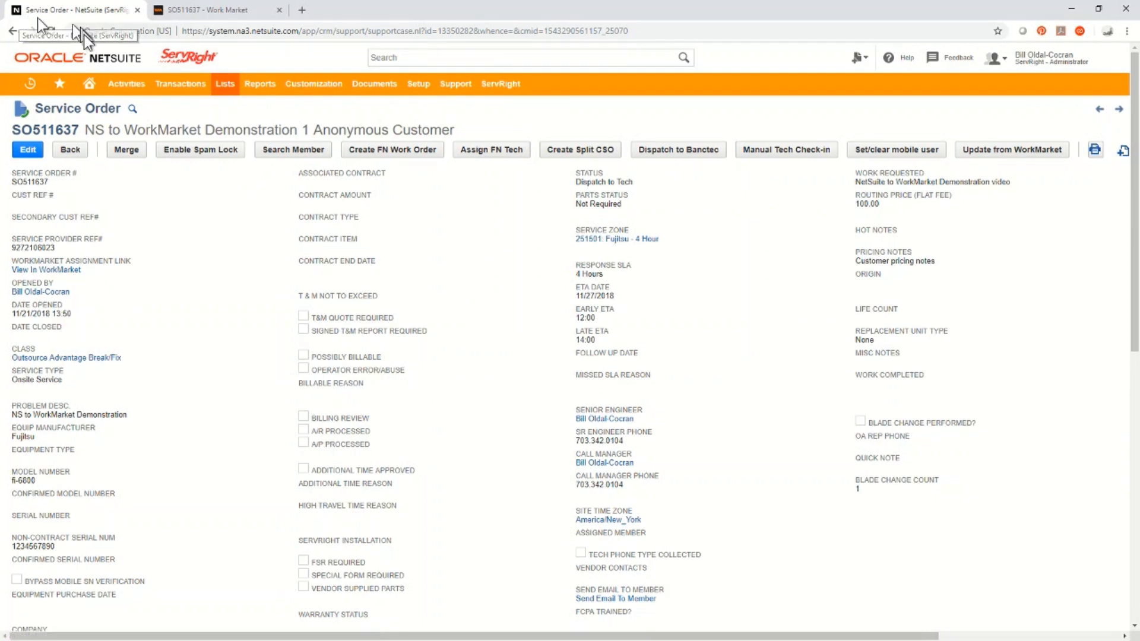
Step: Open the service order's WorkMarket offers and accept the test worker's offer of 125 flat fee
scroll(475, 412, down, 9)
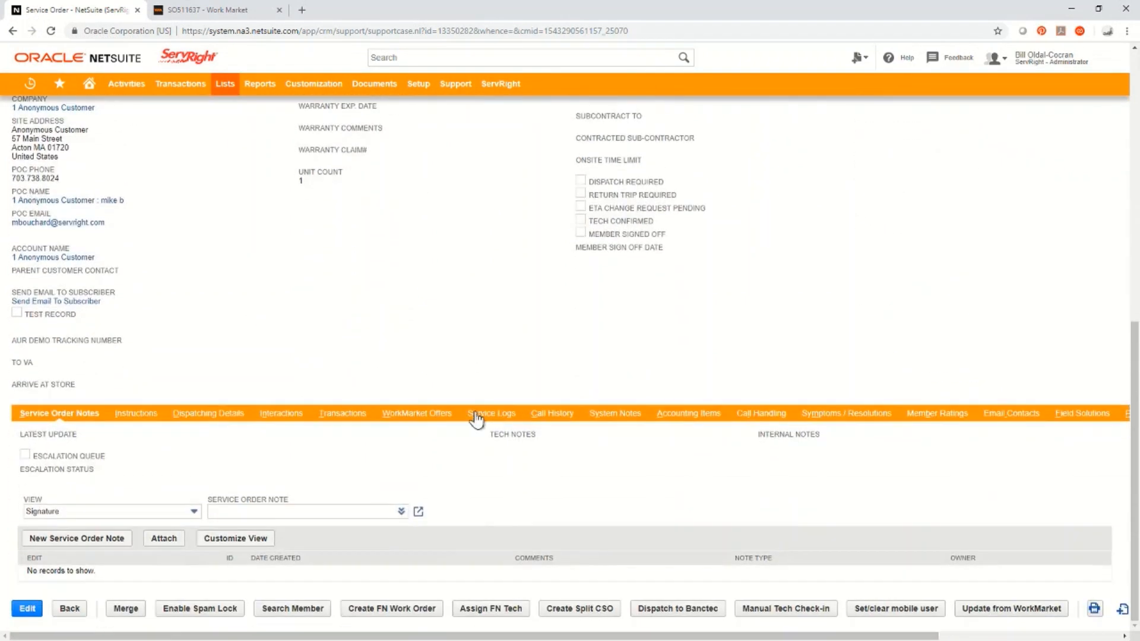
click(423, 415)
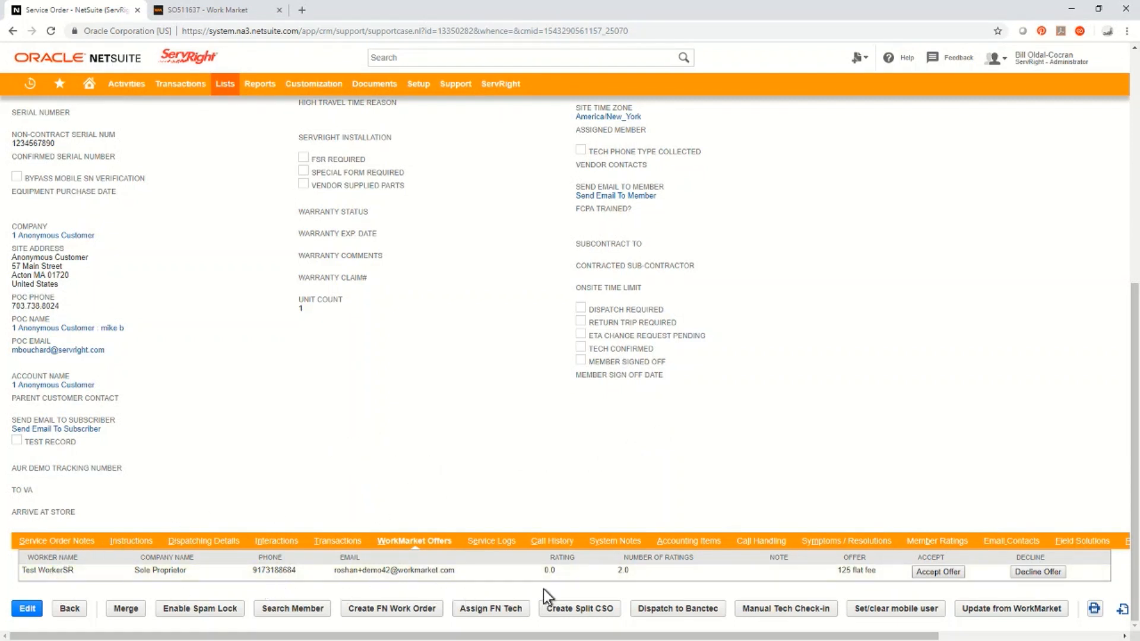
click(937, 572)
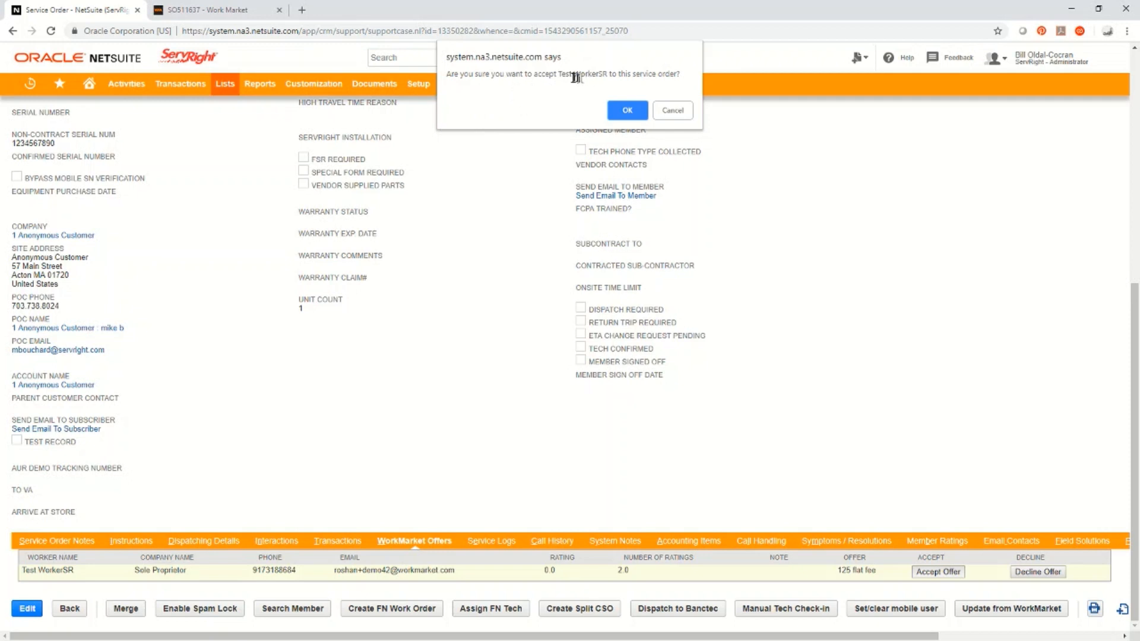
click(628, 110)
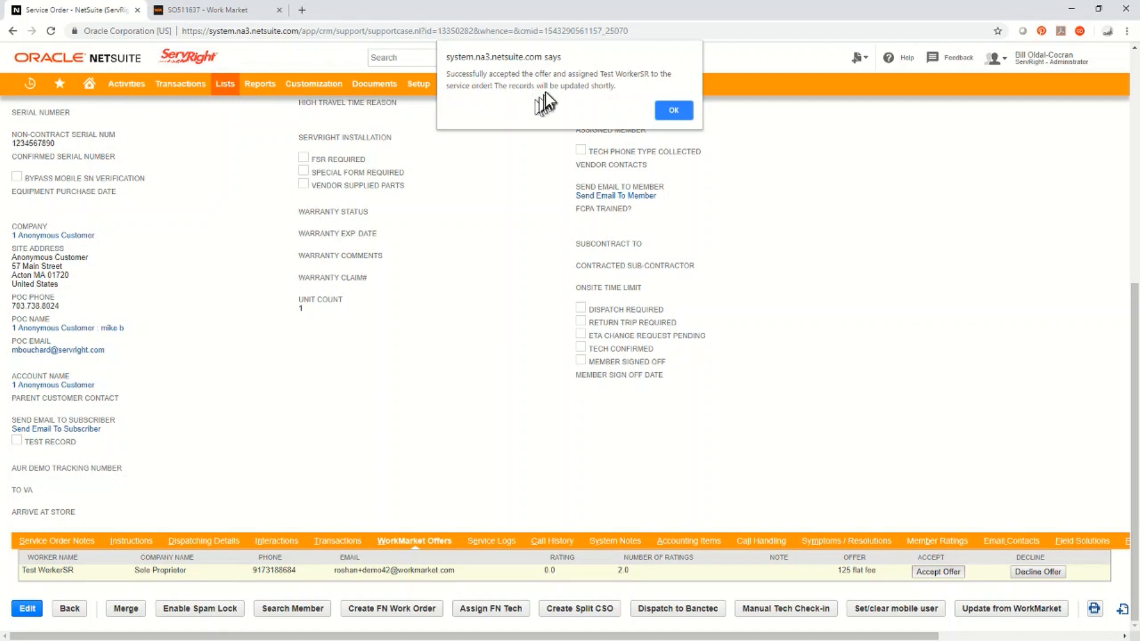
click(671, 109)
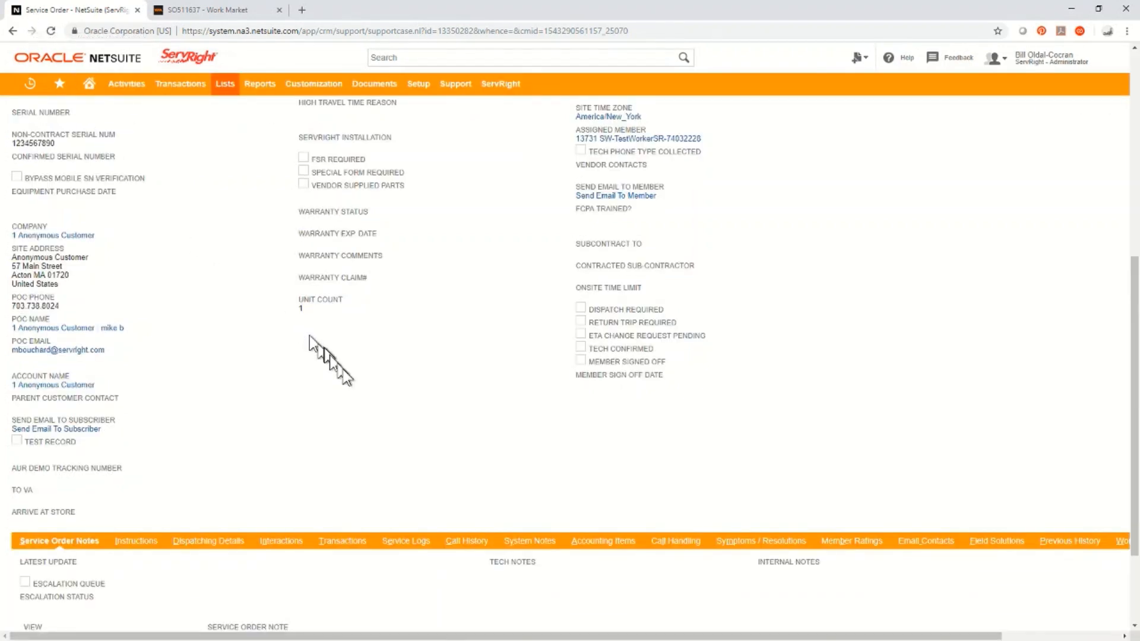
Step: Check the status and the assigned member on the service order
scroll(372, 371, up, 6)
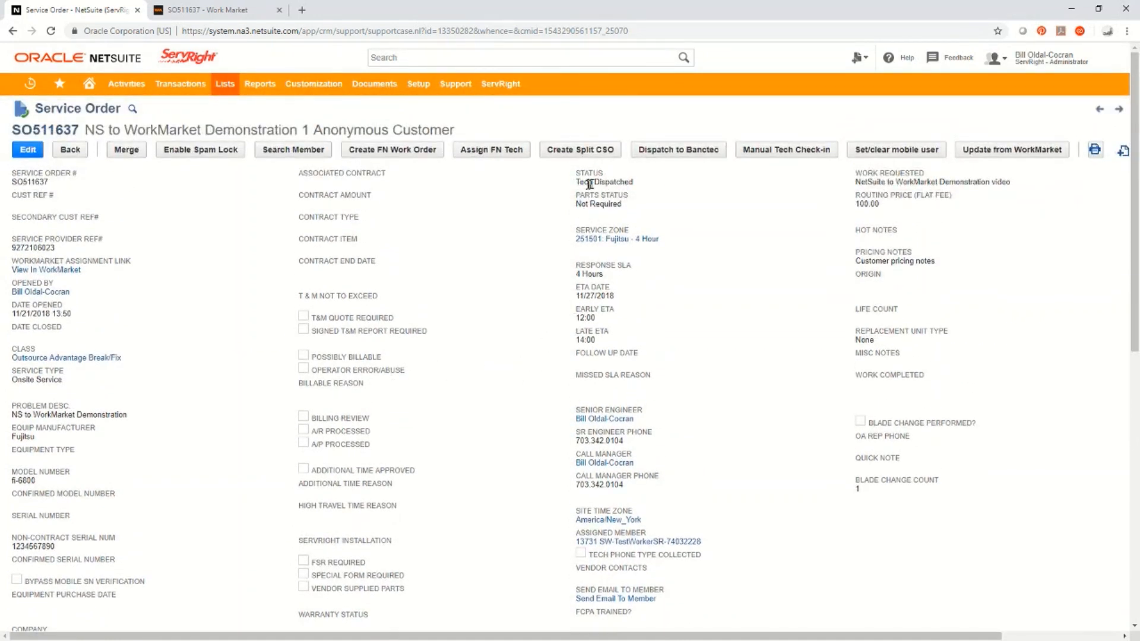
drag(633, 182, 576, 184)
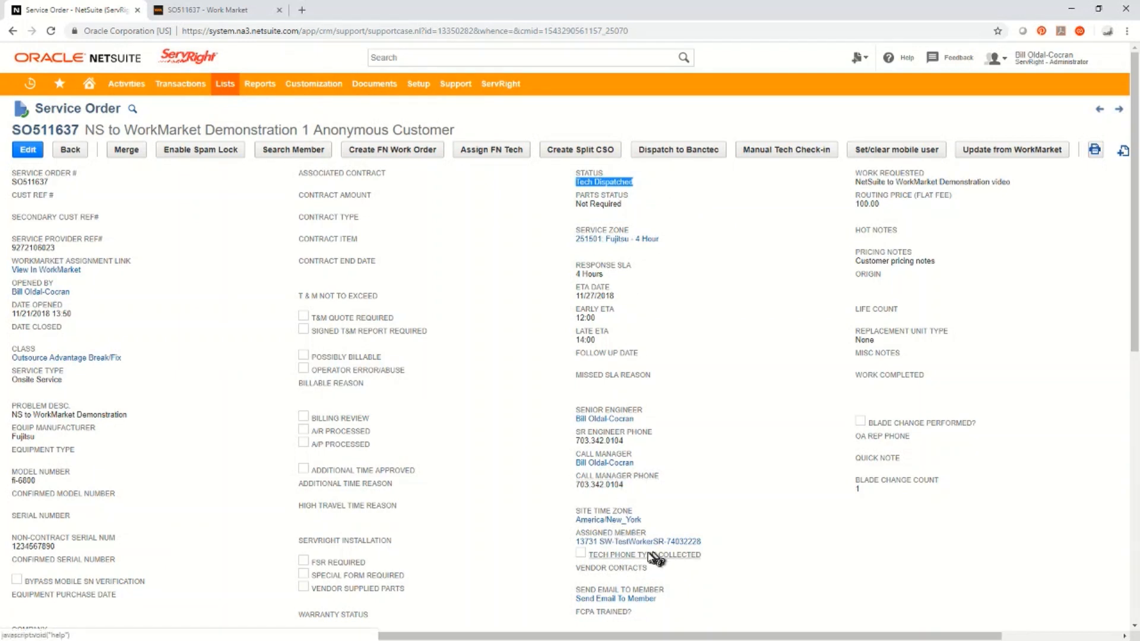
mouse_move(613, 547)
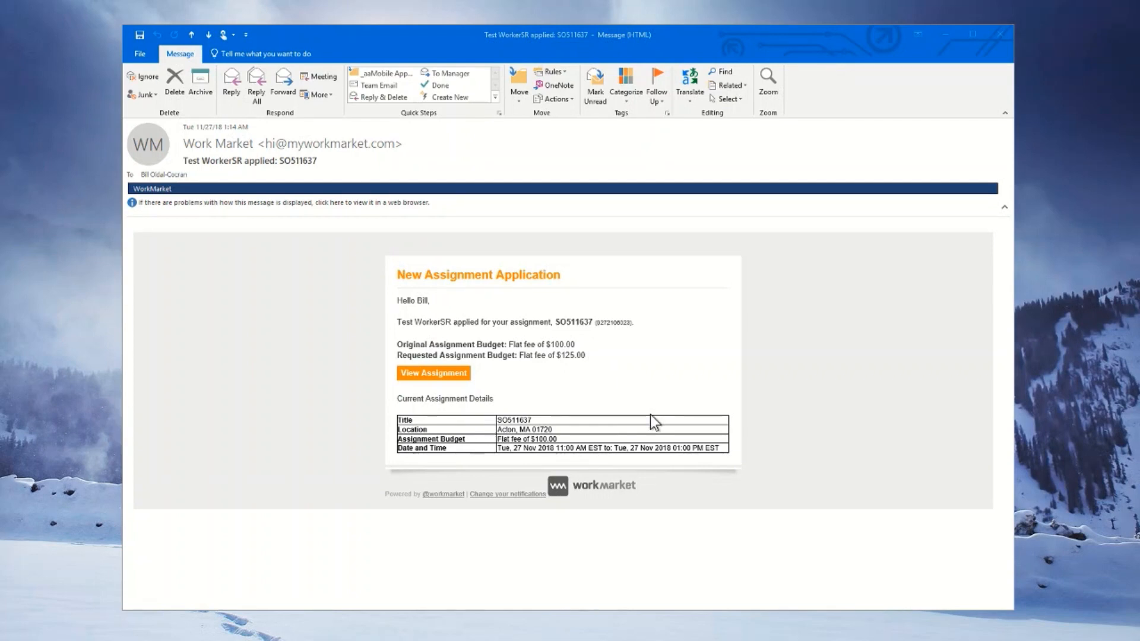
Step: View the assignment in WorkMarket from the New Assignment Application e-mail, and close it to return to the service order
click(426, 374)
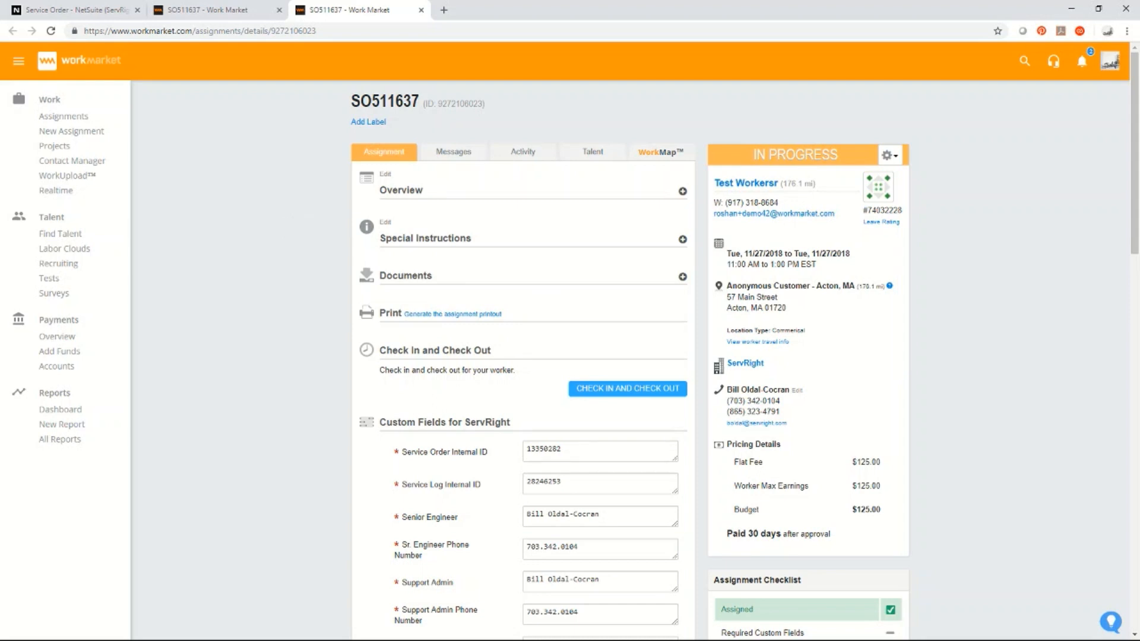
key(ctrl+w)
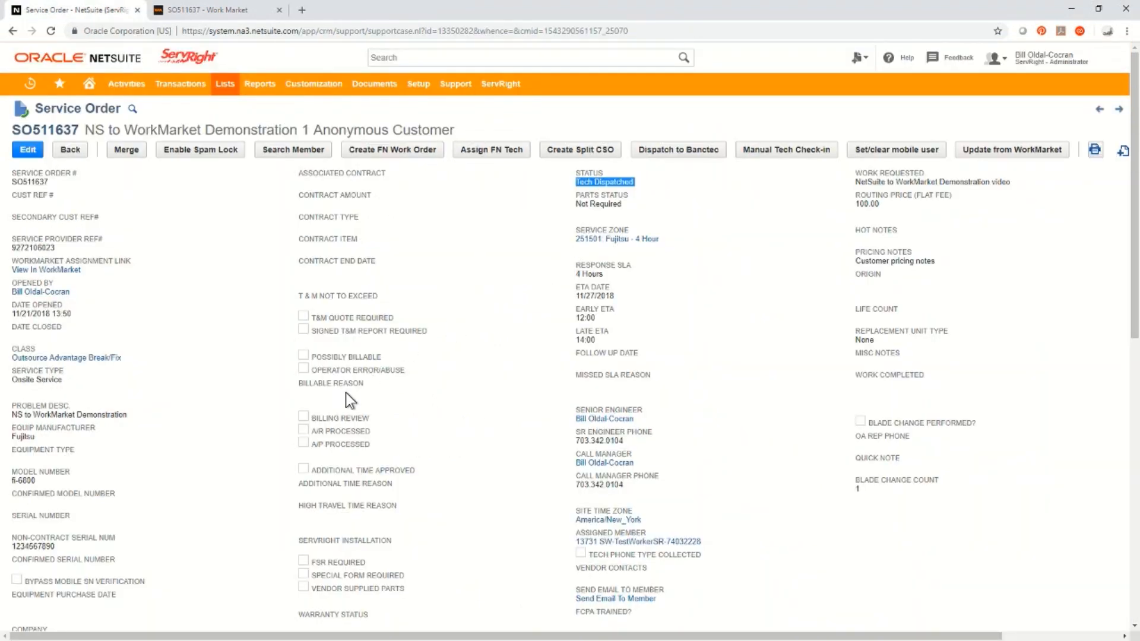
Step: Open the service log listed under the service order and review its member, ETA and negotiated price details, and go back
scroll(414, 442, down, 10)
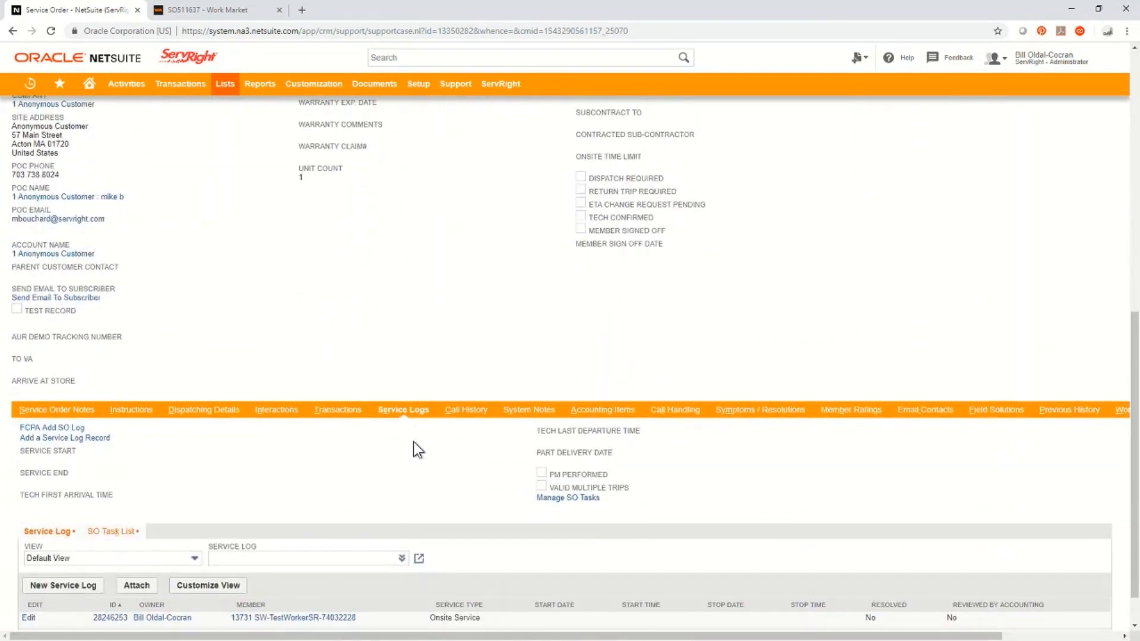
scroll(413, 441, down, 1)
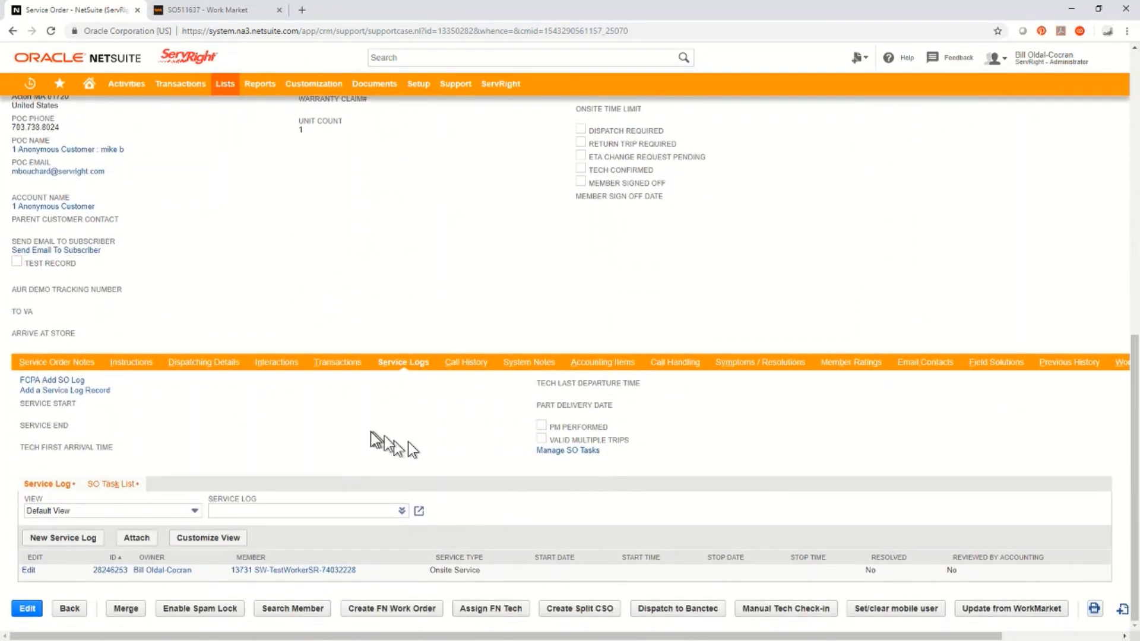
click(114, 572)
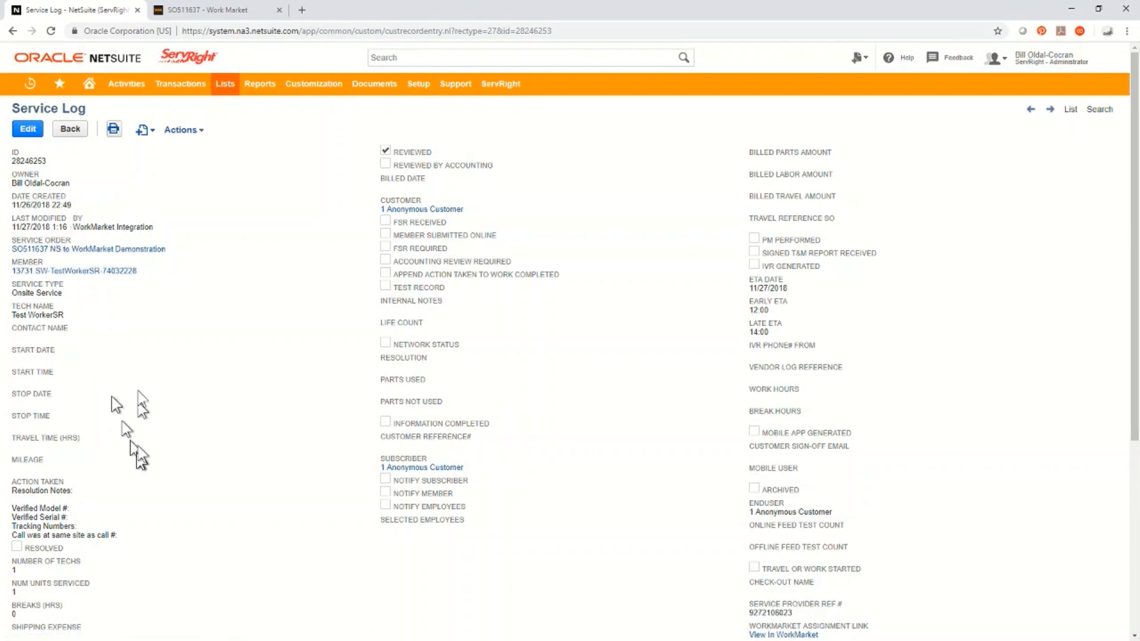
mouse_move(65, 276)
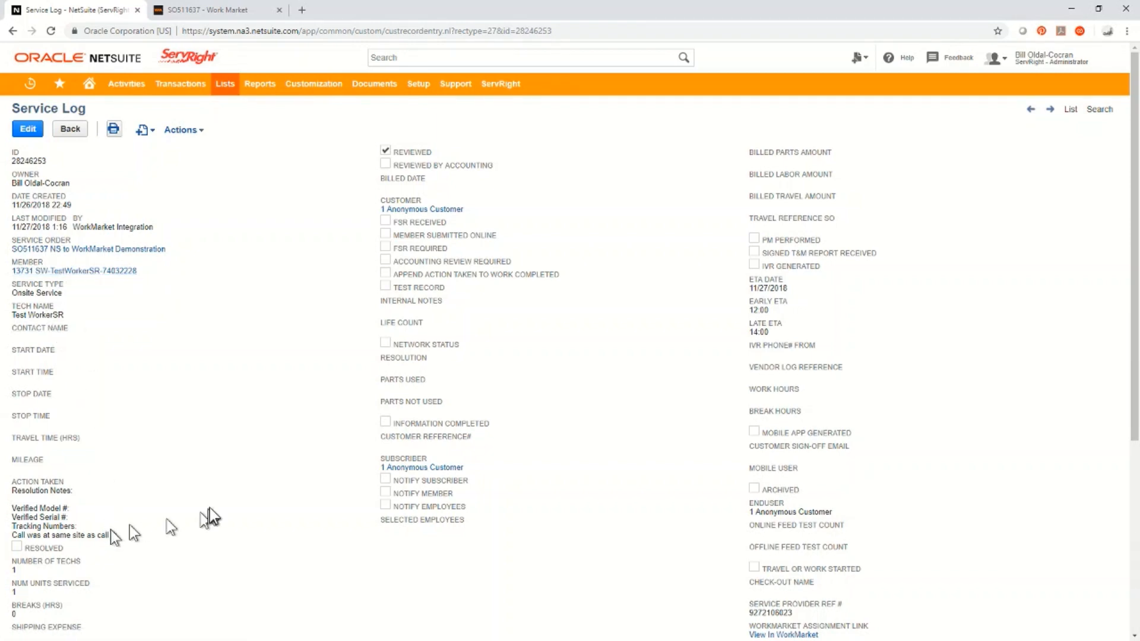
scroll(217, 512, down, 2)
scroll(217, 512, up, 2)
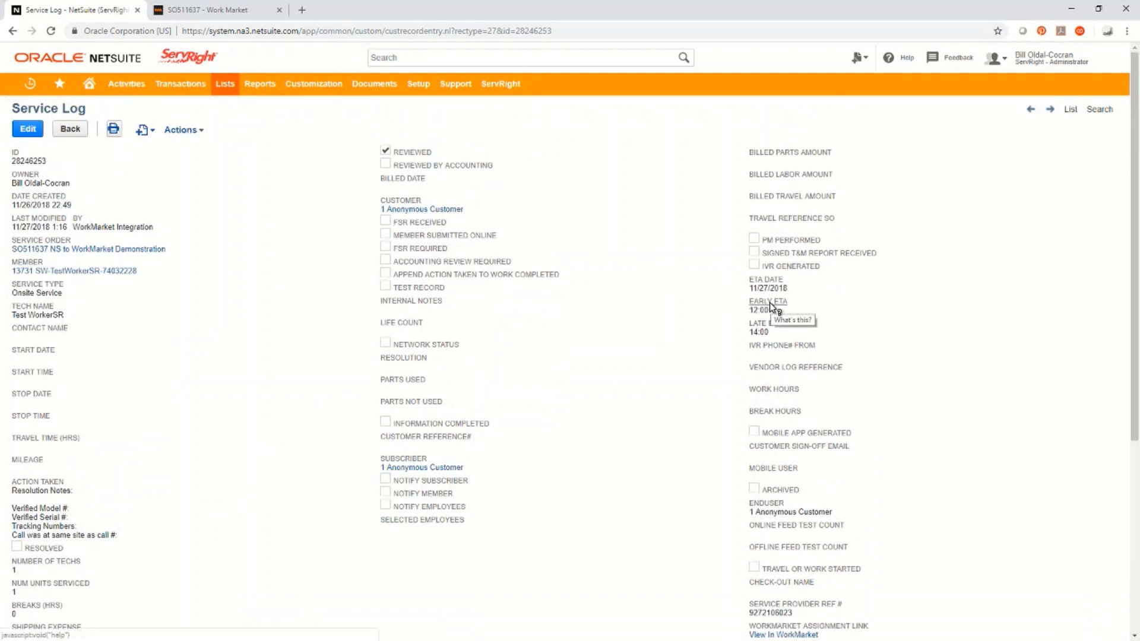
scroll(704, 505, down, 3)
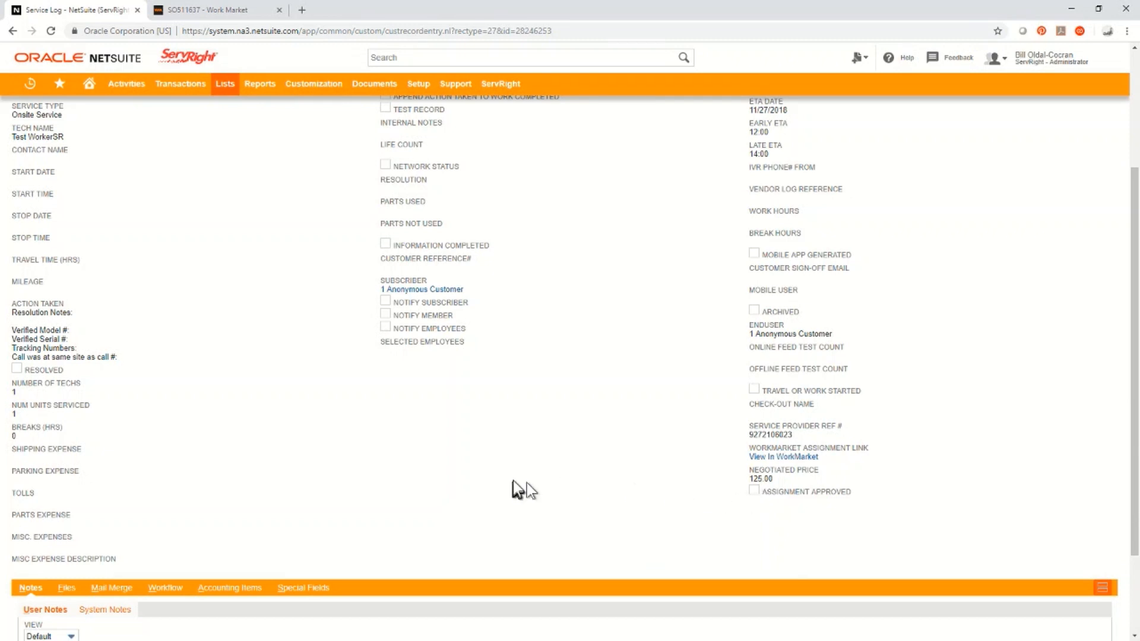
key(alt+Left)
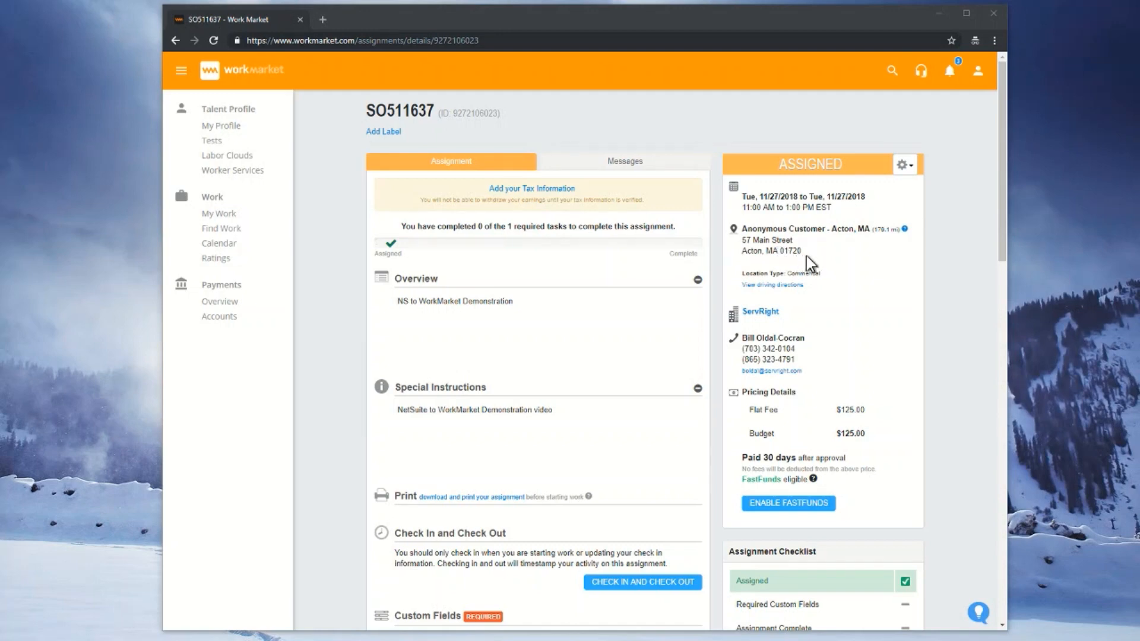
Step: In the worker's WorkMarket account, review the assigned job's site address, contacts, pricing, check-in section and custom fields
drag(808, 251, 750, 244)
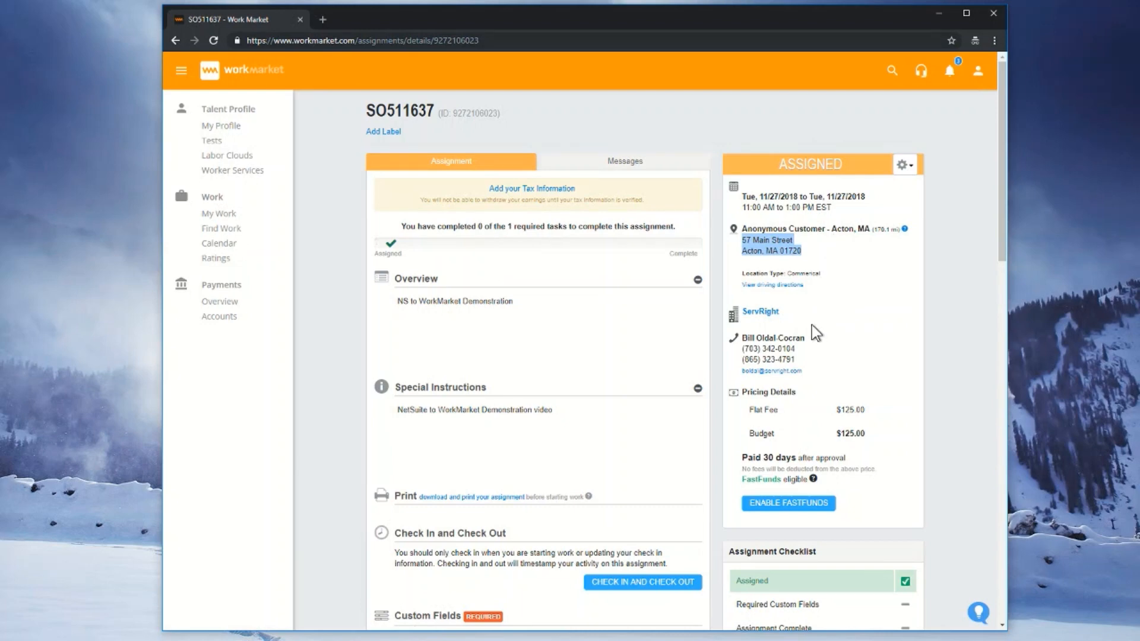
scroll(837, 327, down, 2)
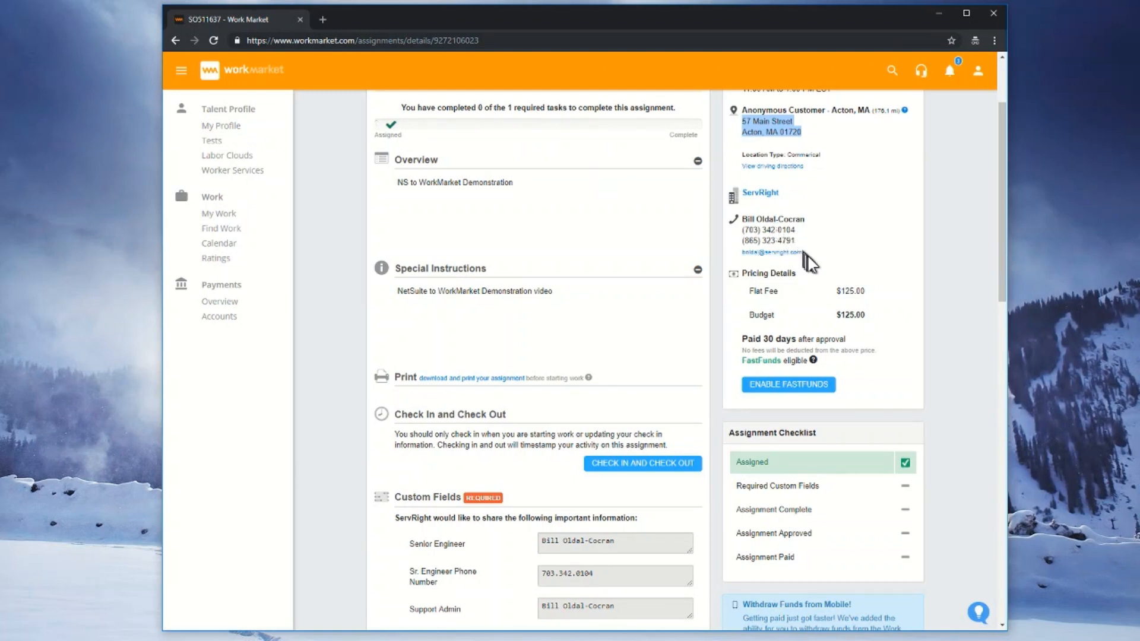
scroll(827, 257, down, 1)
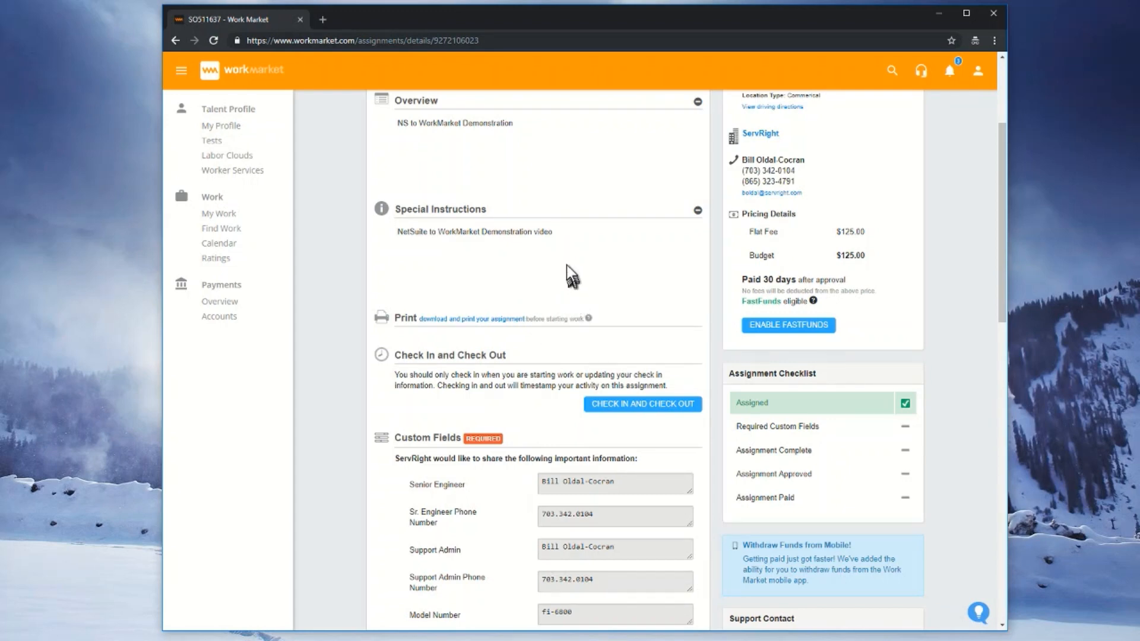
scroll(566, 265, down, 2)
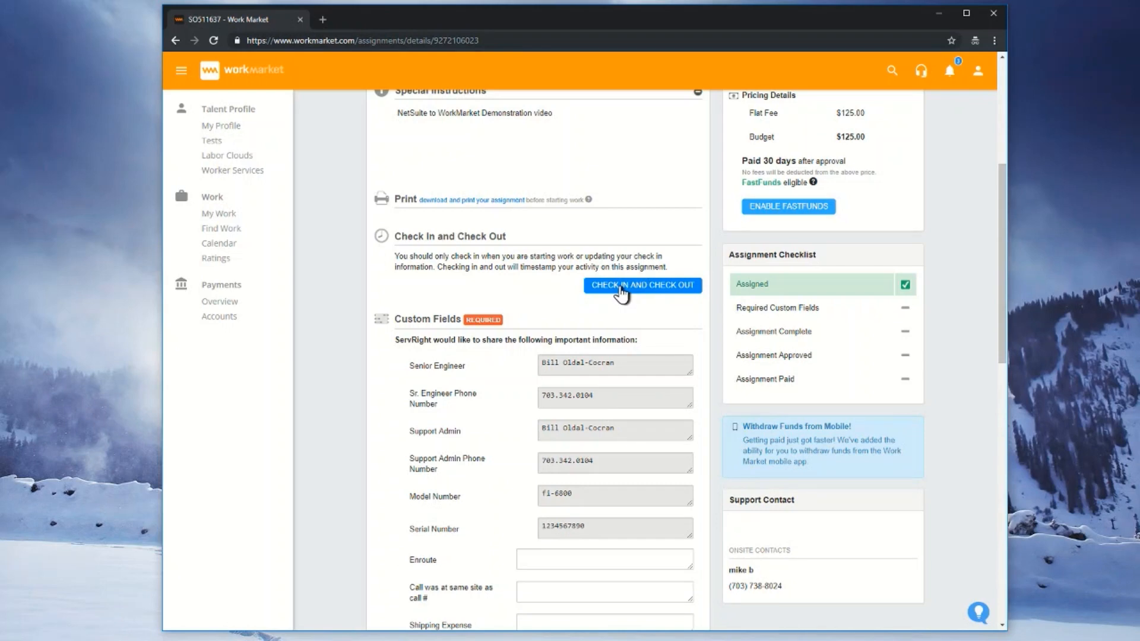
Step: In the required custom fields of the worker's assignment, set SoW to "I agree"
scroll(523, 326, down, 3)
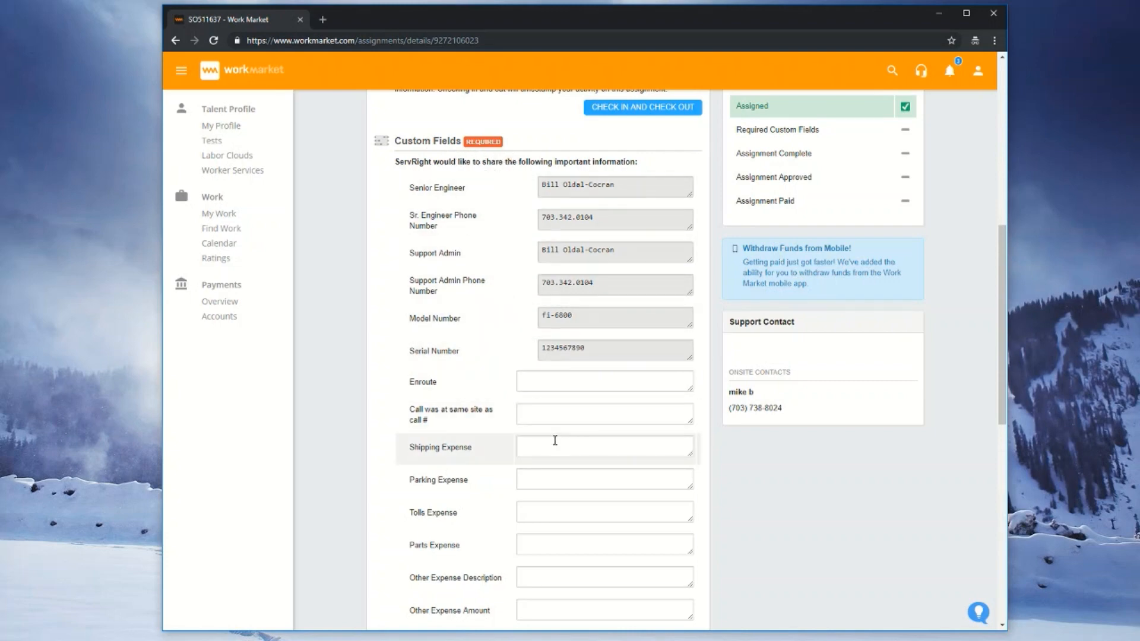
scroll(554, 442, down, 5)
scroll(556, 442, down, 2)
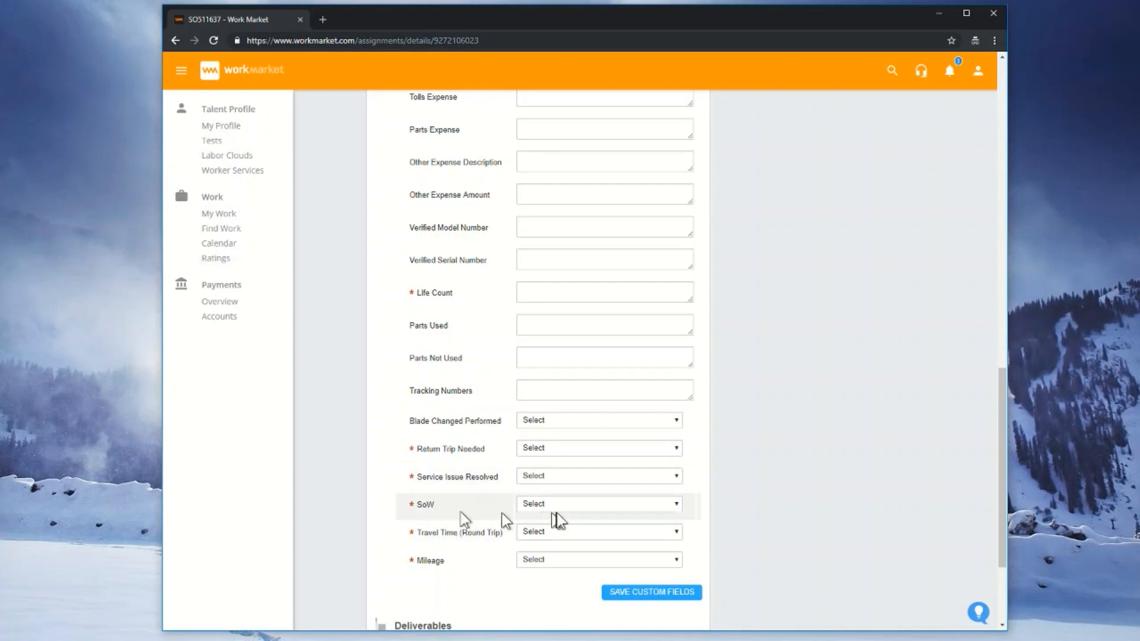
click(677, 508)
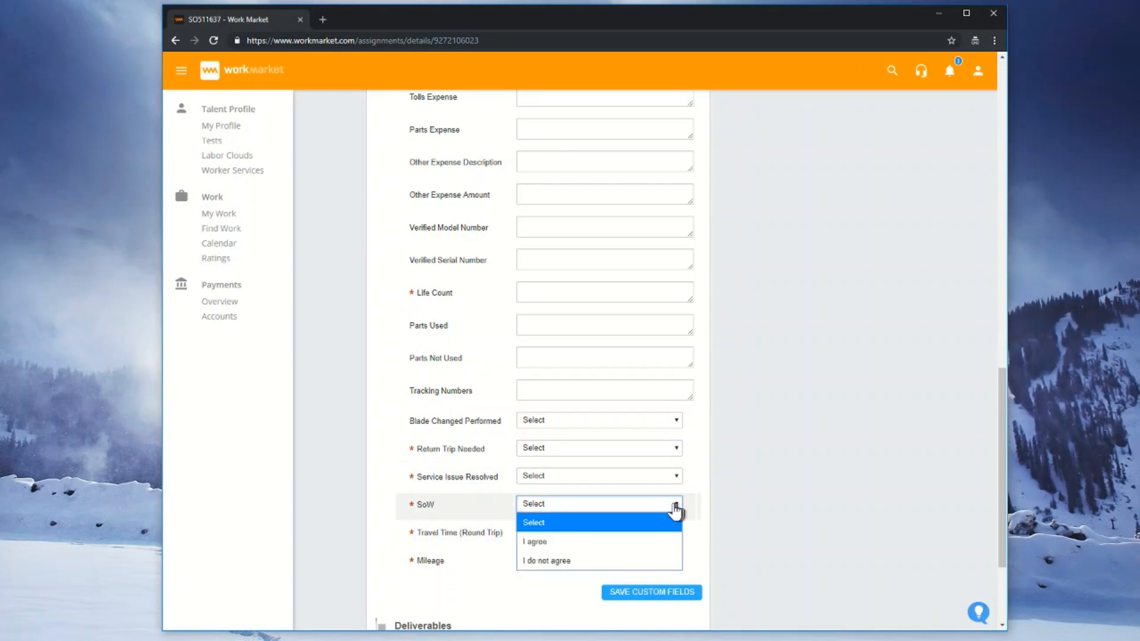
click(540, 542)
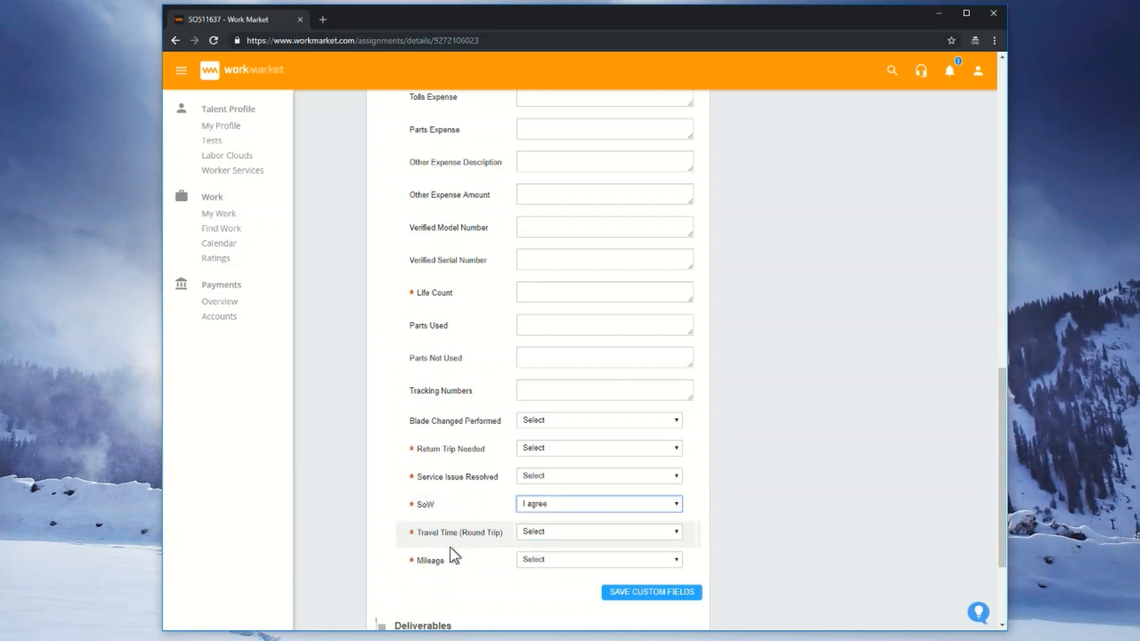
Step: Enter "yes" in the Enroute custom field and save the custom fields
scroll(469, 446, up, 5)
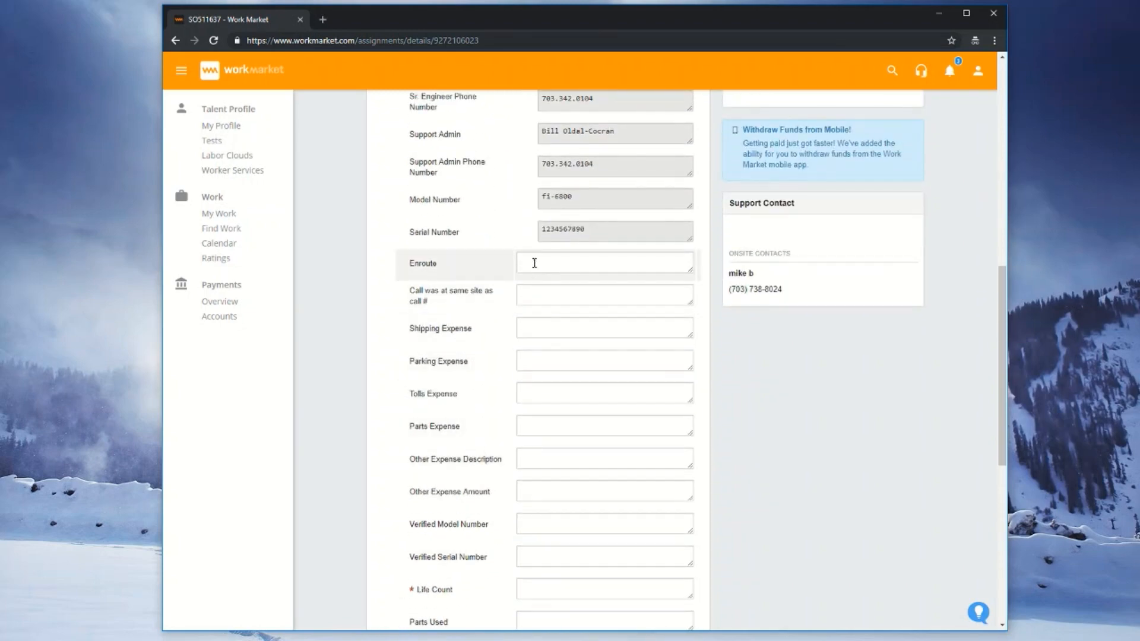
click(534, 263)
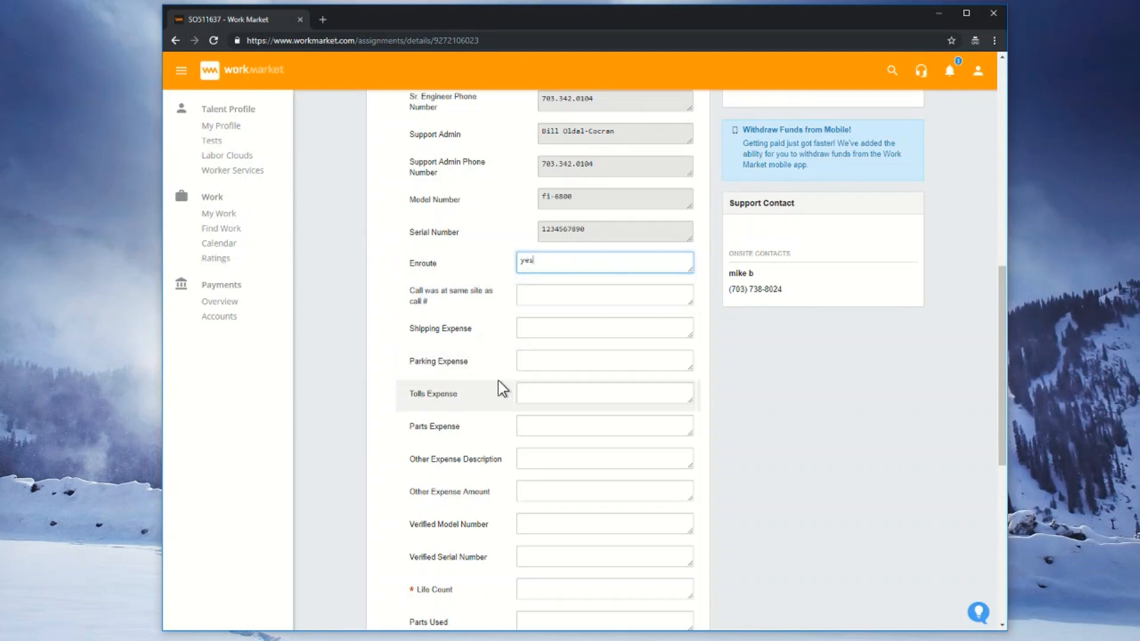
scroll(498, 383, down, 7)
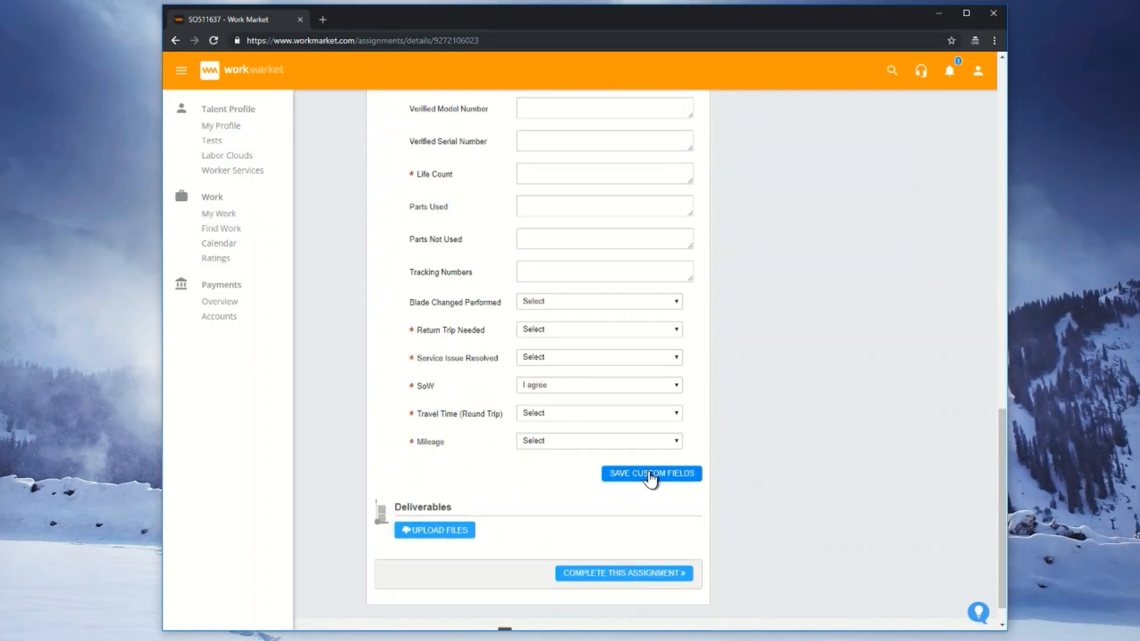
click(651, 475)
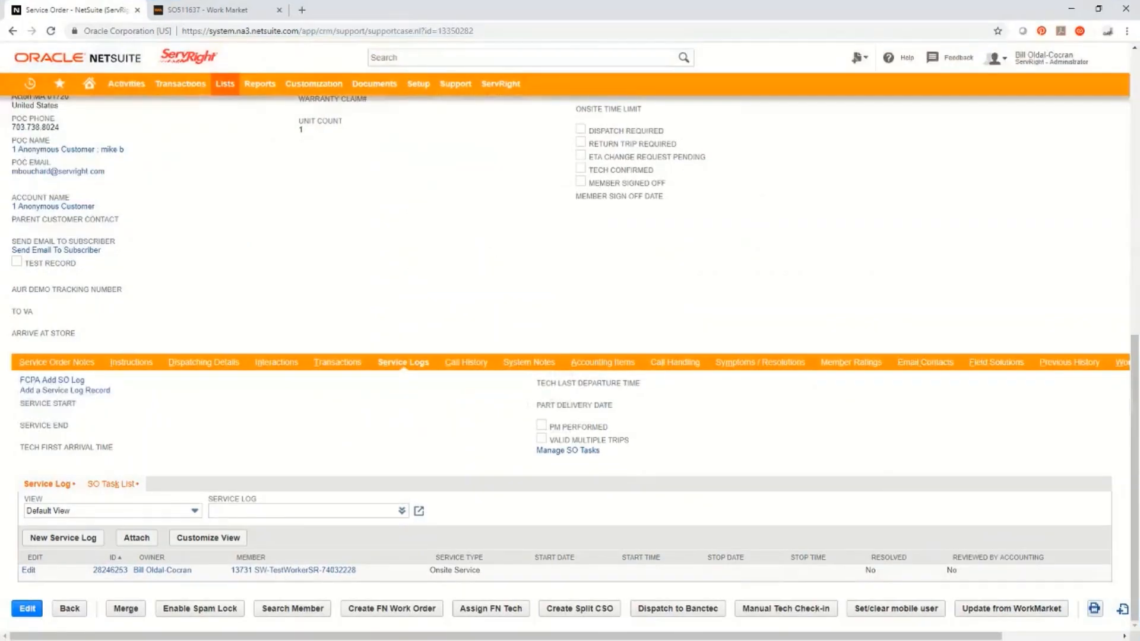
Step: Switch to the NetSuite service order, update it from WorkMarket, and reload the record
scroll(463, 376, up, 12)
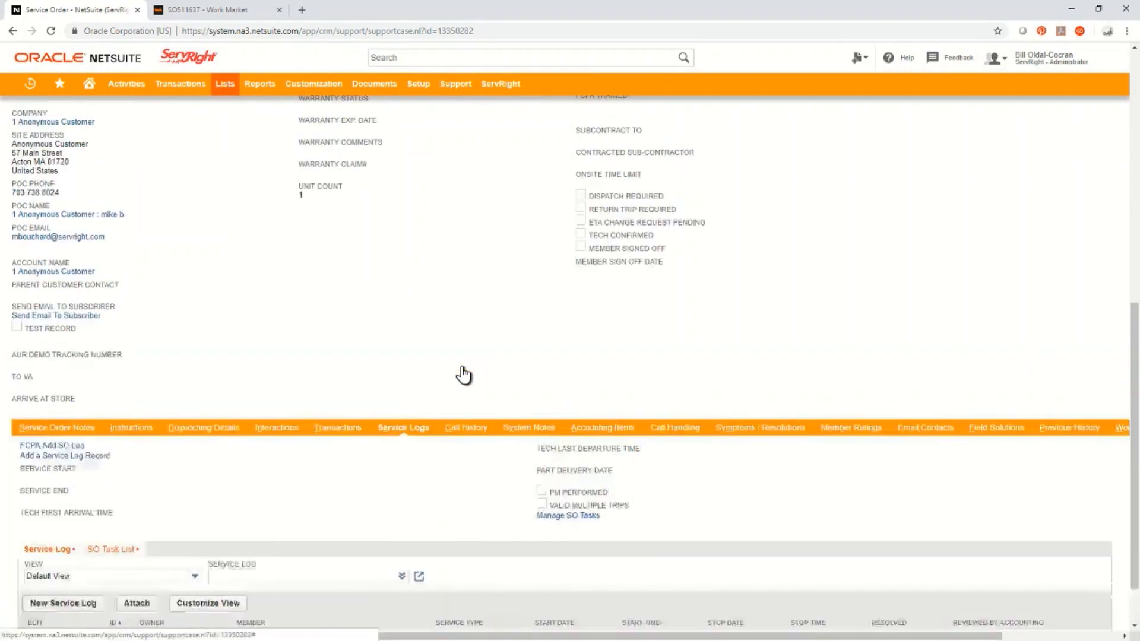
click(1009, 150)
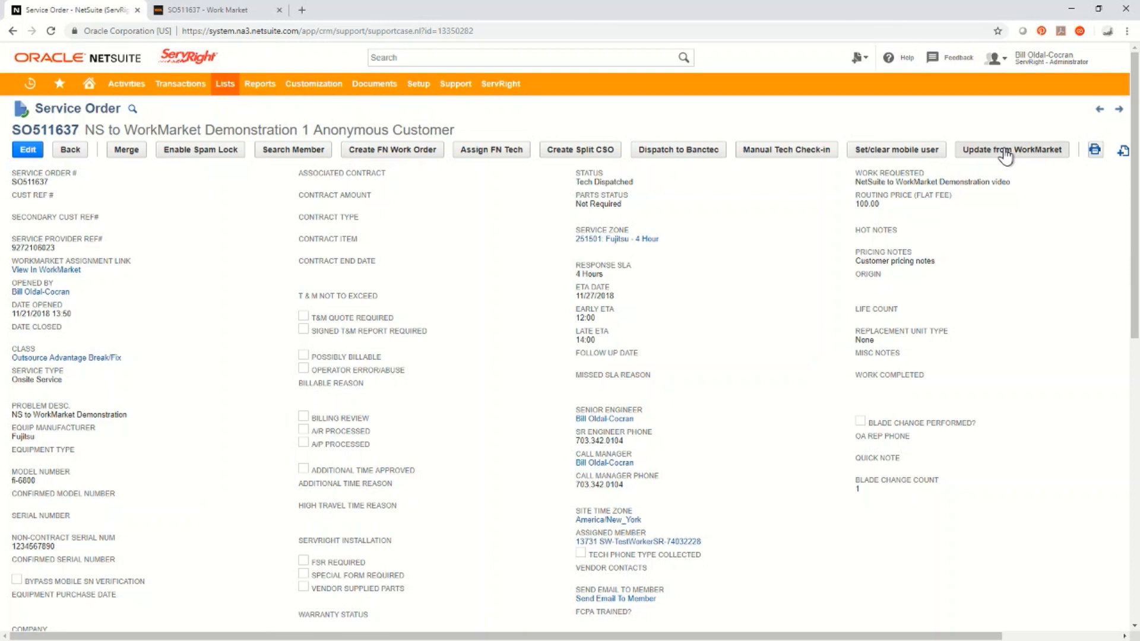
click(51, 31)
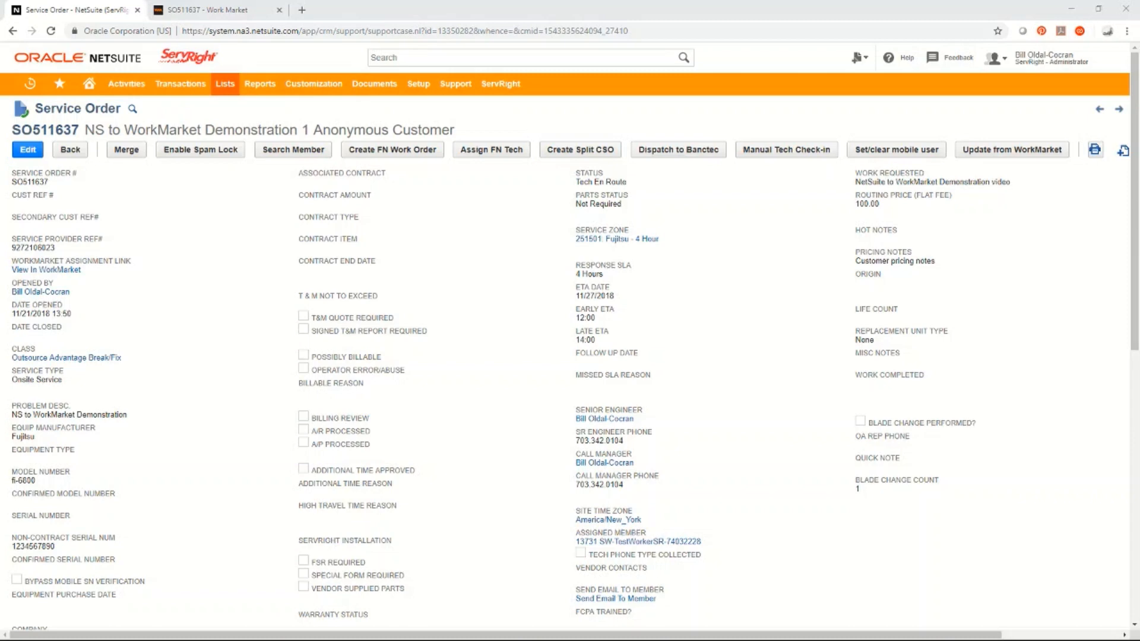
Step: View the service order's assignment in WorkMarket, place it side by side with the worker's window, and collapse the navigation in both
click(45, 270)
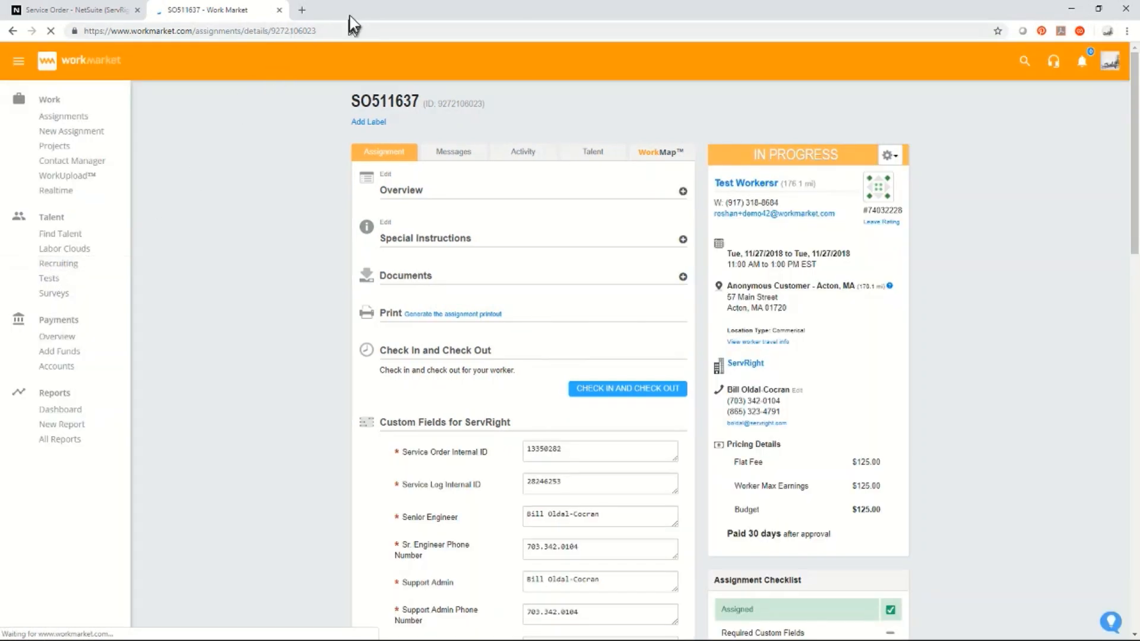
drag(361, 10, 1134, 26)
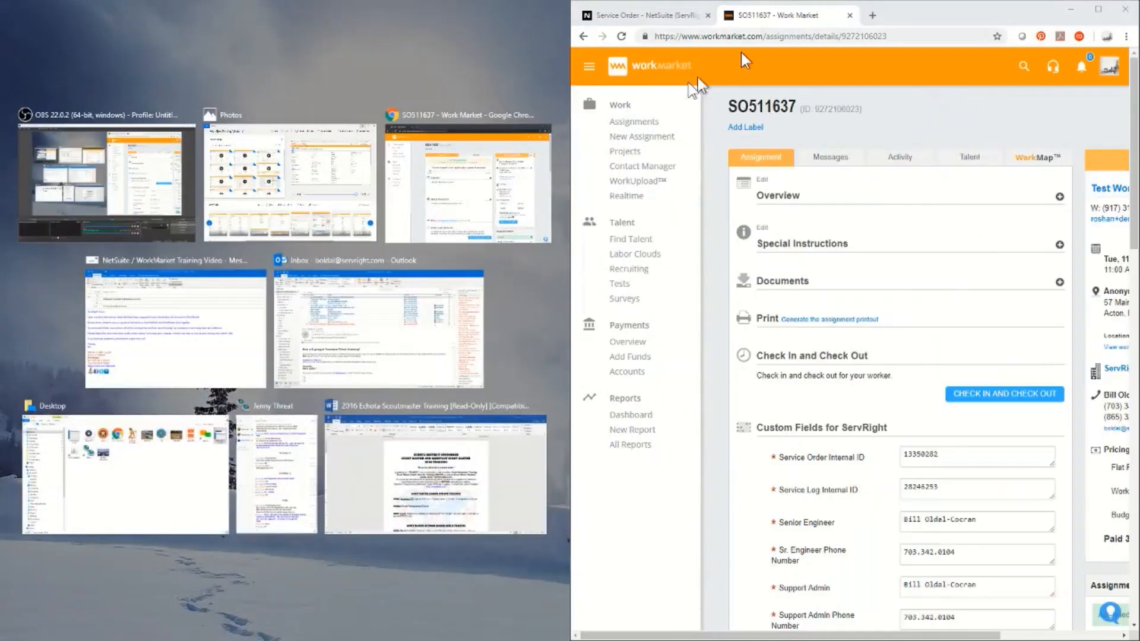
click(425, 187)
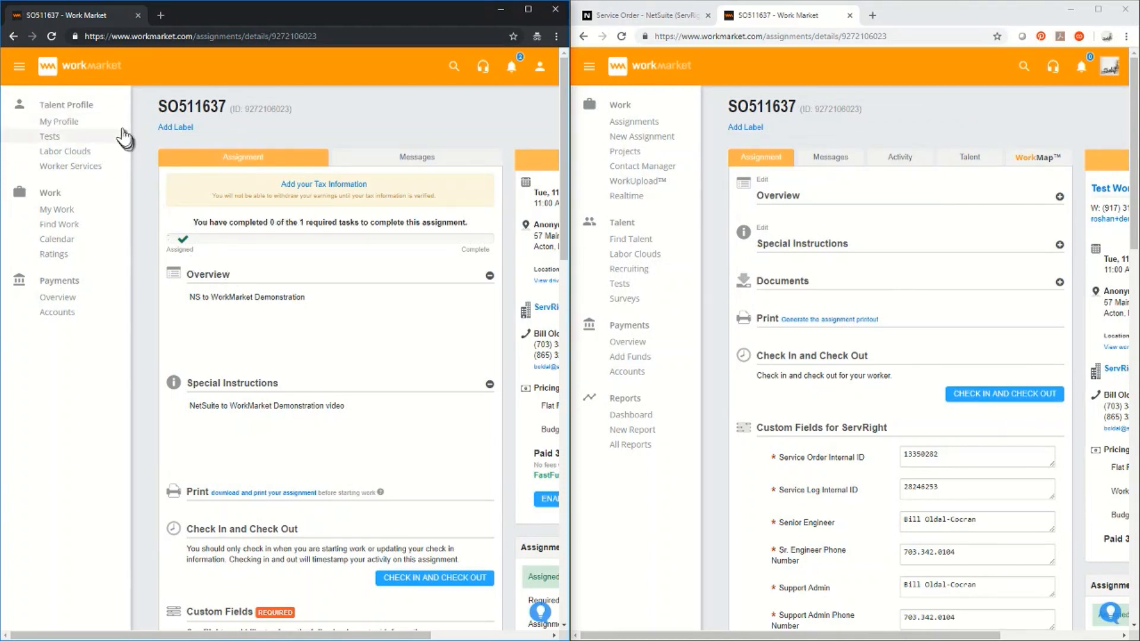
click(19, 67)
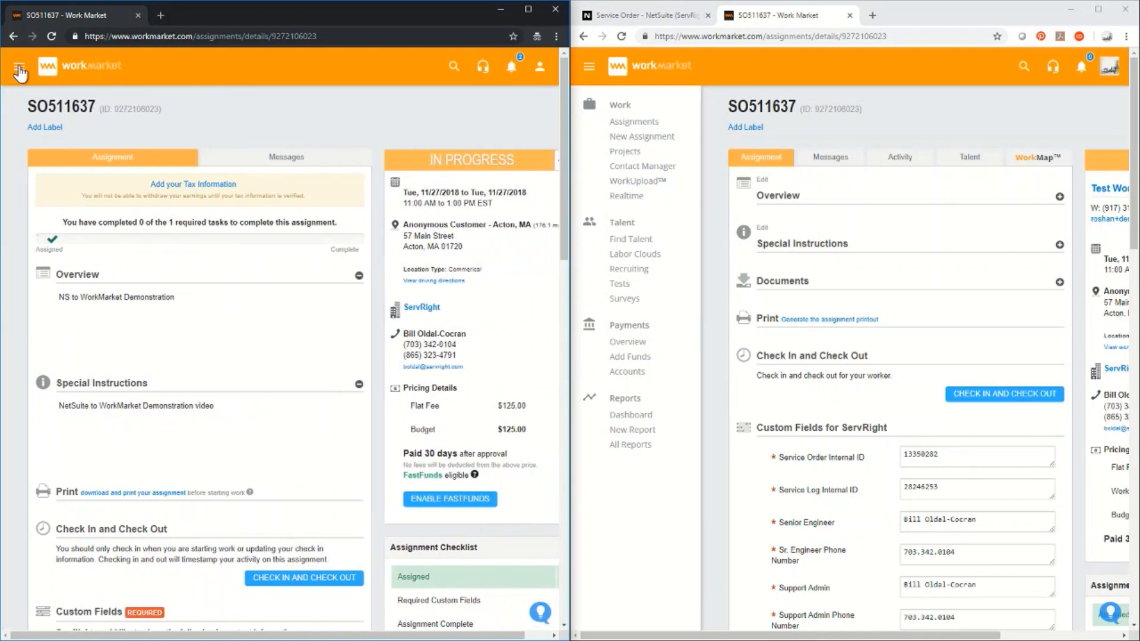
click(589, 67)
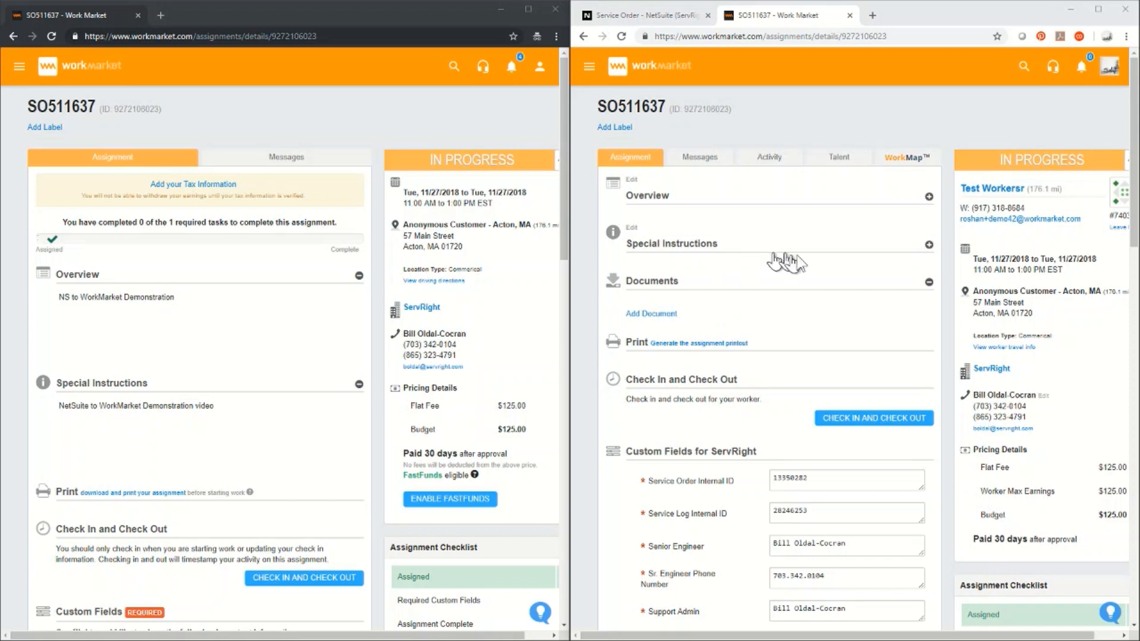
Step: In the company's WorkMarket account, change the special instructions to "NetSuite to WorkMarket Demonstration video 2018" and save
click(929, 246)
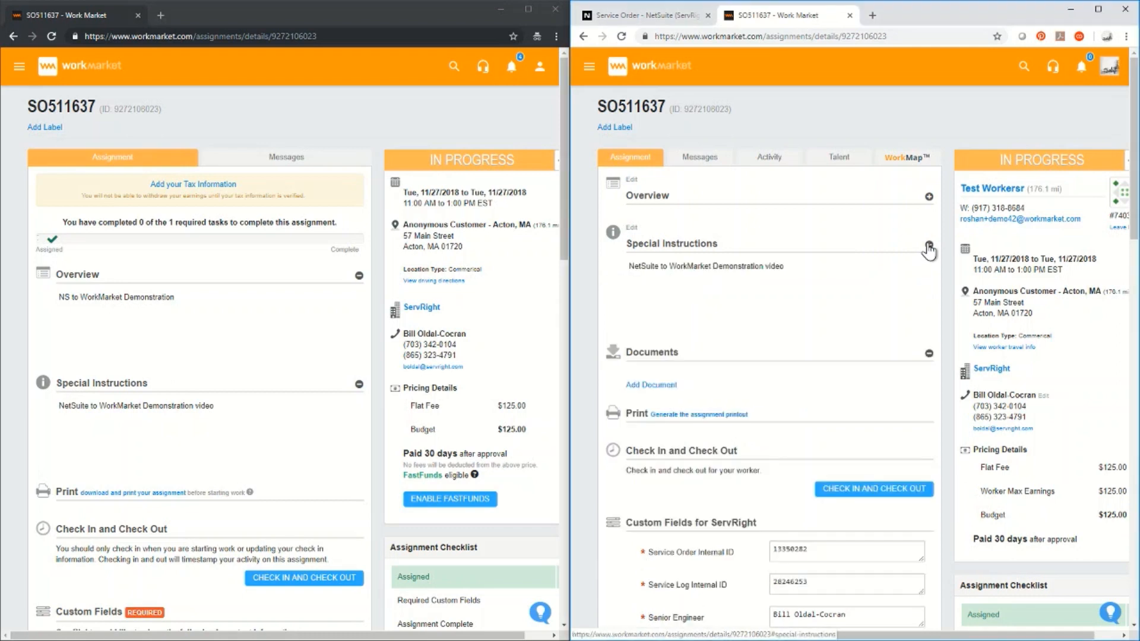
click(632, 228)
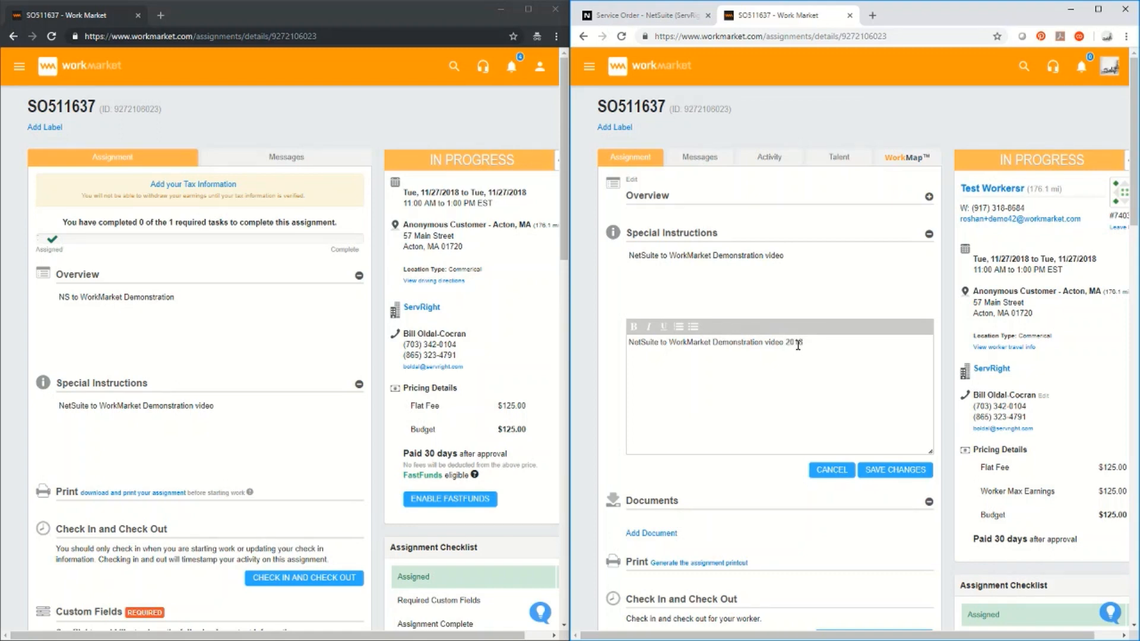
click(888, 470)
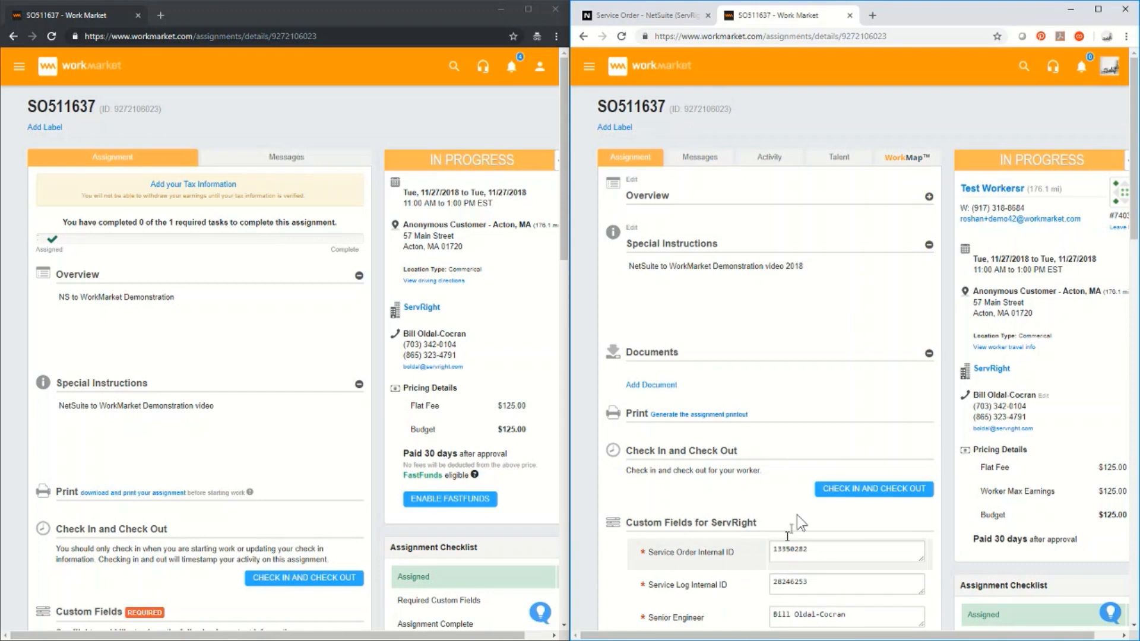
Step: Add the file MMMM Race Results to the assignment's documents and look at its visibility options, keeping Assigned Worker Only
click(653, 384)
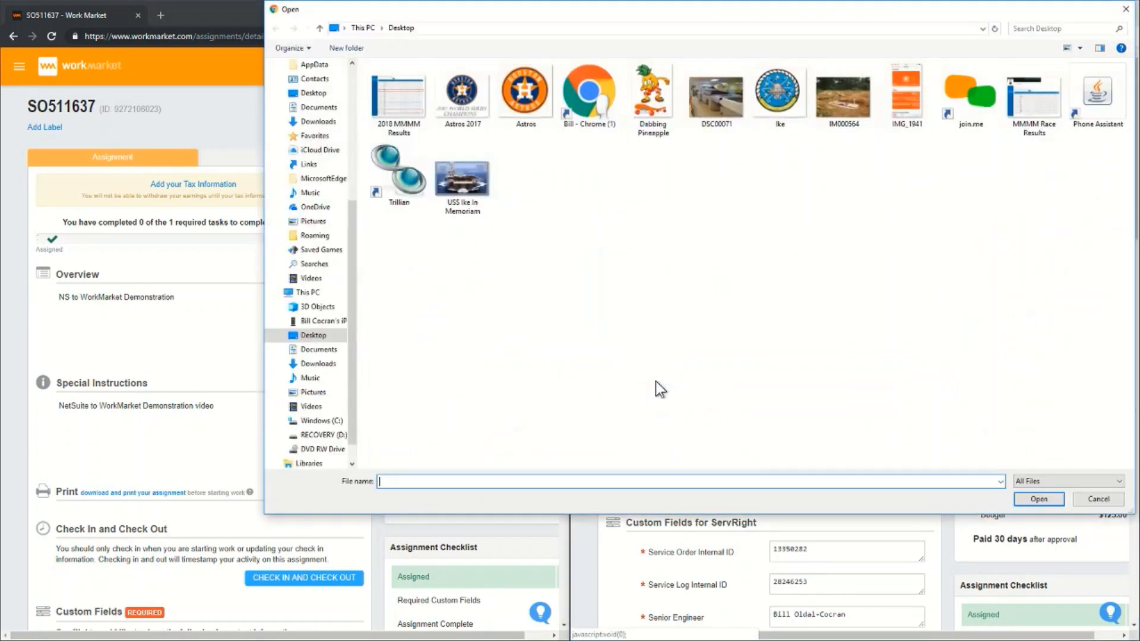
click(1038, 101)
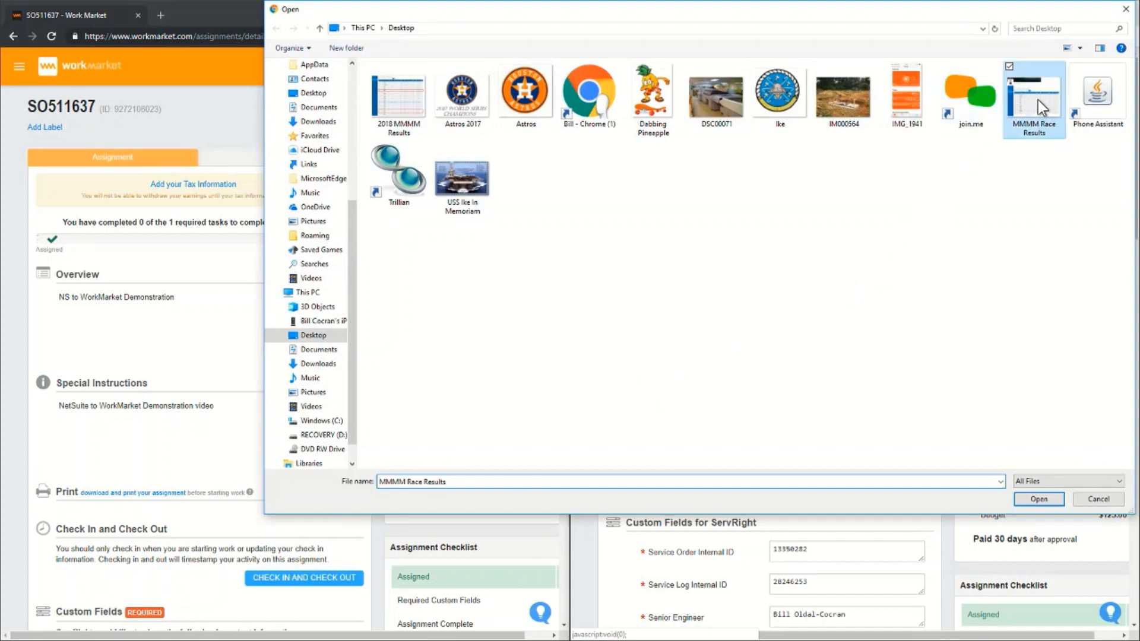
click(1043, 502)
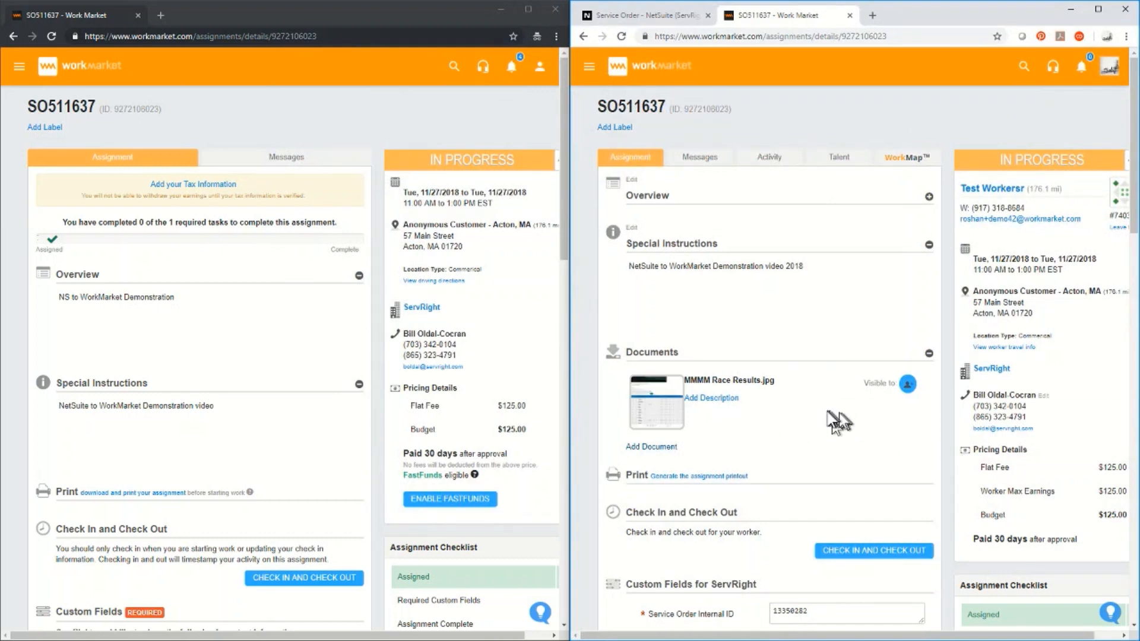
mouse_move(907, 384)
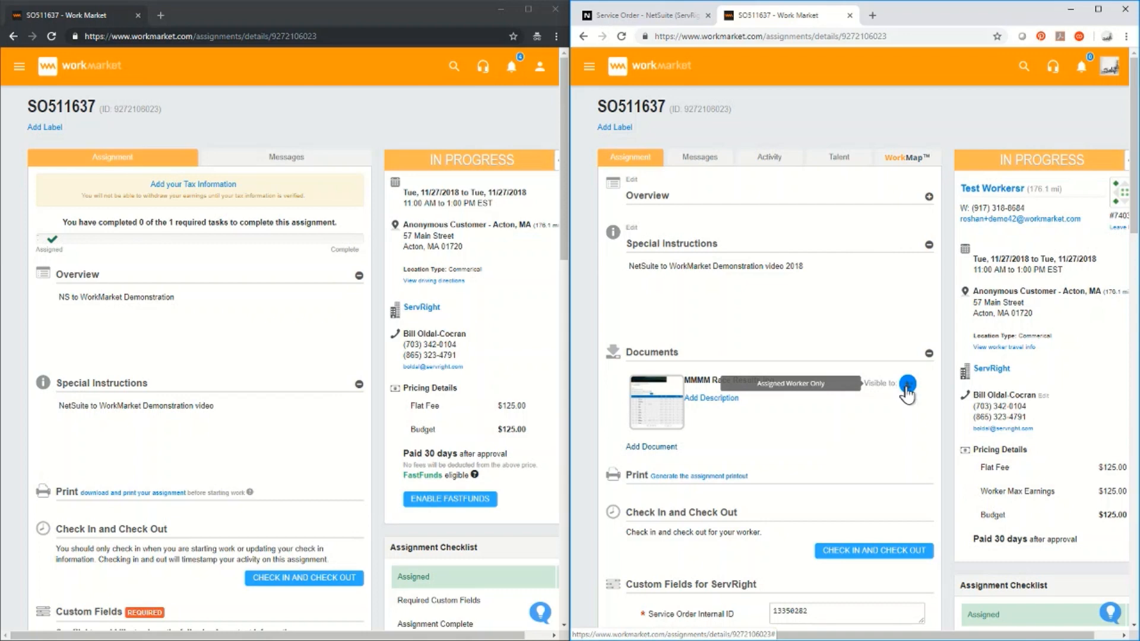
click(907, 386)
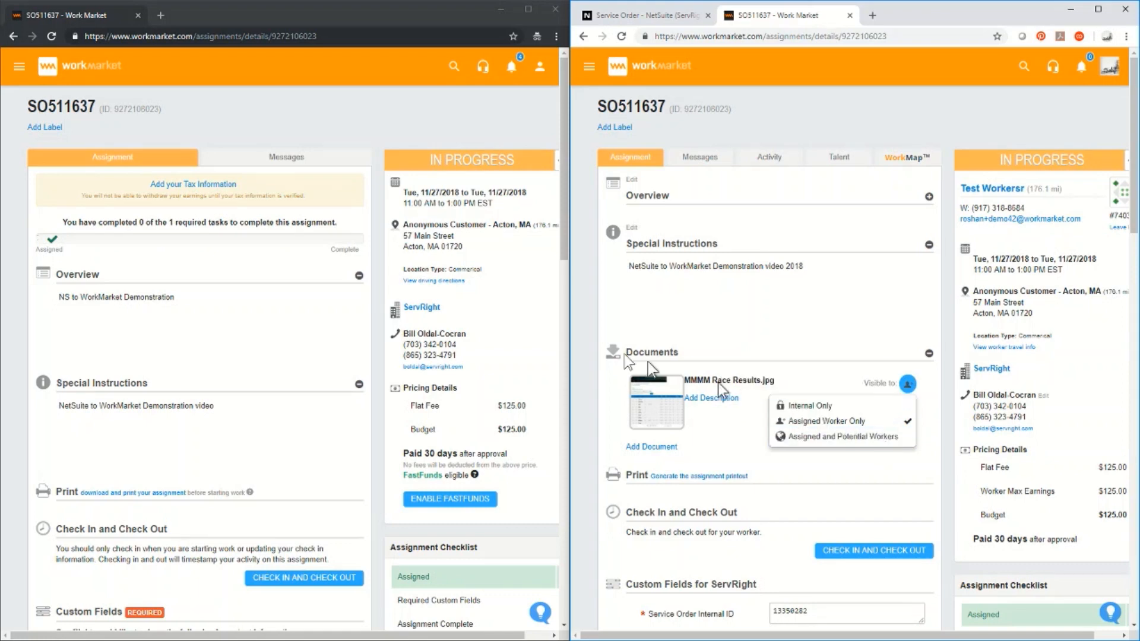
click(772, 315)
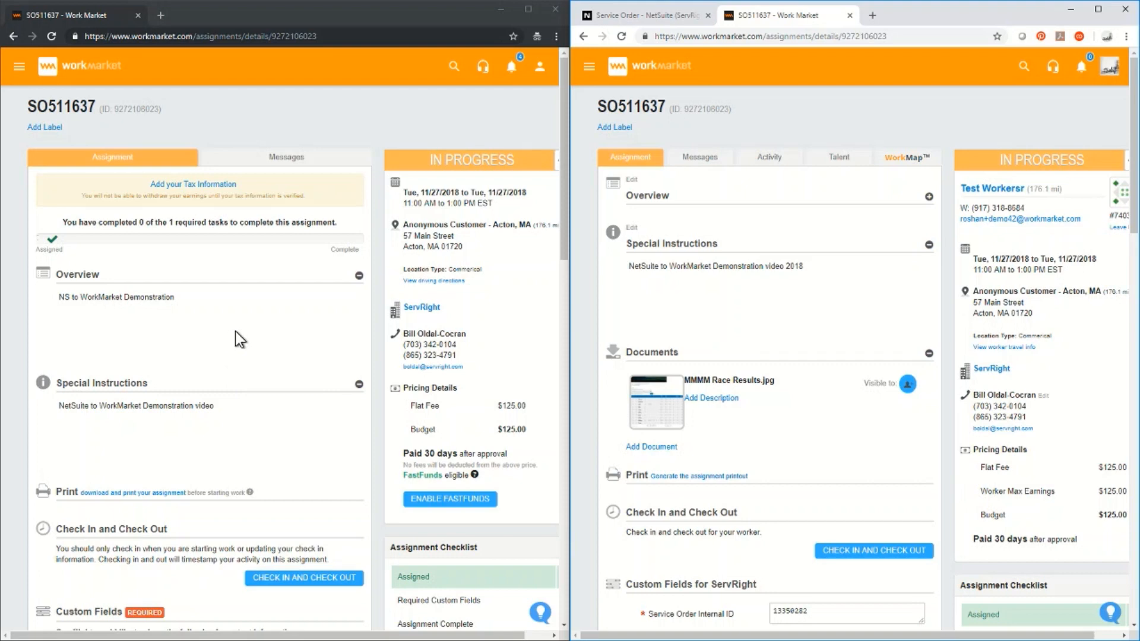
Step: Reload the worker's assignment page and check its special instructions and documents sections
click(52, 37)
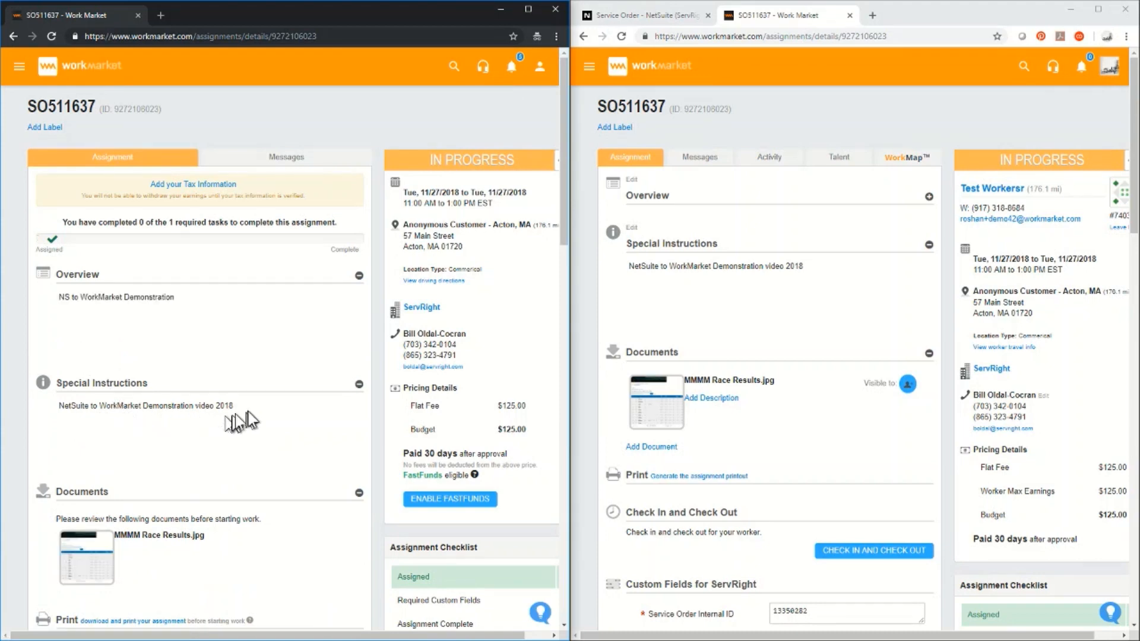
drag(237, 405, 59, 407)
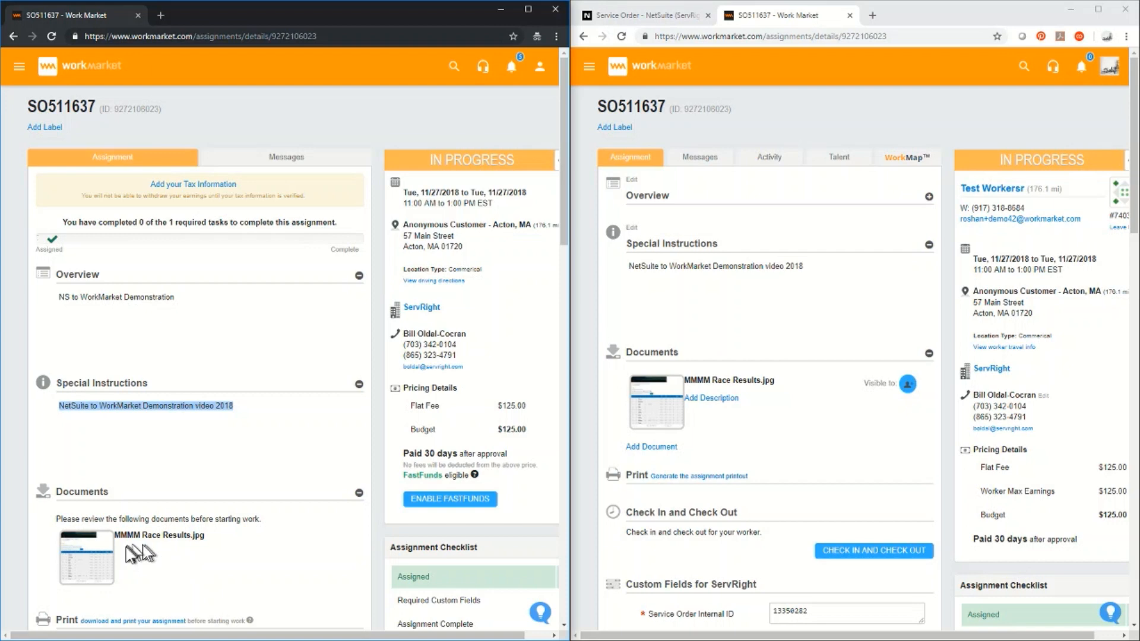
scroll(166, 481, down, 2)
scroll(166, 480, down, 1)
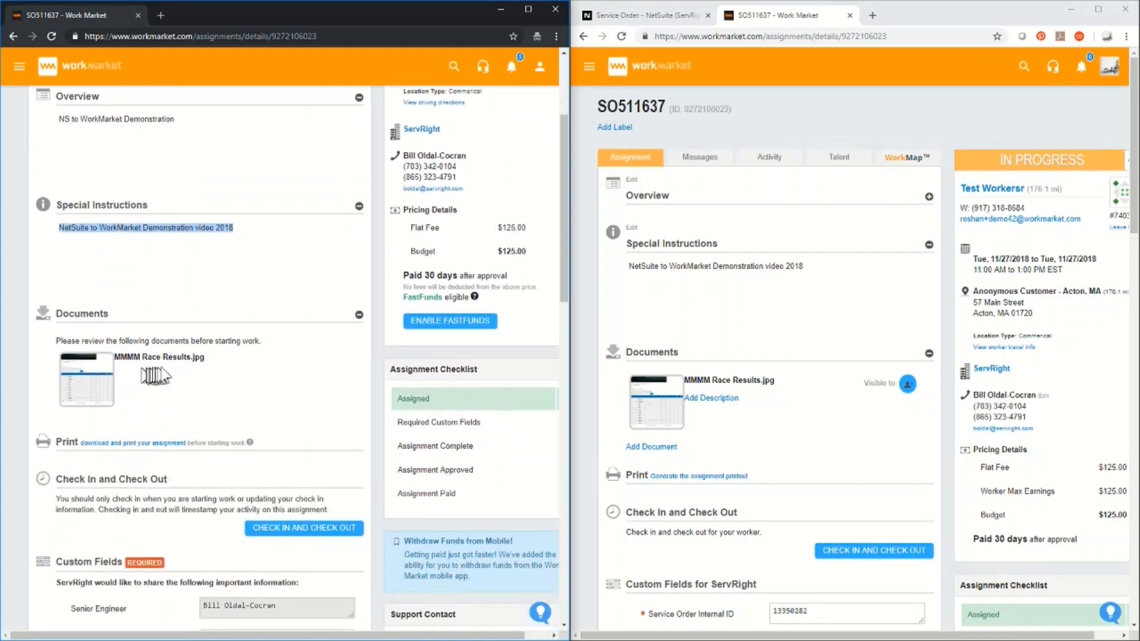
Step: Download the MMMM Race Results document from the worker's assignment, view the image, and close it
mouse_move(87, 389)
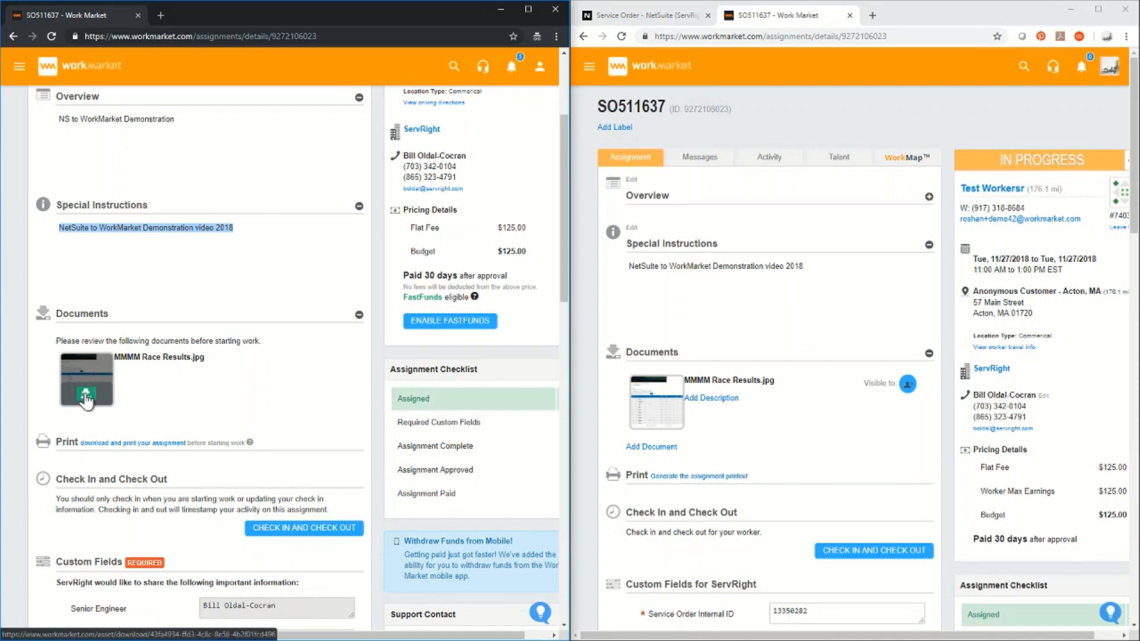
click(87, 395)
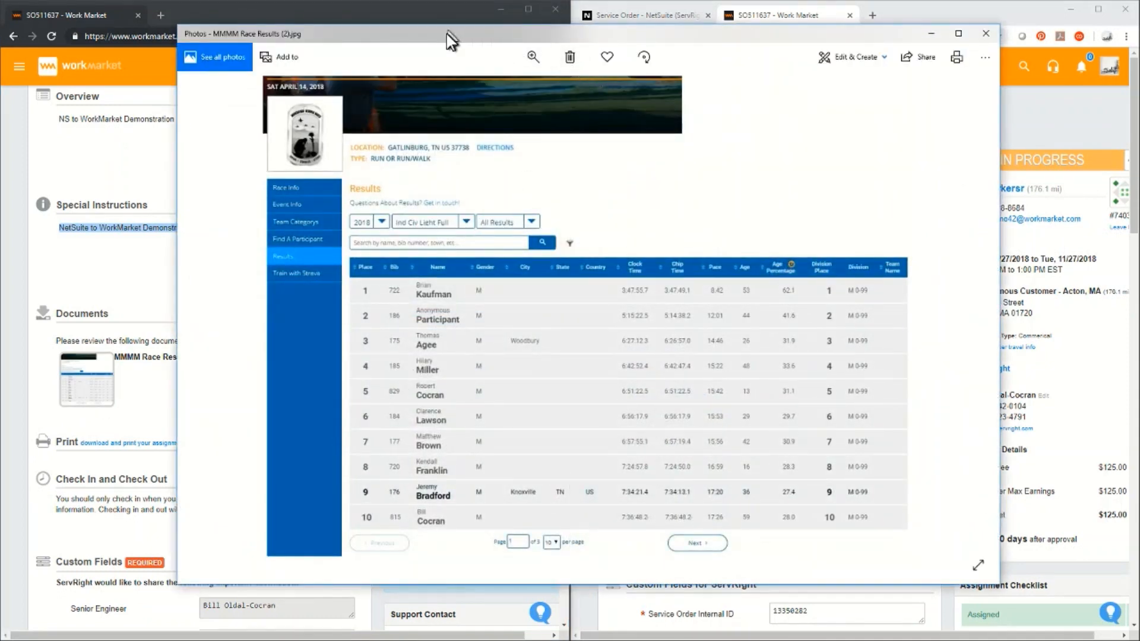
drag(447, 34, 396, 10)
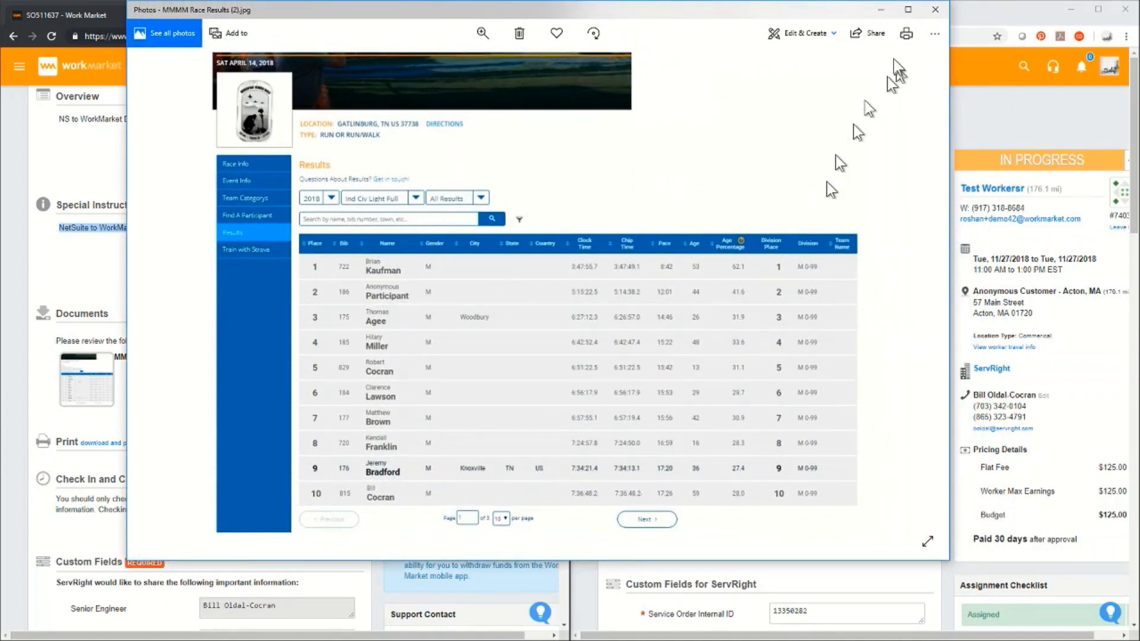
click(936, 10)
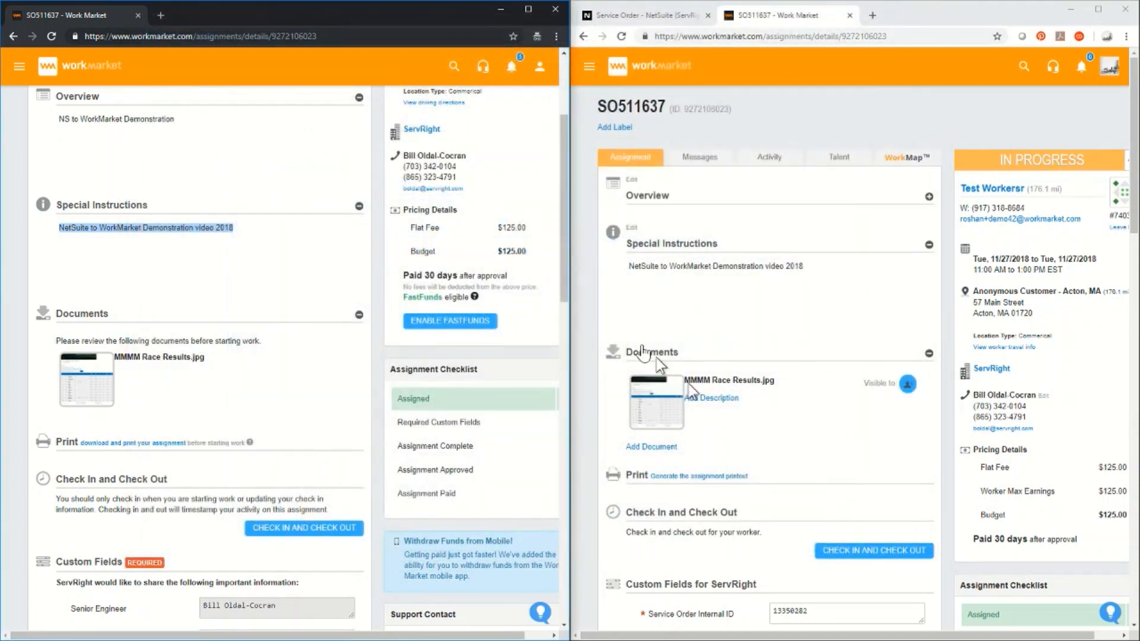
Step: Switch to the NetSuite service order, reload it, and check the files attached under its interactions
click(639, 18)
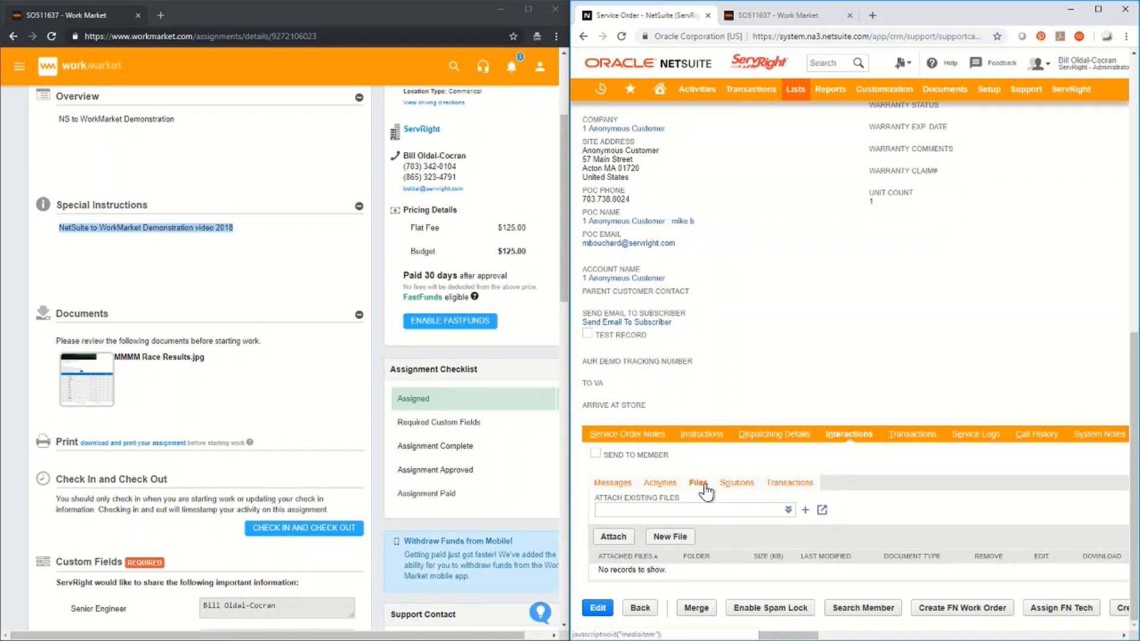
click(621, 36)
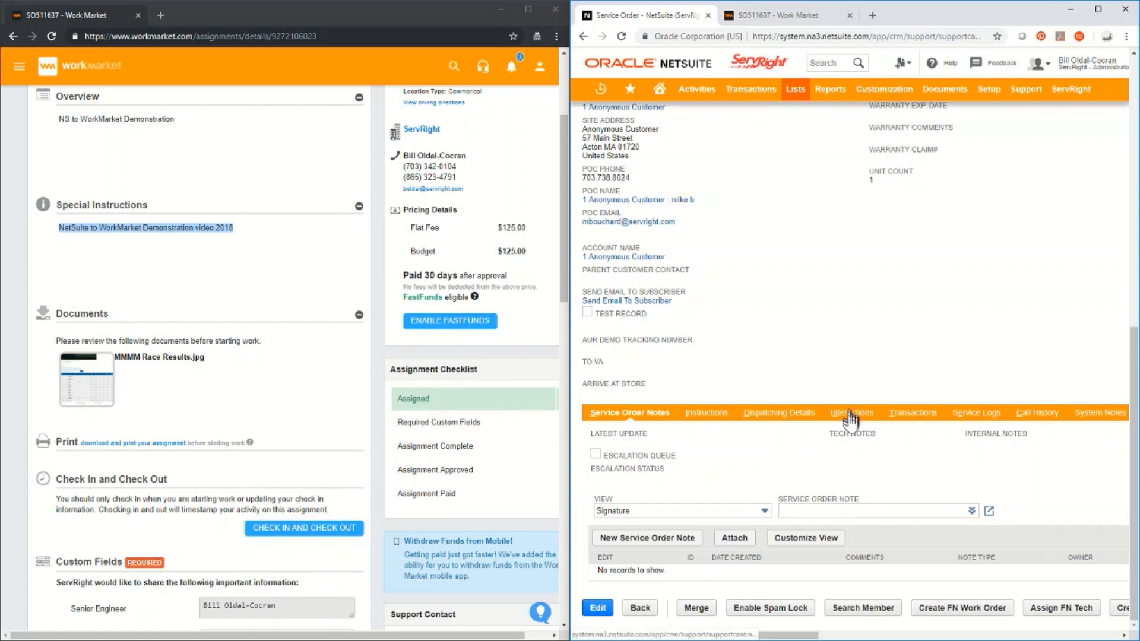
click(852, 416)
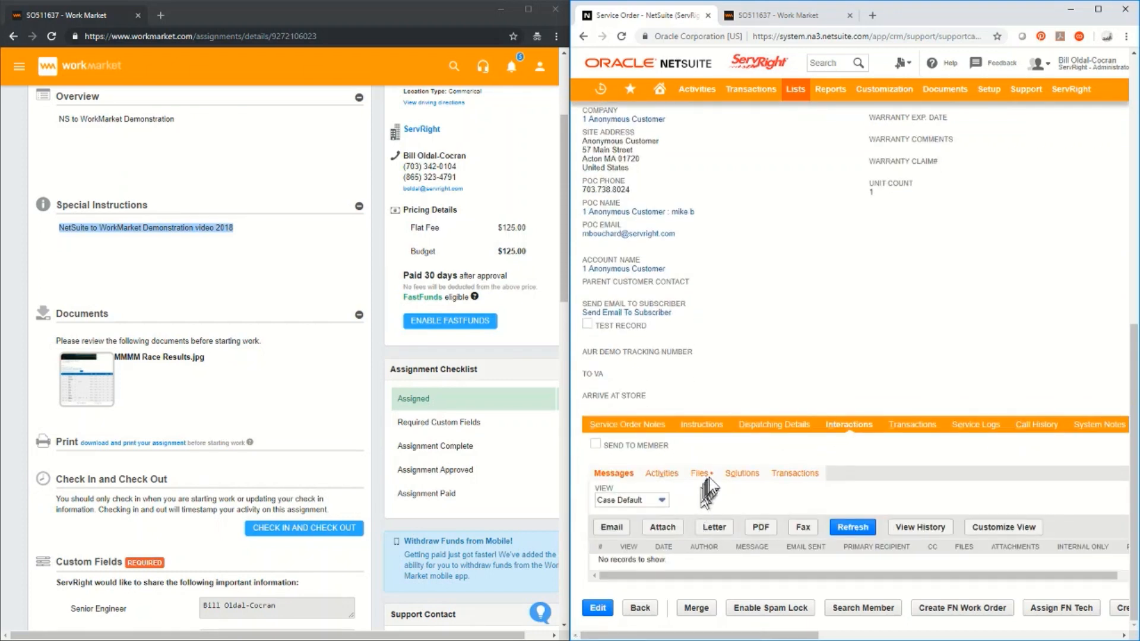
click(700, 473)
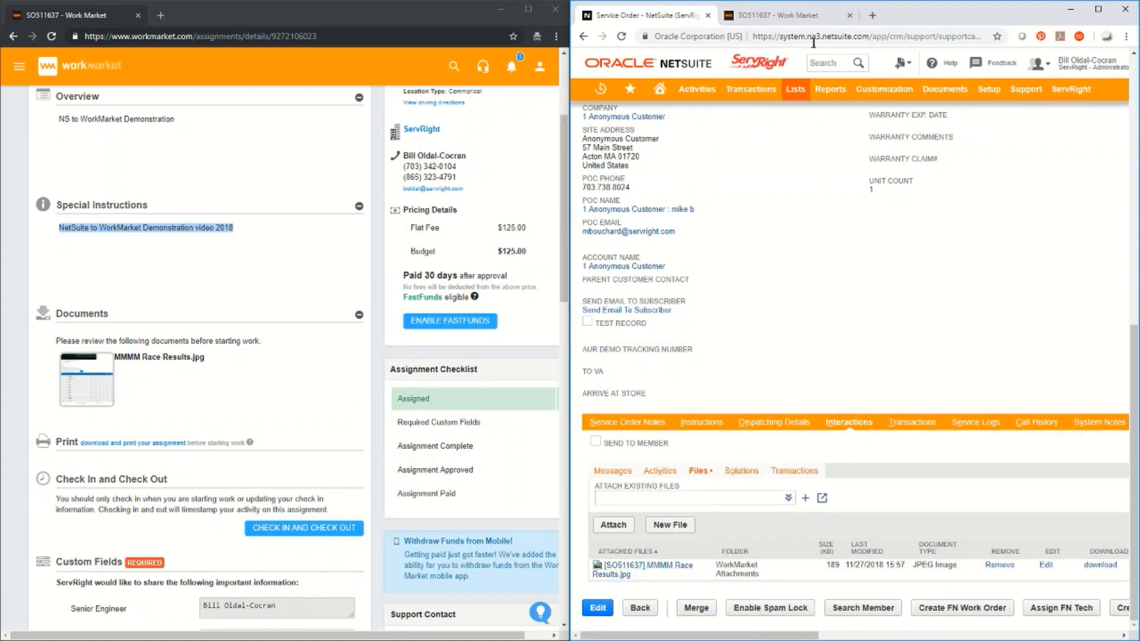
Step: Return to the company's WorkMarket assignment, maximize its window, and check the worker in
click(786, 15)
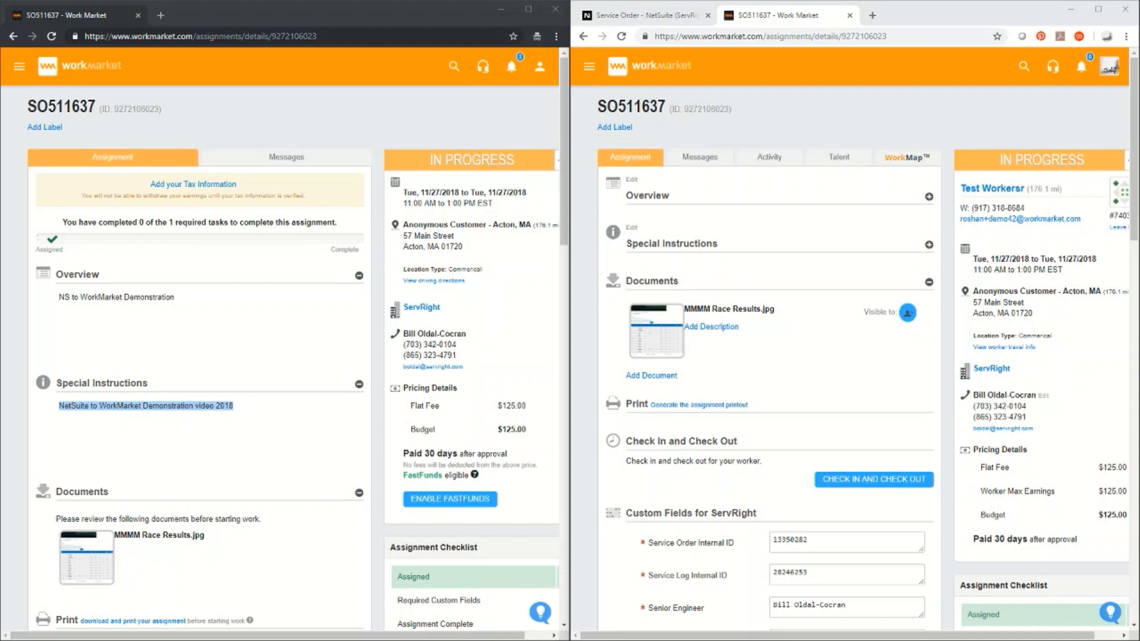
click(1097, 9)
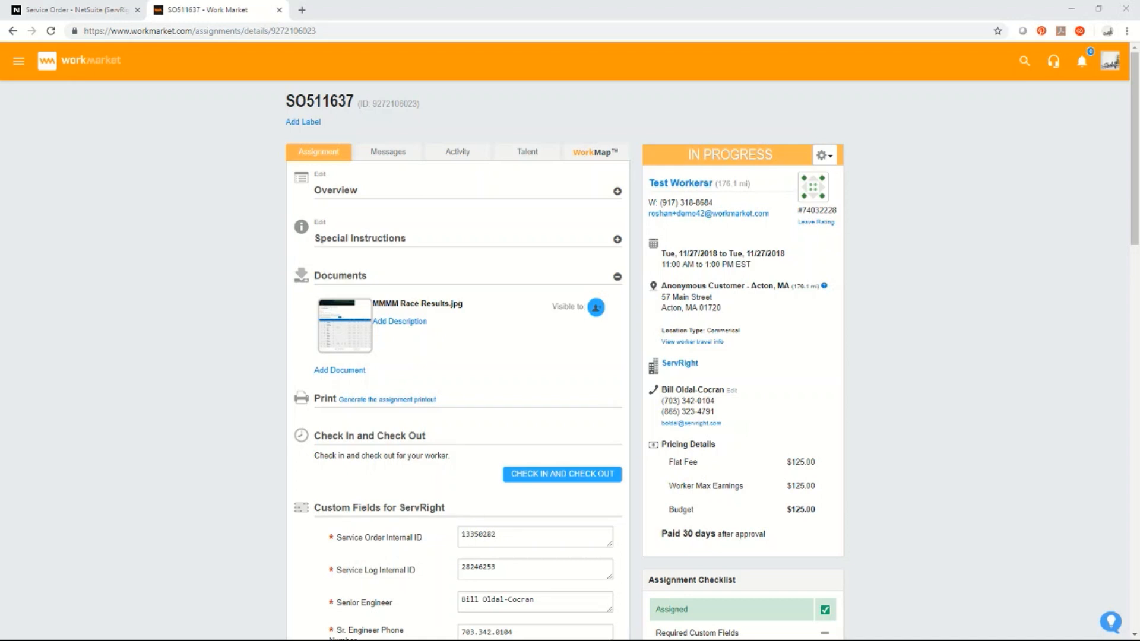
click(543, 474)
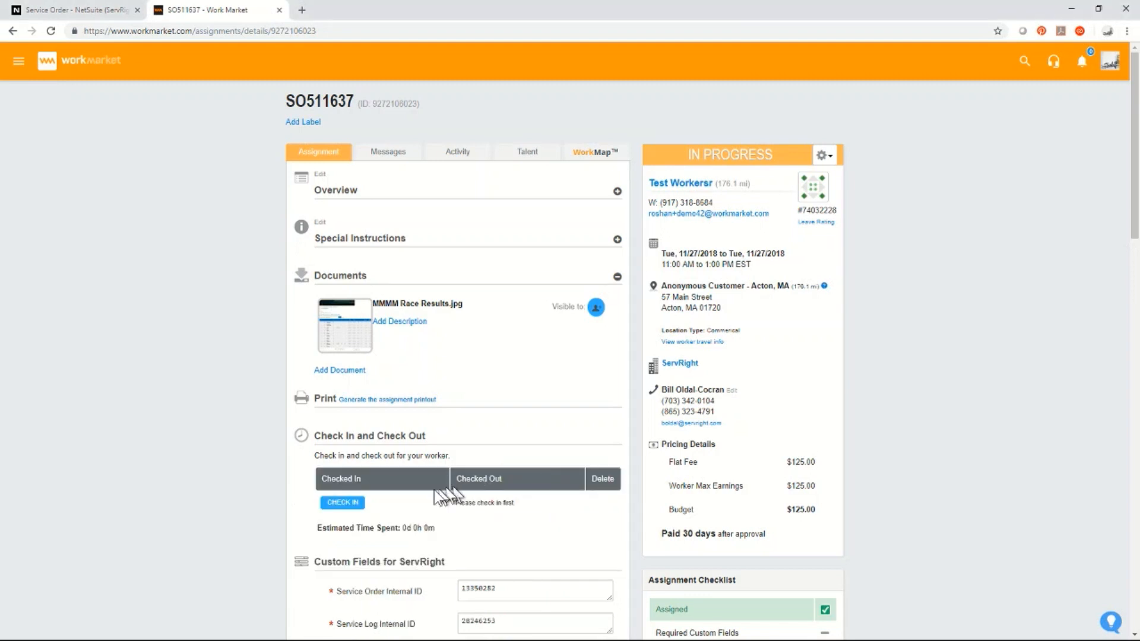
click(344, 503)
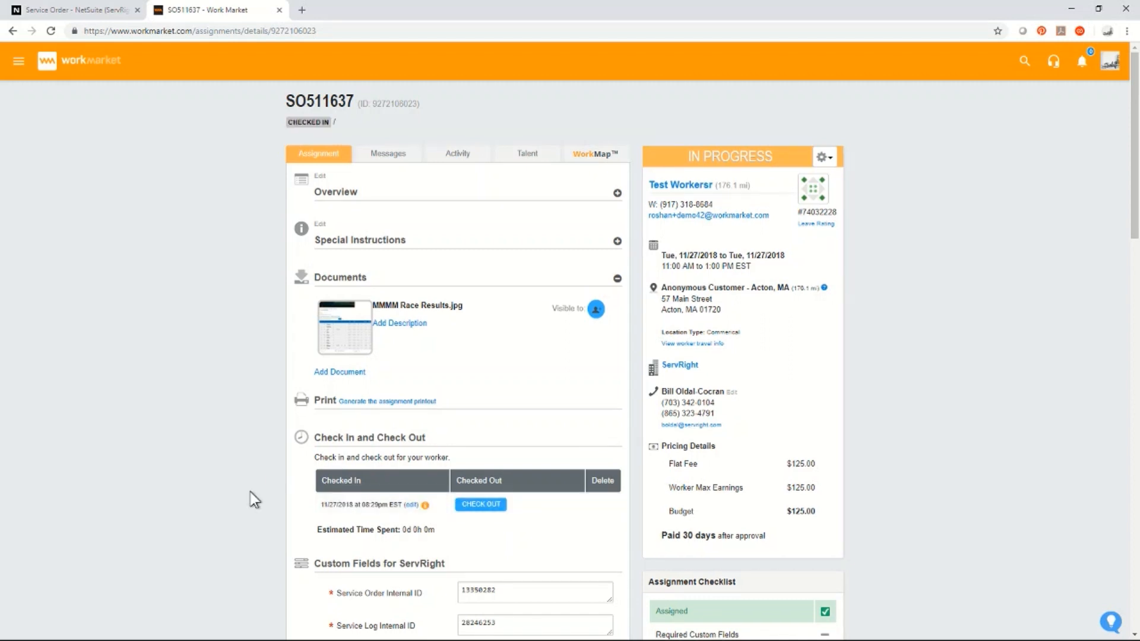
Step: In the NetSuite service order, review the status field, then update the record from WorkMarket and dismiss the confirmation
click(63, 12)
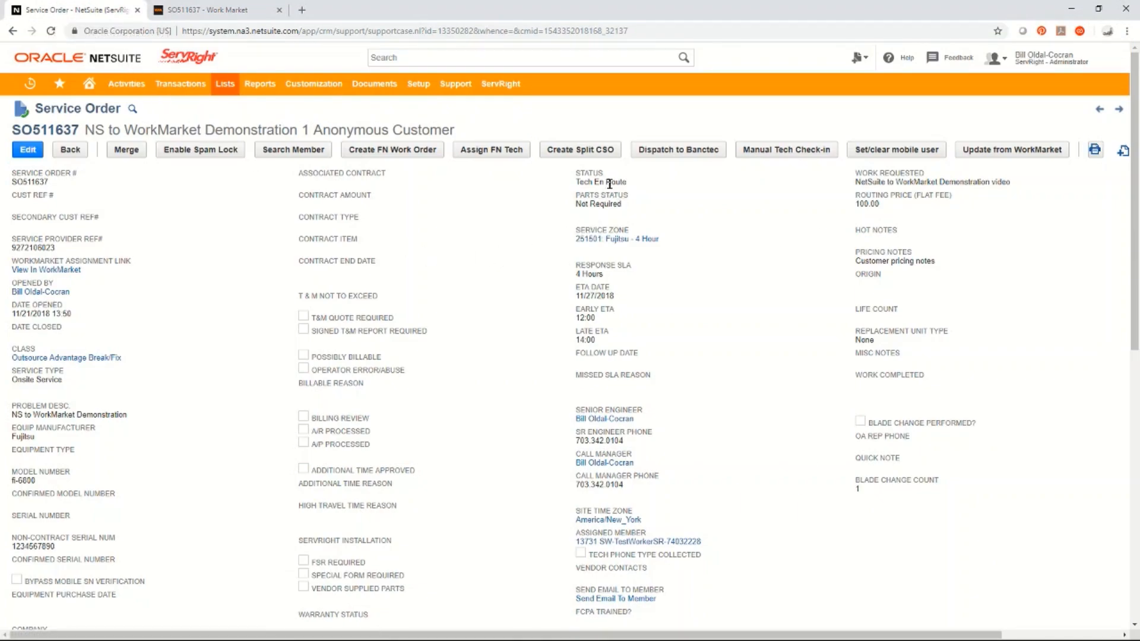
drag(627, 182, 577, 184)
click(701, 246)
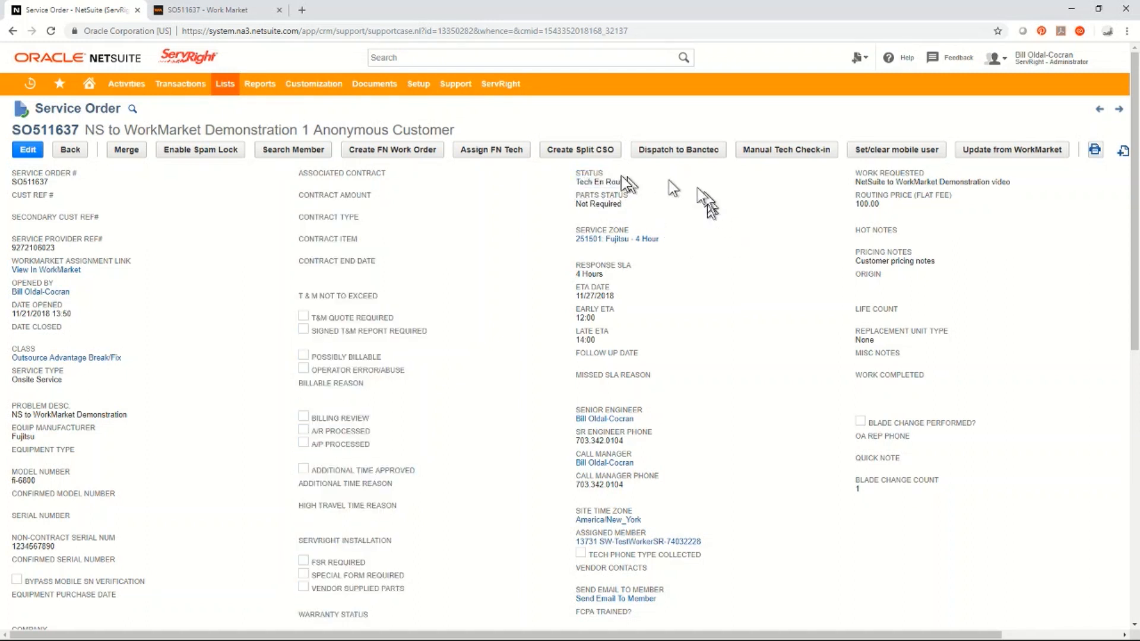
click(1004, 153)
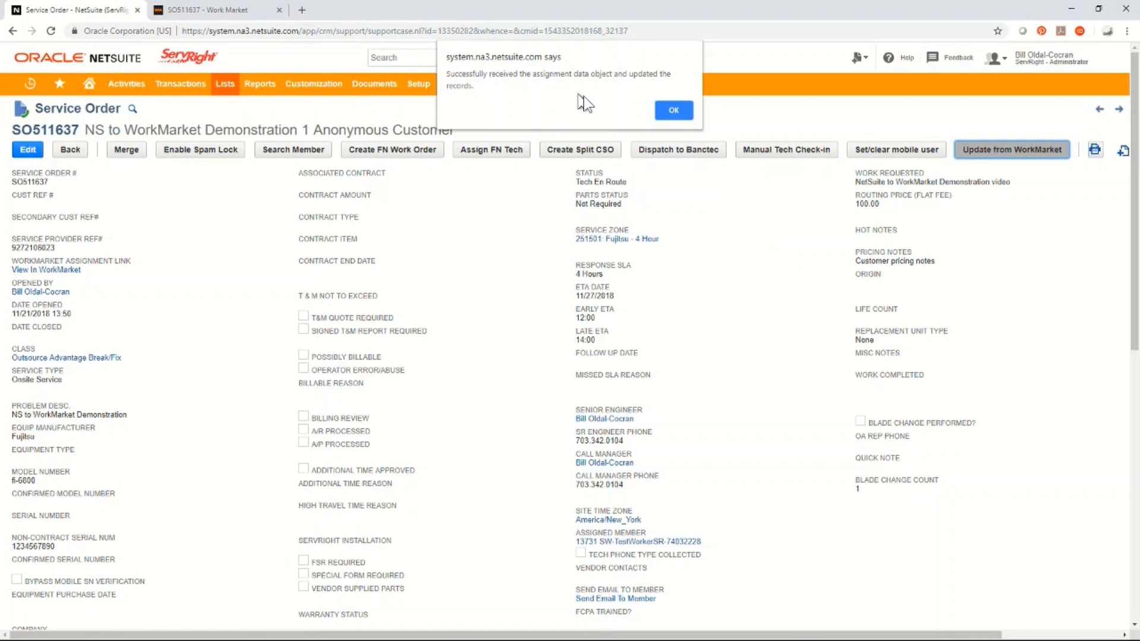
click(675, 112)
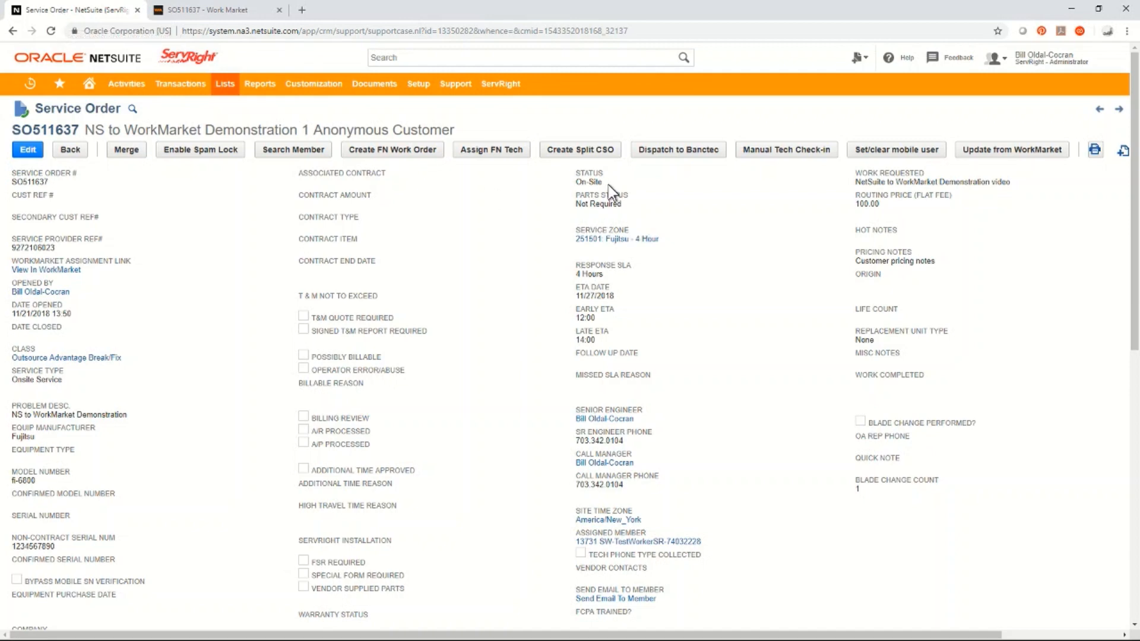
Step: Check the updated status and the service log's start date and time on the service order
scroll(522, 422, down, 5)
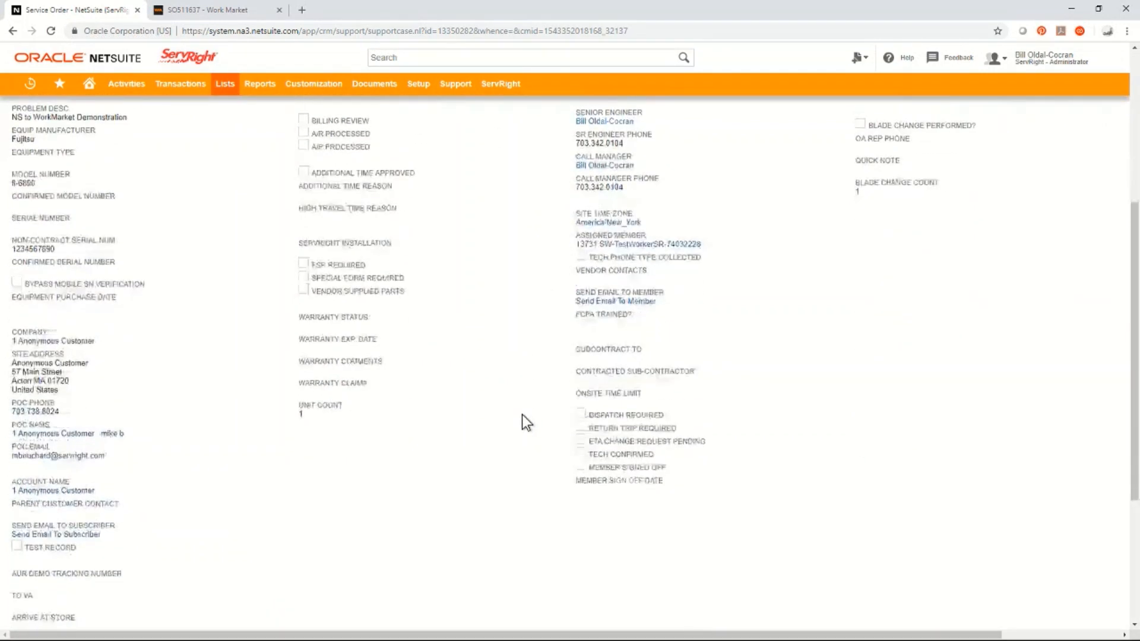
scroll(522, 414, down, 4)
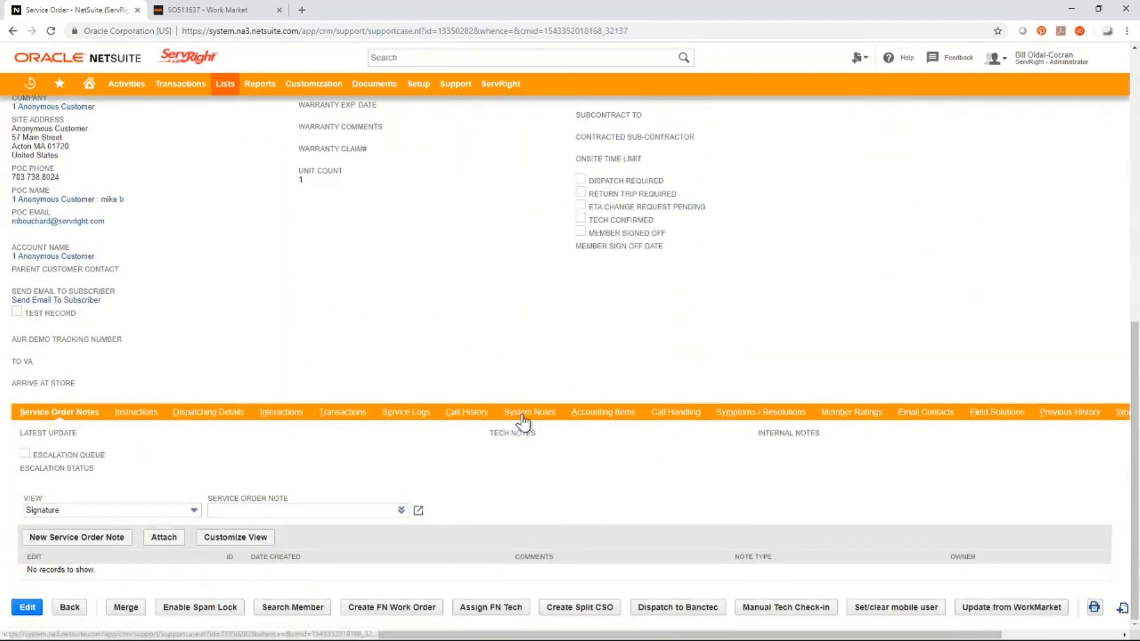
click(413, 413)
scroll(469, 502, down, 1)
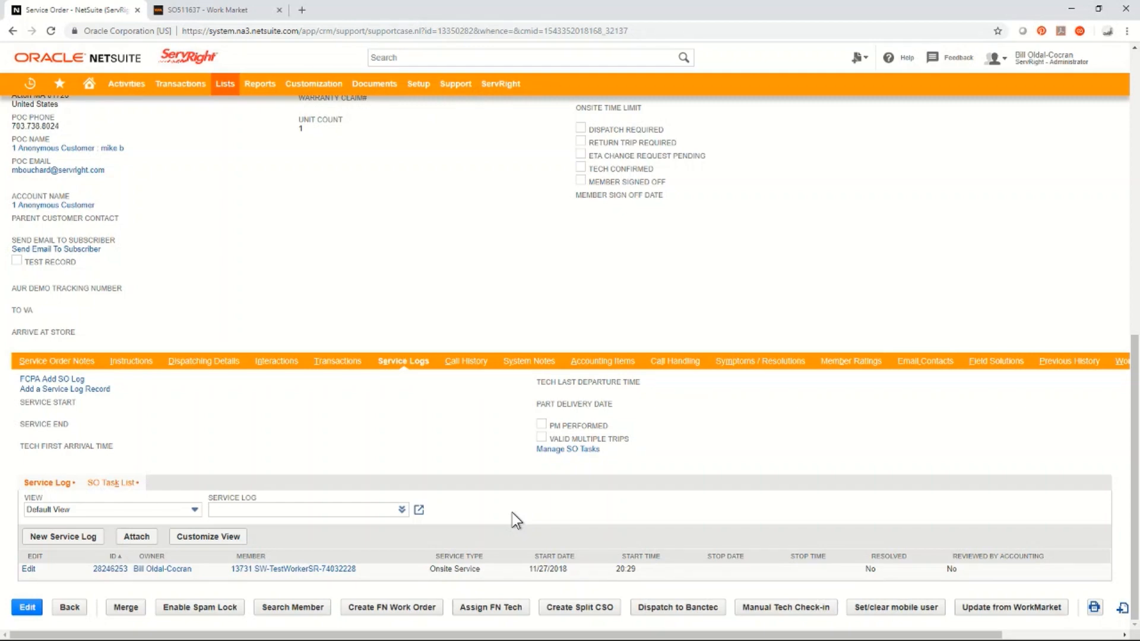
Step: In the WorkMarket assignment's custom fields for the worker, enter fi-6800 as the verified model number
key(ctrl+Tab)
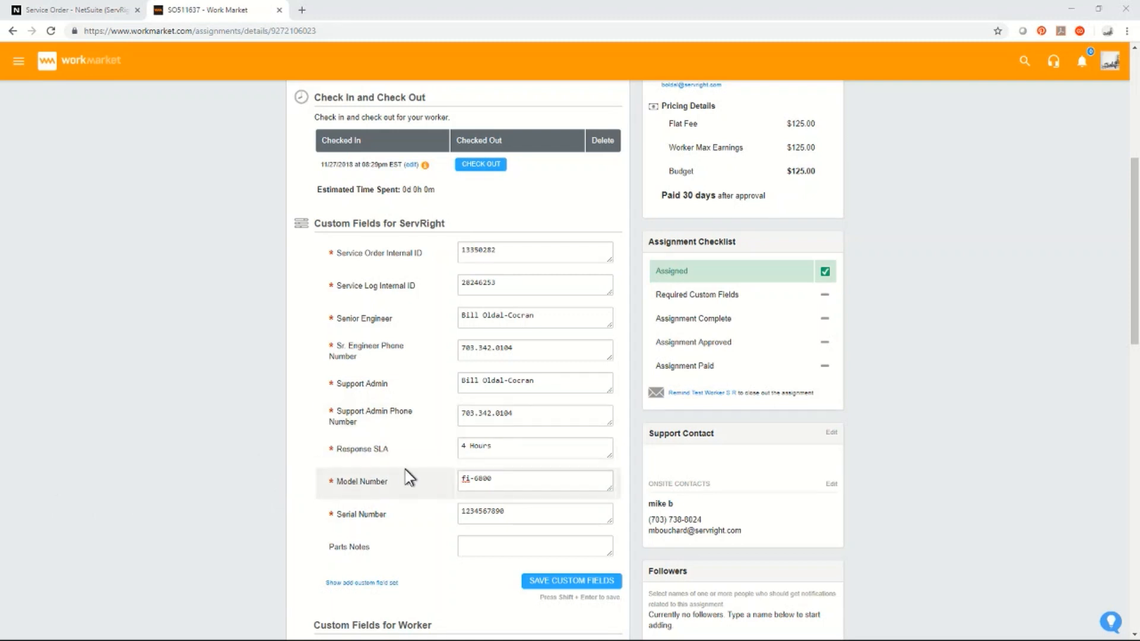
scroll(407, 469, down, 5)
scroll(408, 465, down, 3)
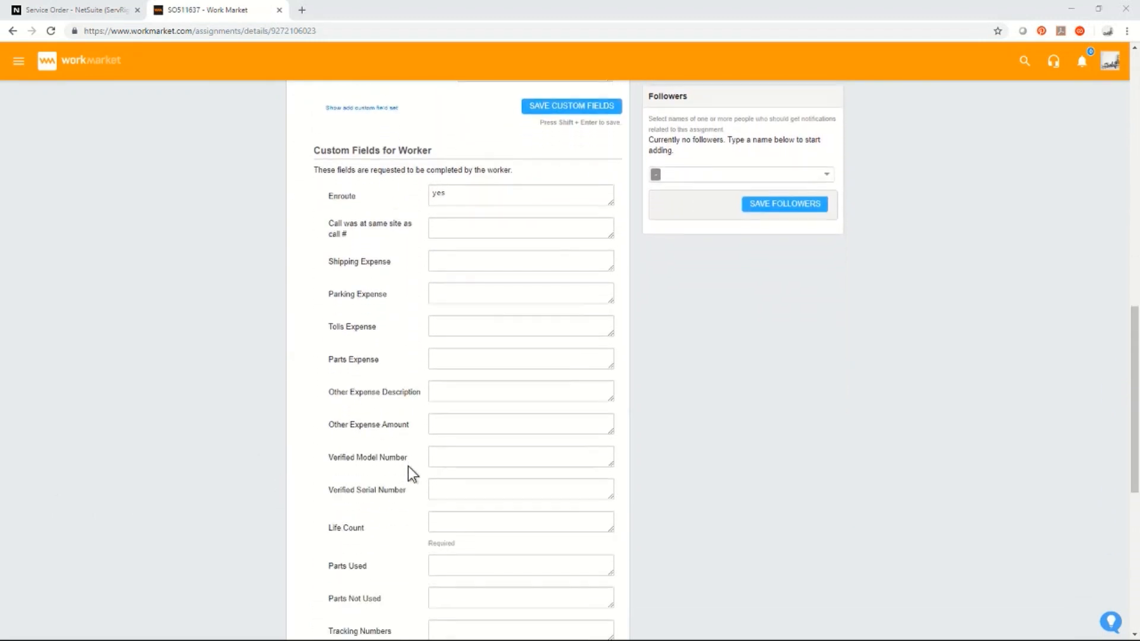
click(452, 459)
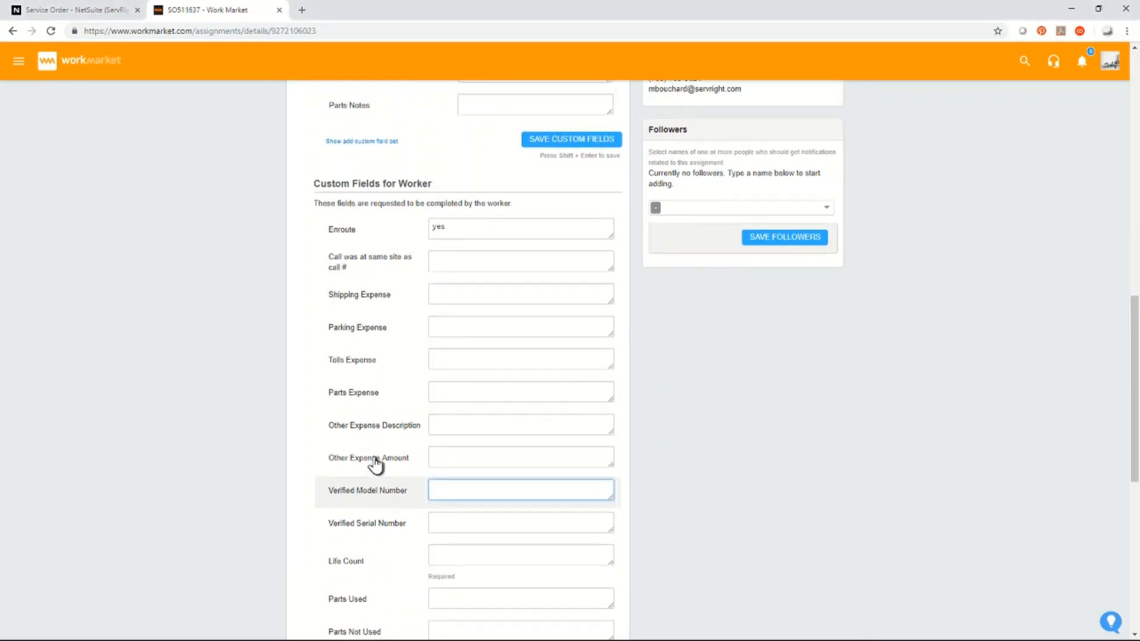
scroll(375, 466, up, 5)
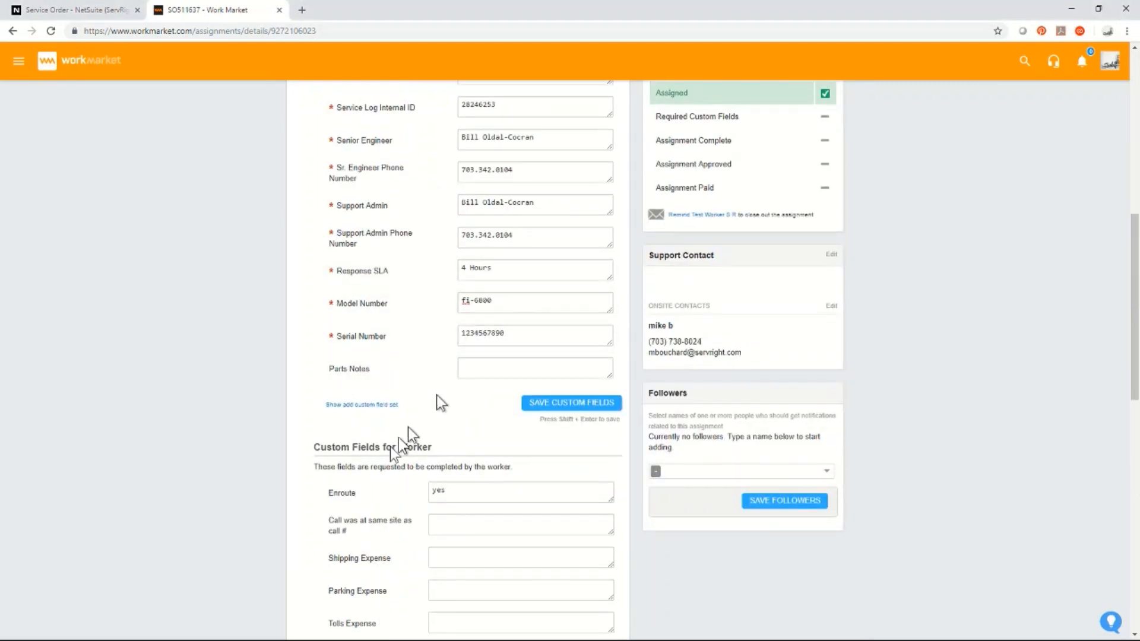
scroll(314, 492, down, 4)
right_click(435, 516)
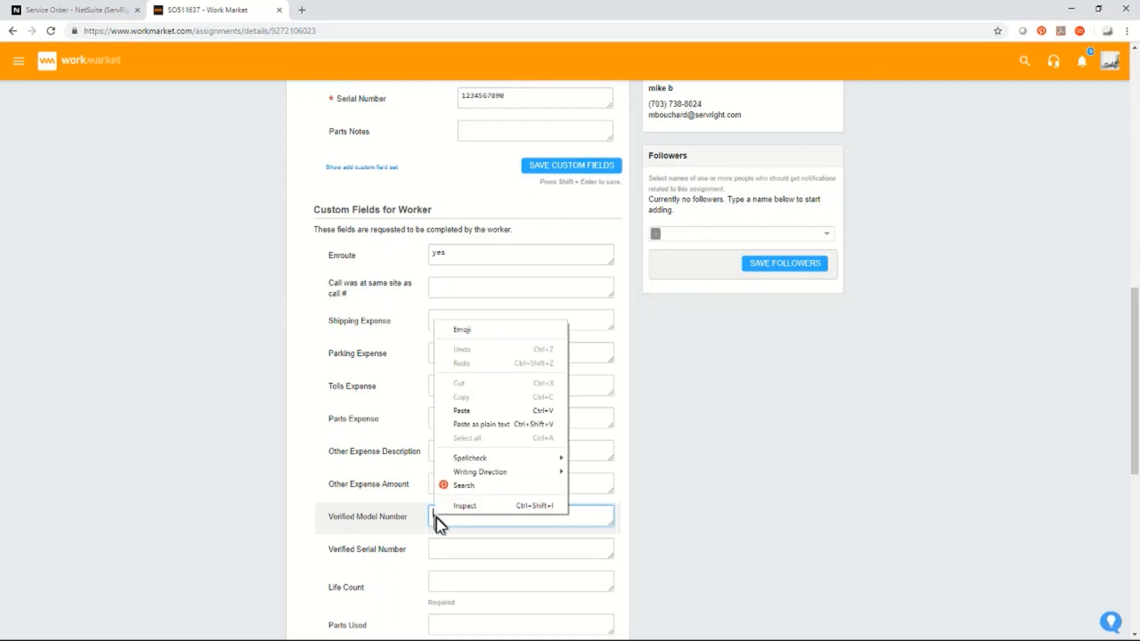
click(465, 412)
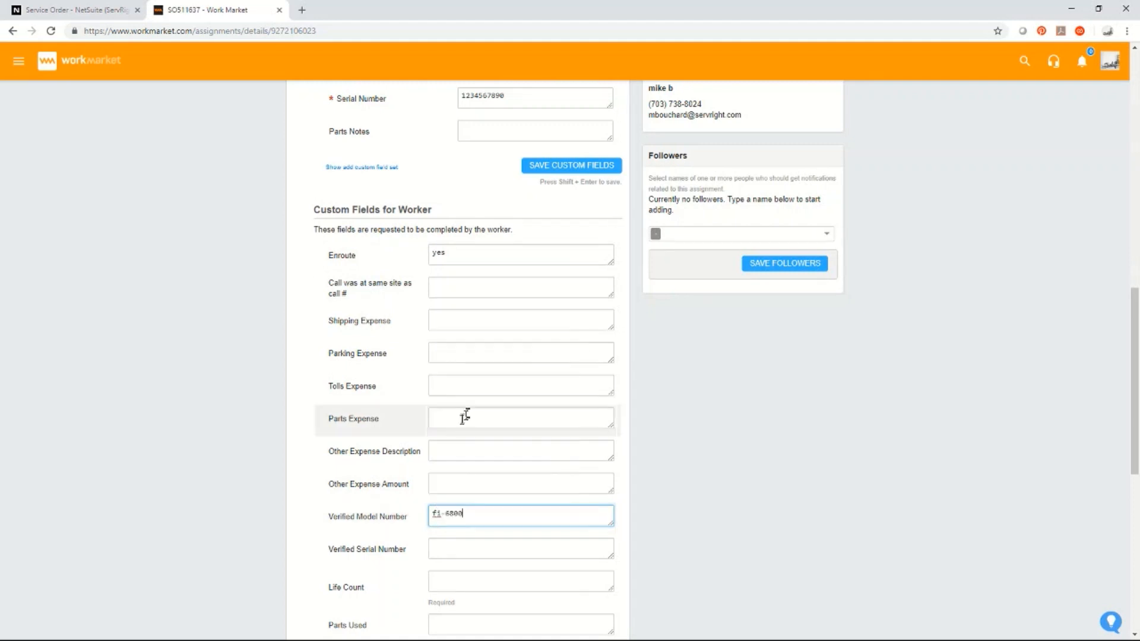
click(445, 548)
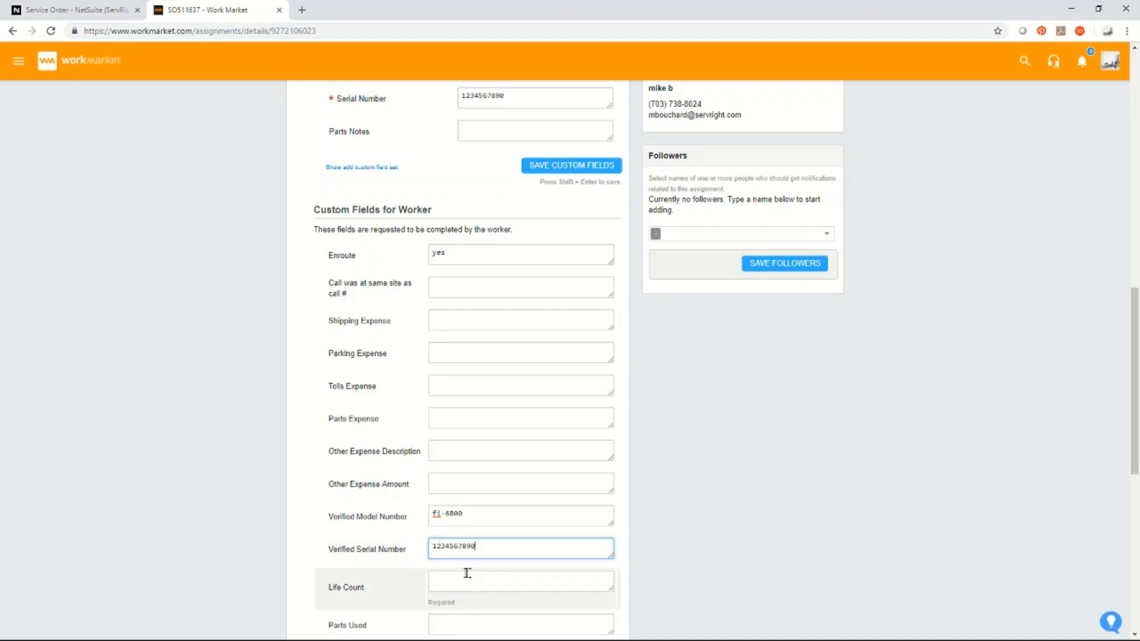
scroll(393, 566, down, 6)
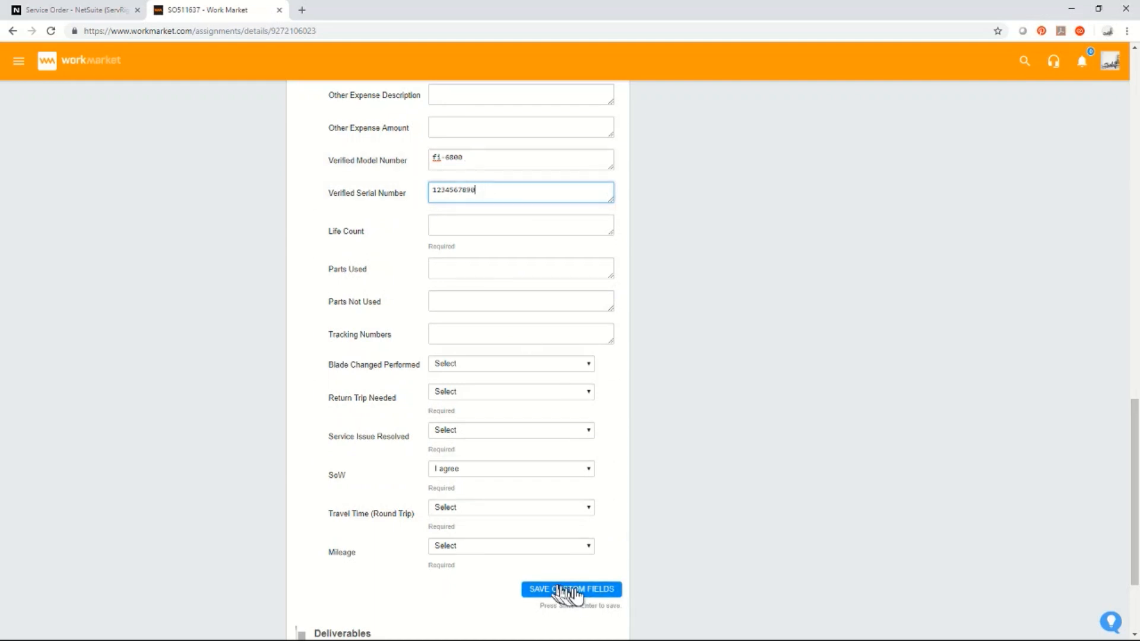
click(575, 589)
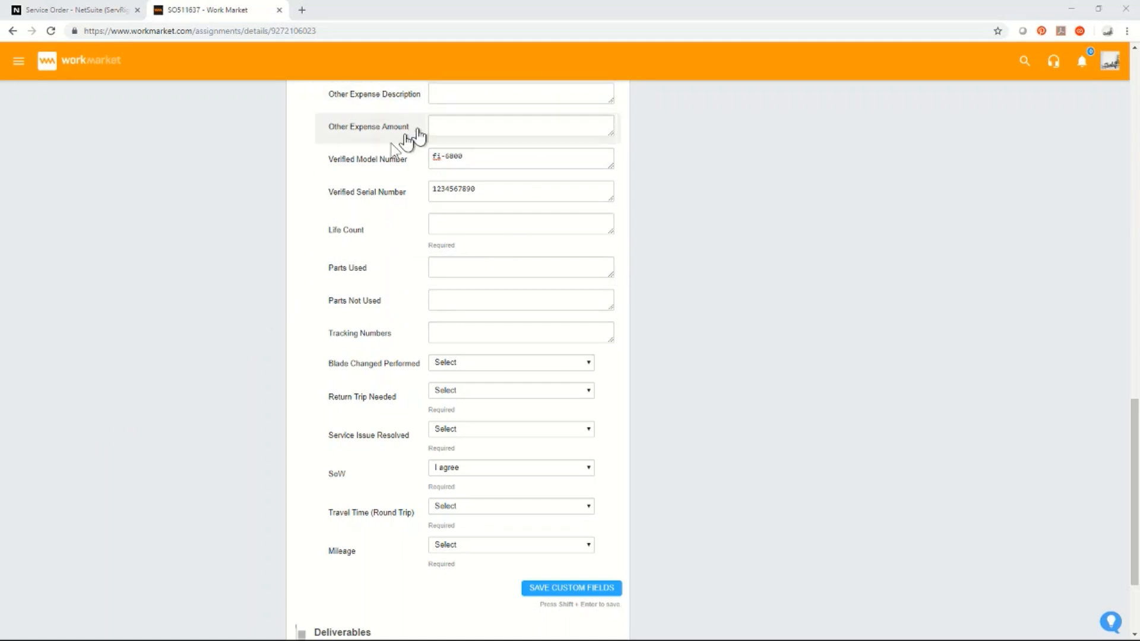
Step: Upload the Dabbing Pineapple image from the desktop to the assignment's deliverables
scroll(436, 369, down, 3)
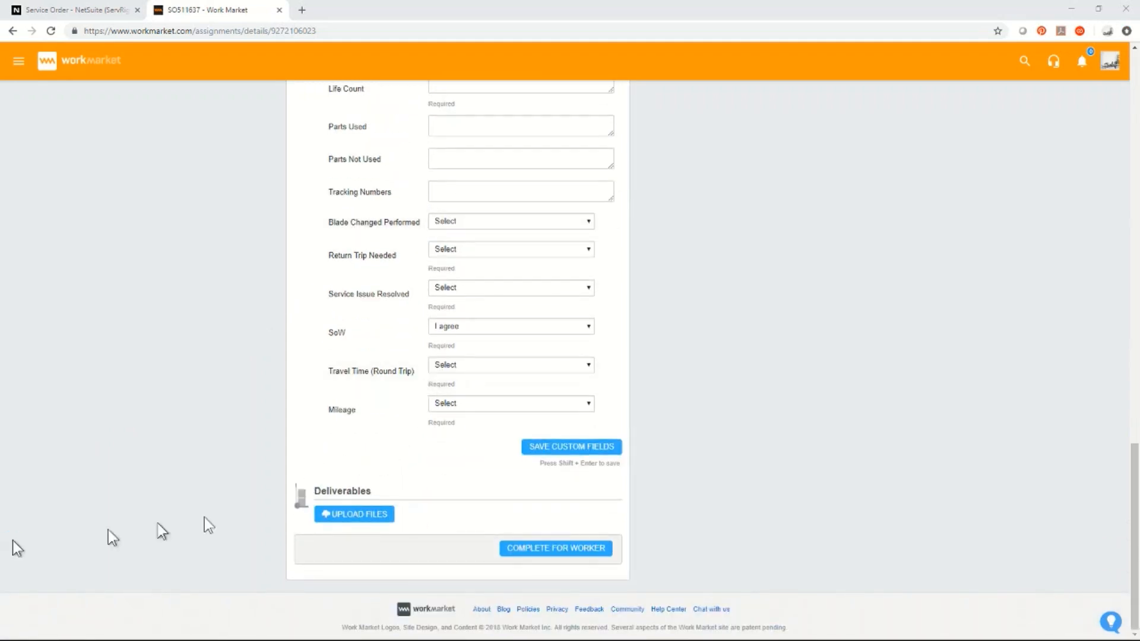
click(361, 514)
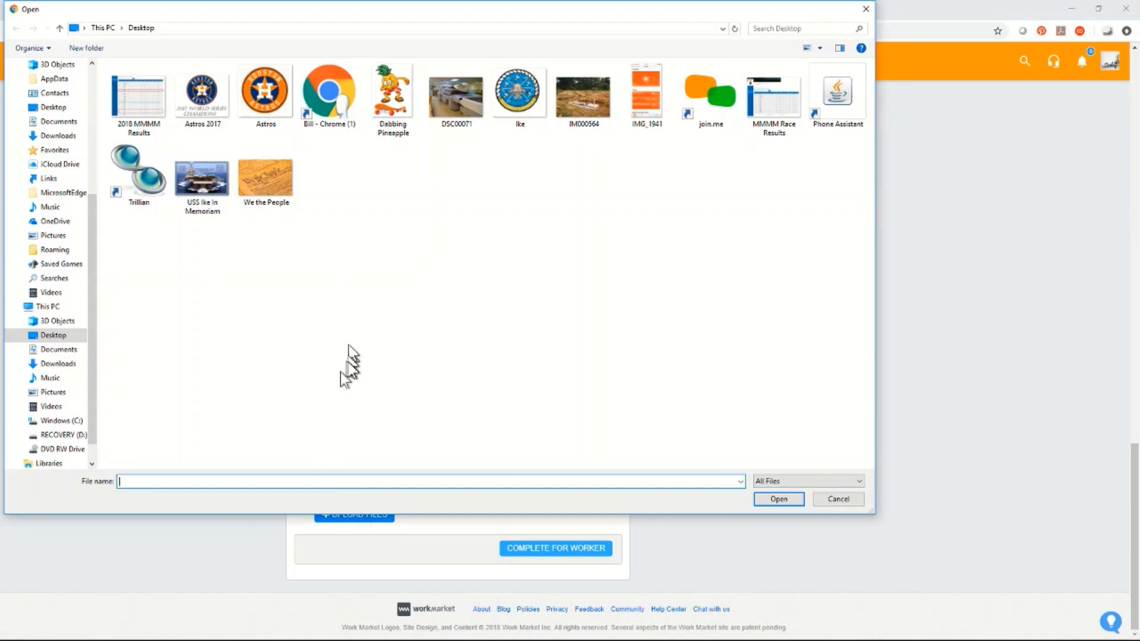
click(399, 83)
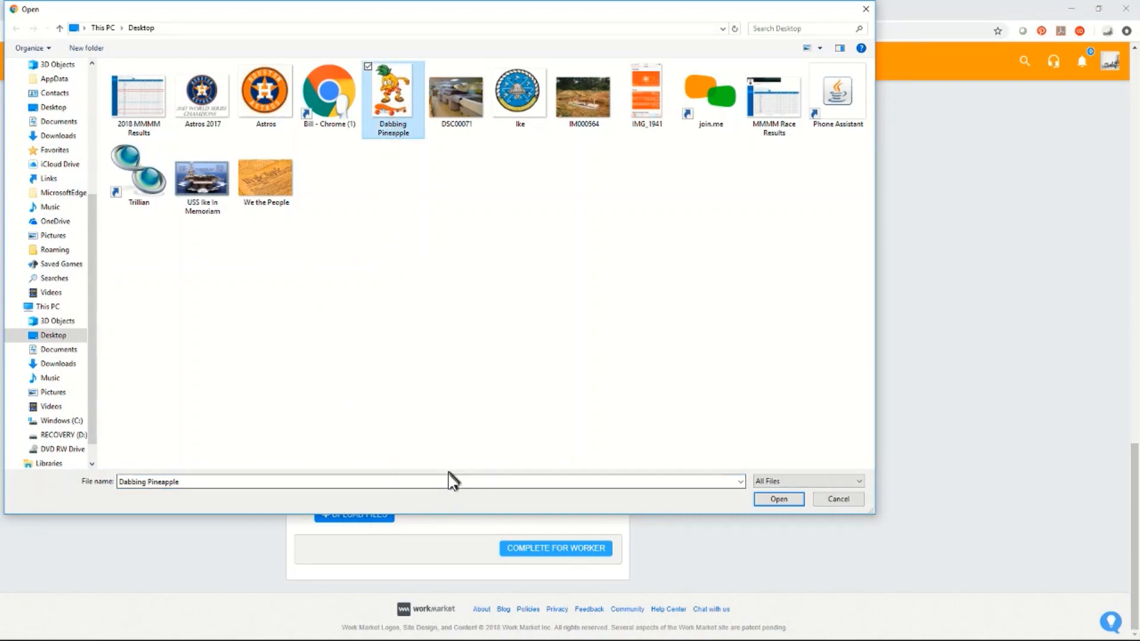
click(780, 500)
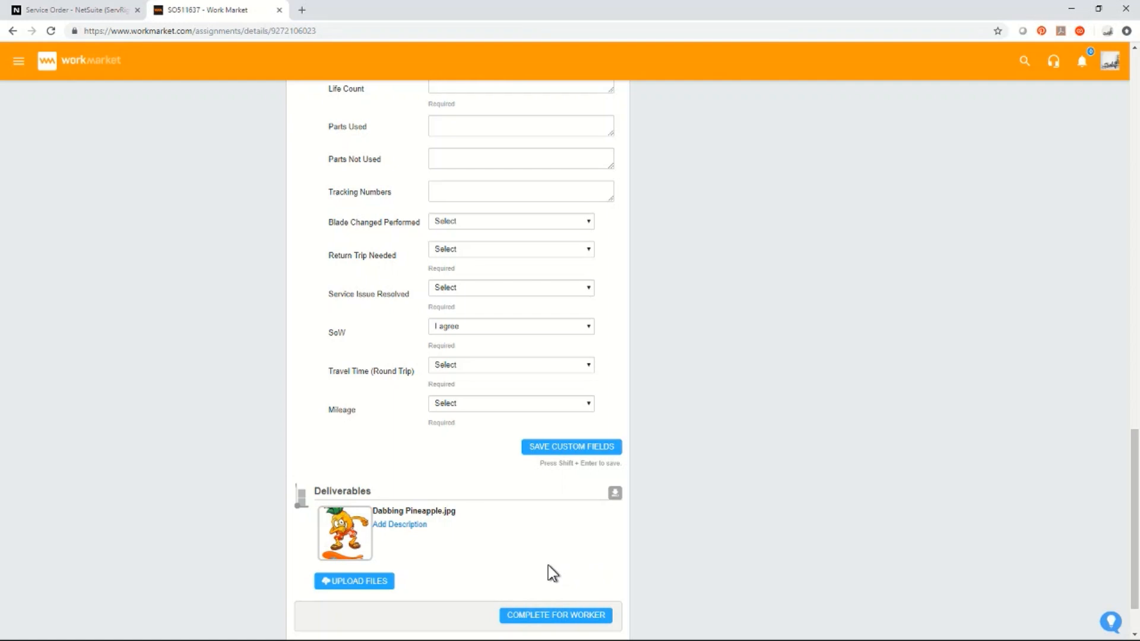
Step: Reload the service order in NetSuite and look for the uploaded deliverable among its attached files
click(81, 10)
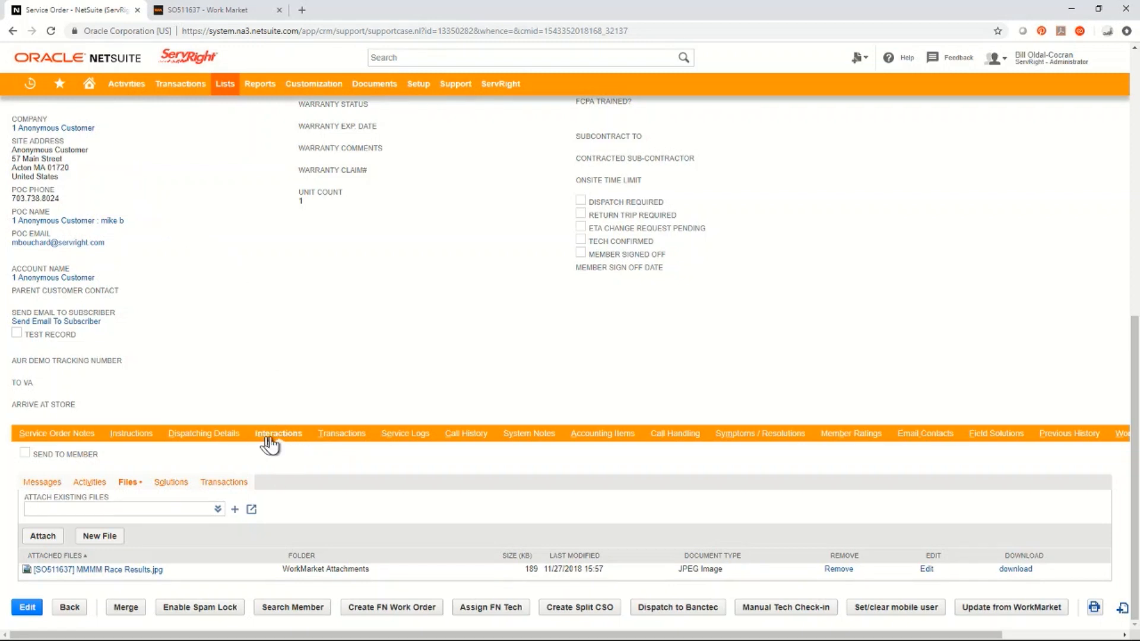
click(51, 31)
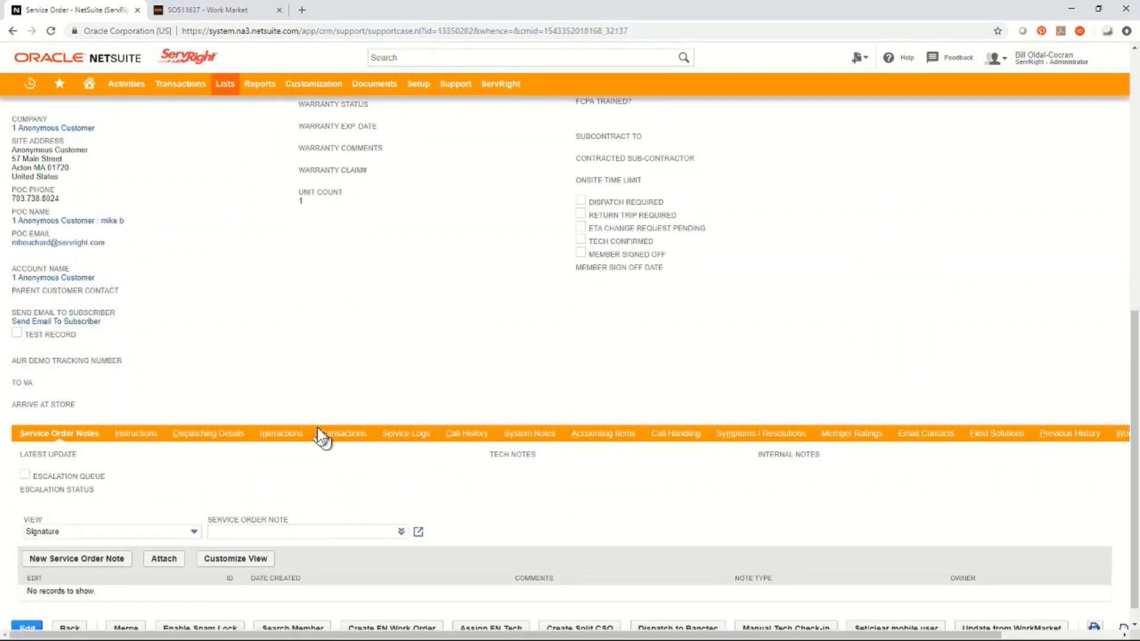
click(282, 440)
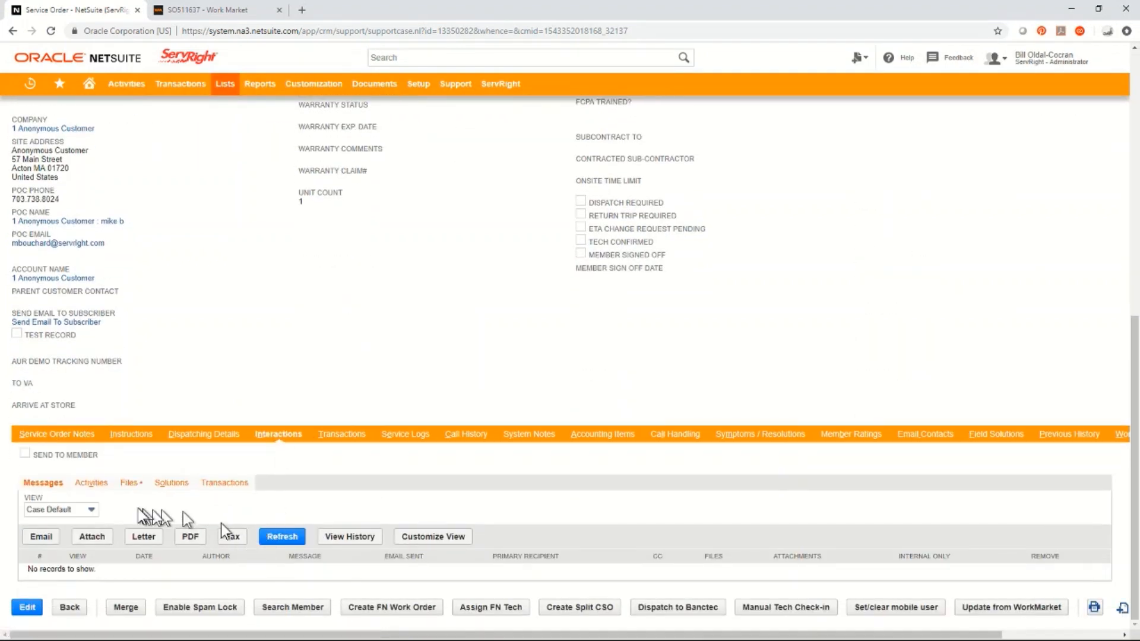
click(130, 483)
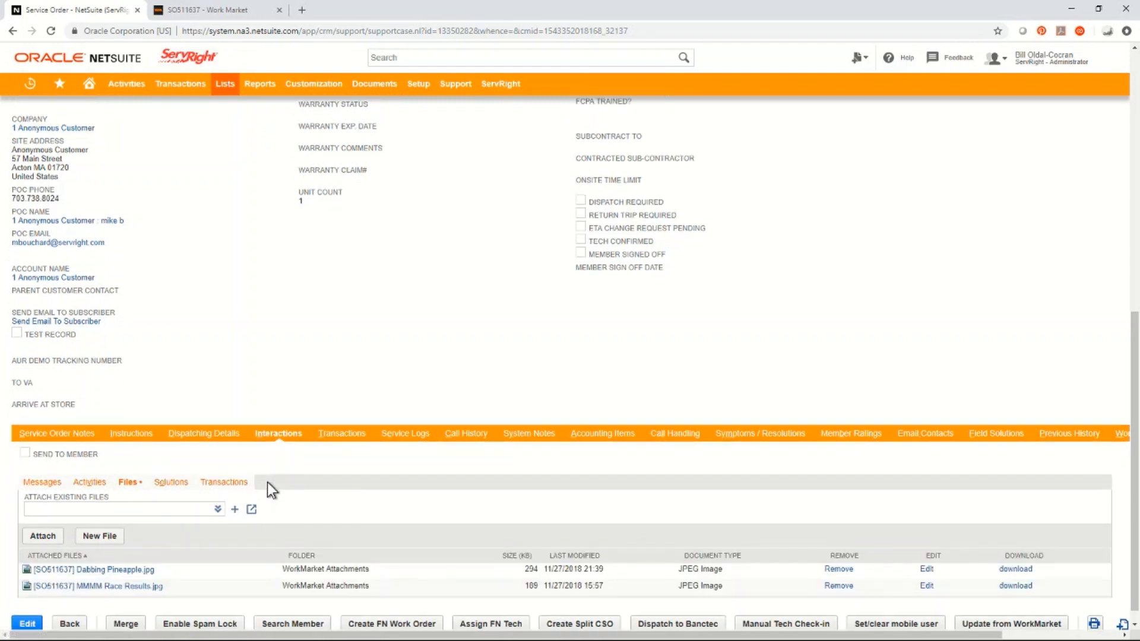
Step: View the attached Dabbing Pineapple image in an enlarged window, then close it
click(95, 570)
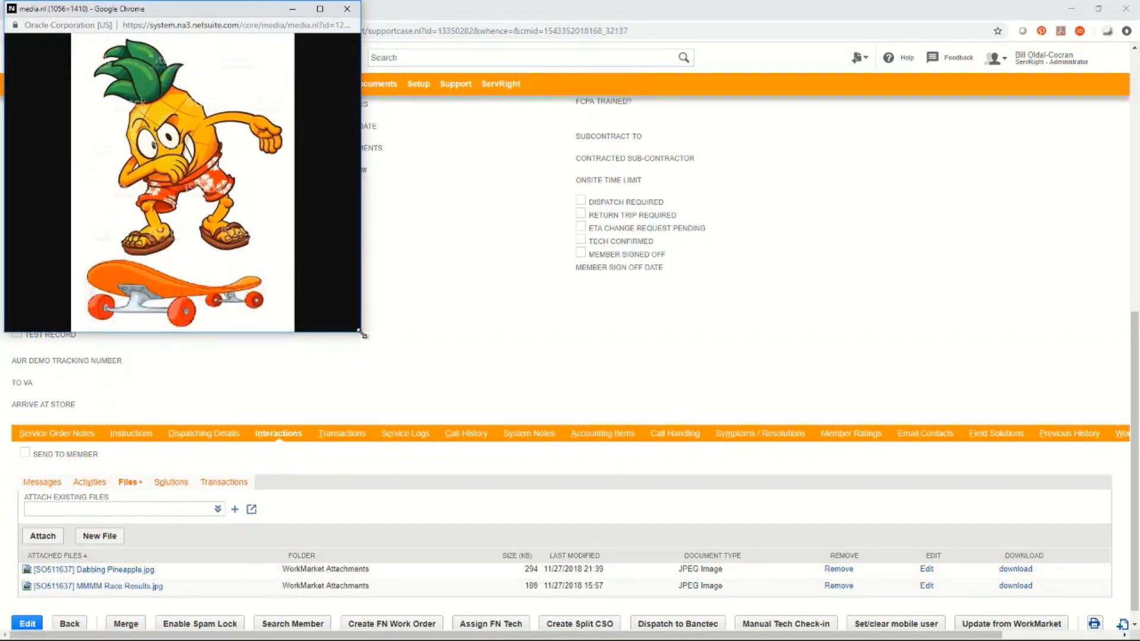
drag(361, 332, 482, 472)
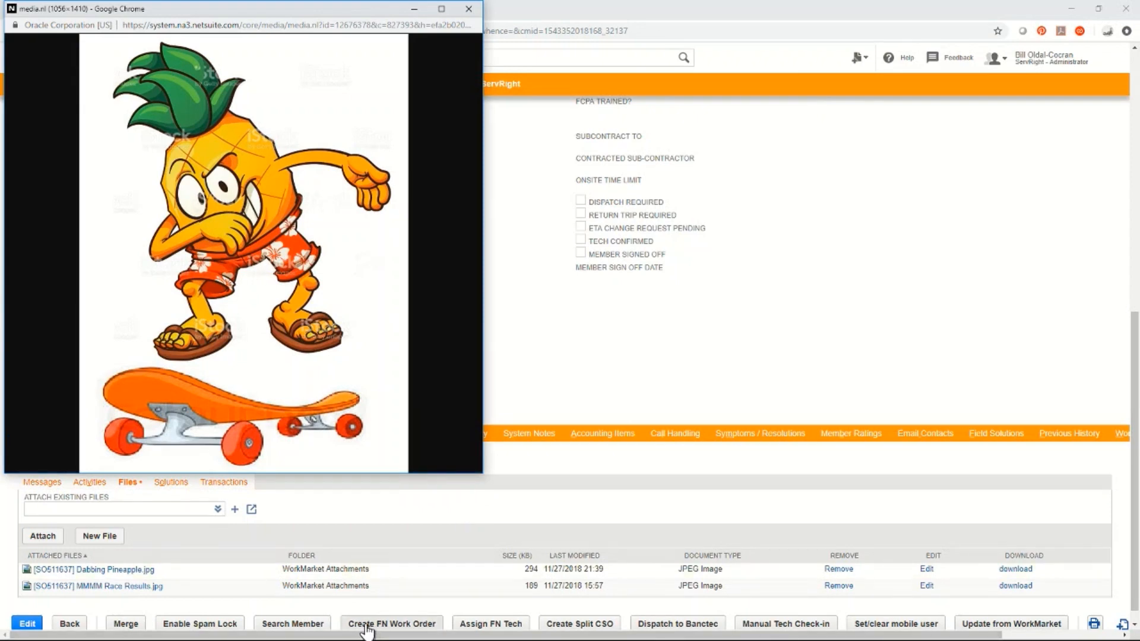
click(468, 10)
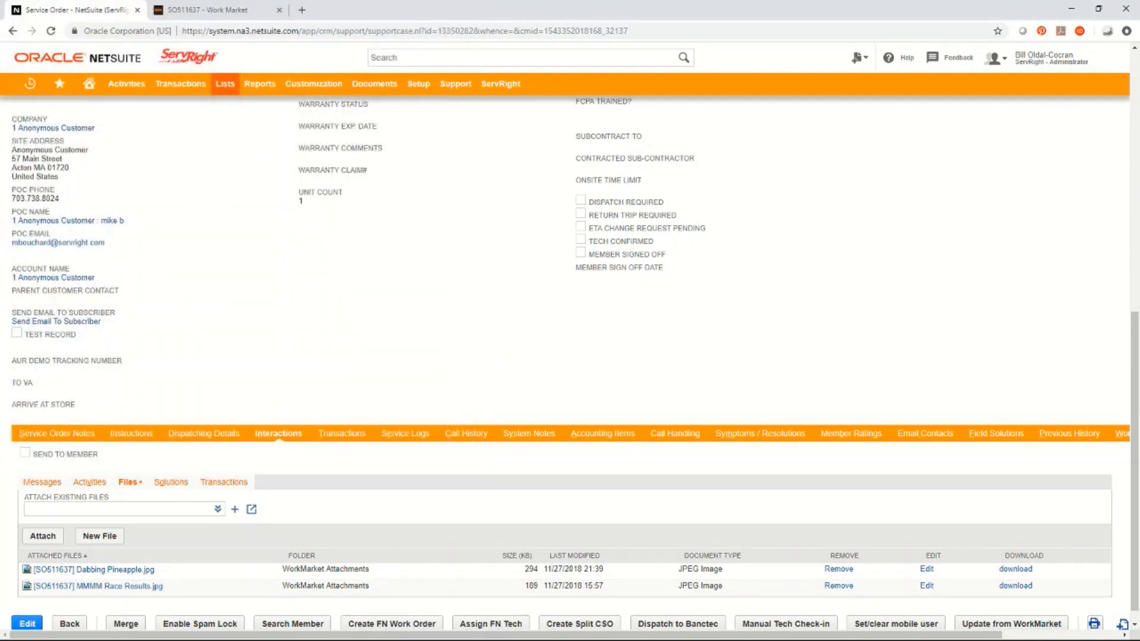
Step: Switch to the WorkMarket assignment and enter a parking expense of 10 and a life count of 7777 in the worker's custom fields
key(ctrl+Tab)
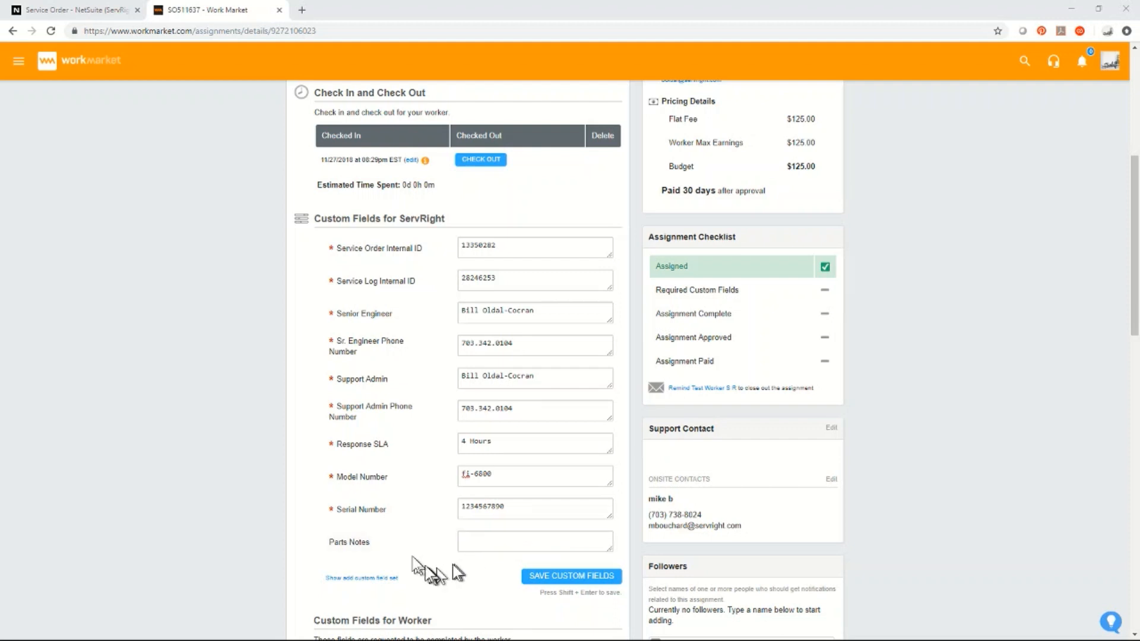
scroll(438, 505, down, 5)
scroll(438, 505, down, 3)
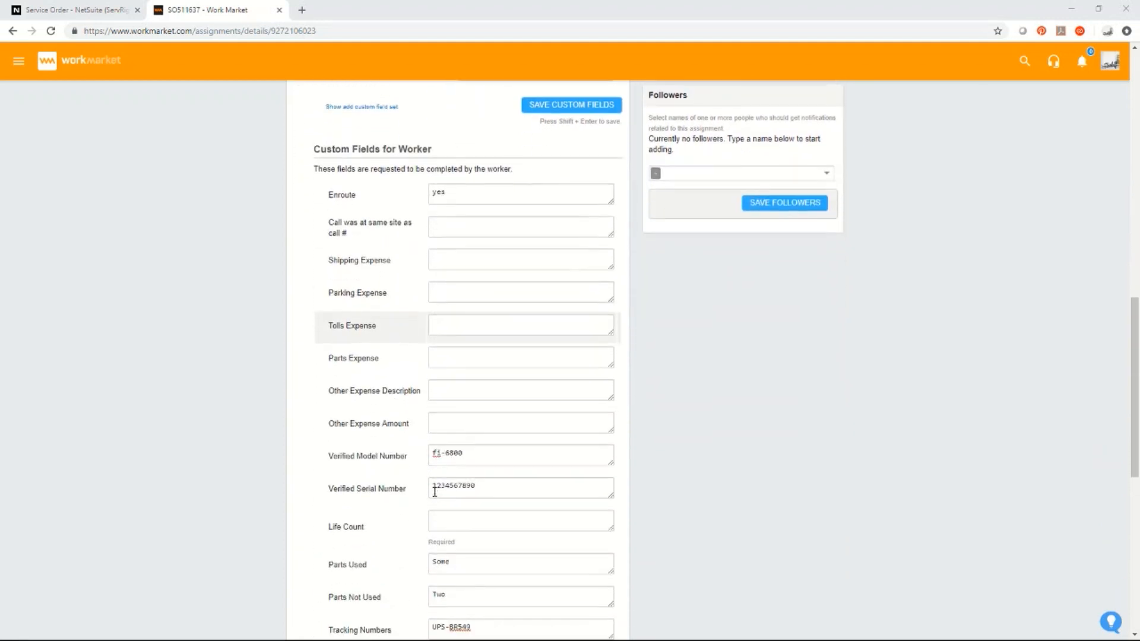
click(443, 289)
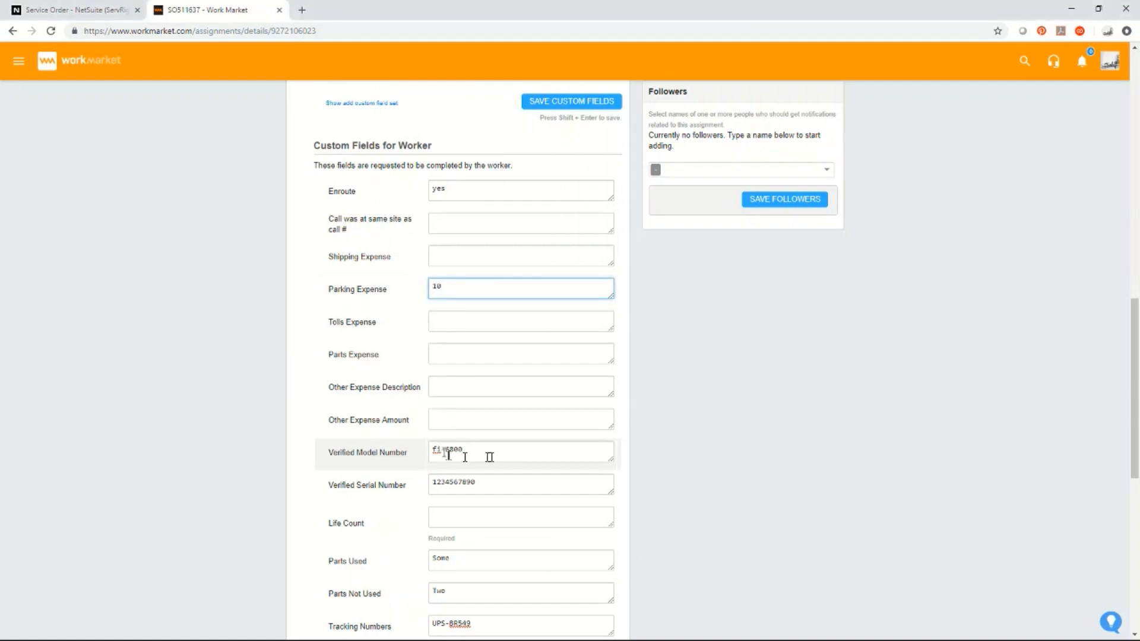
scroll(481, 472, down, 2)
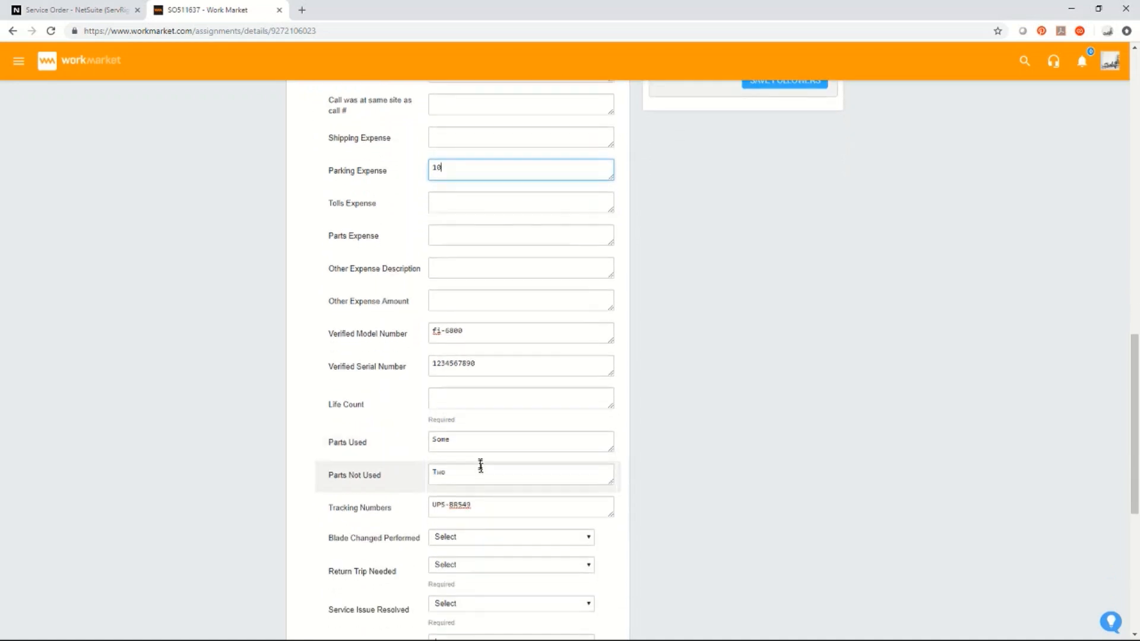
click(466, 397)
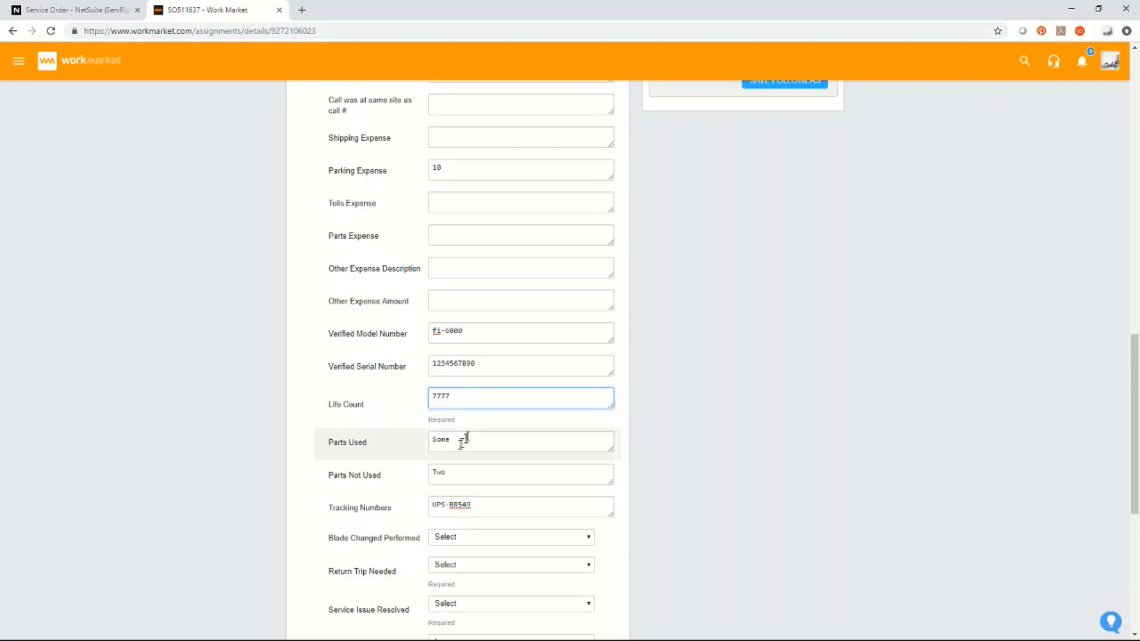
Step: Set Return Trip Needed to Yes and Service Issue Resolved to No in the worker's custom fields
scroll(466, 469, down, 2)
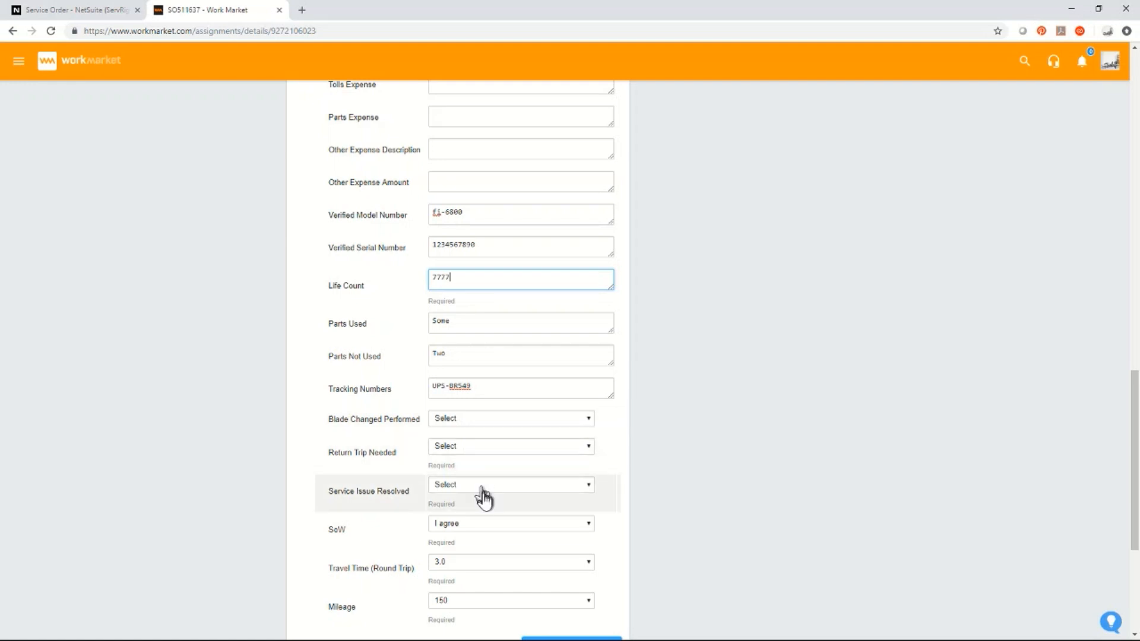
scroll(486, 497, down, 3)
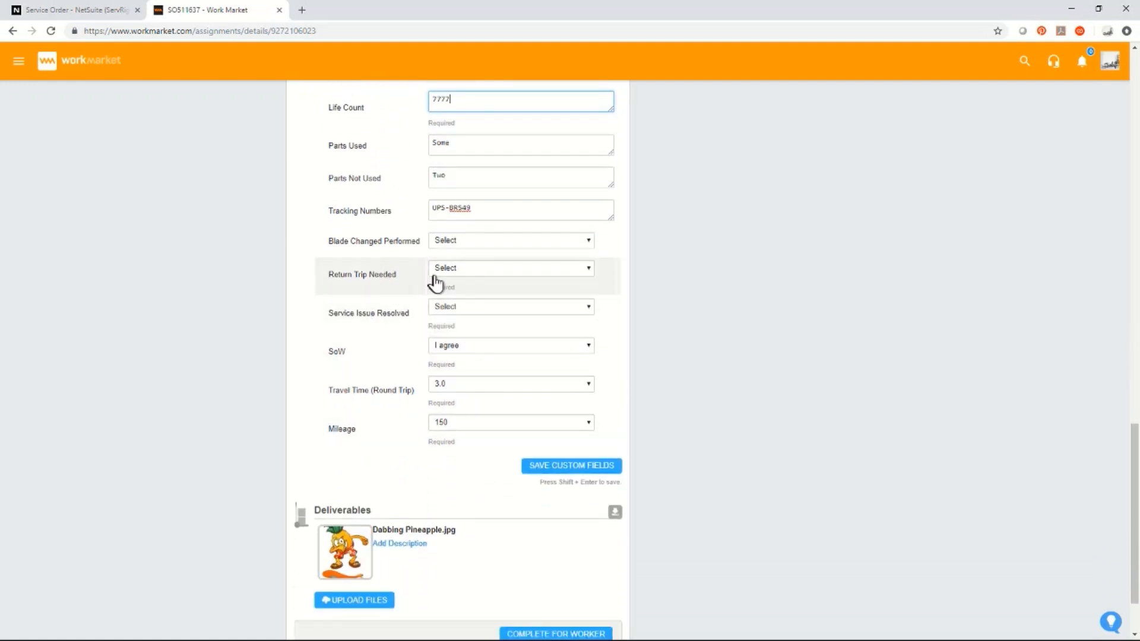
click(588, 272)
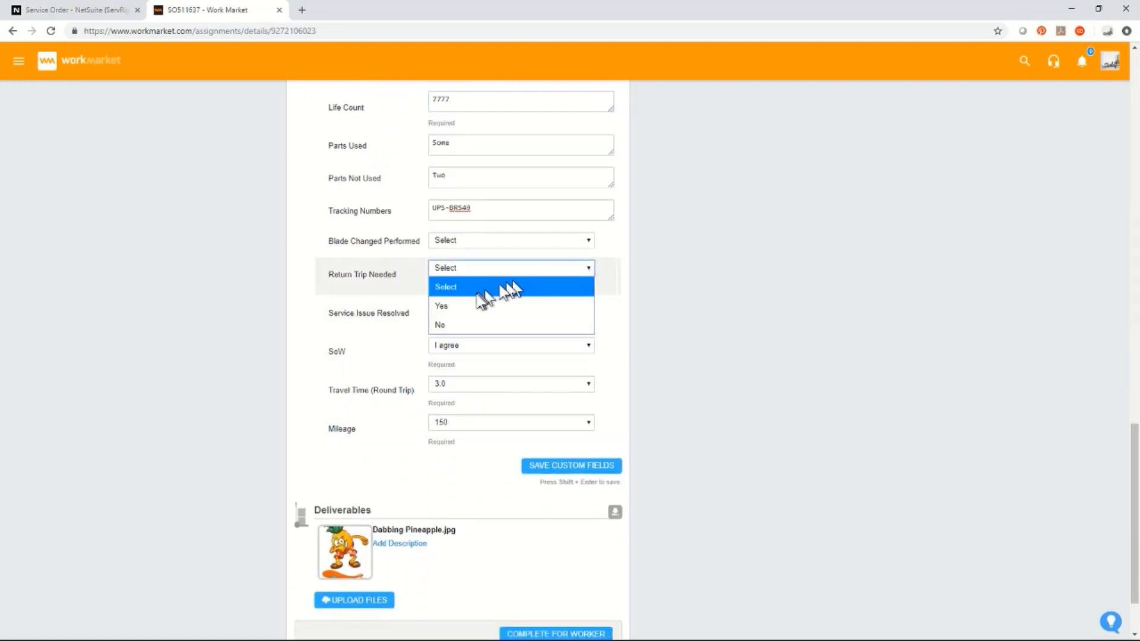
click(456, 306)
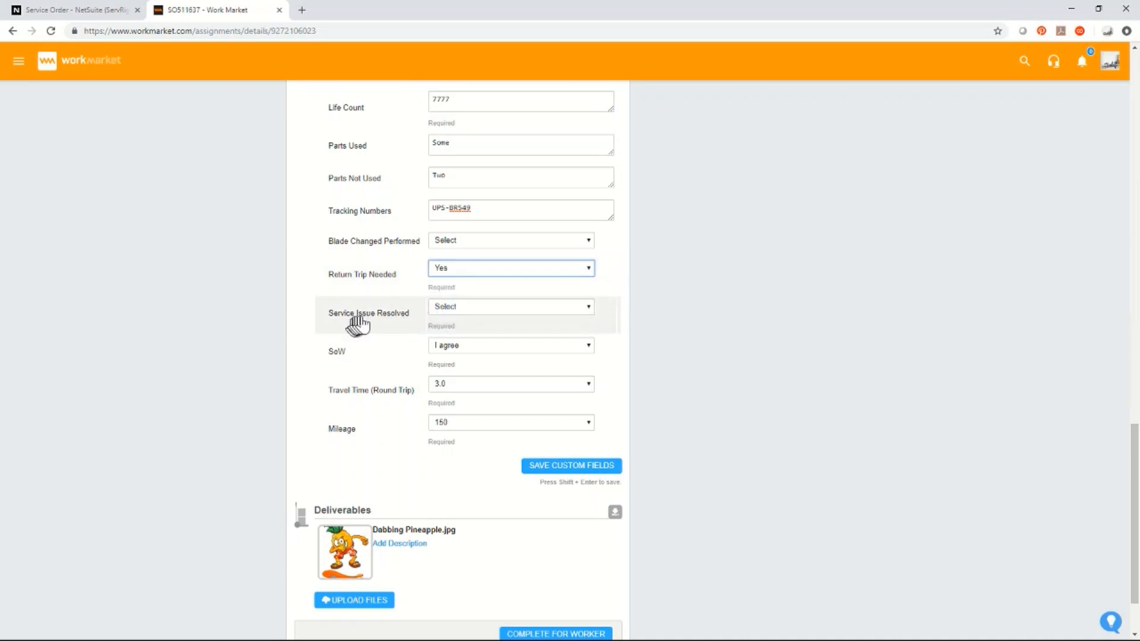
click(587, 307)
click(445, 364)
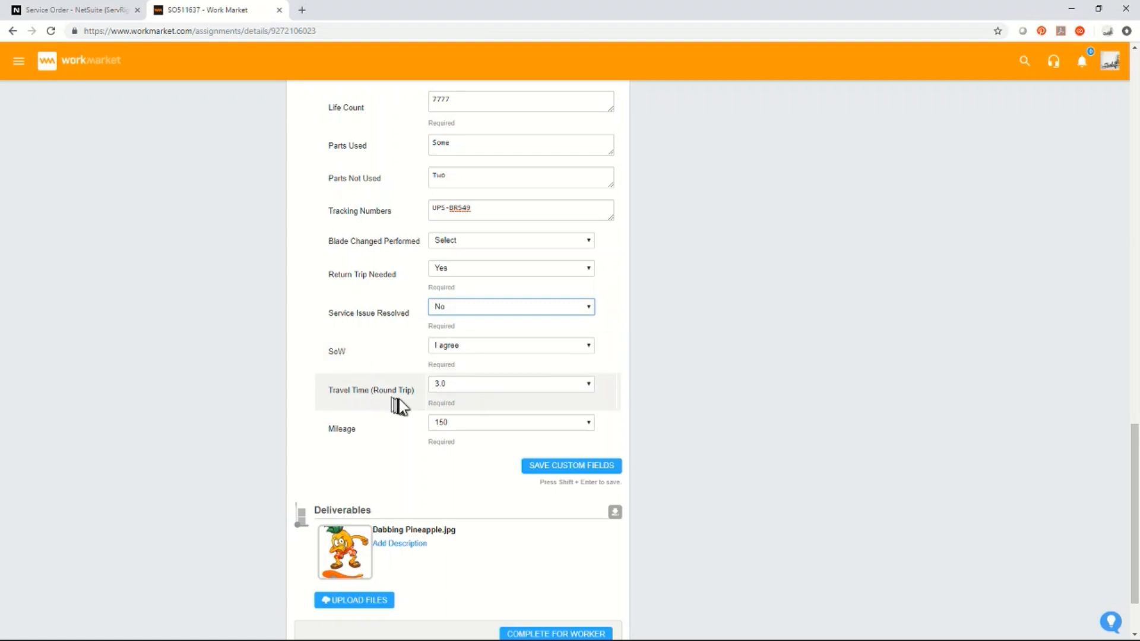
Step: Select 3.0 as the round-trip travel time and save the worker's custom fields
click(455, 392)
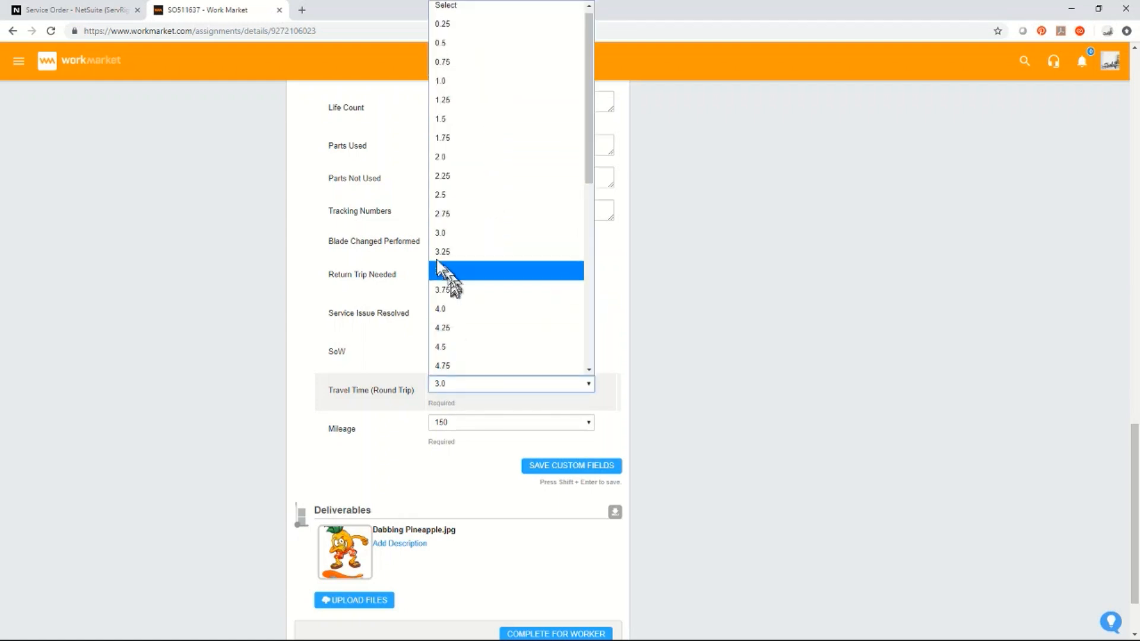
click(444, 231)
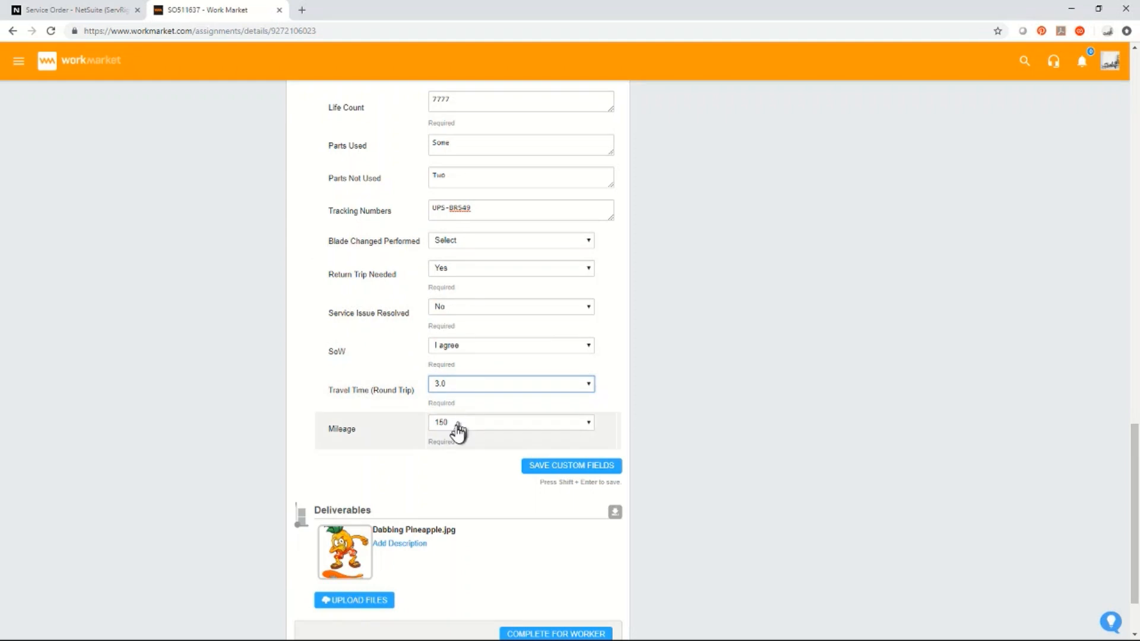
click(572, 469)
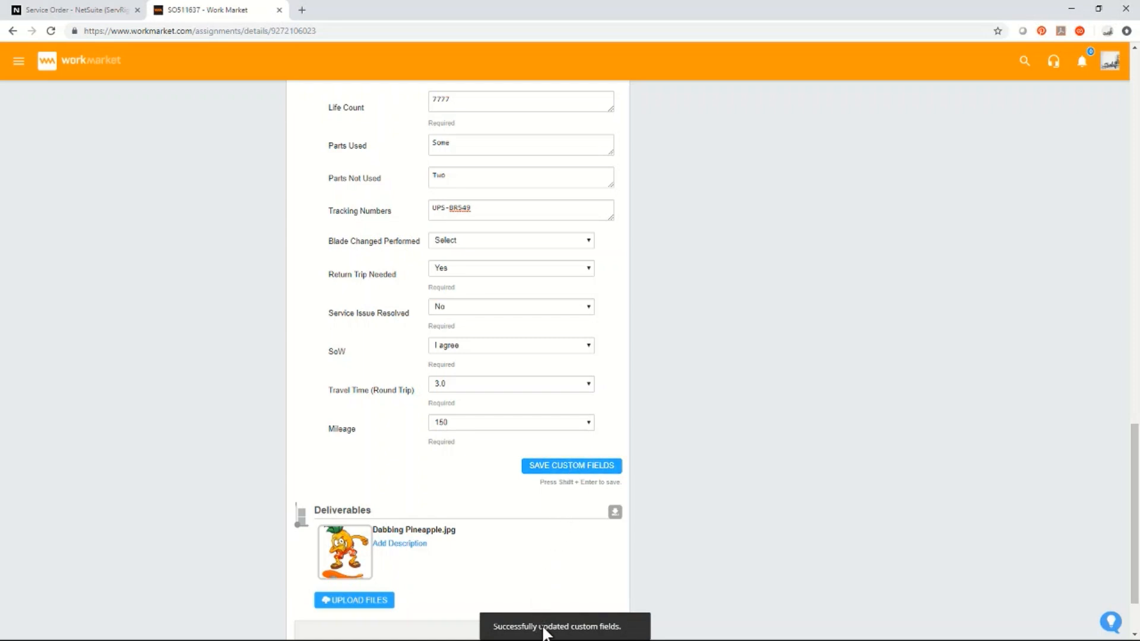
Step: Check the worker out of the assignment in the Check In and Check Out section
scroll(514, 409, up, 5)
scroll(514, 409, up, 5)
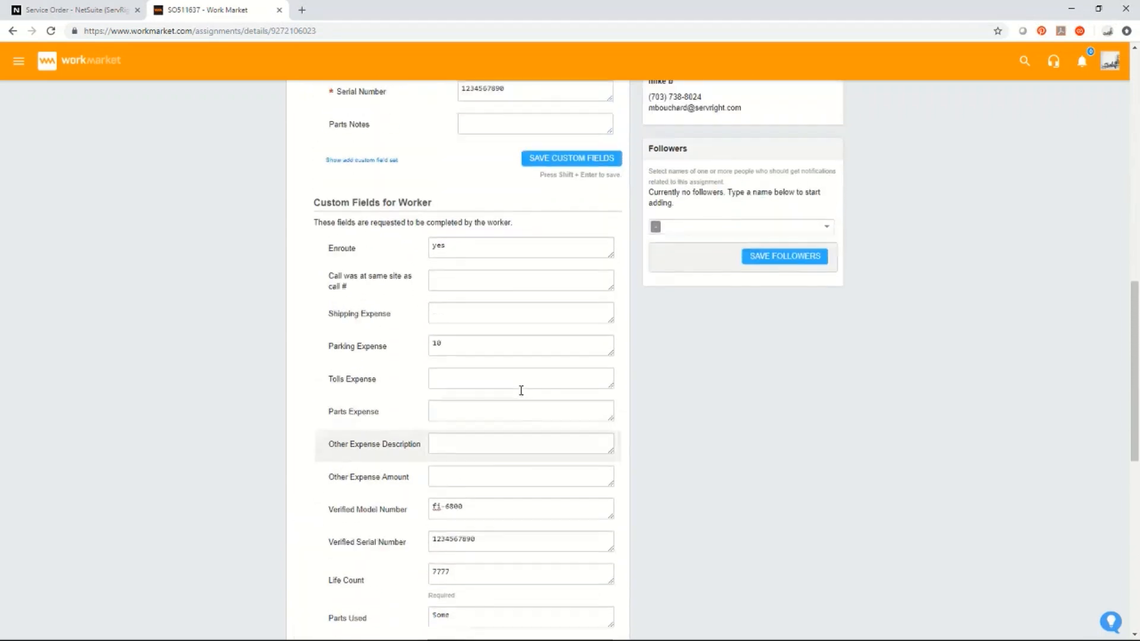
scroll(513, 410, up, 5)
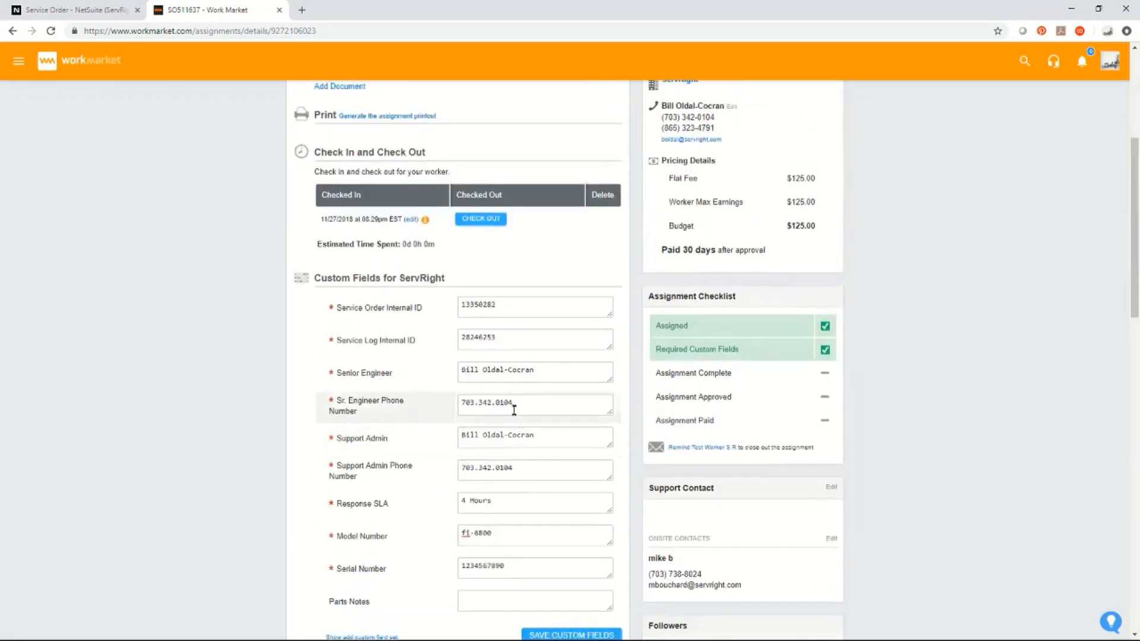
click(481, 220)
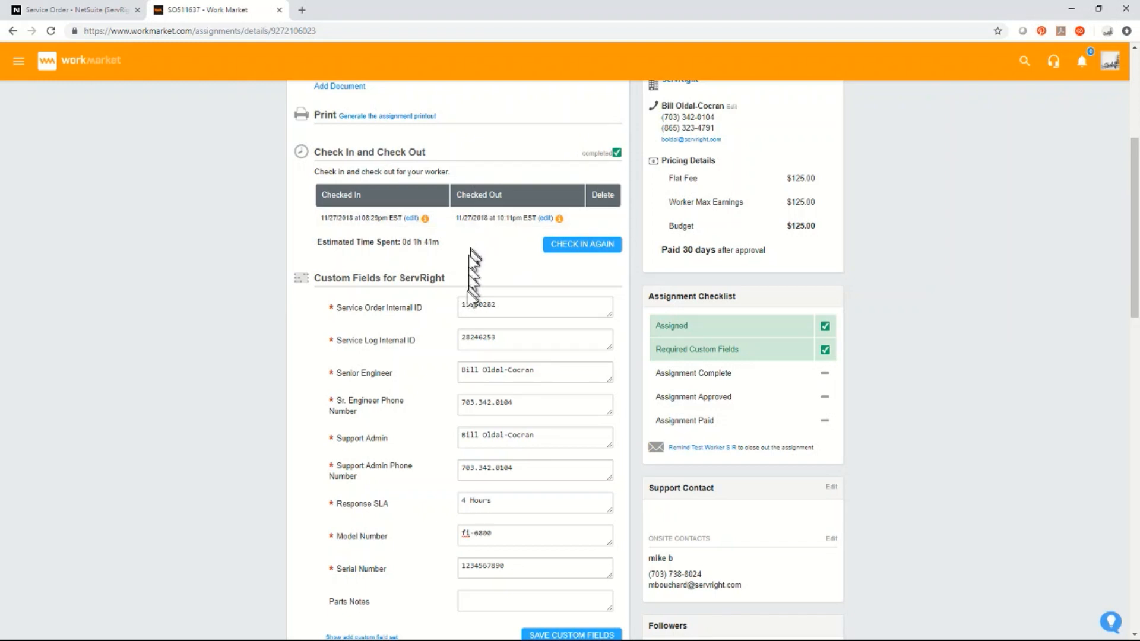
Step: Switch to the NetSuite service order, update it from WorkMarket and dismiss the confirmation message
click(76, 9)
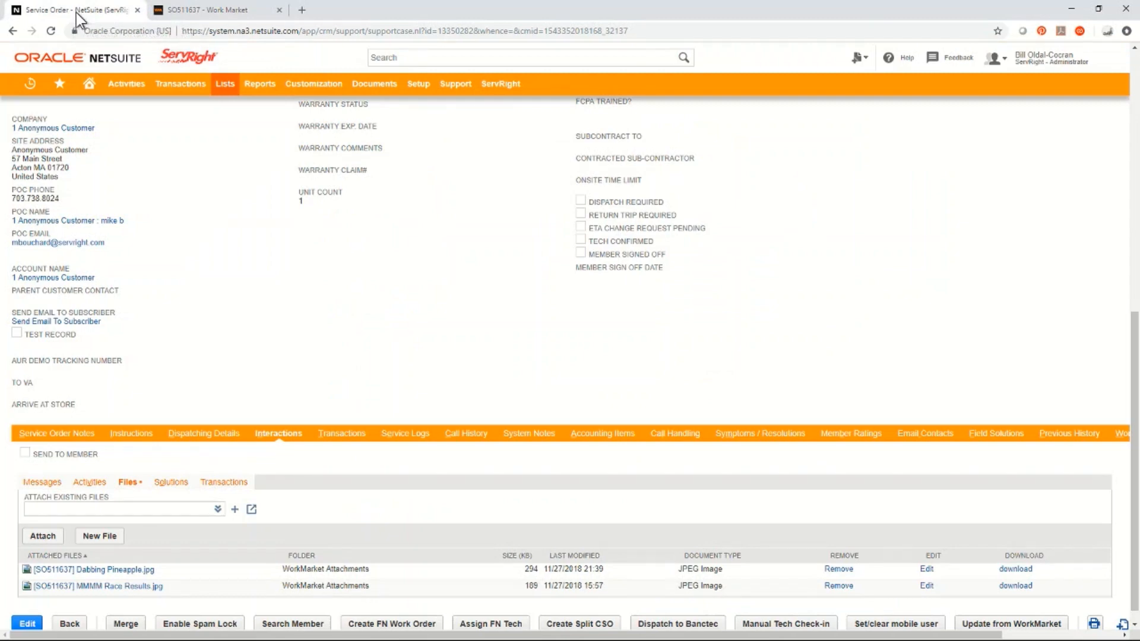
scroll(322, 347, up, 6)
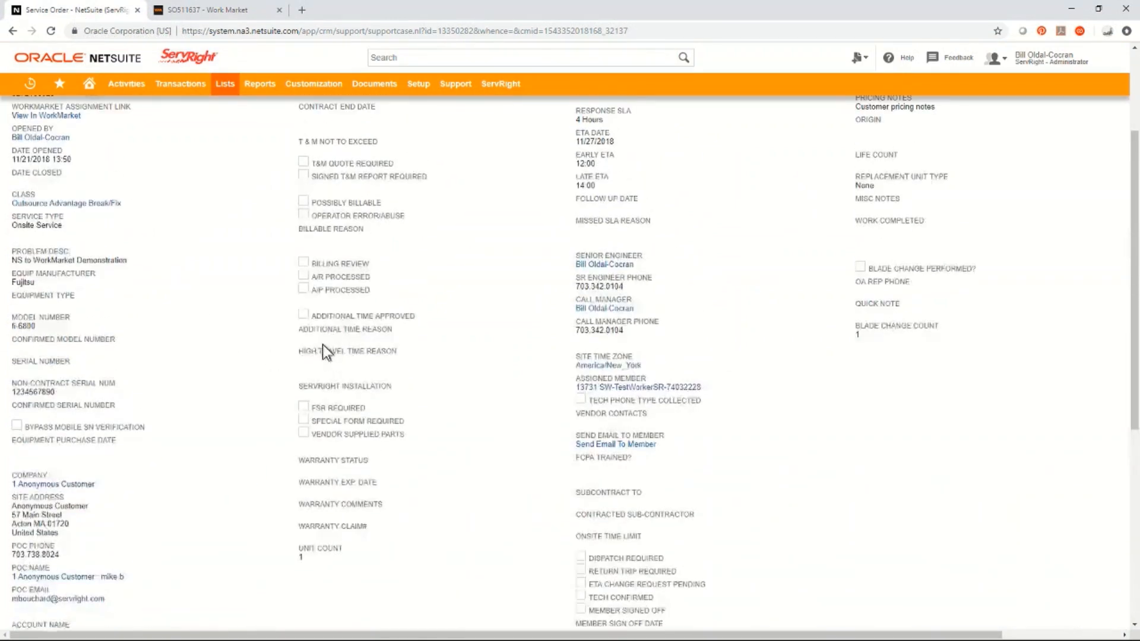
scroll(323, 345, up, 3)
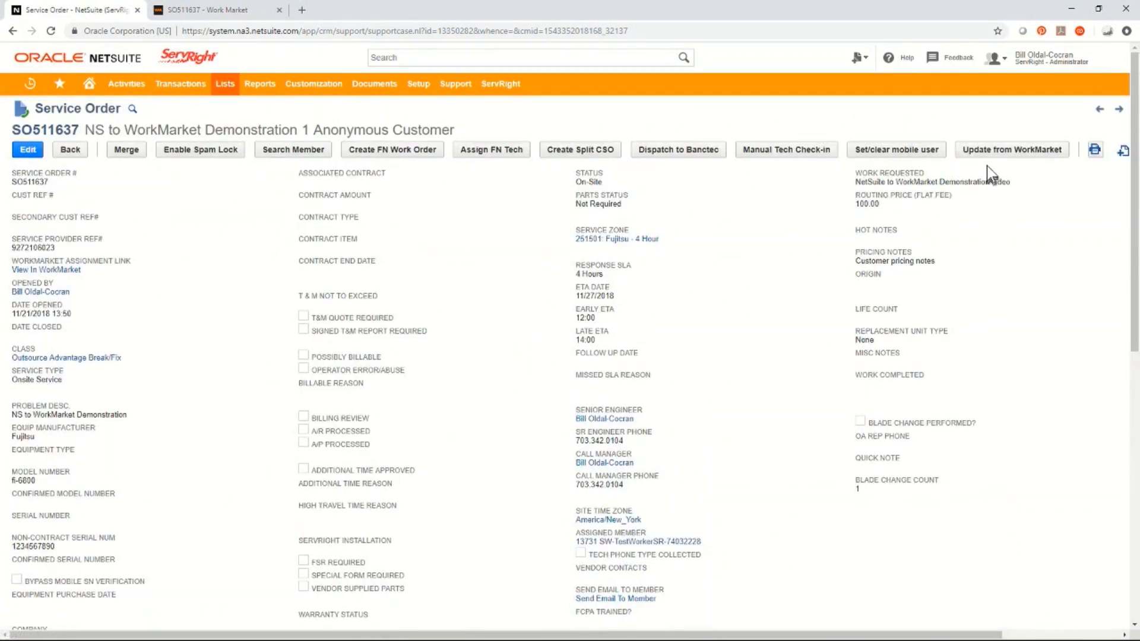
click(1001, 155)
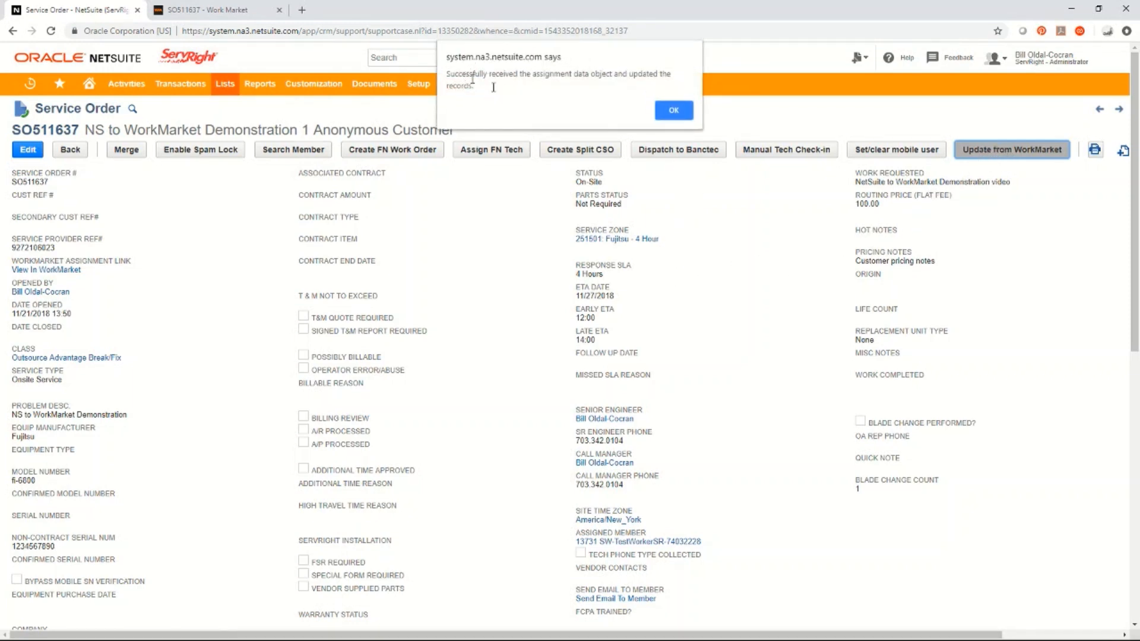
click(676, 113)
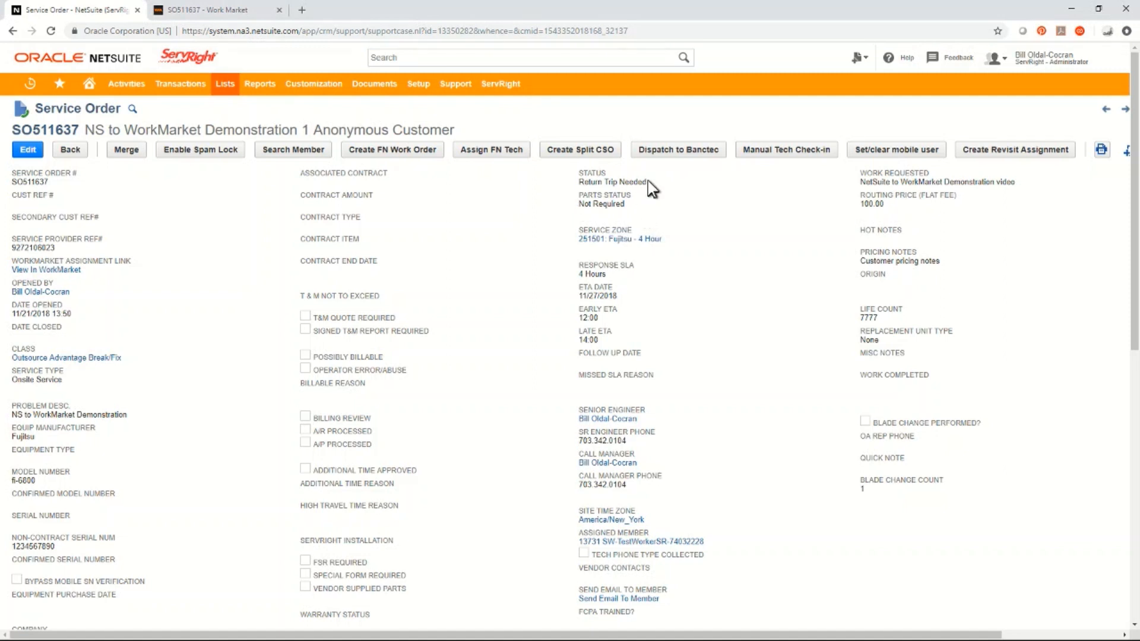
Step: Examine the service order's status and return trip setting, and the start and stop times in its service logs
drag(647, 181, 606, 182)
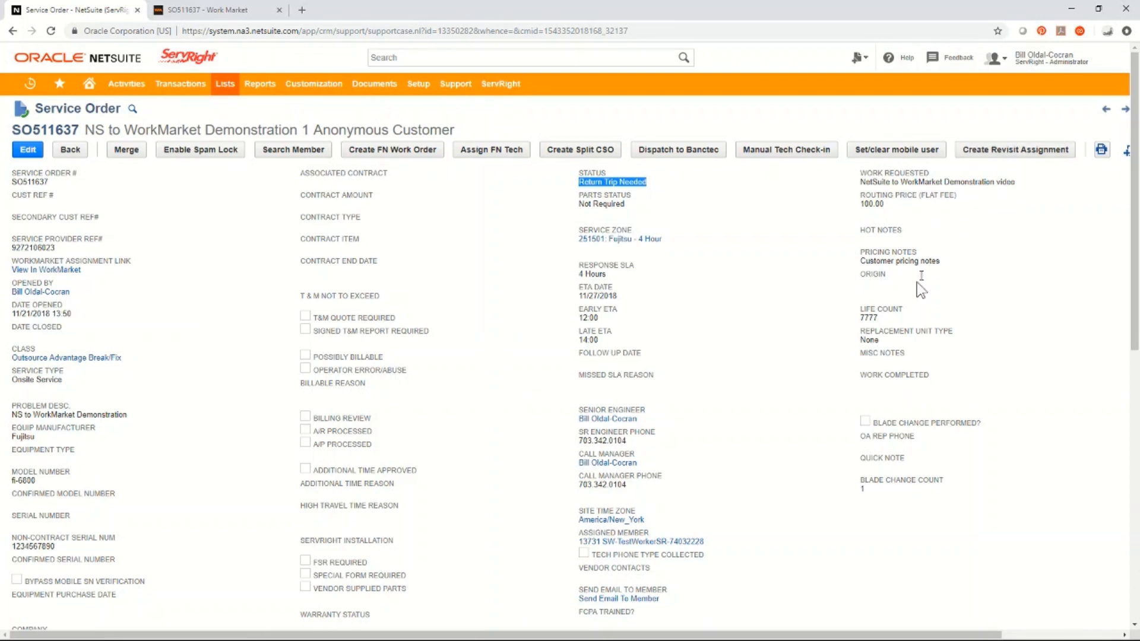
scroll(745, 453, down, 5)
scroll(747, 454, down, 4)
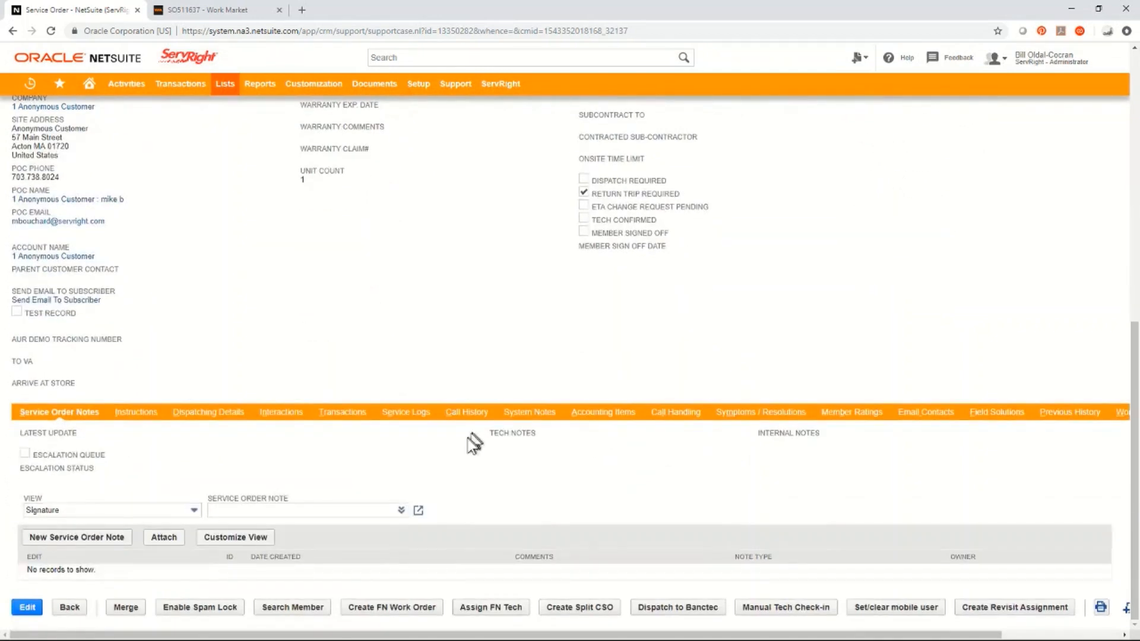
click(407, 414)
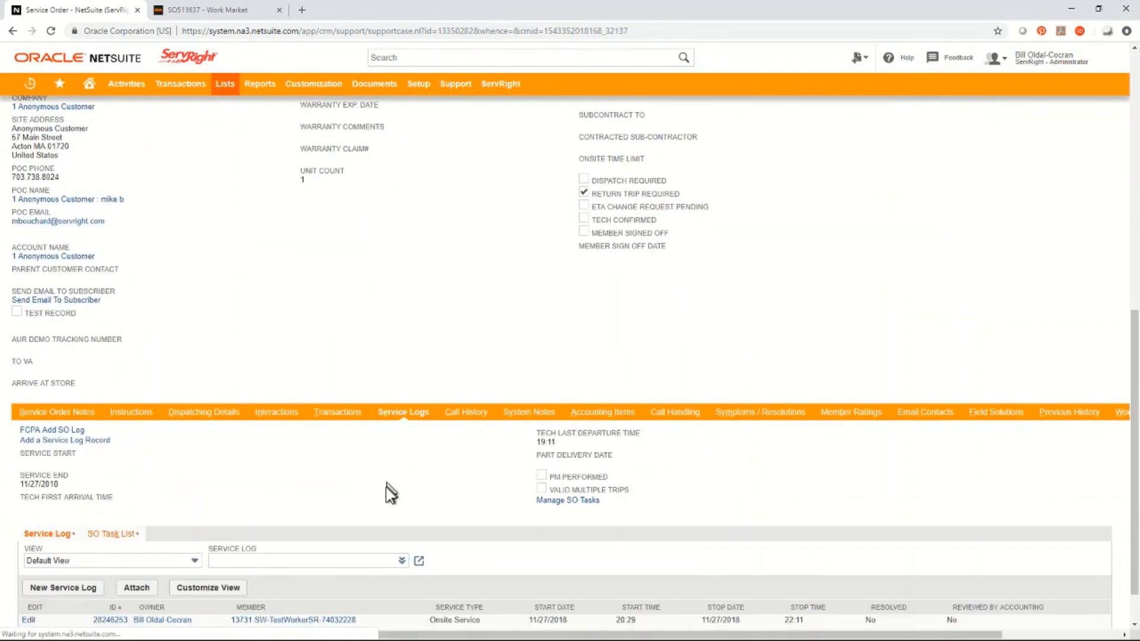
scroll(386, 486, down, 1)
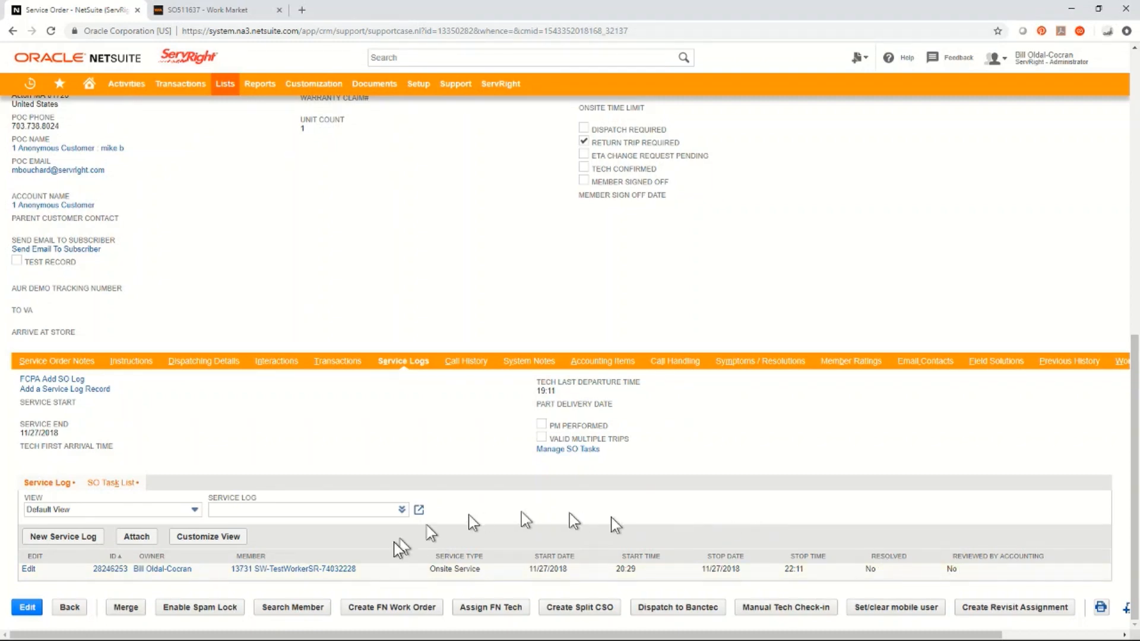
Step: Check the service order's life count and open its service log record to review the synced worker entries
scroll(460, 314, up, 1)
scroll(461, 320, up, 5)
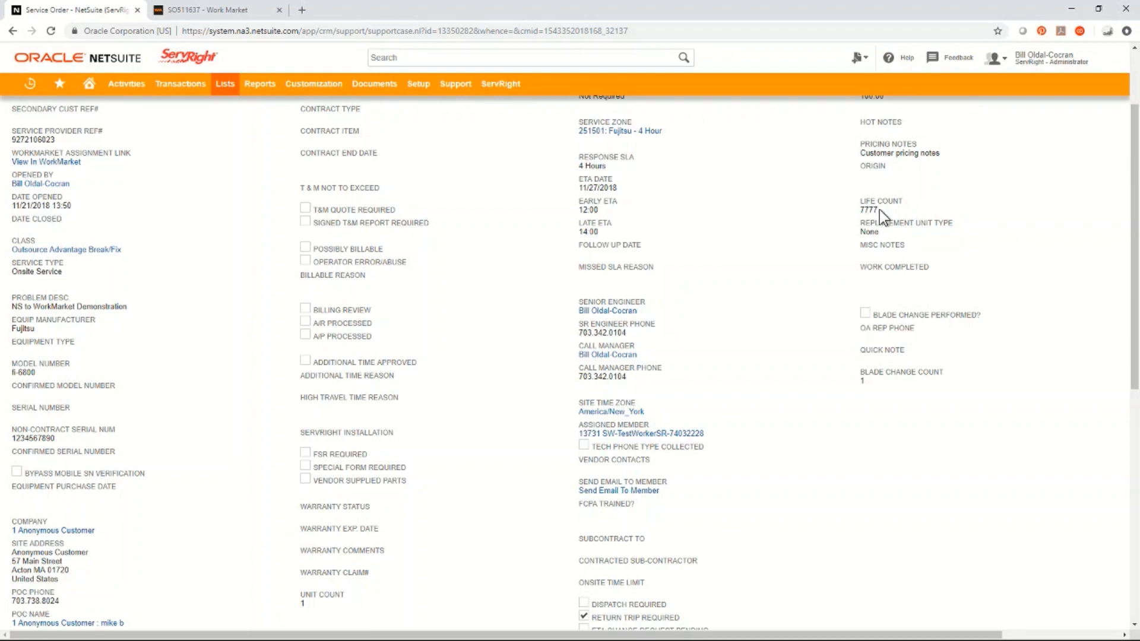
scroll(321, 459, down, 6)
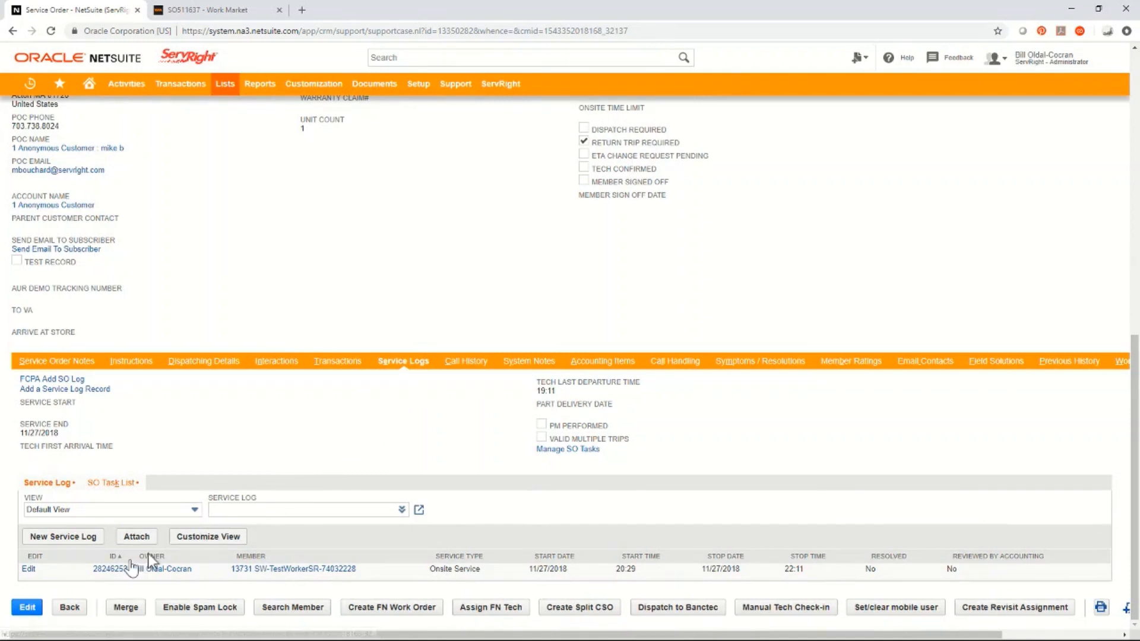
click(113, 569)
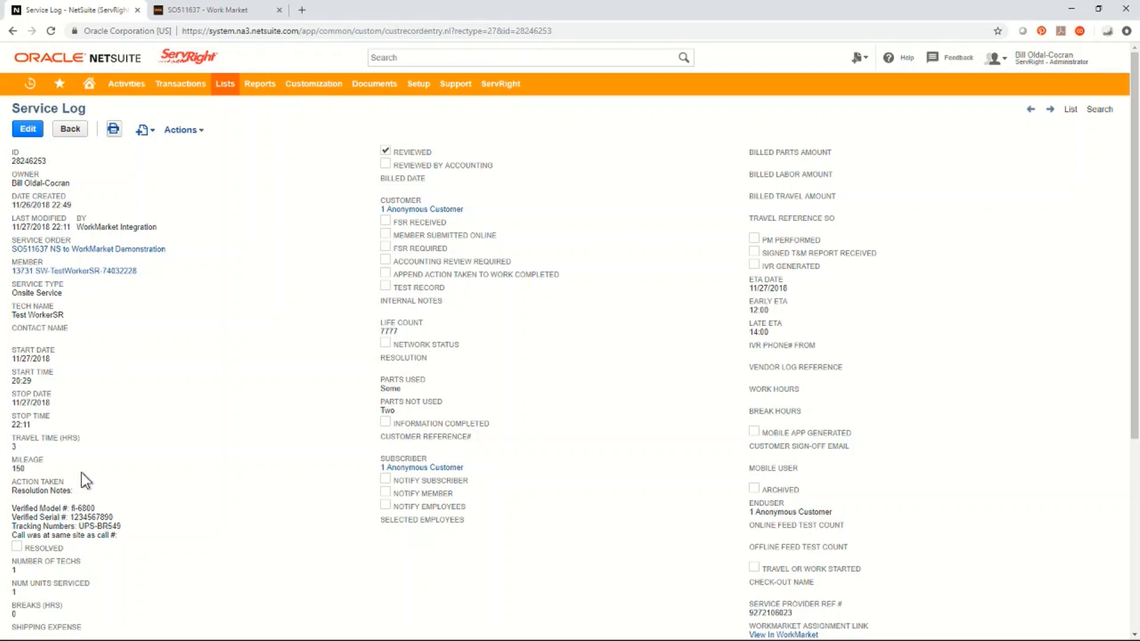
Step: Return to the WorkMarket assignment and review its worker custom fields, deliverables, check-out entry and assignment checklist
click(232, 18)
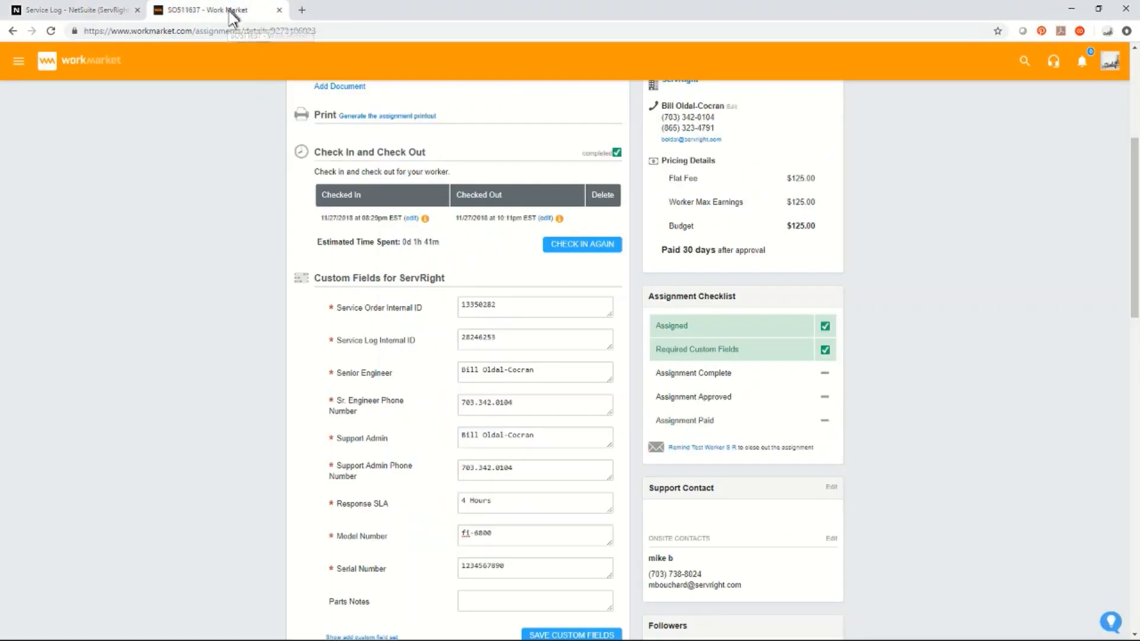
scroll(530, 460, down, 5)
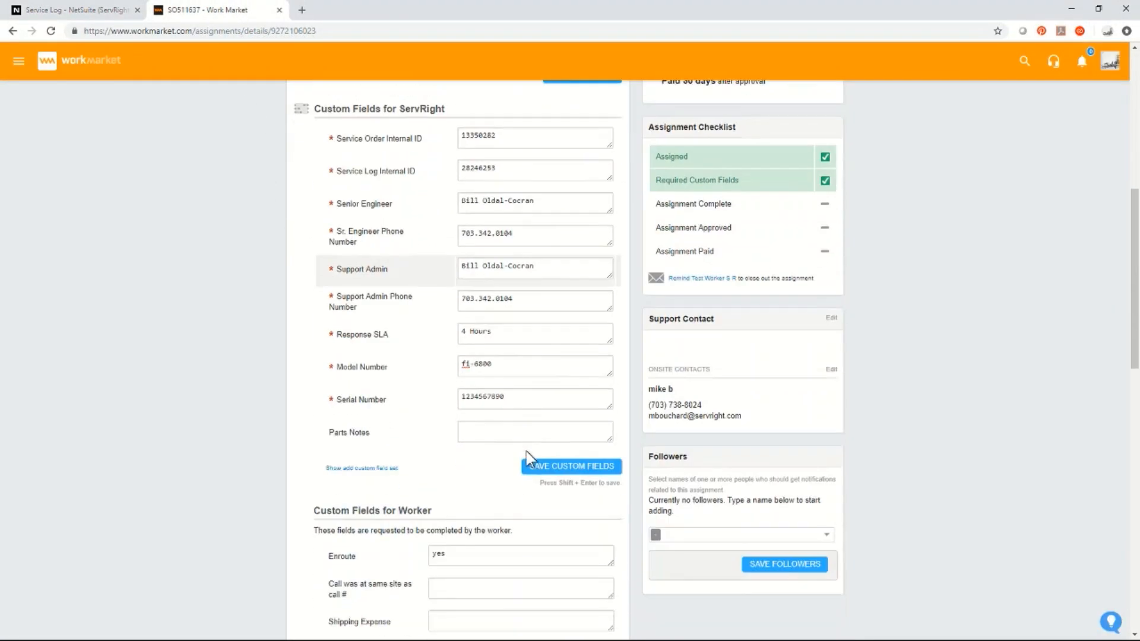
scroll(527, 451, down, 4)
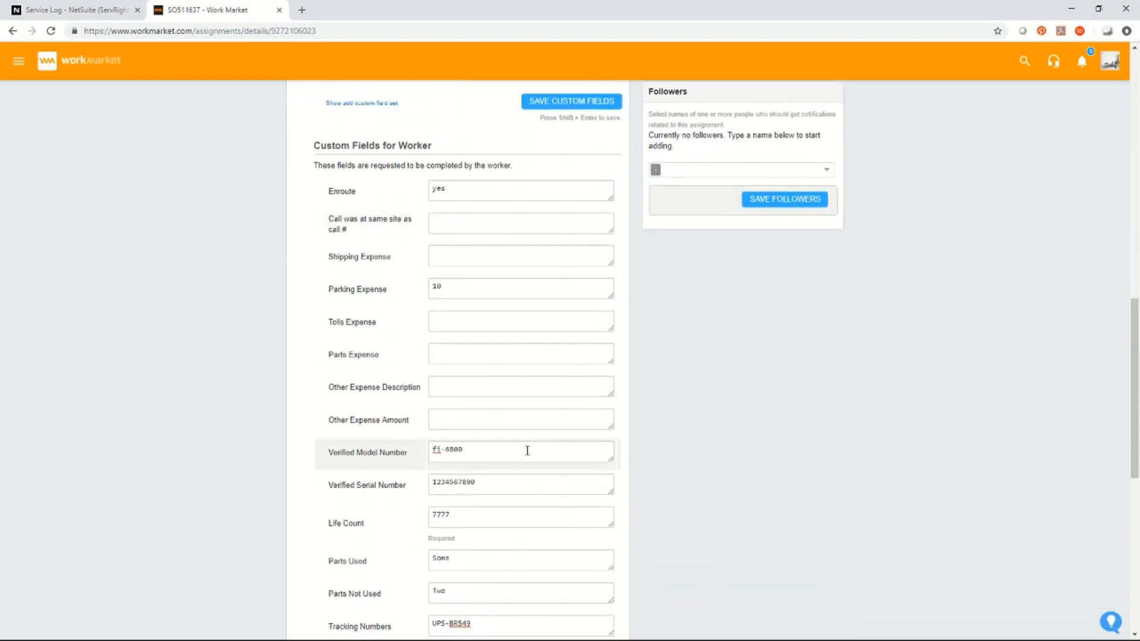
scroll(526, 451, down, 8)
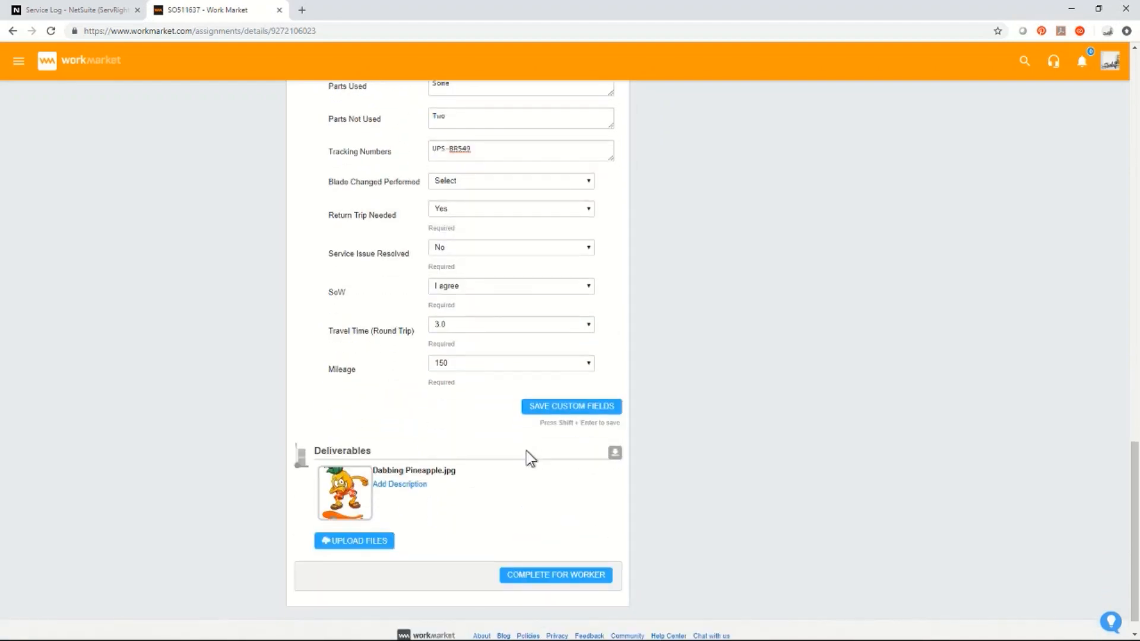
scroll(530, 460, up, 12)
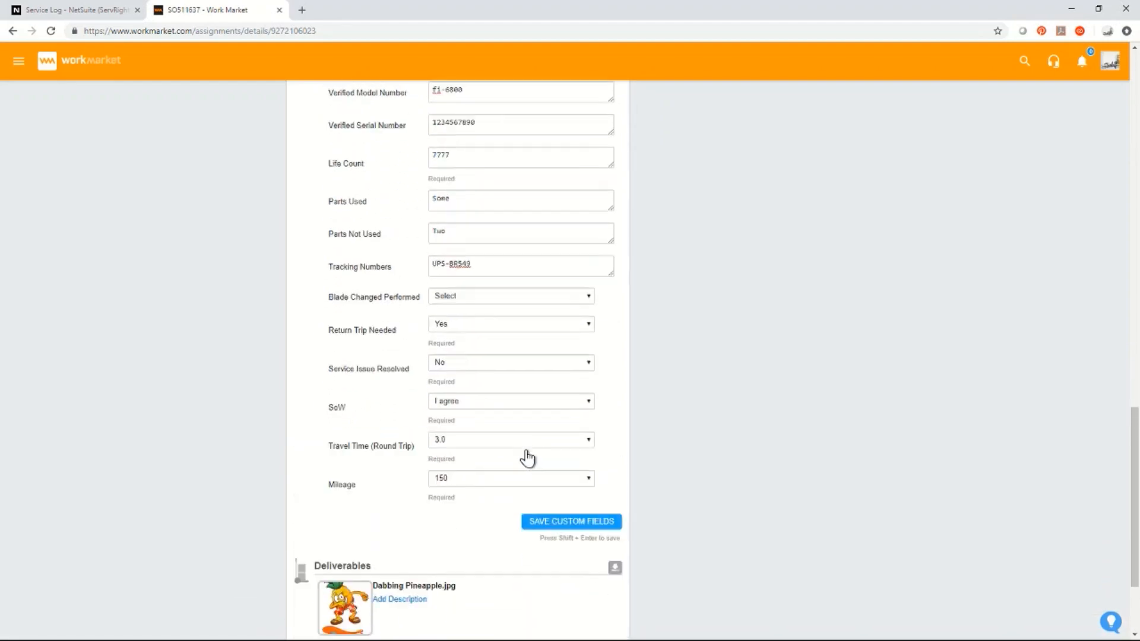
scroll(527, 450, up, 5)
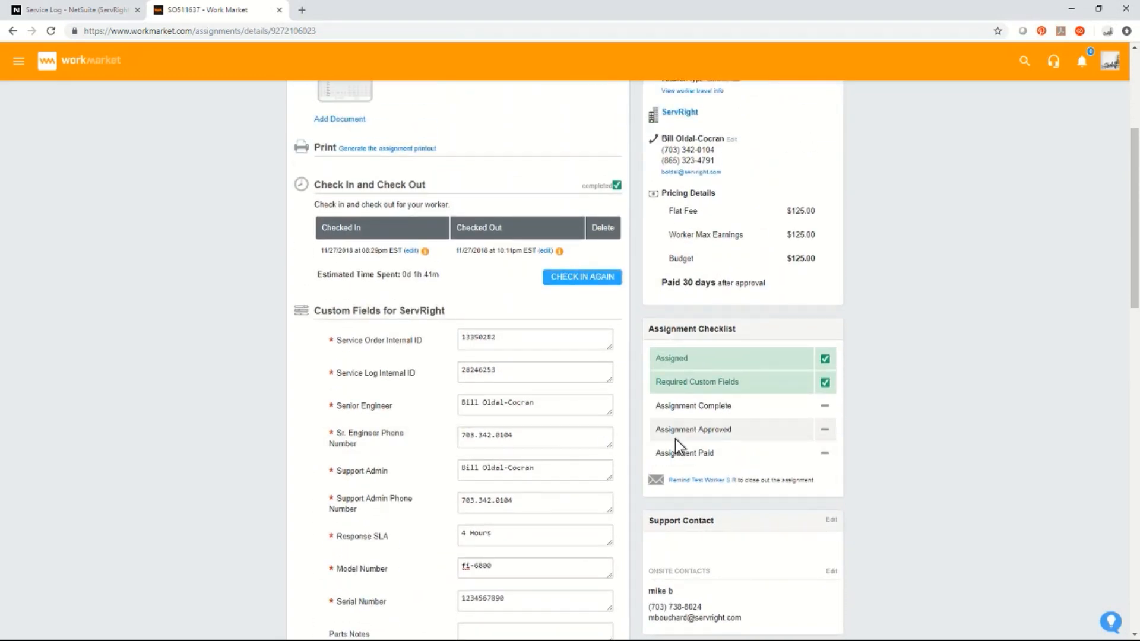
scroll(675, 440, up, 3)
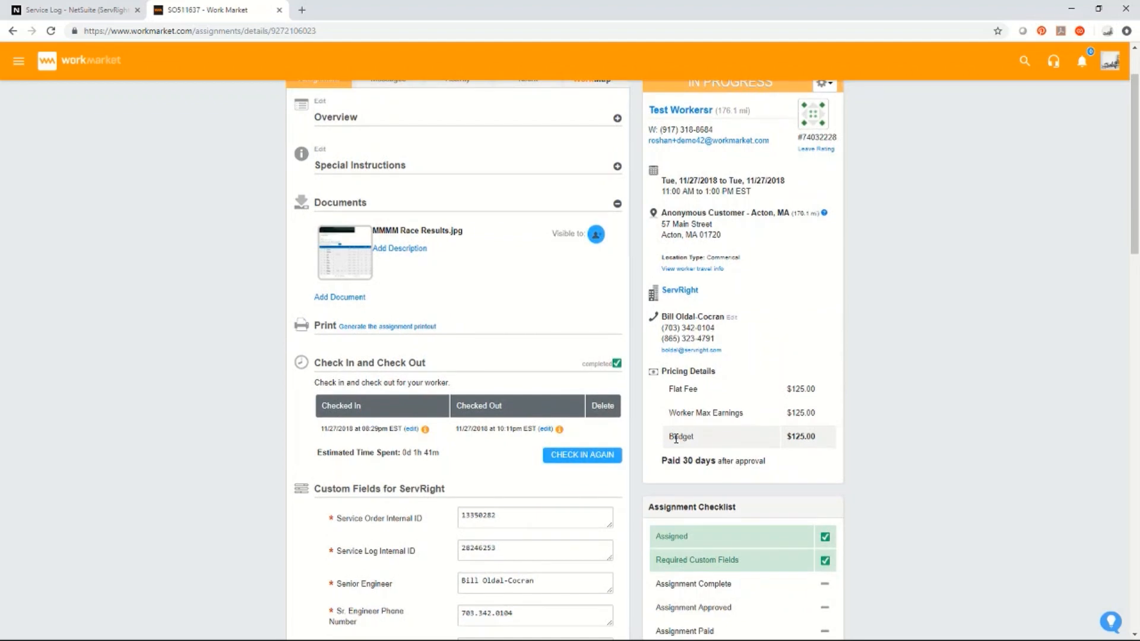
Step: Start completing the assignment for the worker and enter the closeout note "This was an interesting service order. Never have seen a pineapple do so much."
scroll(676, 439, down, 15)
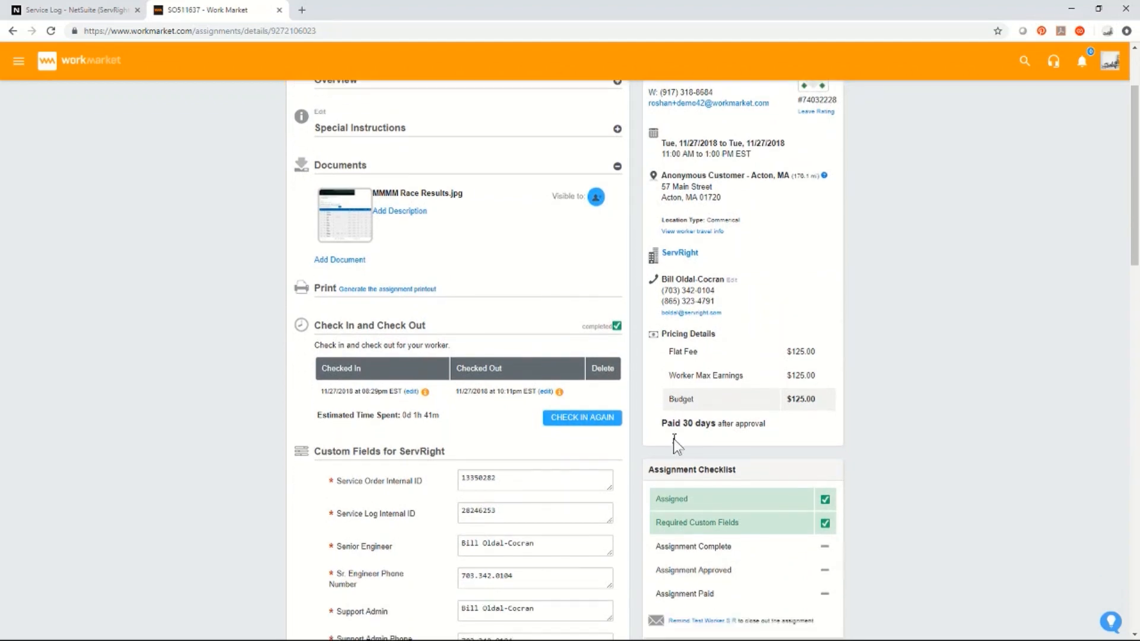
scroll(584, 480, down, 6)
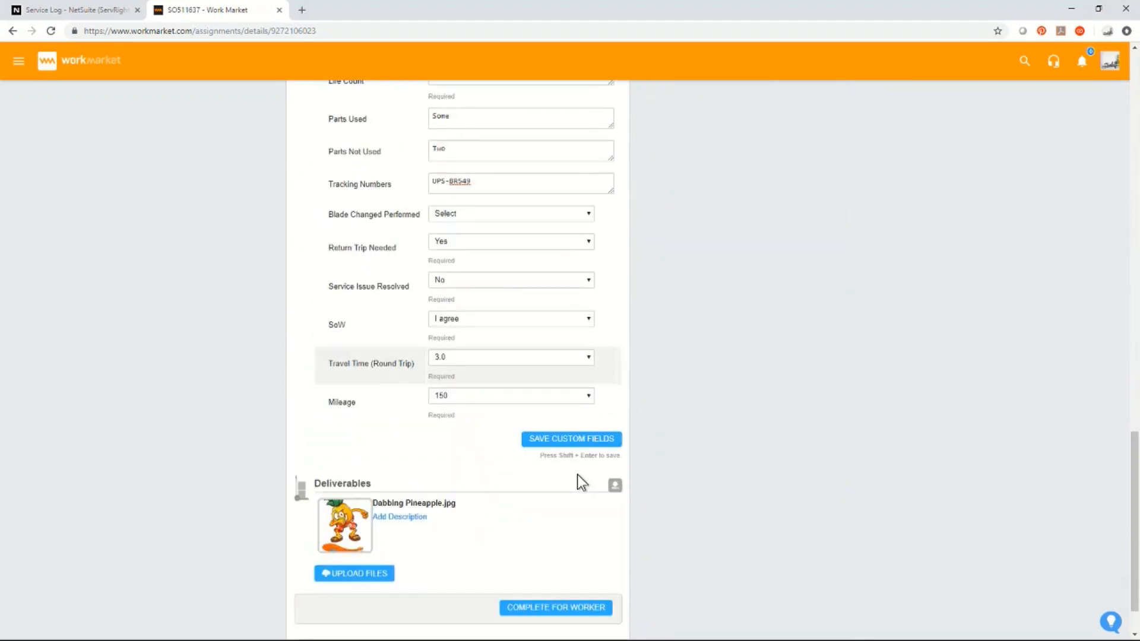
click(543, 549)
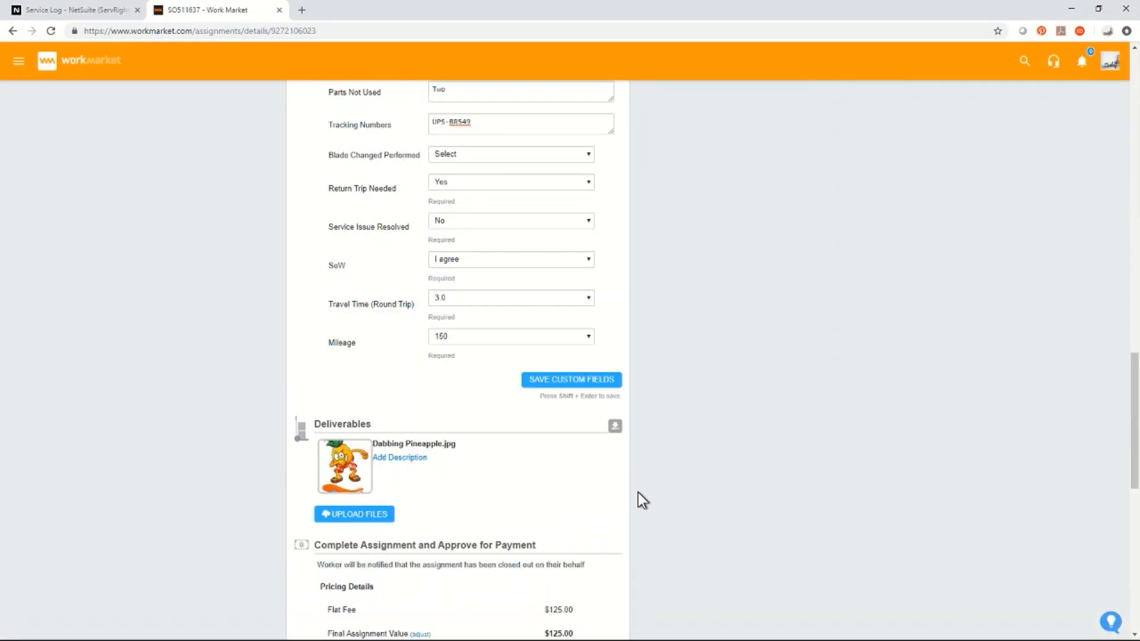
scroll(638, 493, down, 5)
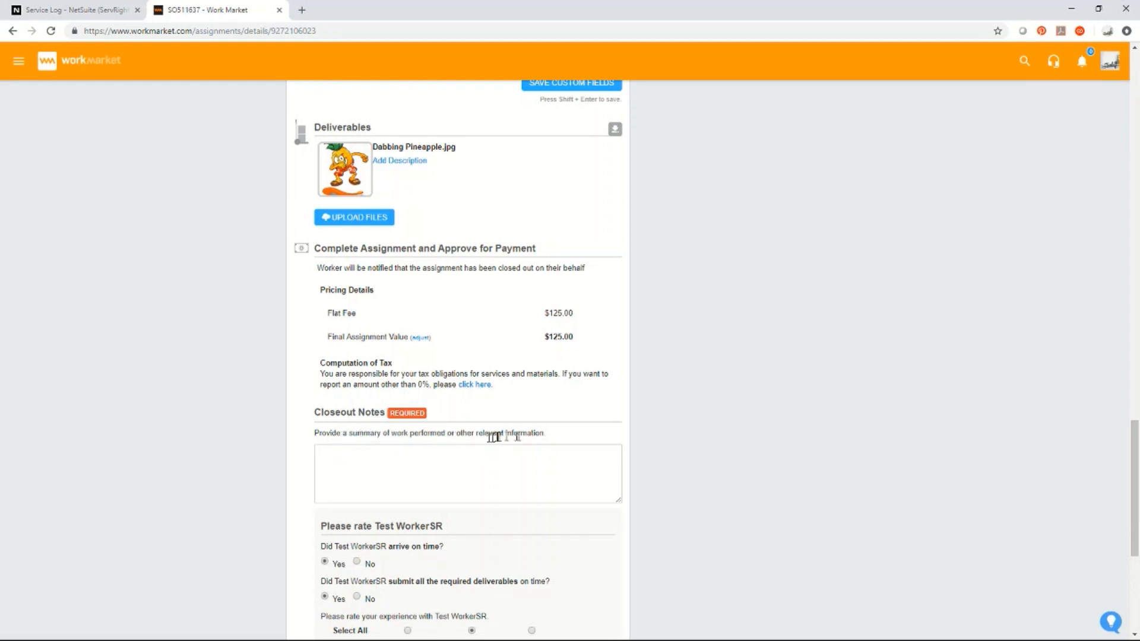
click(331, 457)
right_click(333, 457)
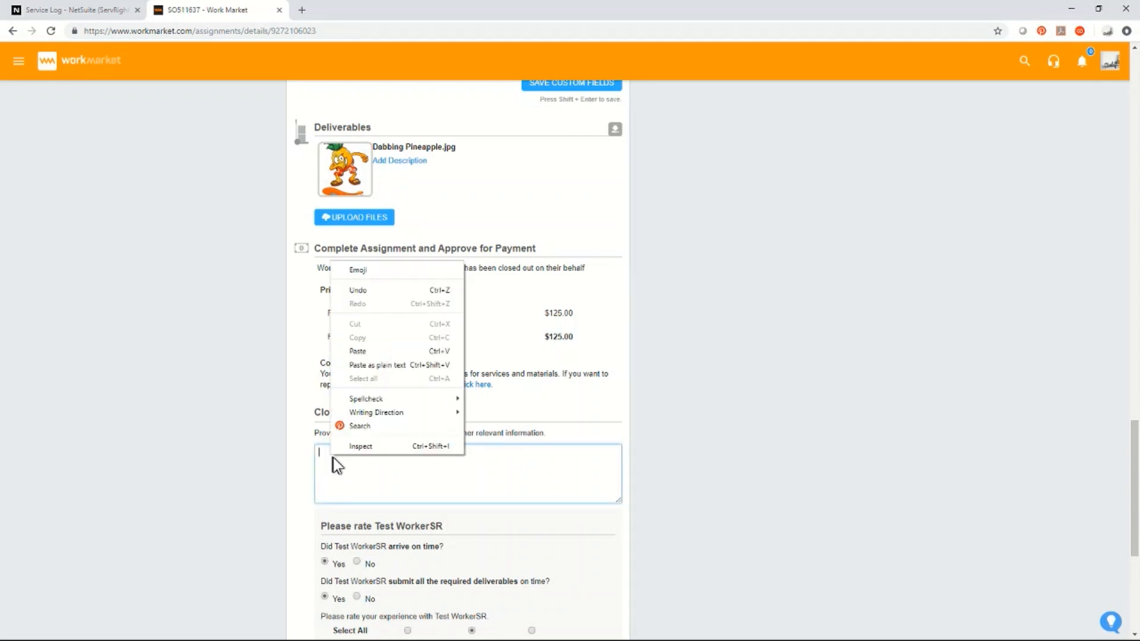
click(364, 351)
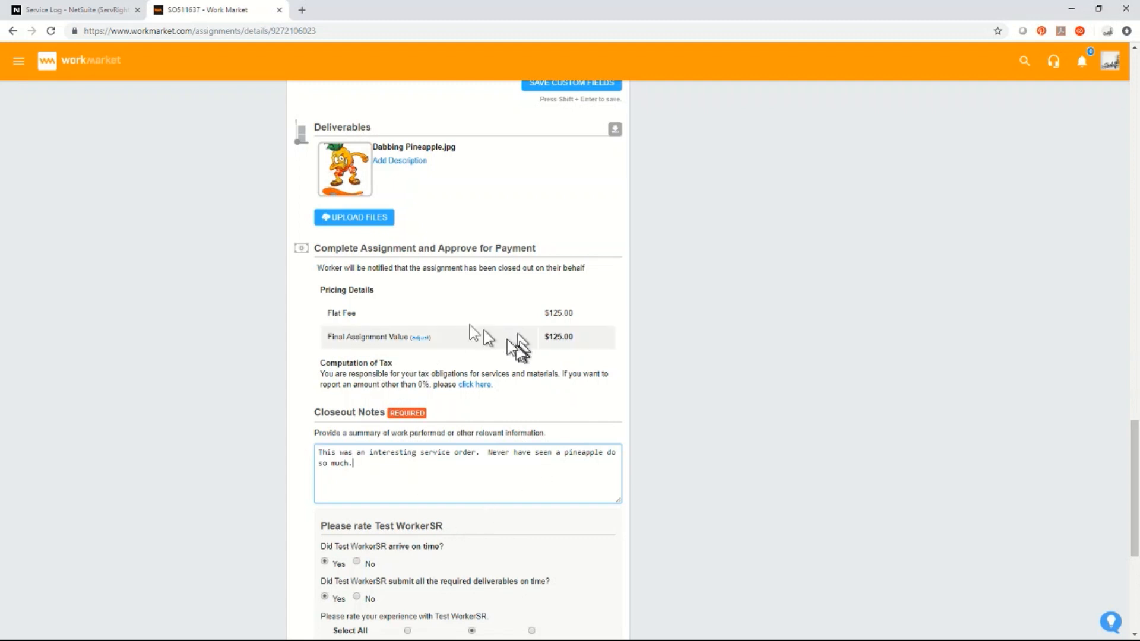
Step: Mark the worker as not arriving on time, rating overall and quality Satisfied, and professionalism and communication Excellent
scroll(391, 462, down, 3)
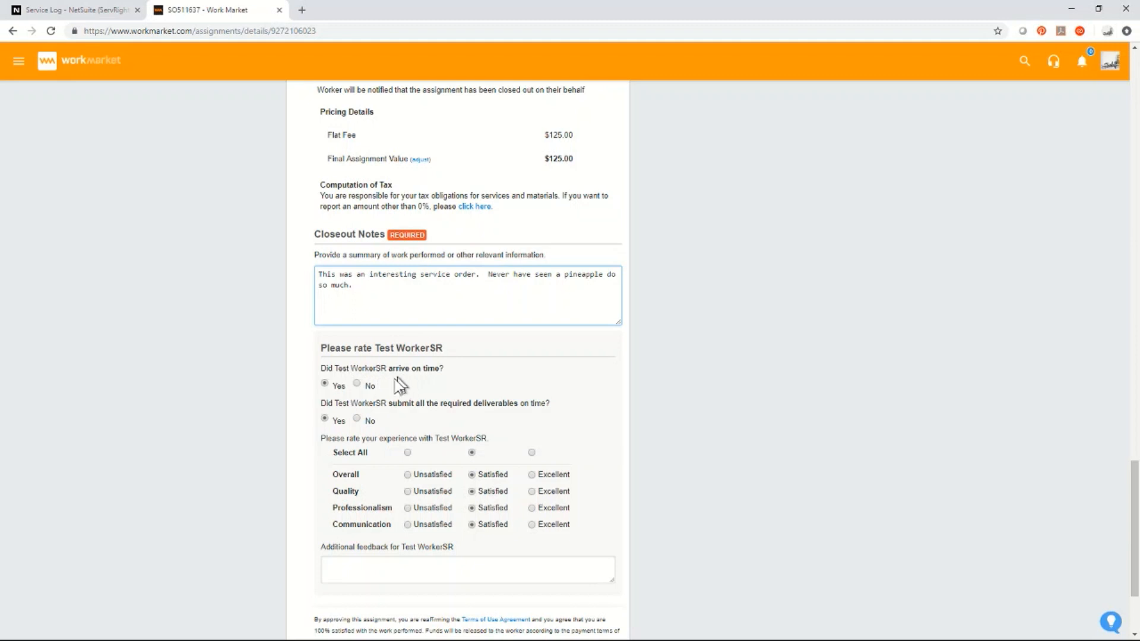
click(362, 385)
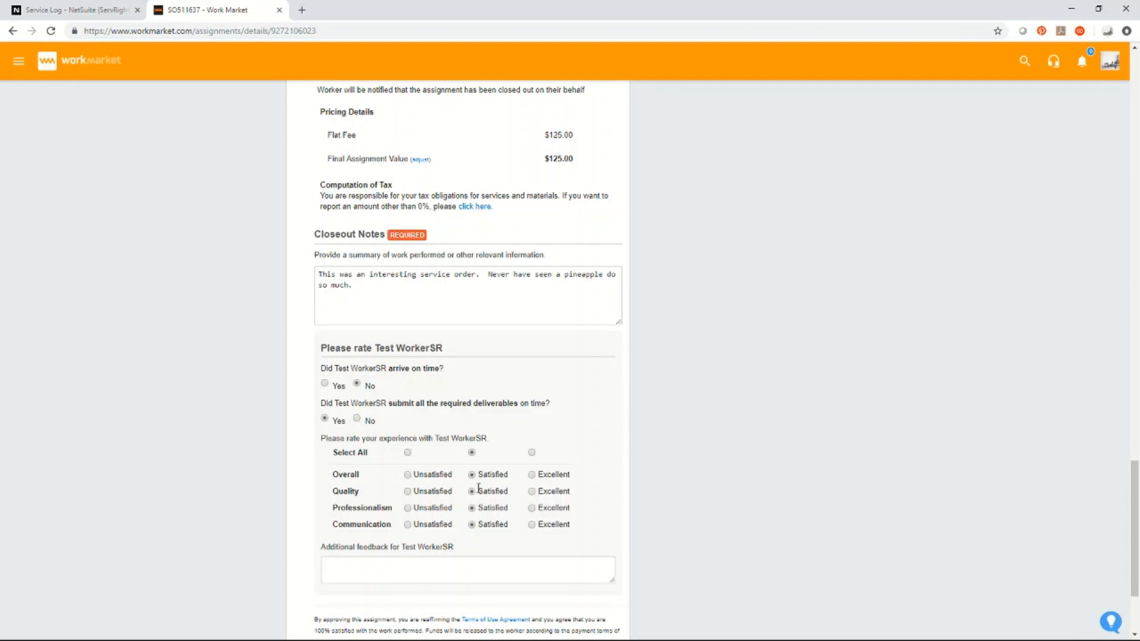
click(532, 453)
click(472, 453)
click(531, 526)
click(537, 508)
scroll(305, 508, down, 3)
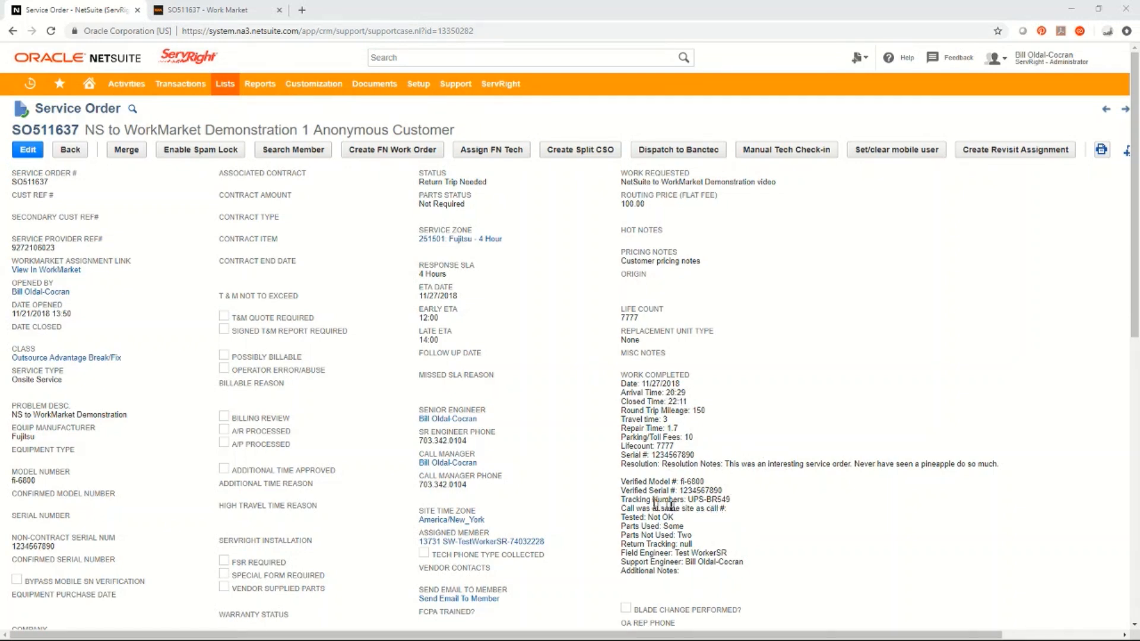
Step: Examine the NetSuite service order's work completed text, including tracking numbers and return tracking, plus its status and return trip setting
drag(736, 501, 692, 490)
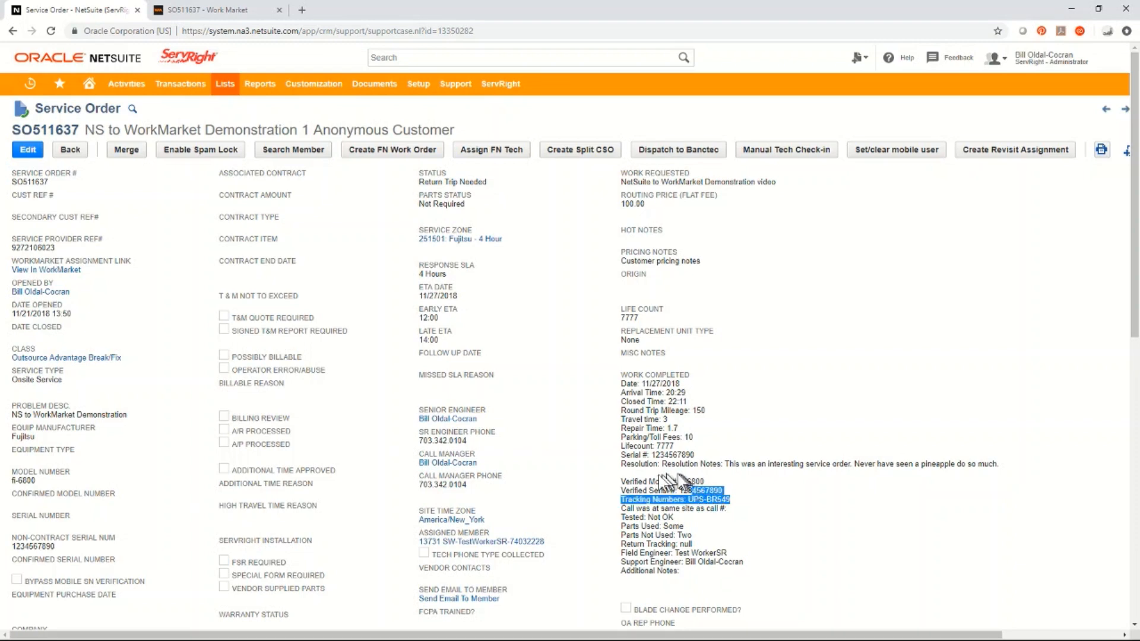
click(715, 543)
double_click(686, 544)
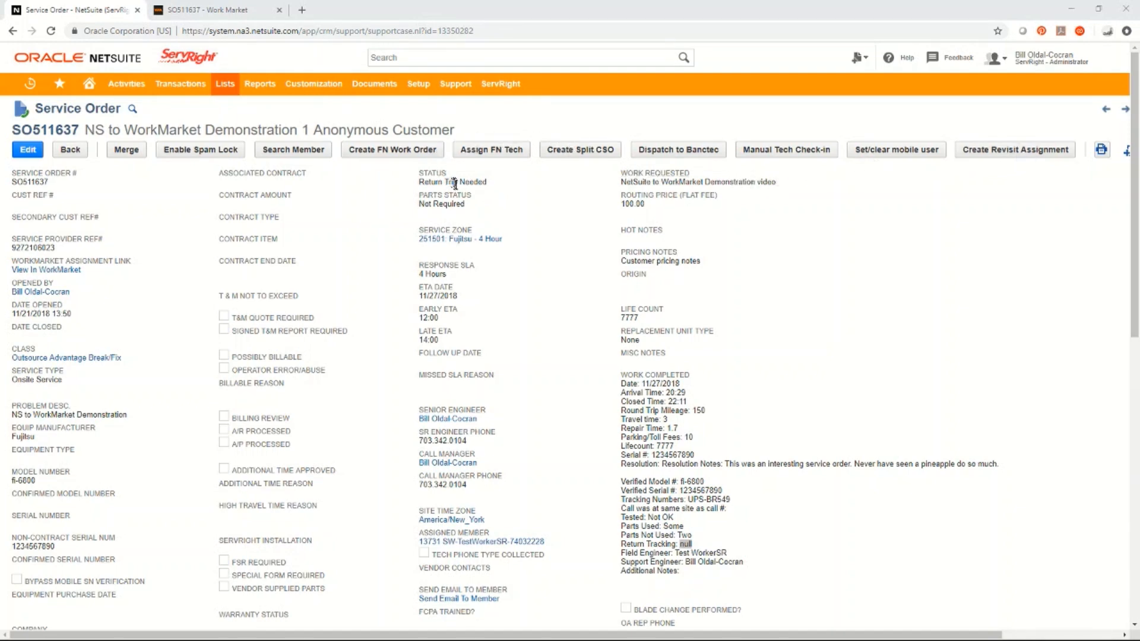
scroll(492, 279, down, 4)
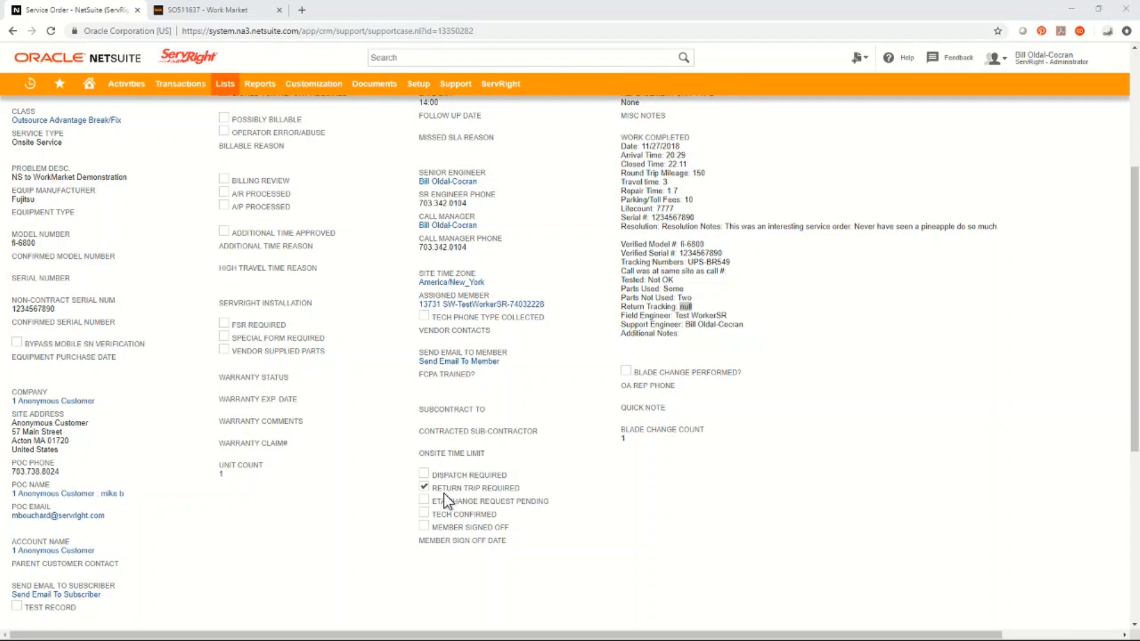
scroll(570, 356, up, 4)
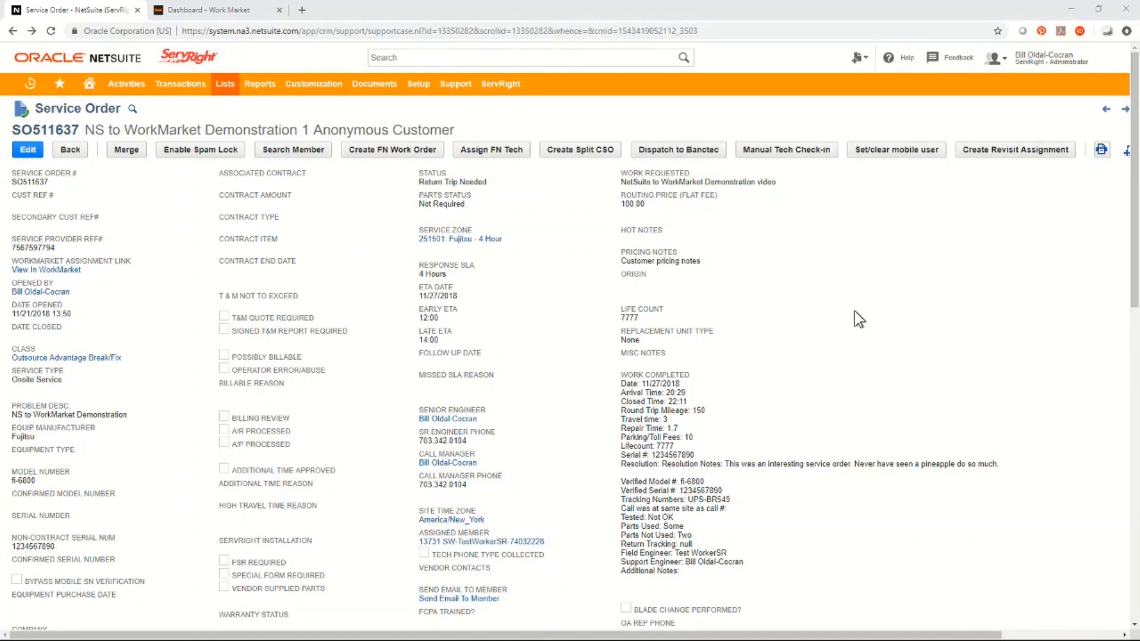
Step: Back out of creating the revisit assignment and edit the service order, setting the ETA date to 11/28/2018
click(1013, 156)
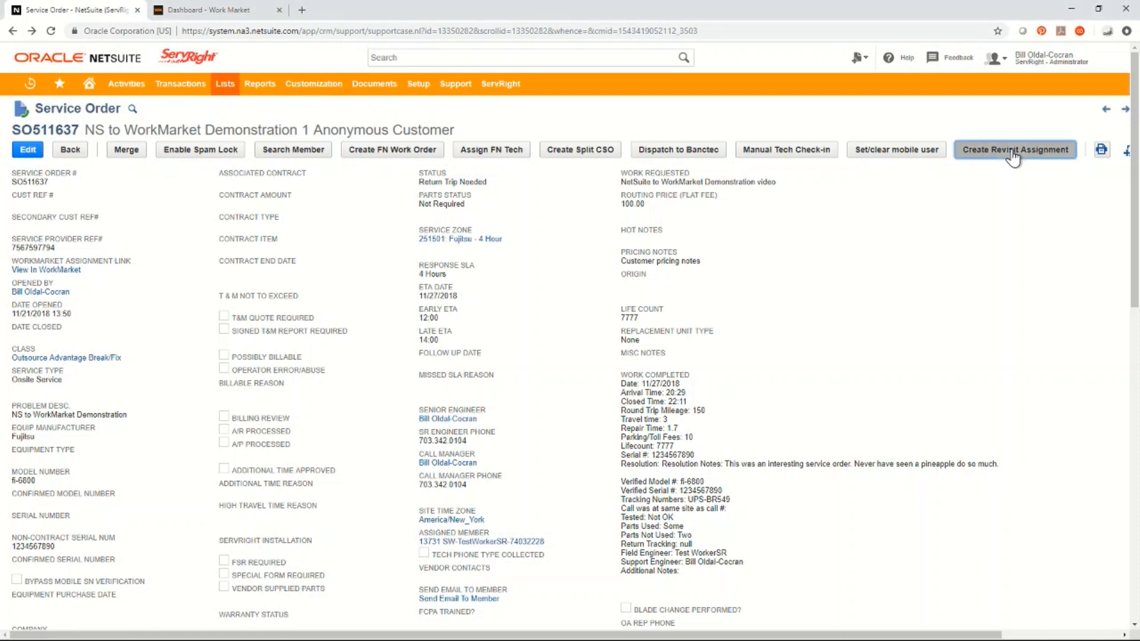
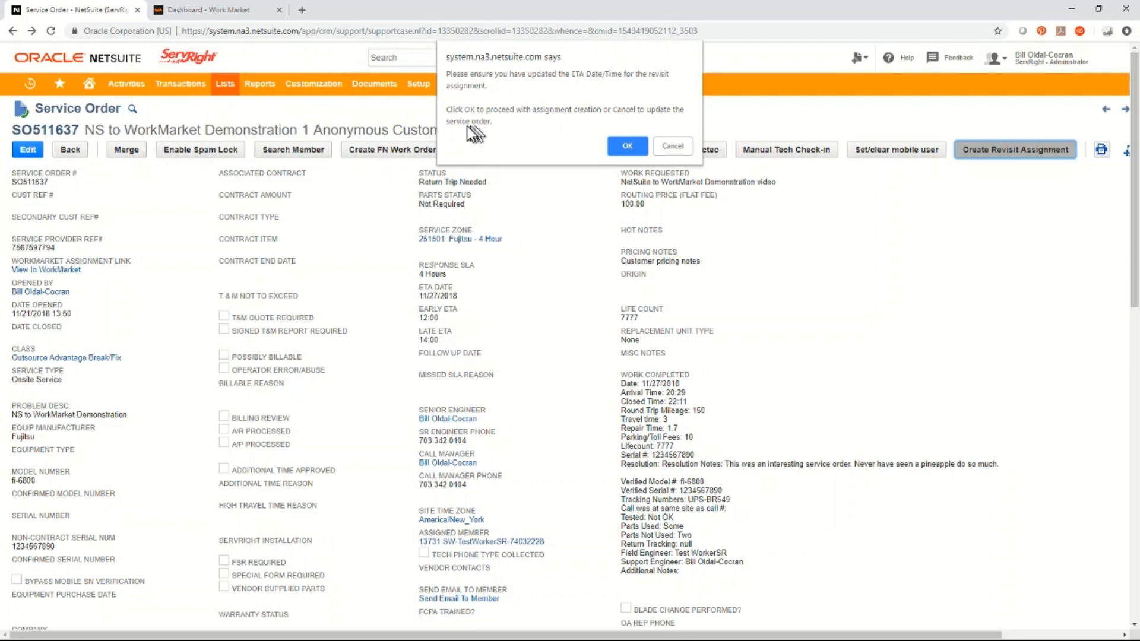
click(675, 146)
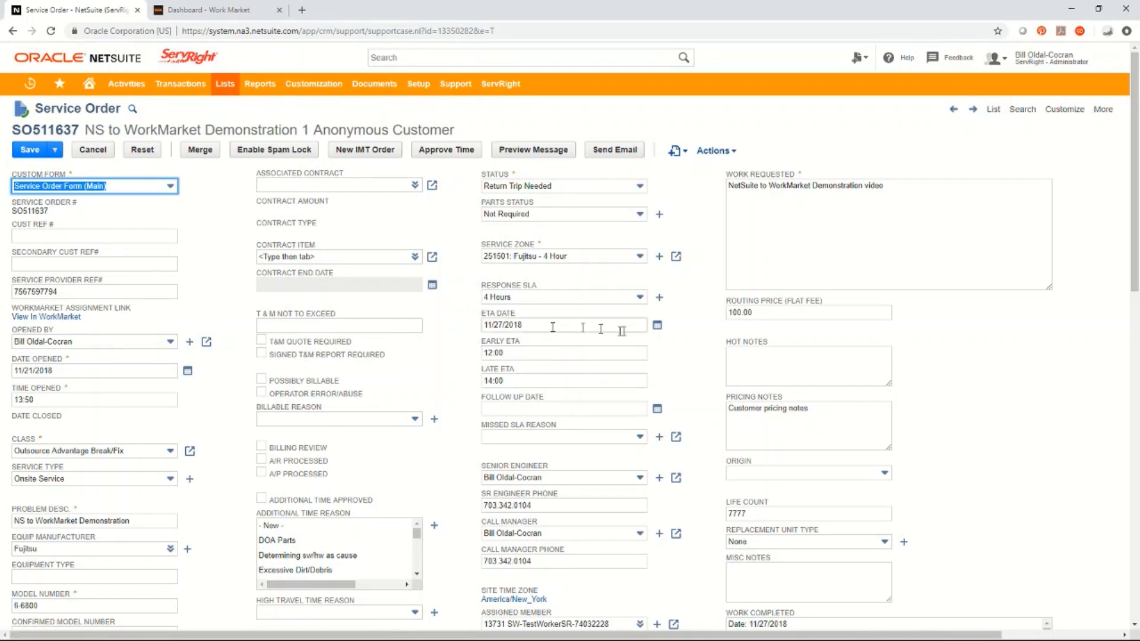
click(657, 326)
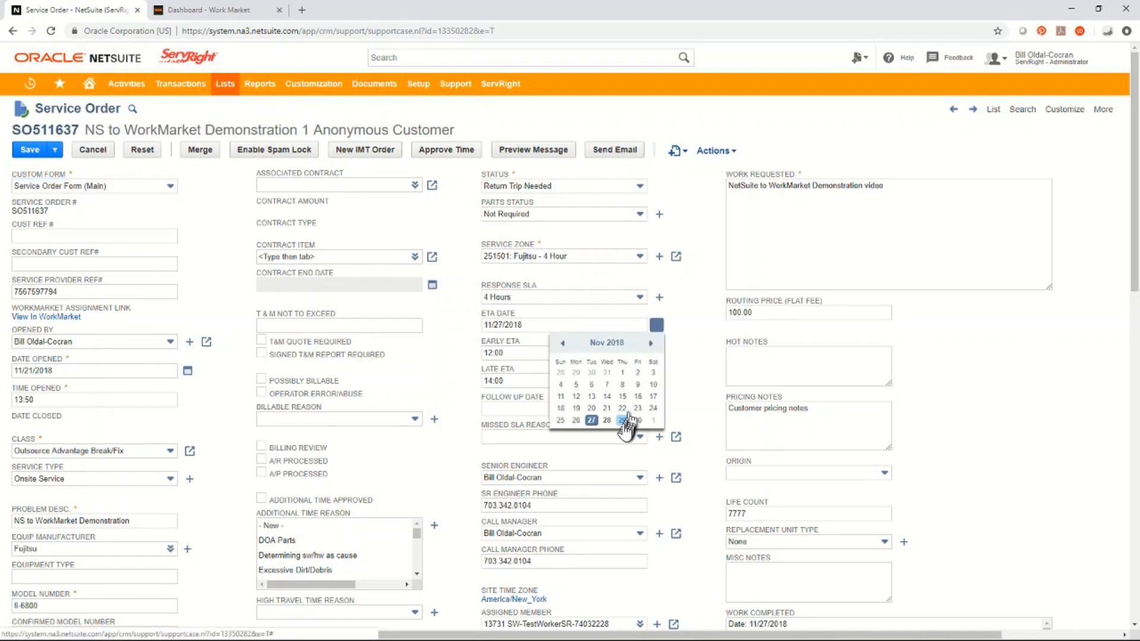
click(607, 421)
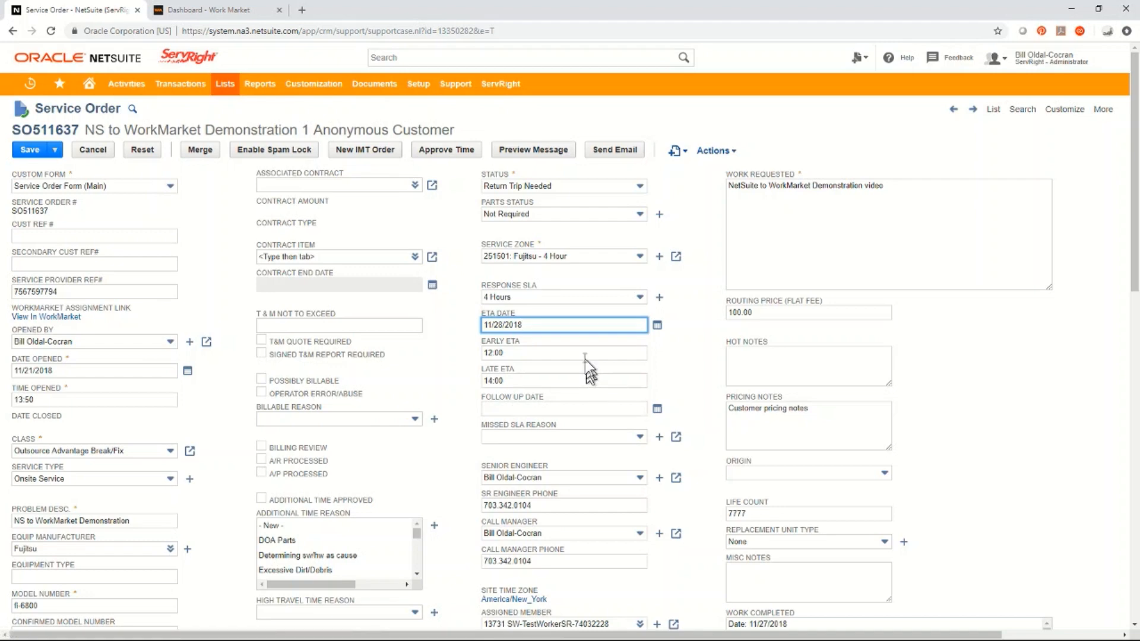
Step: Set the early ETA to 14:00 and the late ETA to 15:00, and save the service order
click(532, 355)
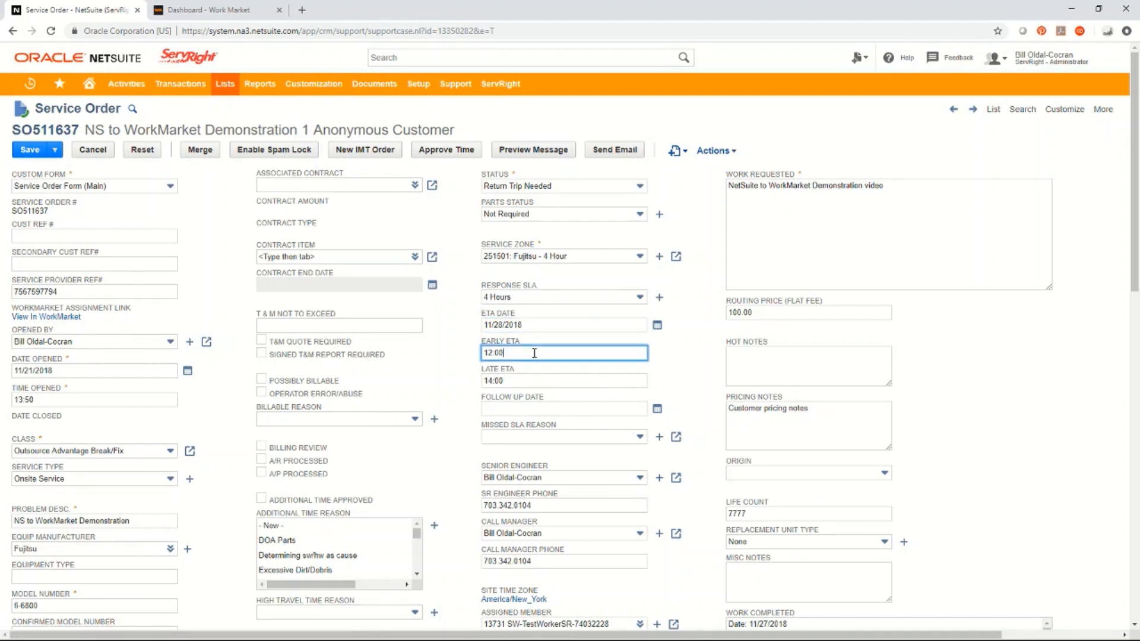
drag(532, 355, 437, 359)
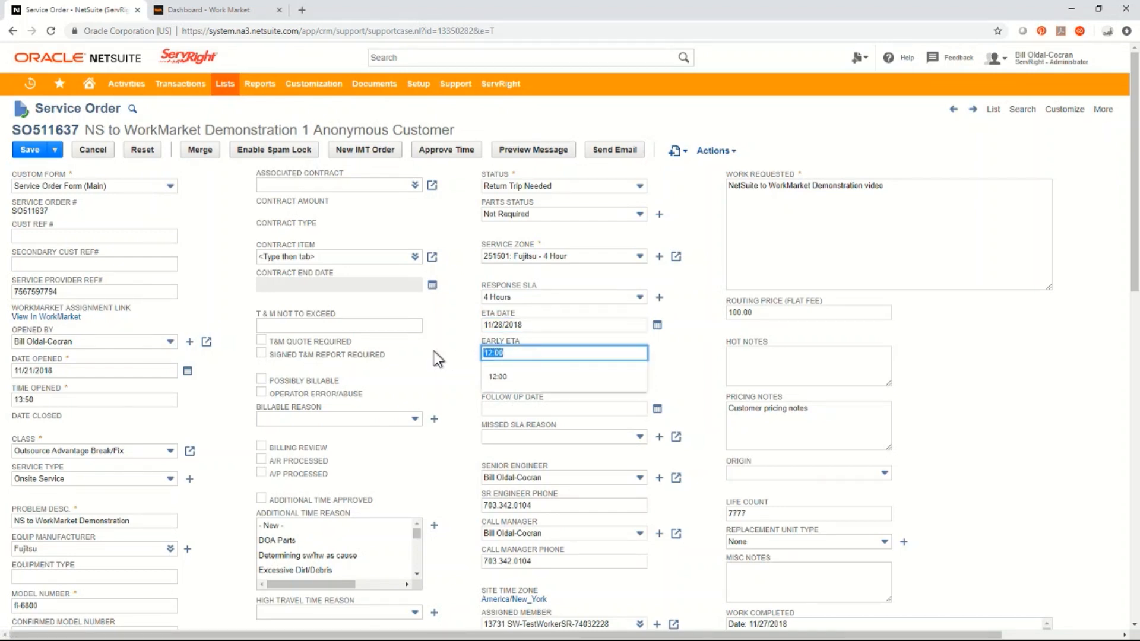
text(1400)
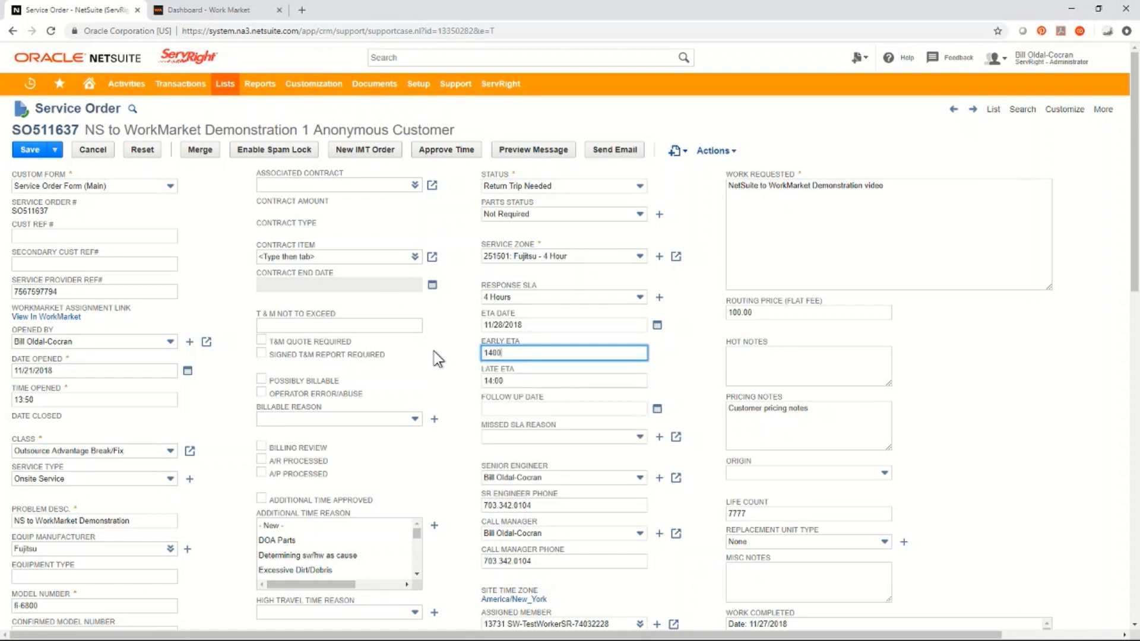
click(516, 380)
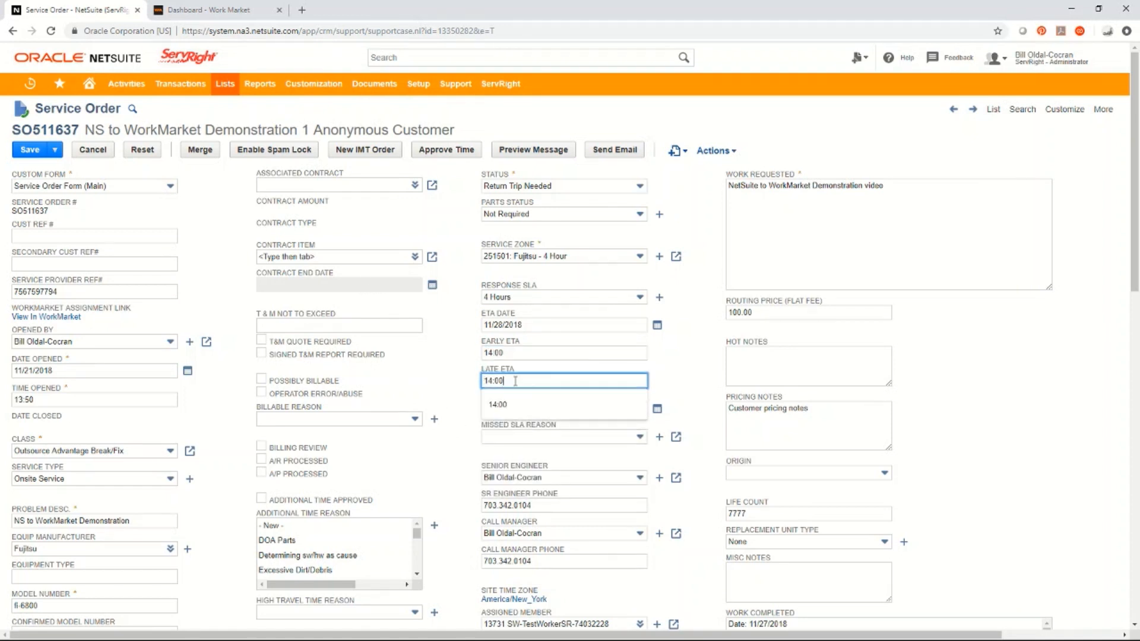
drag(515, 380, 449, 375)
text(1500)
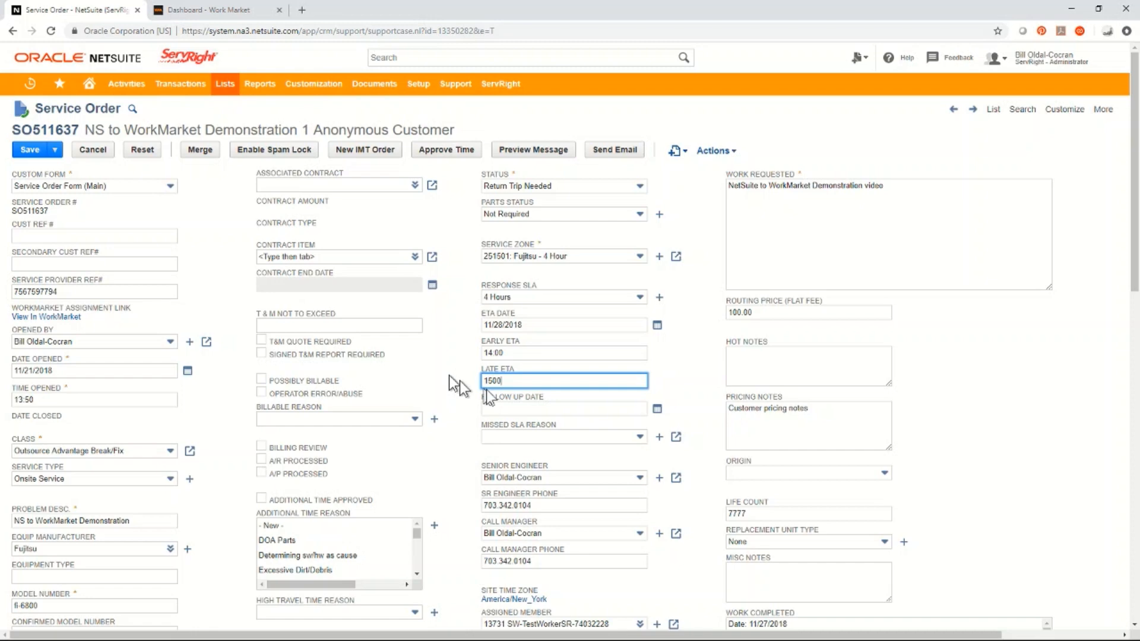
click(677, 361)
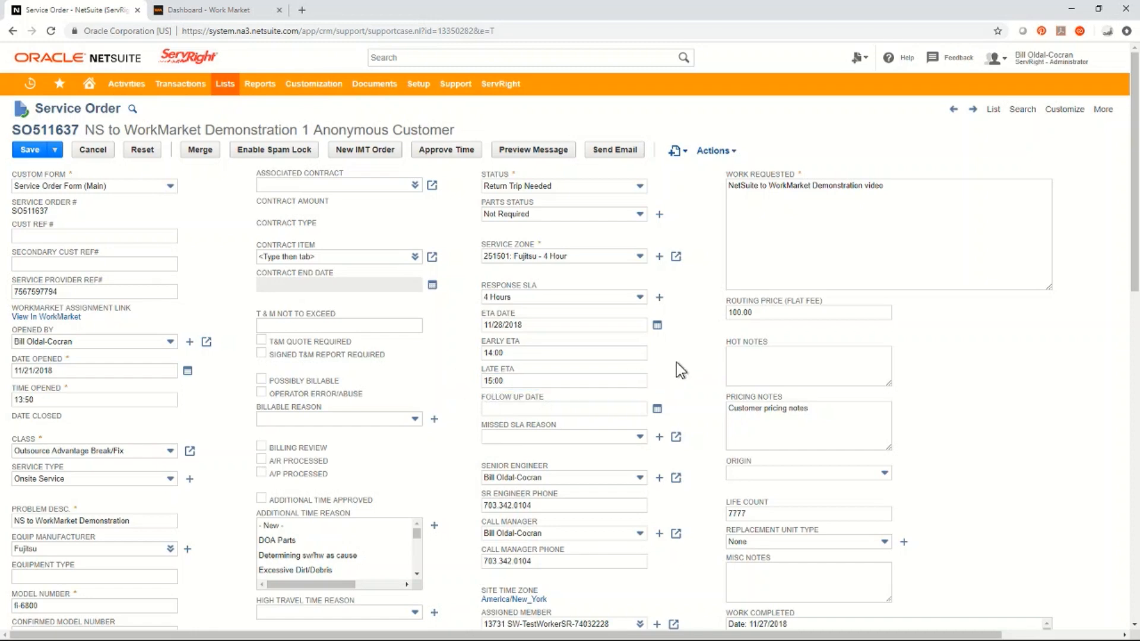
click(33, 151)
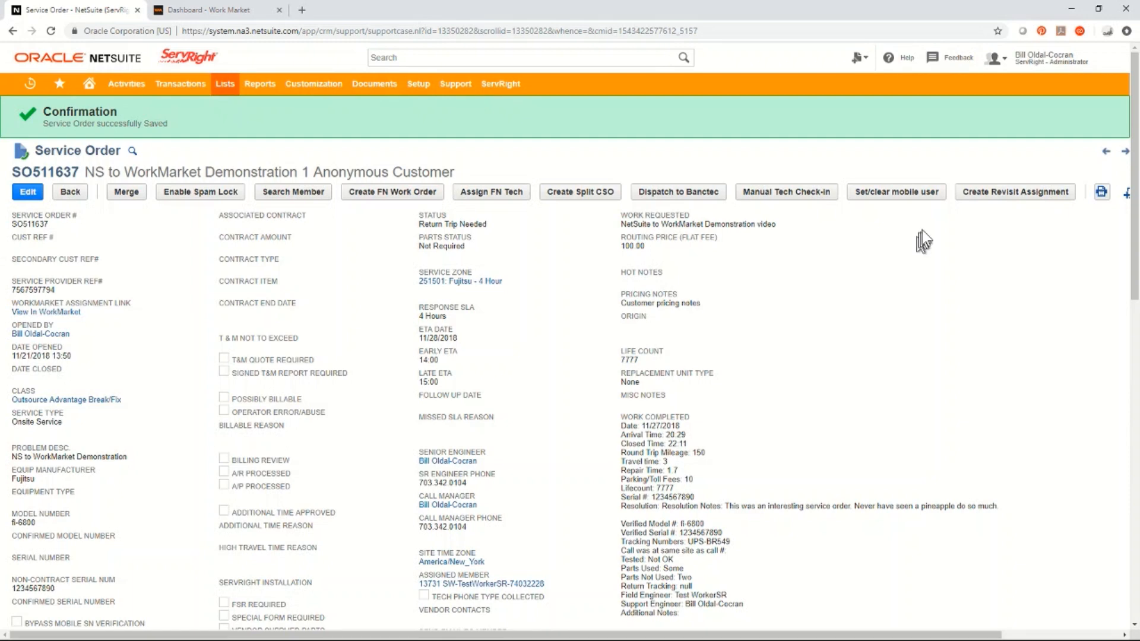
Step: Create the revisit assignment for the service order, accepting the ETA reminder and dismissing the creation message
click(1013, 200)
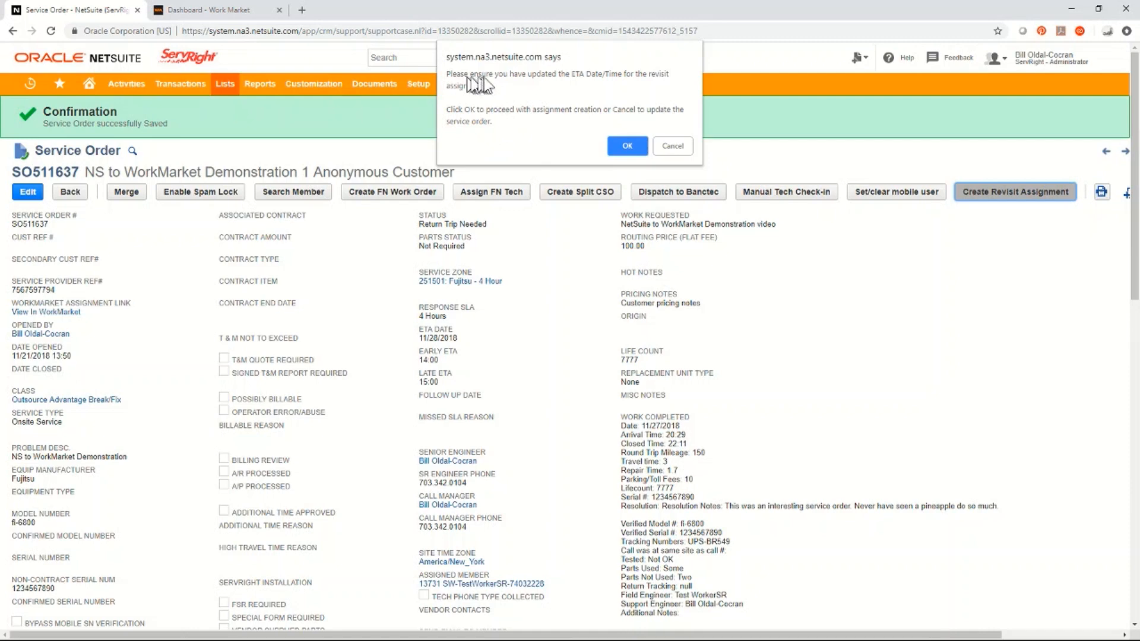
click(627, 146)
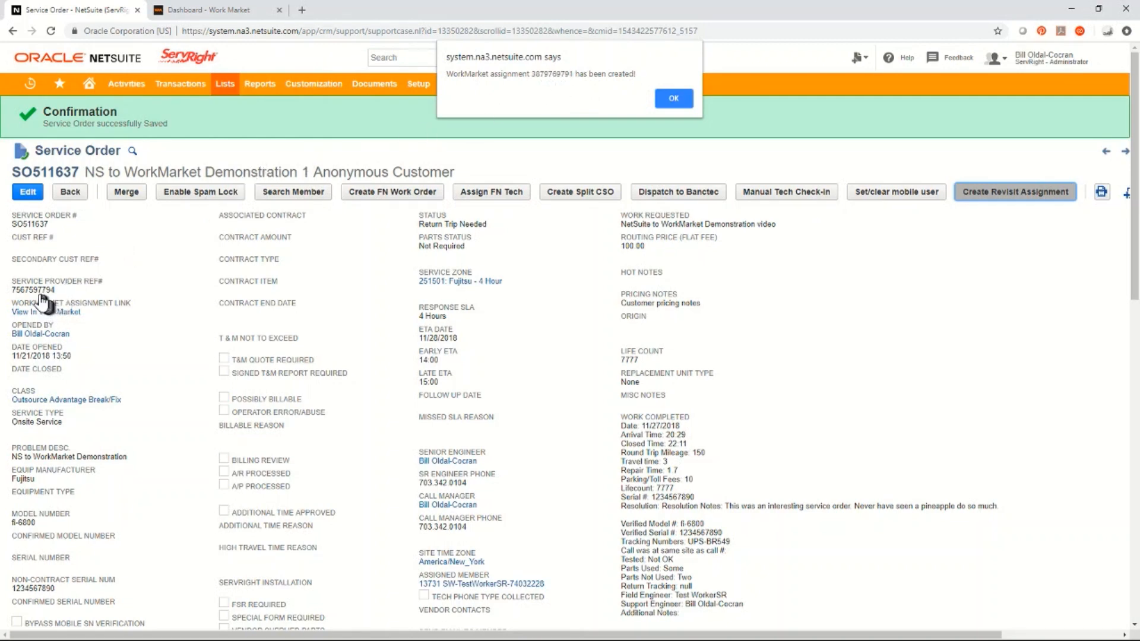
click(674, 99)
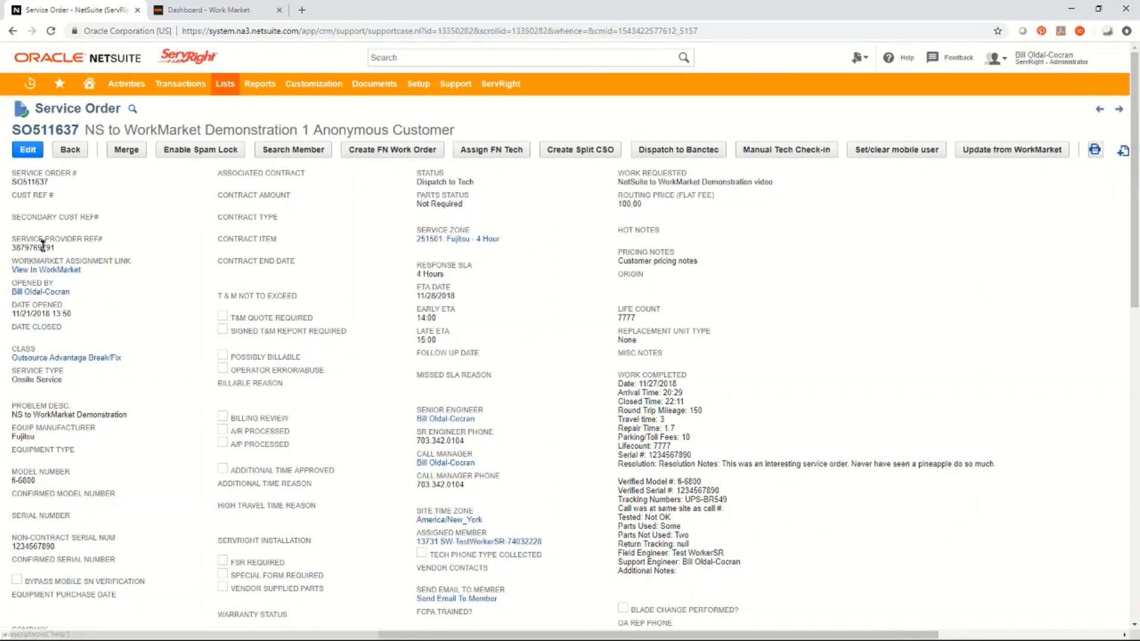
Step: Open the revisit assignment in WorkMarket, view the actions available on behalf of the invited worker, and close them without submitting
click(45, 269)
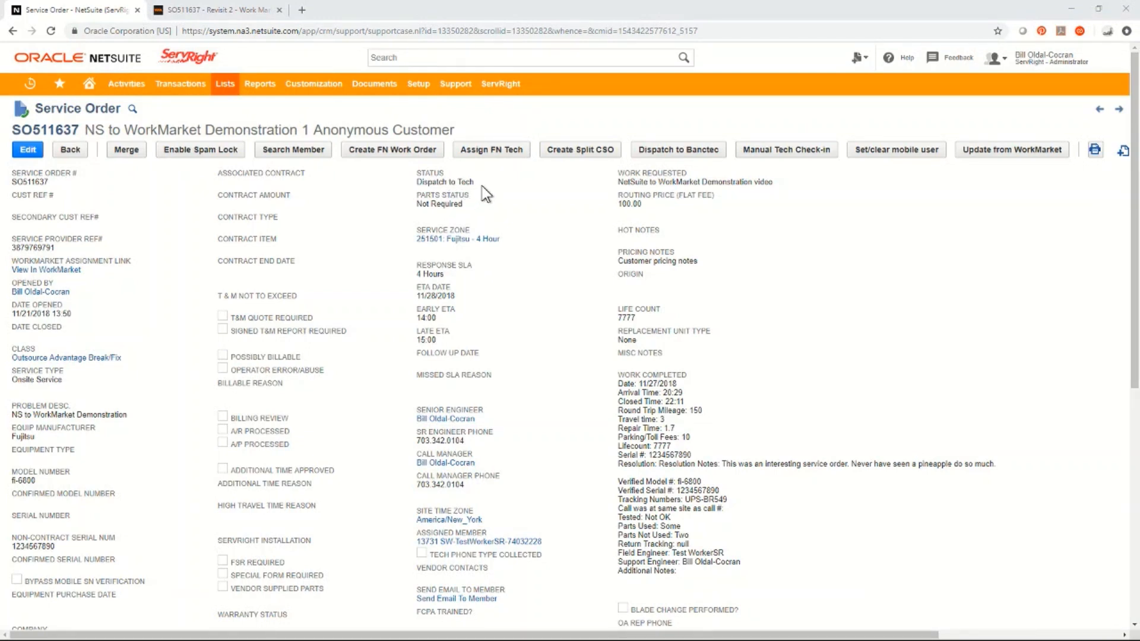
click(45, 270)
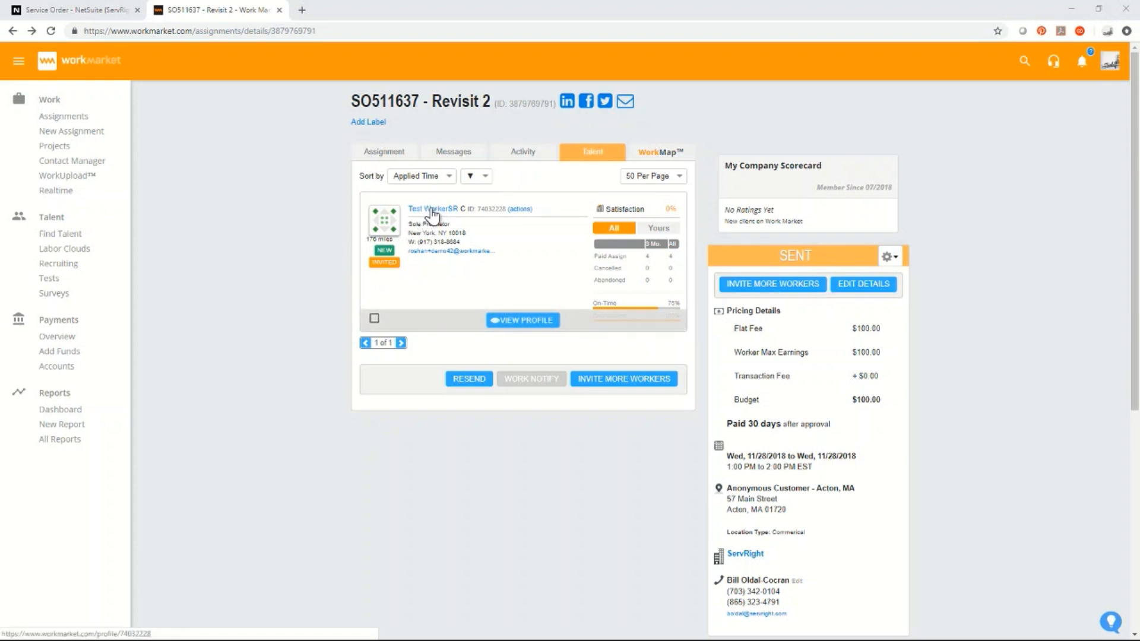
click(521, 210)
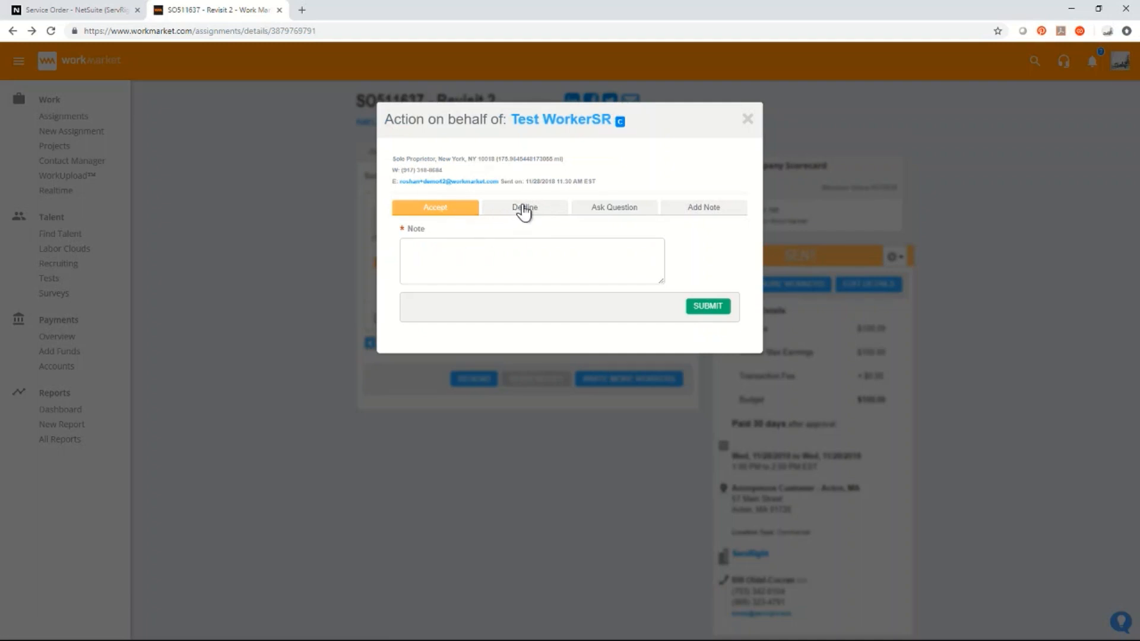
click(750, 123)
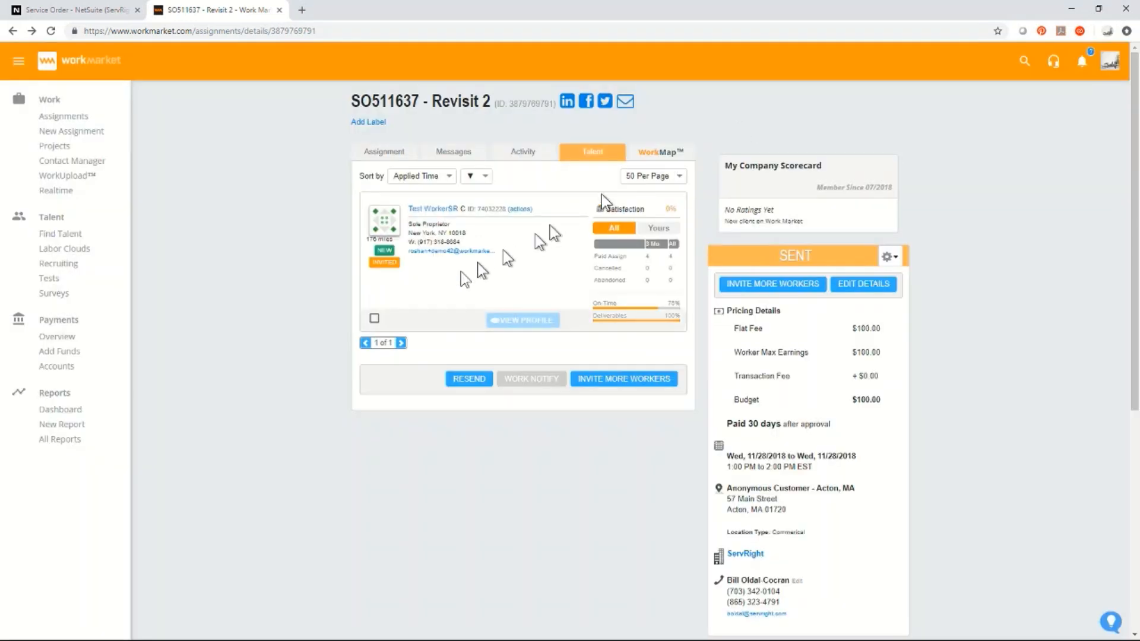
Step: Open the talent search for inviting more workers to the revisit and look through the workers within 60 miles
click(619, 383)
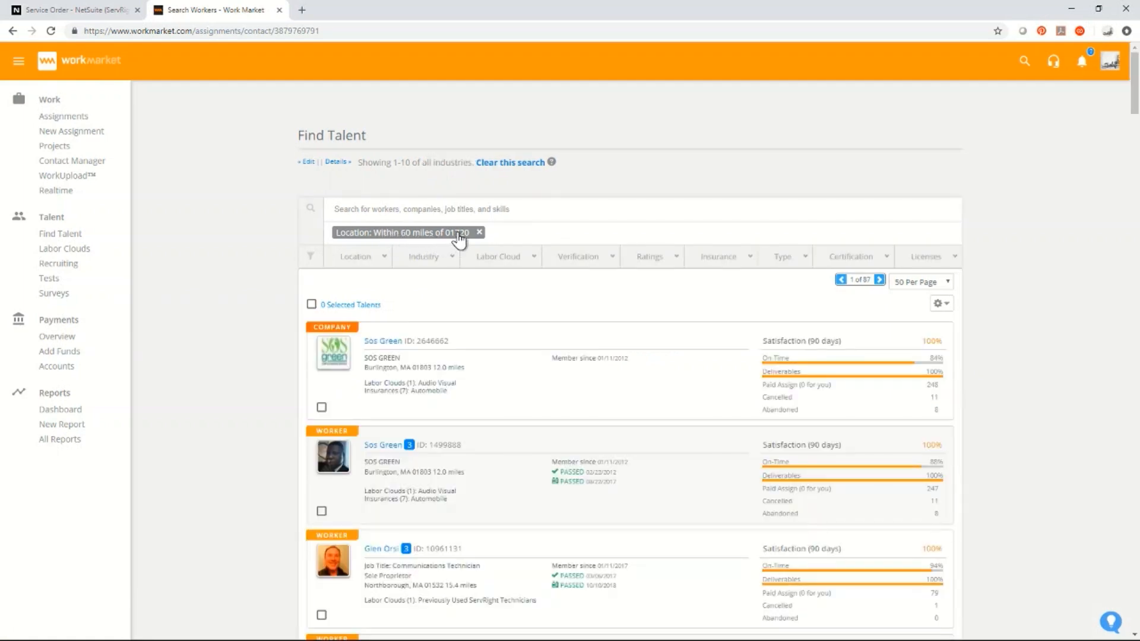
scroll(371, 442, down, 3)
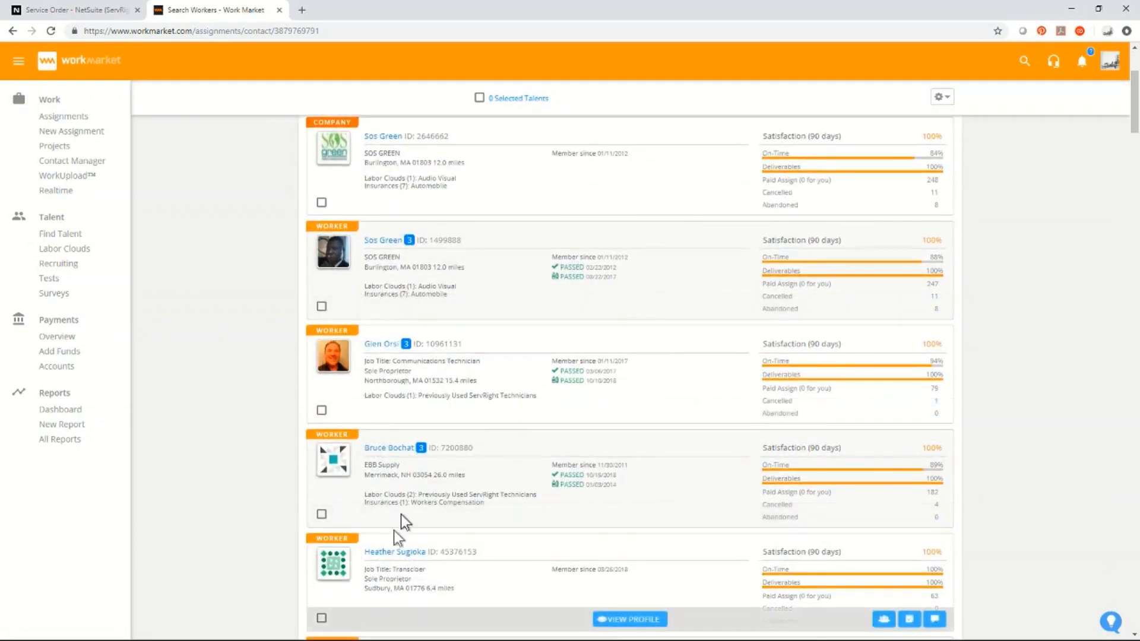
scroll(501, 410, up, 3)
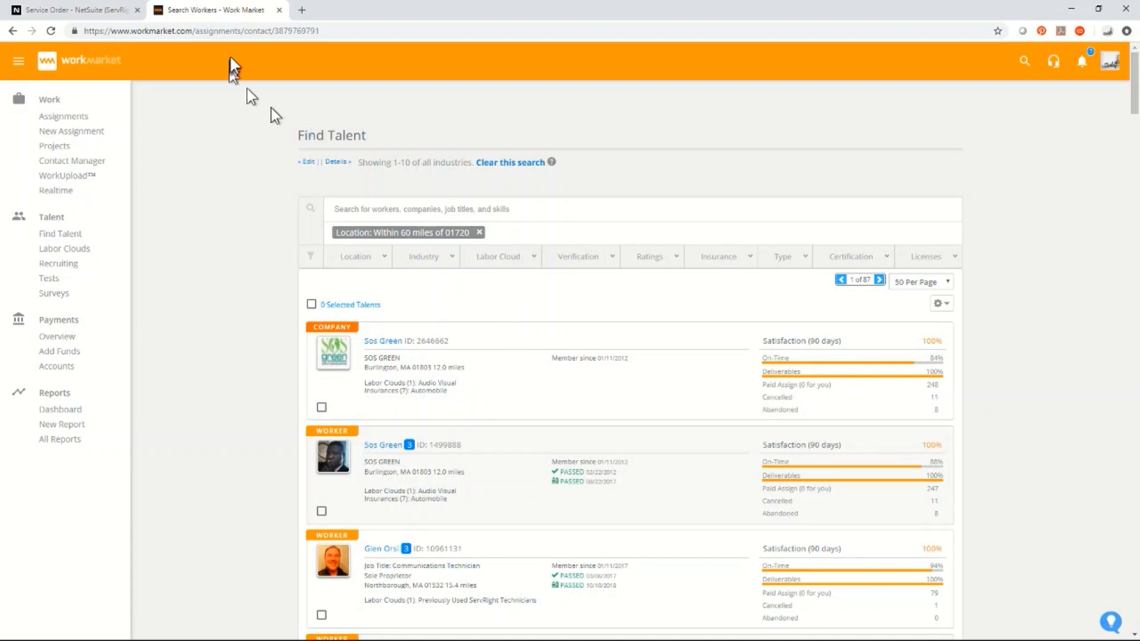
Step: Place the revisit's window beside the worker's WorkMarket window and apply for the Revisit 2 assignment as the worker, without proposing alternate terms
click(13, 31)
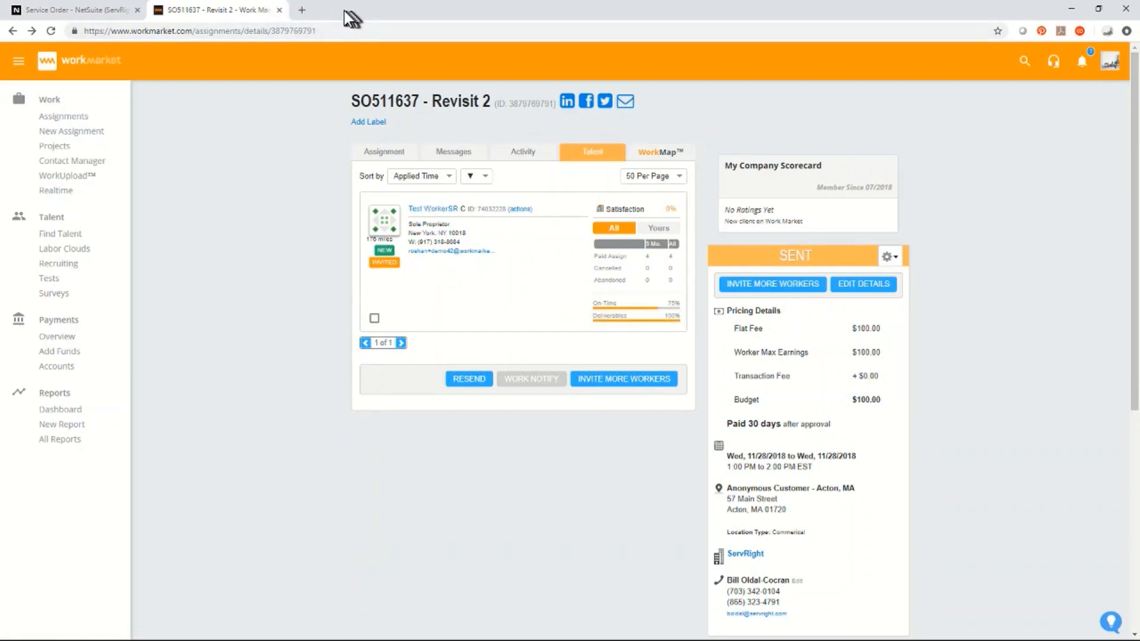
drag(327, 13, 1131, 40)
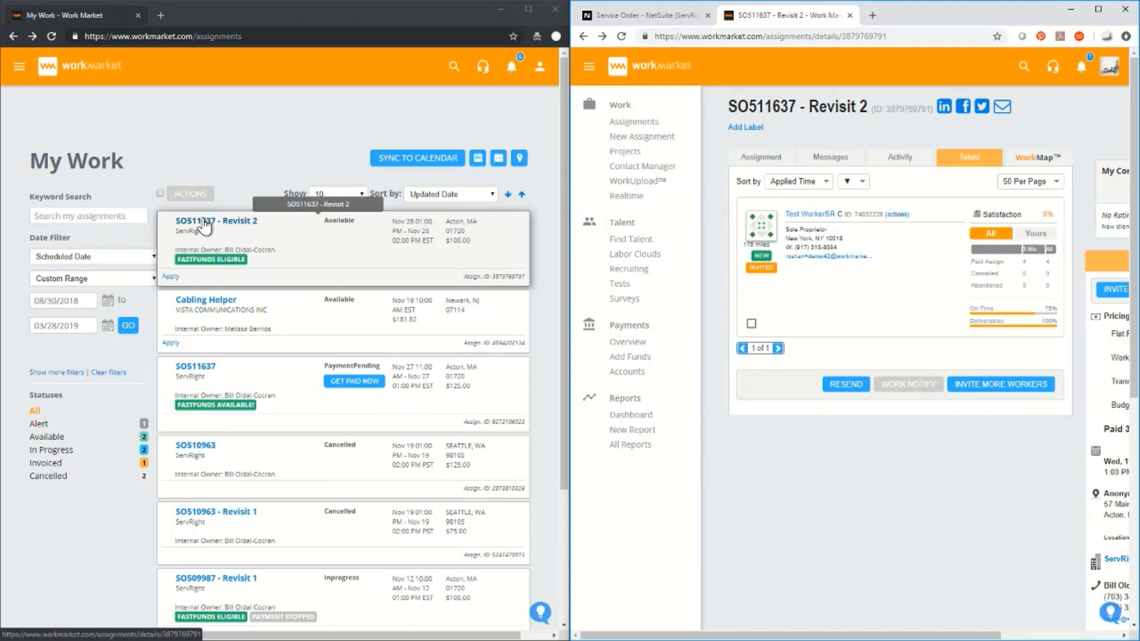
click(171, 277)
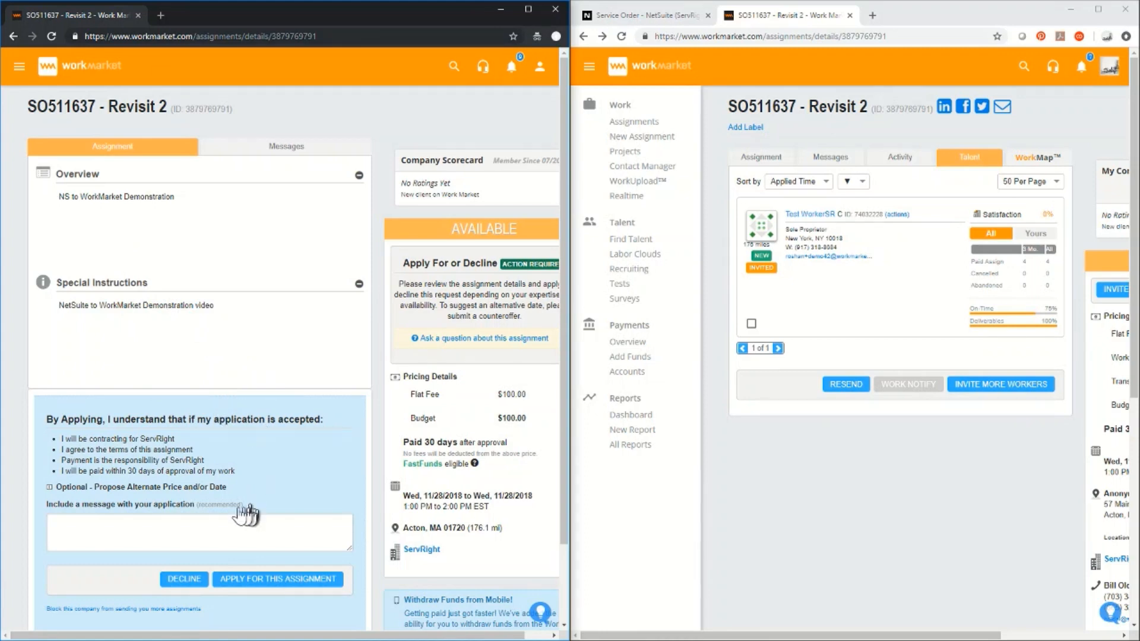
scroll(284, 344, down, 2)
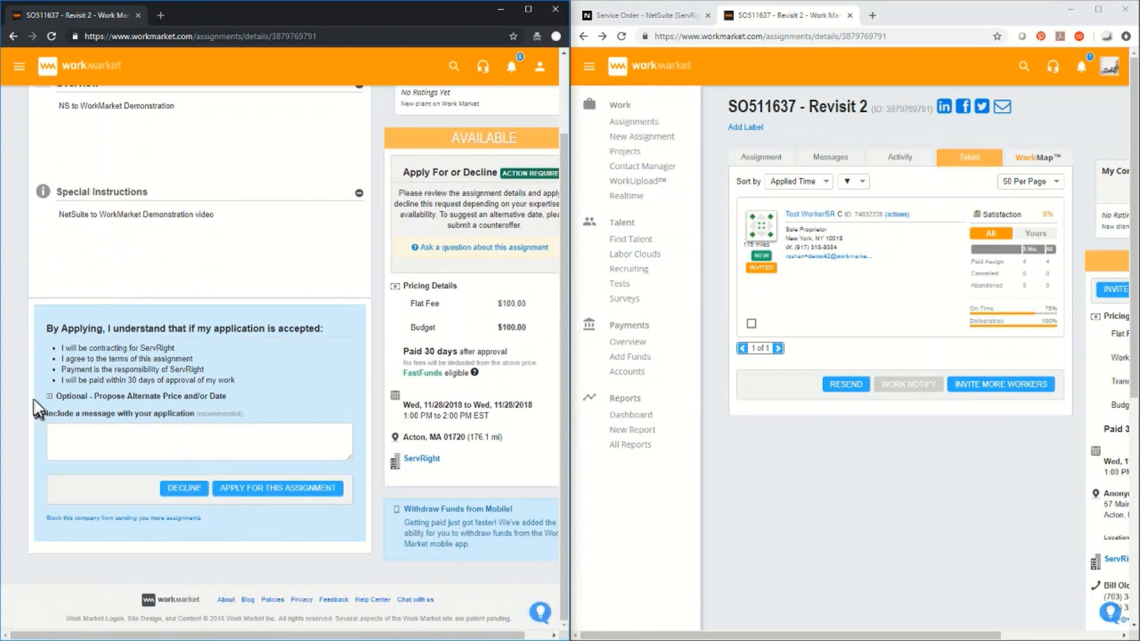
click(48, 396)
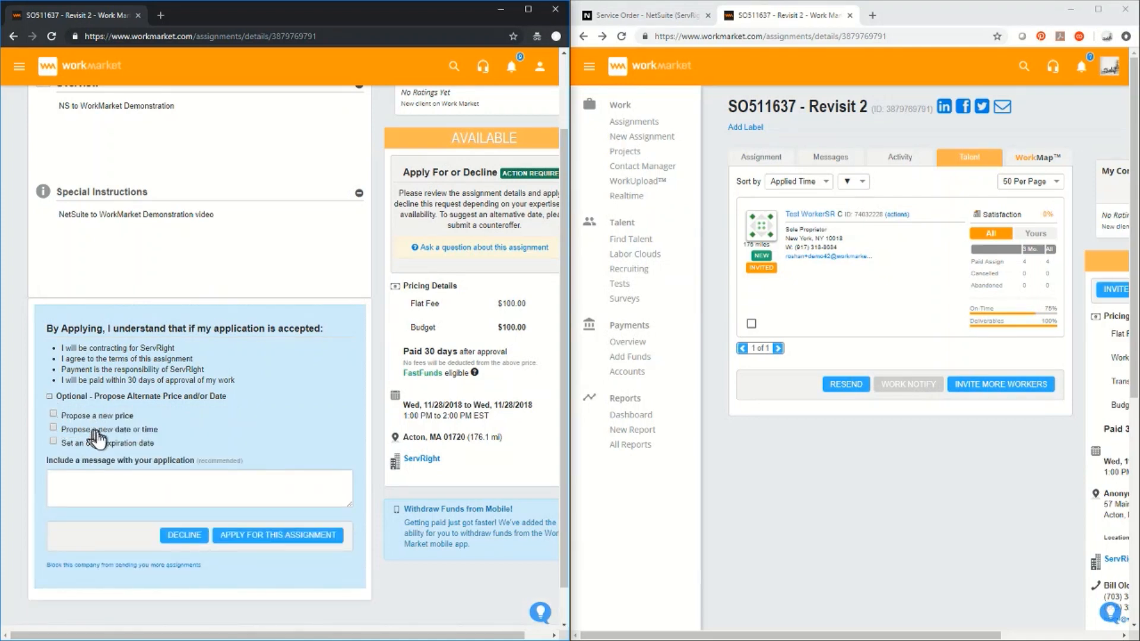
click(49, 396)
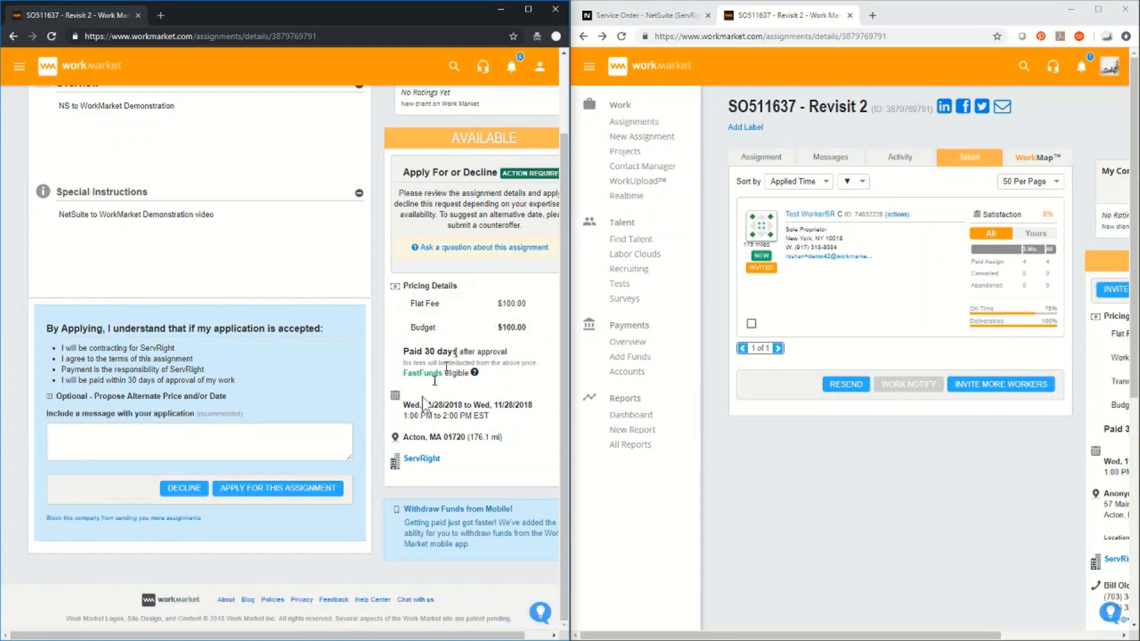
click(260, 489)
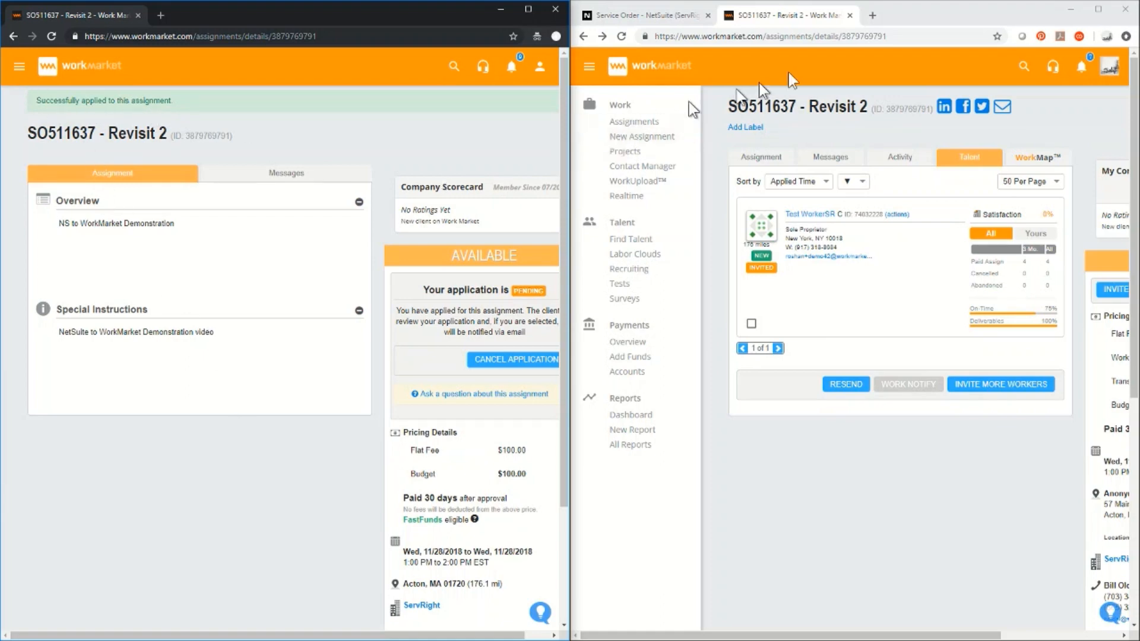
Step: Maximize the dispatcher's browser window, switch to the NetSuite service order, and update it from WorkMarket to bring in the worker's application
drag(931, 23, 608, 23)
drag(769, 27, 641, 42)
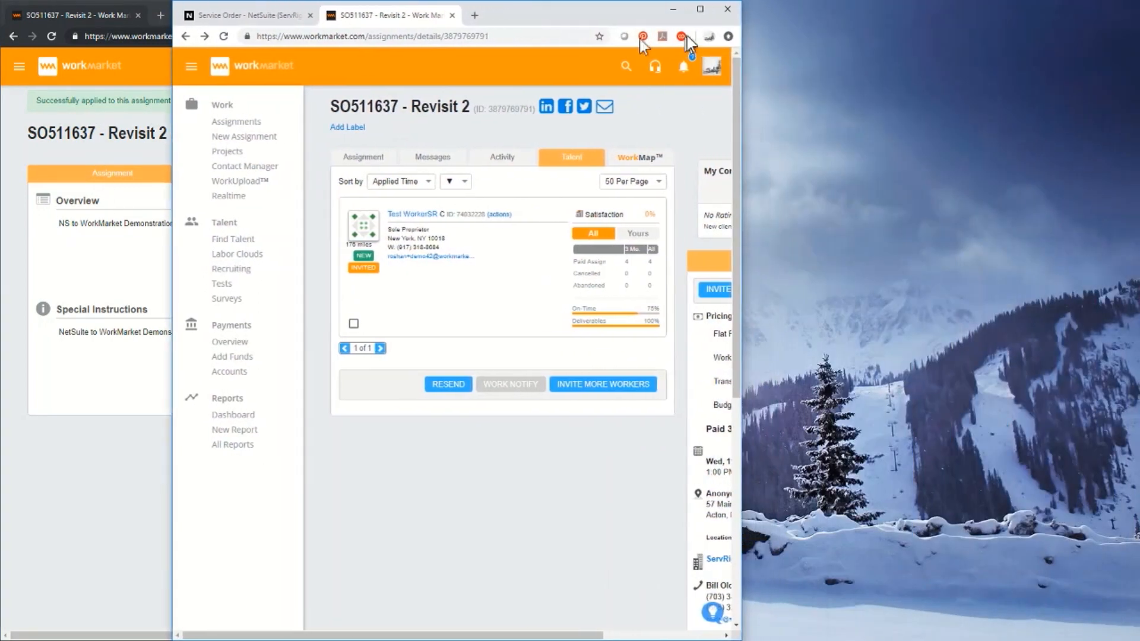
click(700, 9)
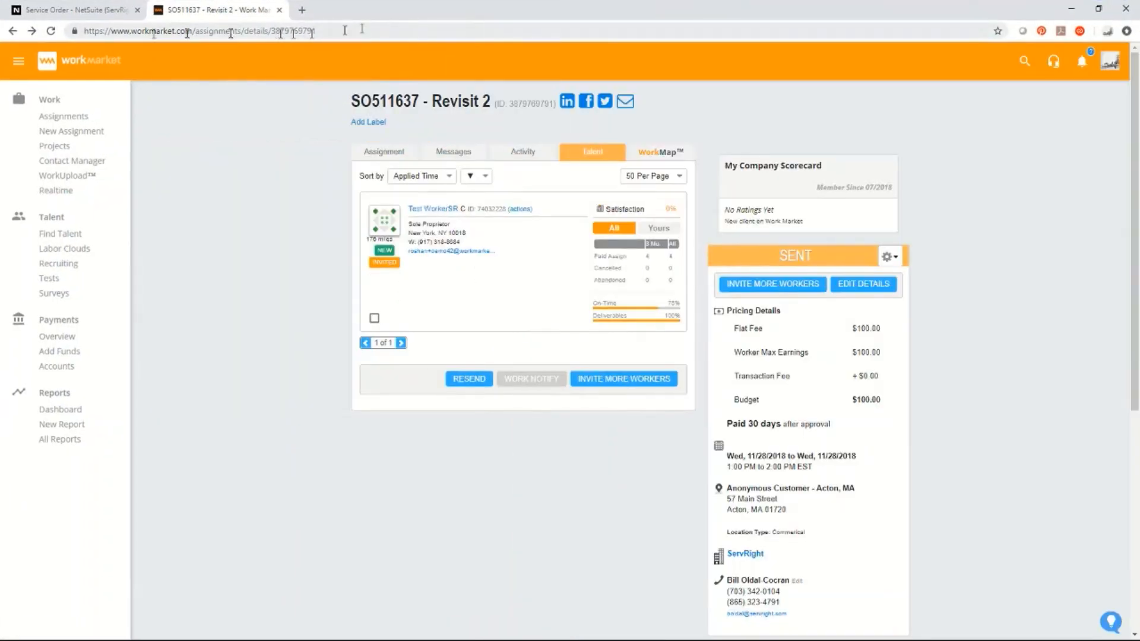
click(56, 10)
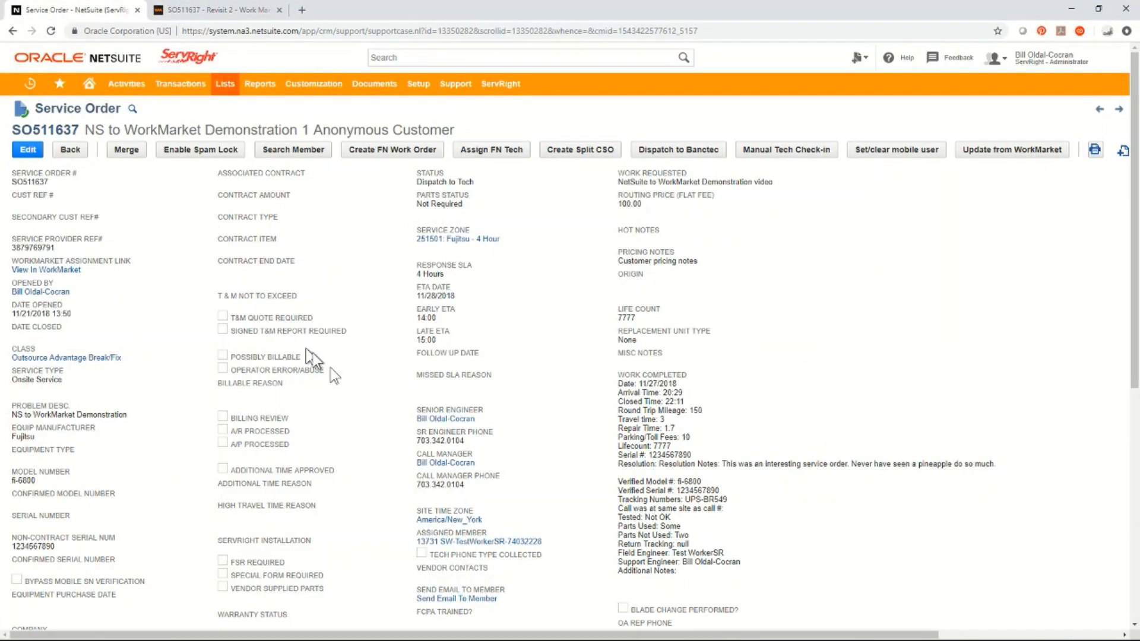
click(988, 155)
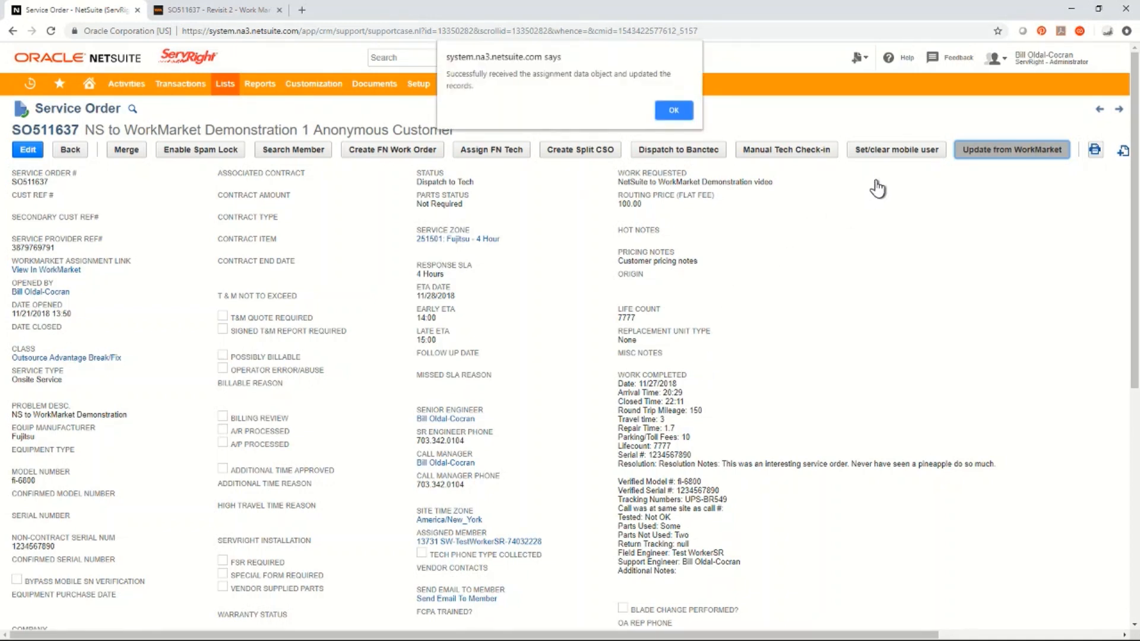
click(675, 110)
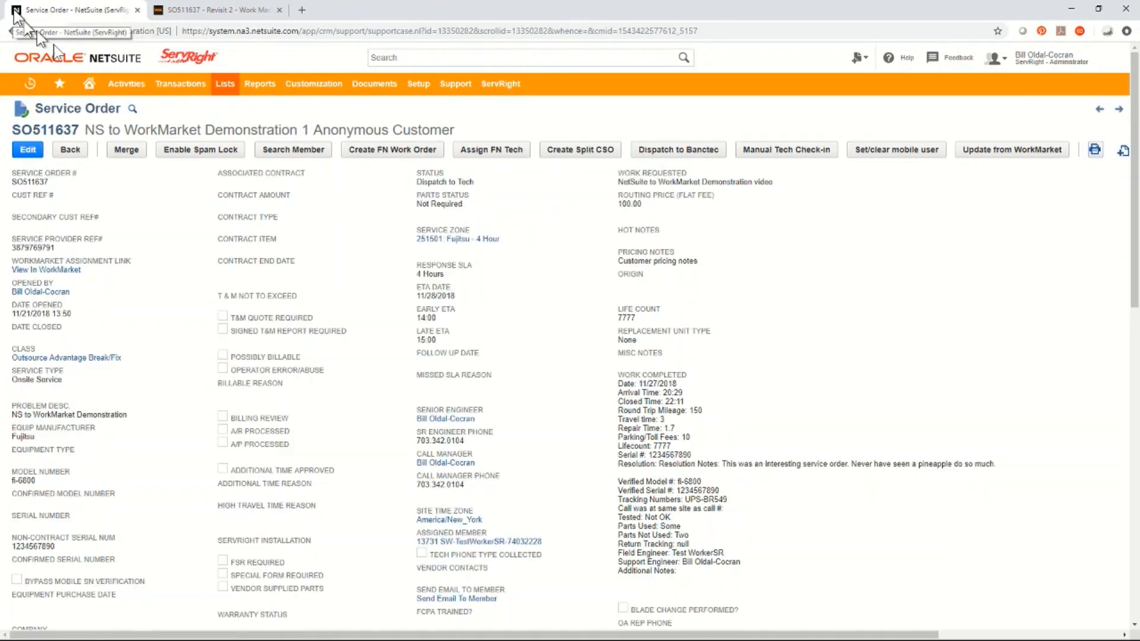
Step: Accept the test worker's 100 flat fee offer among the service order's WorkMarket offers, confirm the assignment, and reload the record
scroll(527, 389, down, 11)
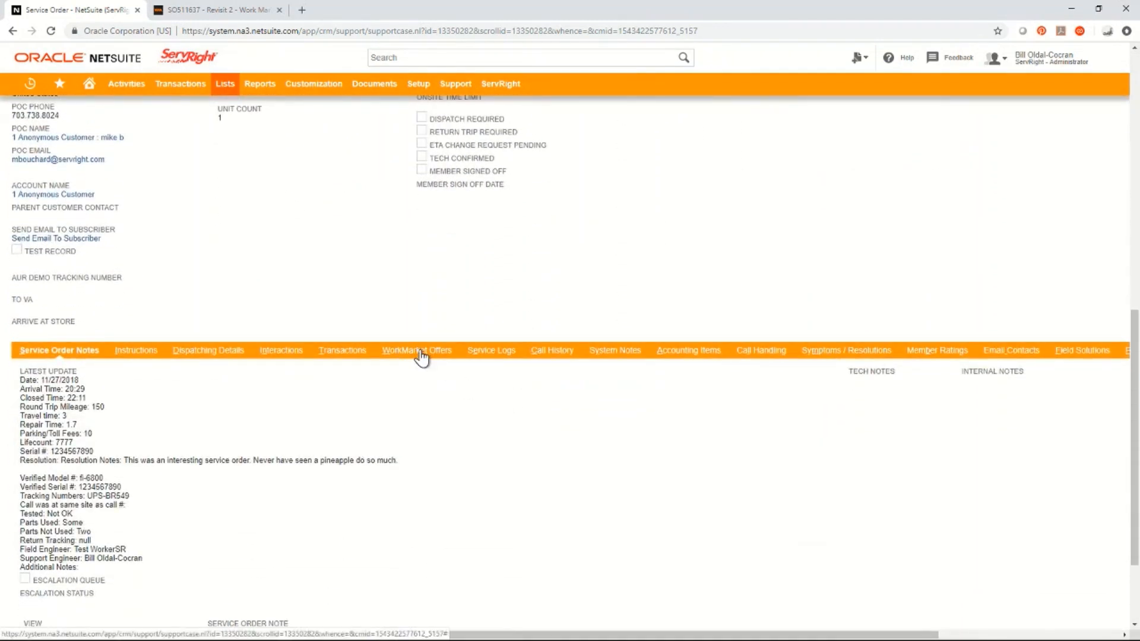
click(420, 351)
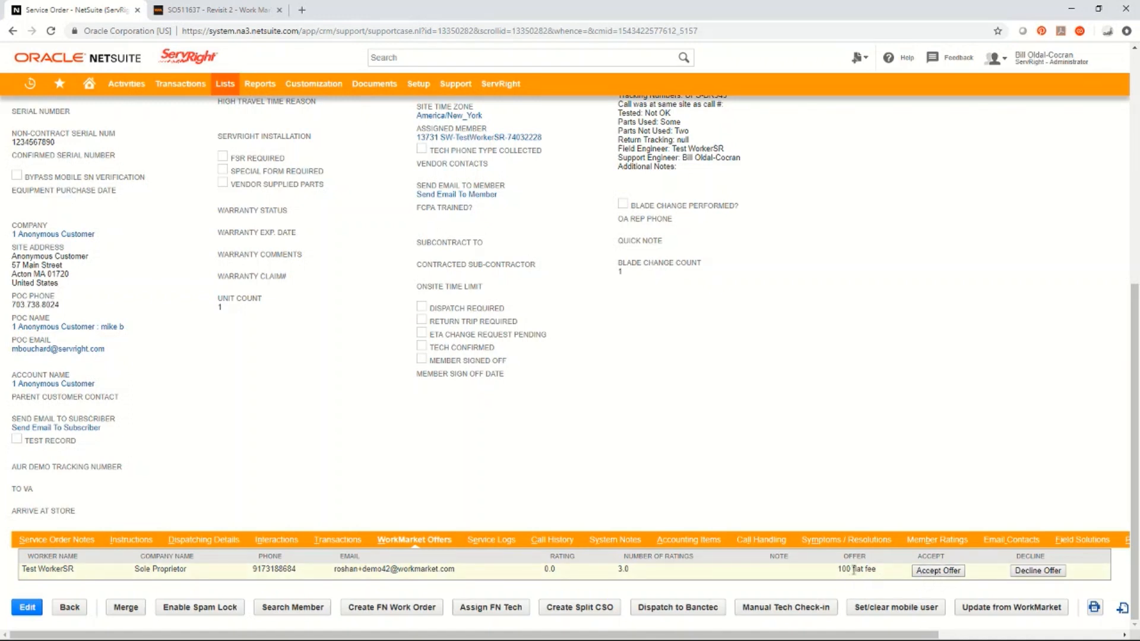
click(939, 571)
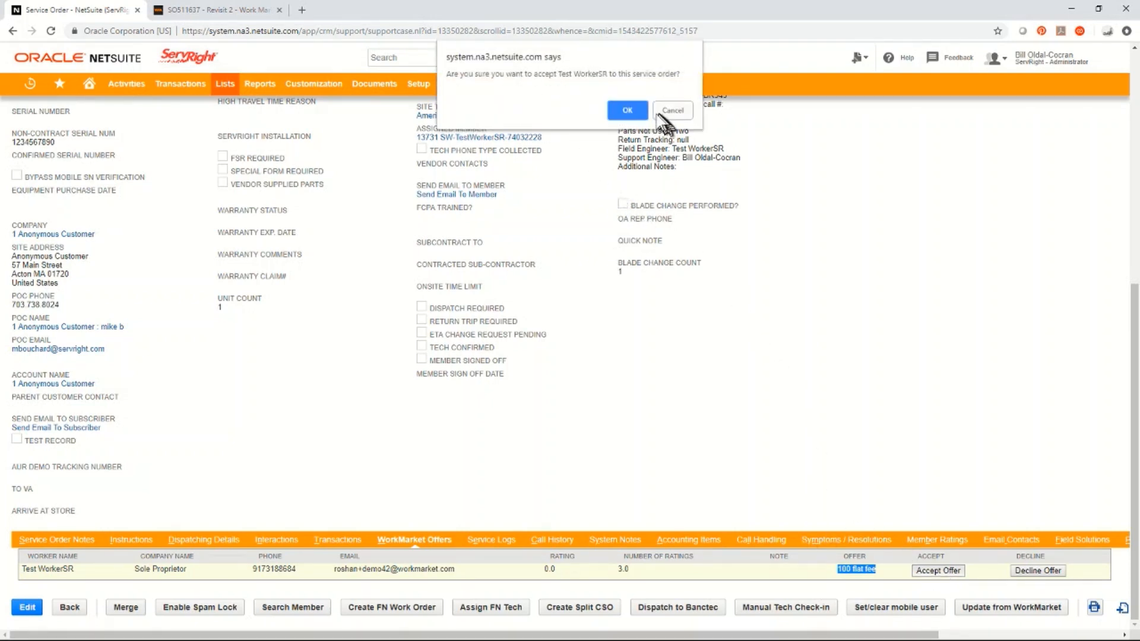
click(625, 109)
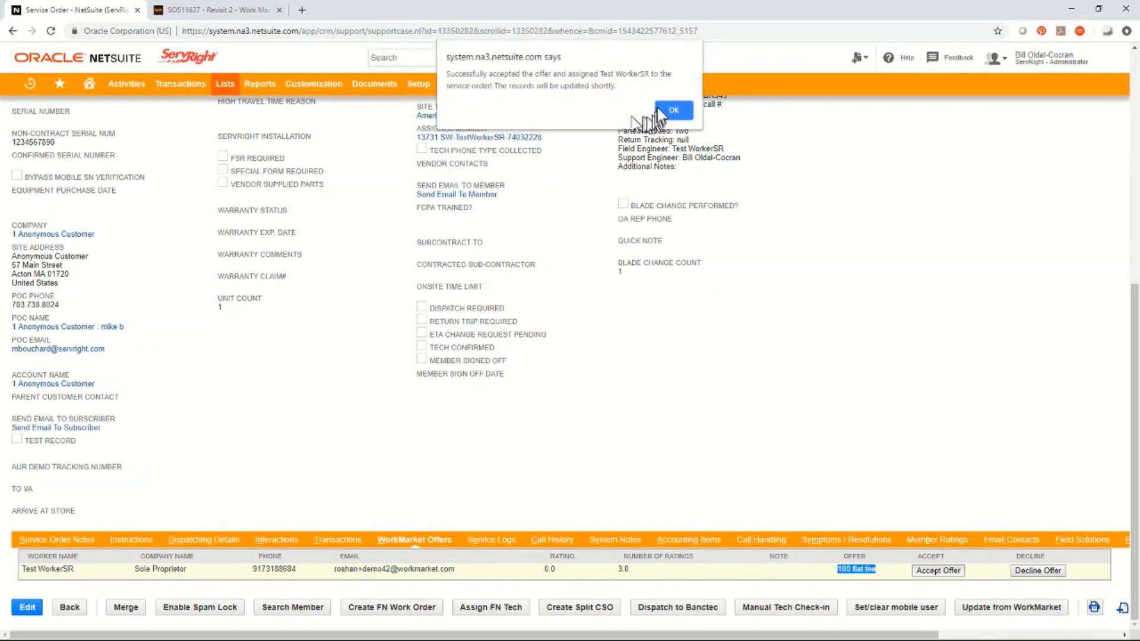
click(672, 112)
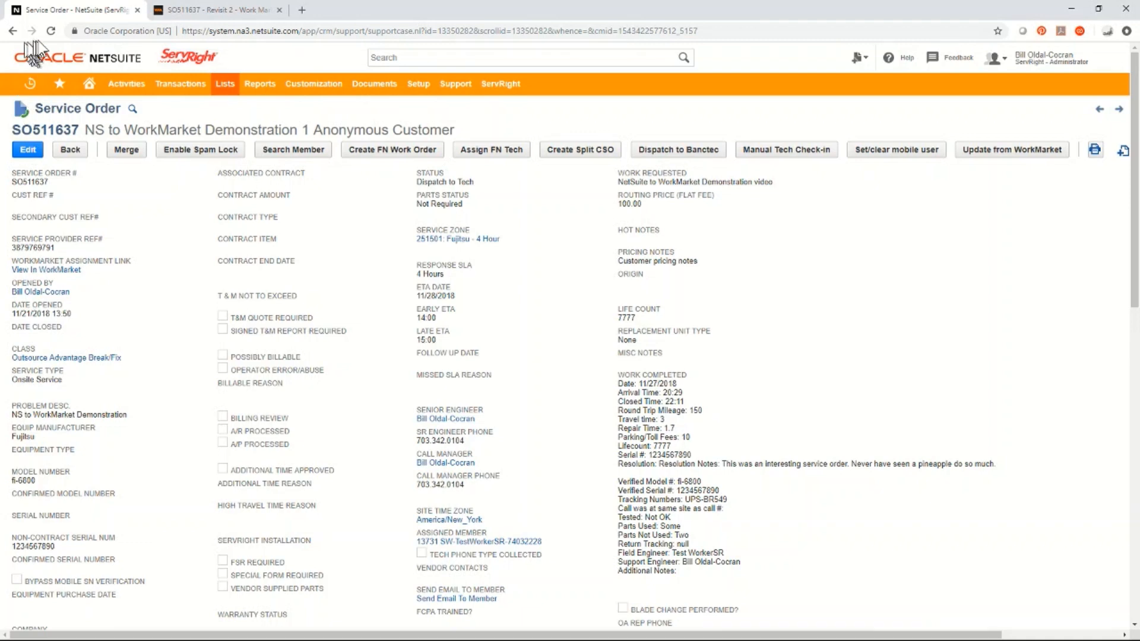
click(50, 30)
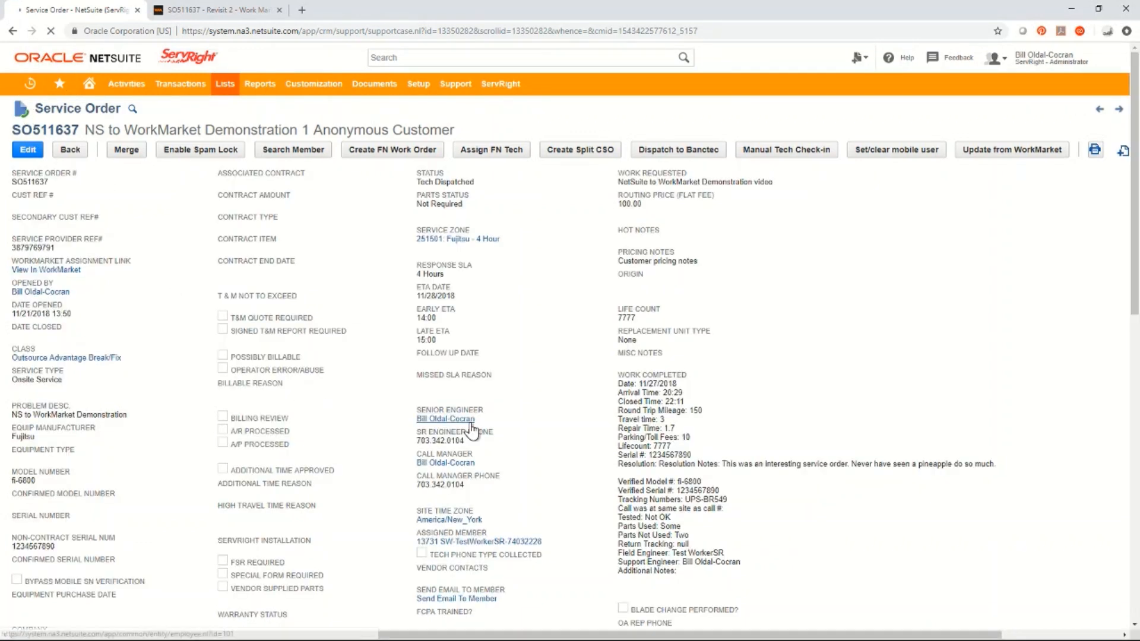
Step: Check the service order's status and service logs, view the original assignment in WorkMarket from its log entry, and return to NetSuite
triple_click(463, 183)
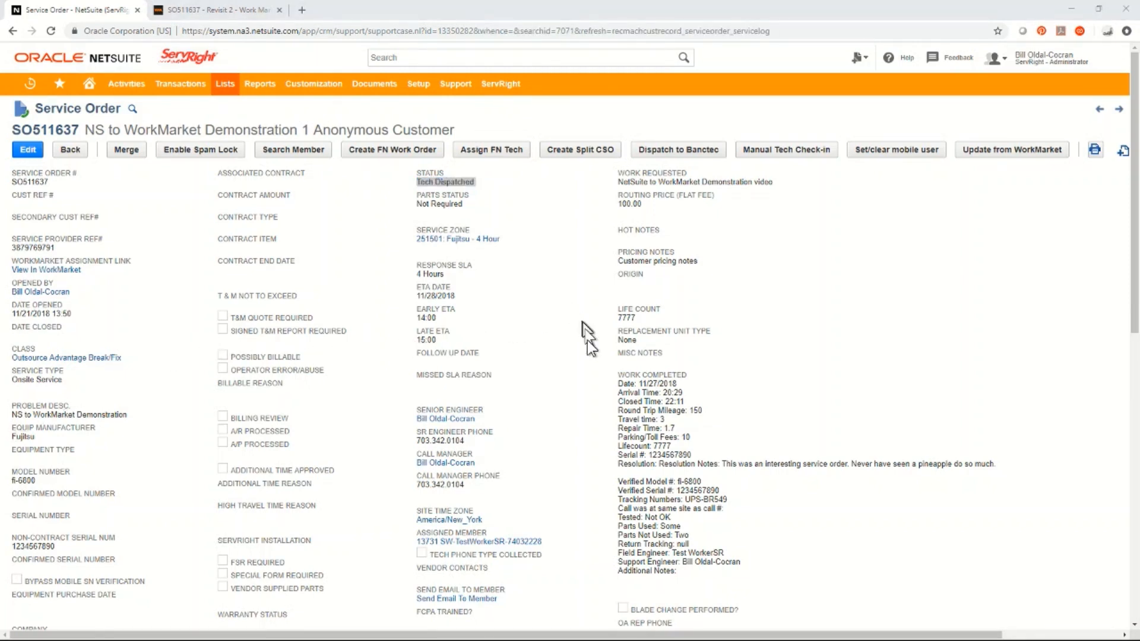
scroll(616, 386, down, 10)
scroll(605, 403, down, 1)
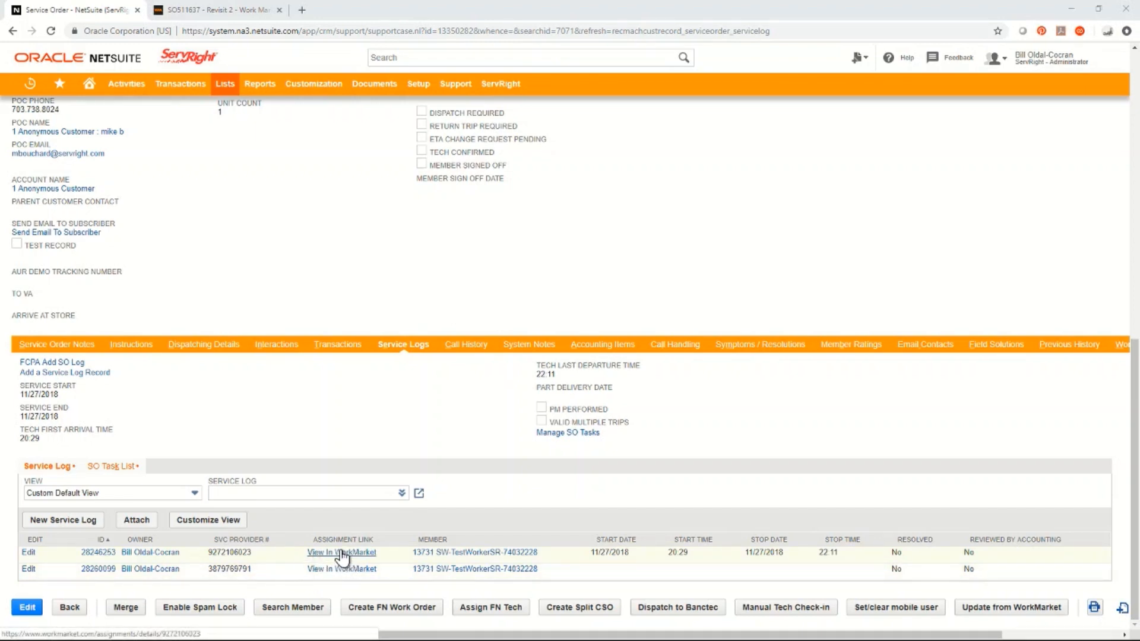
click(342, 552)
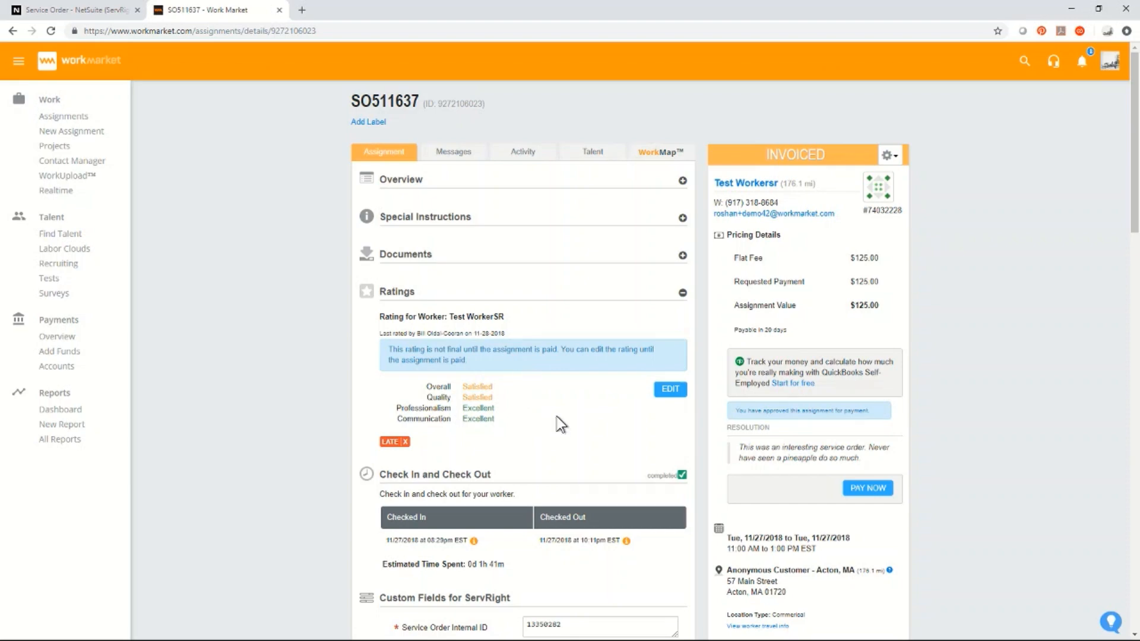
click(57, 13)
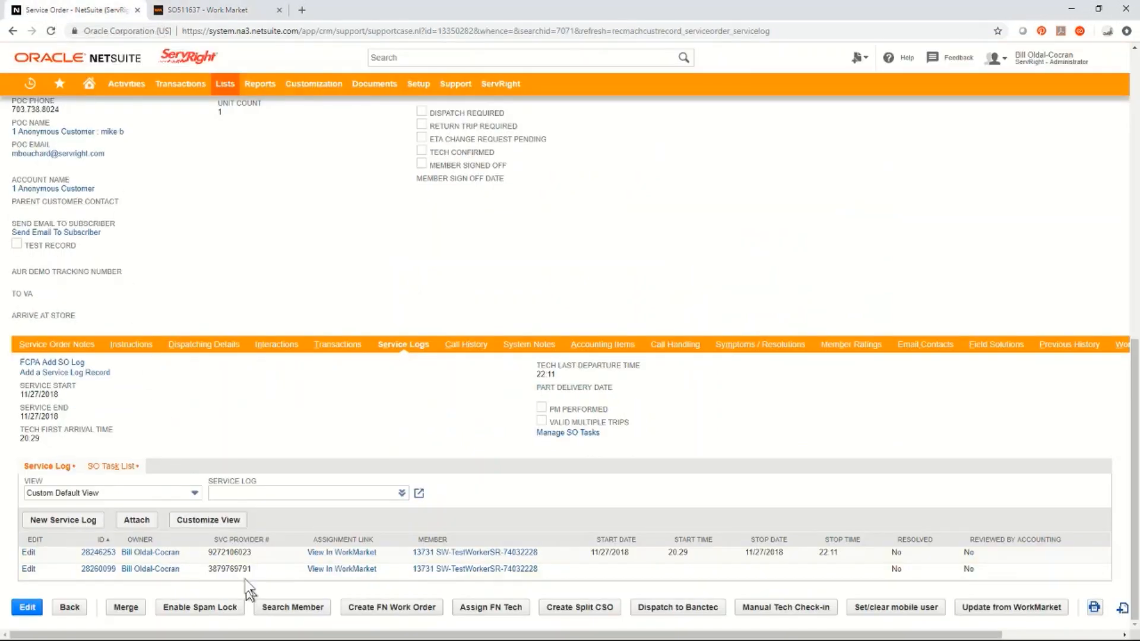
Step: Open the Revisit 2 assignment in WorkMarket from the second service log entry and enter "yes" for the worker custom field Enroute
click(337, 570)
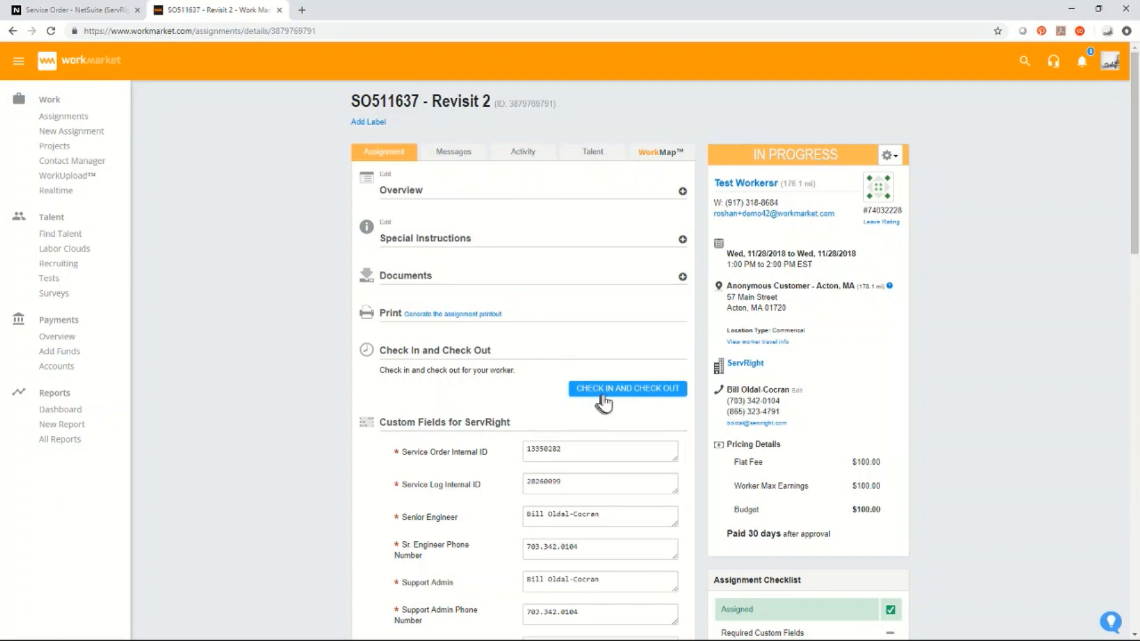
scroll(527, 416, down, 8)
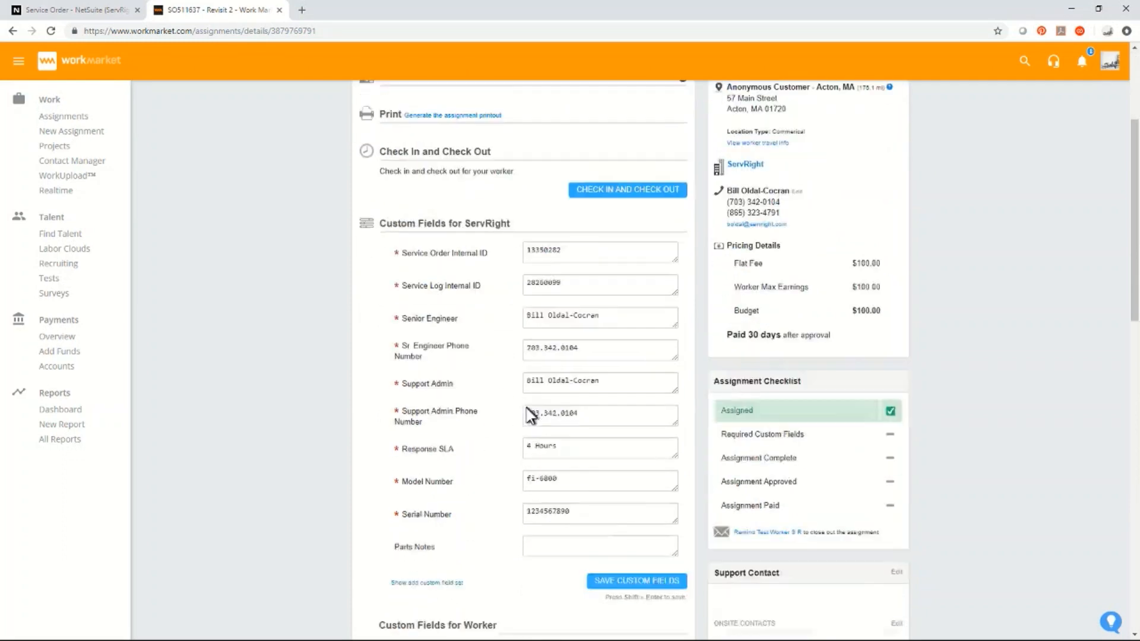
scroll(523, 425, down, 3)
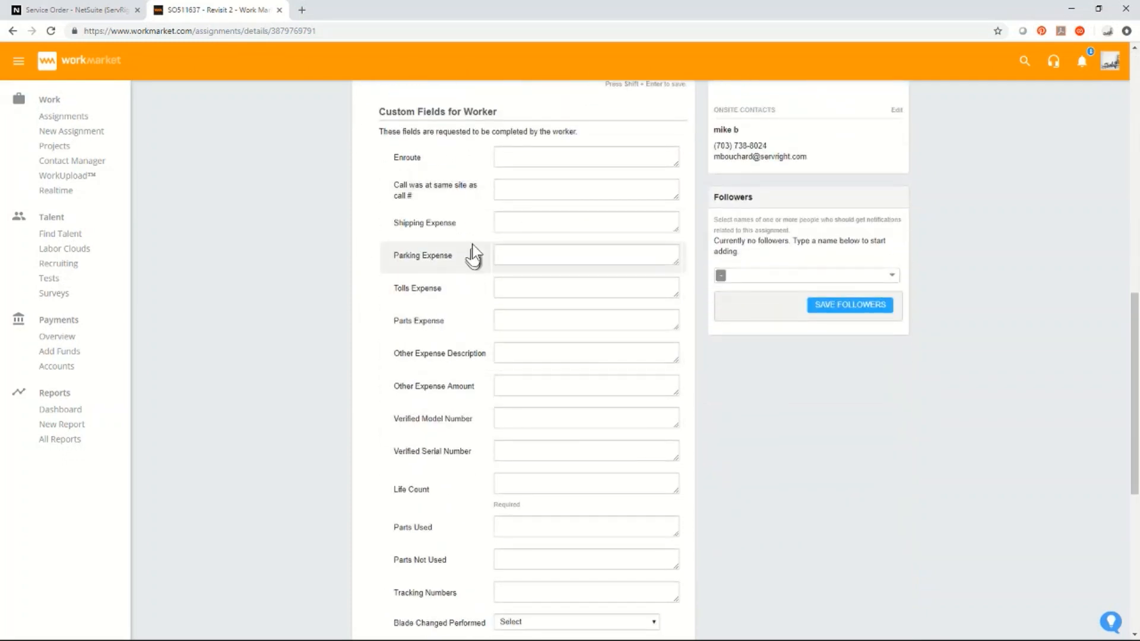
click(514, 157)
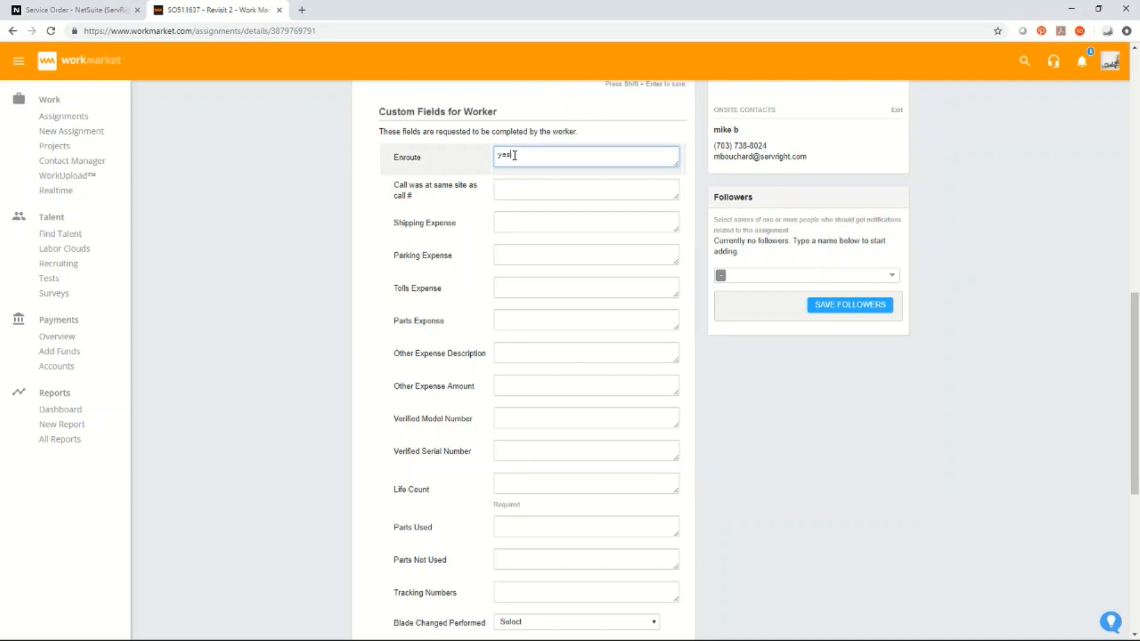
Step: Set the worker custom field SoW to "I agree" and save the custom fields
scroll(460, 425, down, 6)
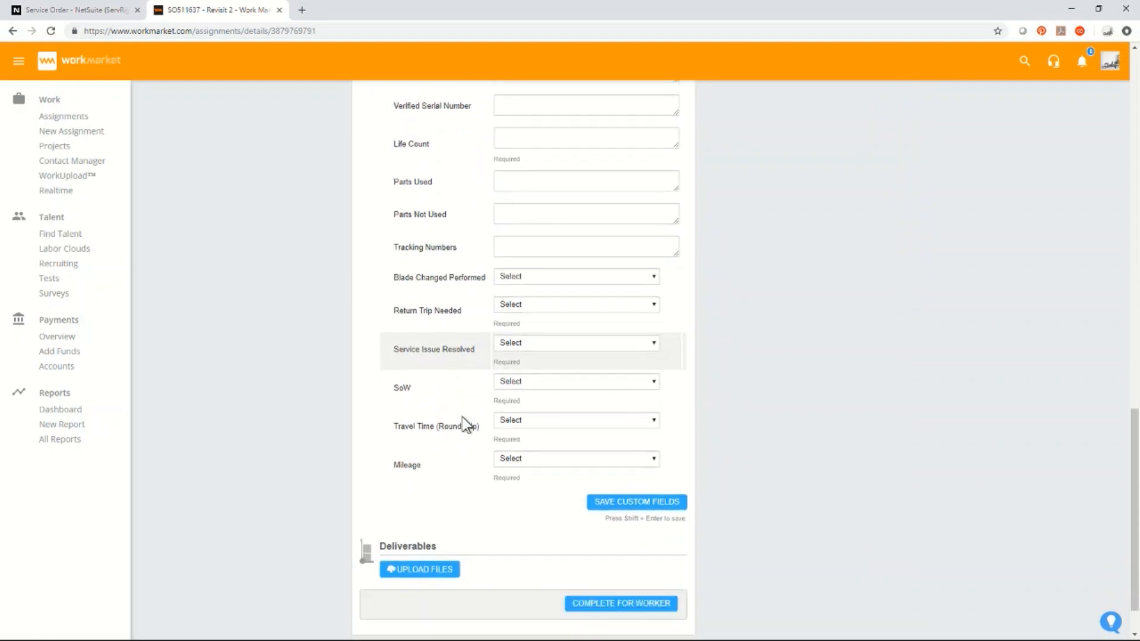
scroll(467, 425, down, 1)
click(653, 334)
click(552, 367)
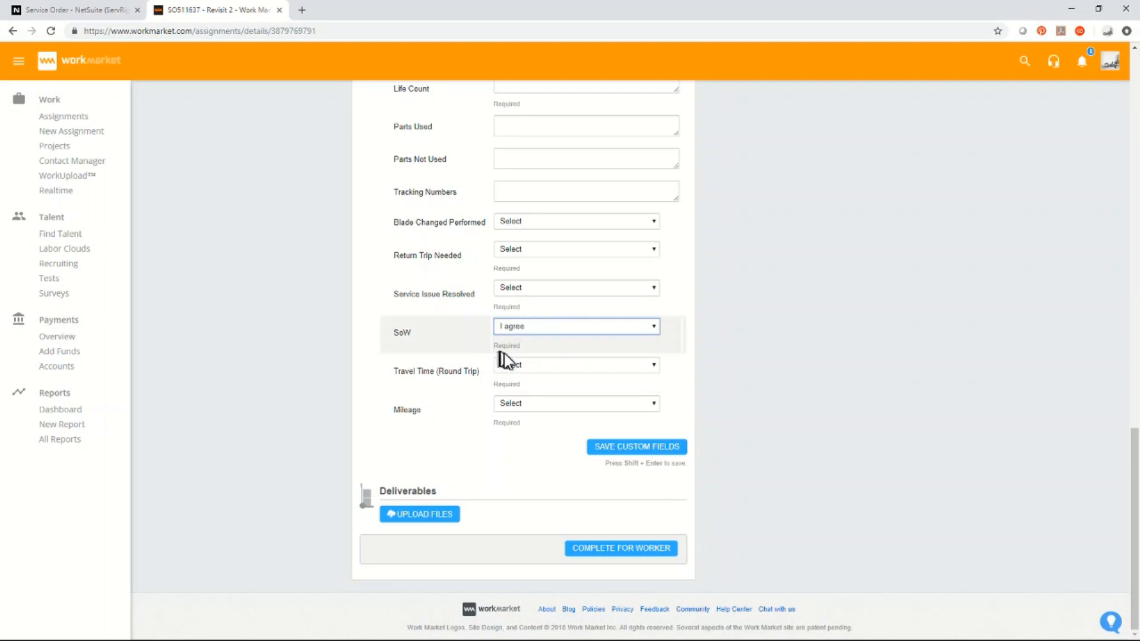
scroll(515, 337, up, 4)
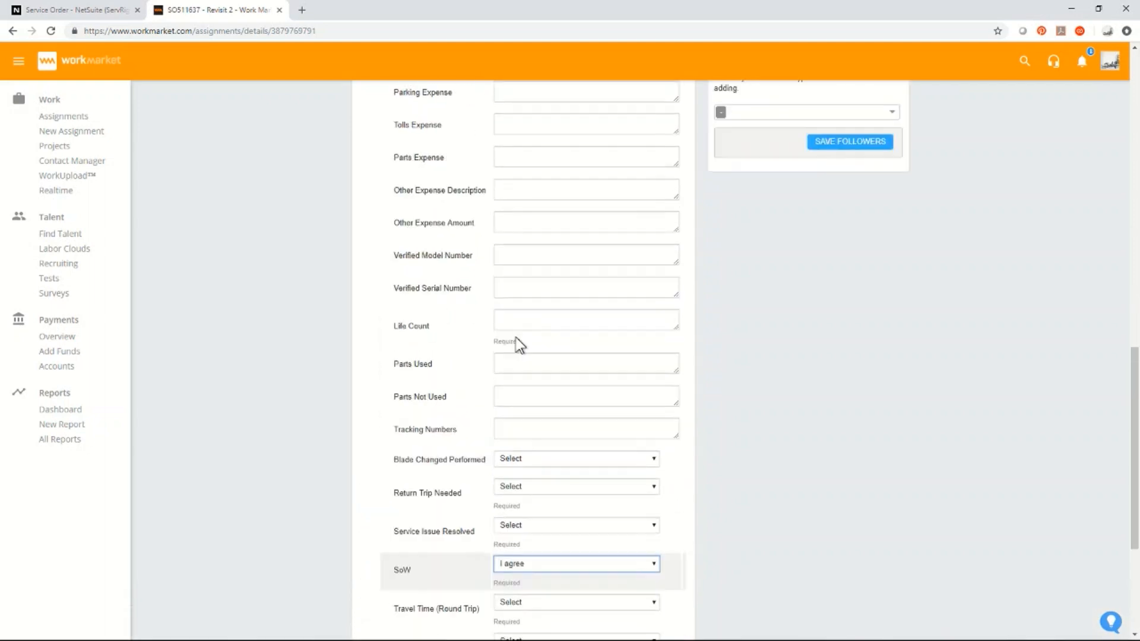
scroll(516, 338, up, 3)
scroll(516, 336, down, 7)
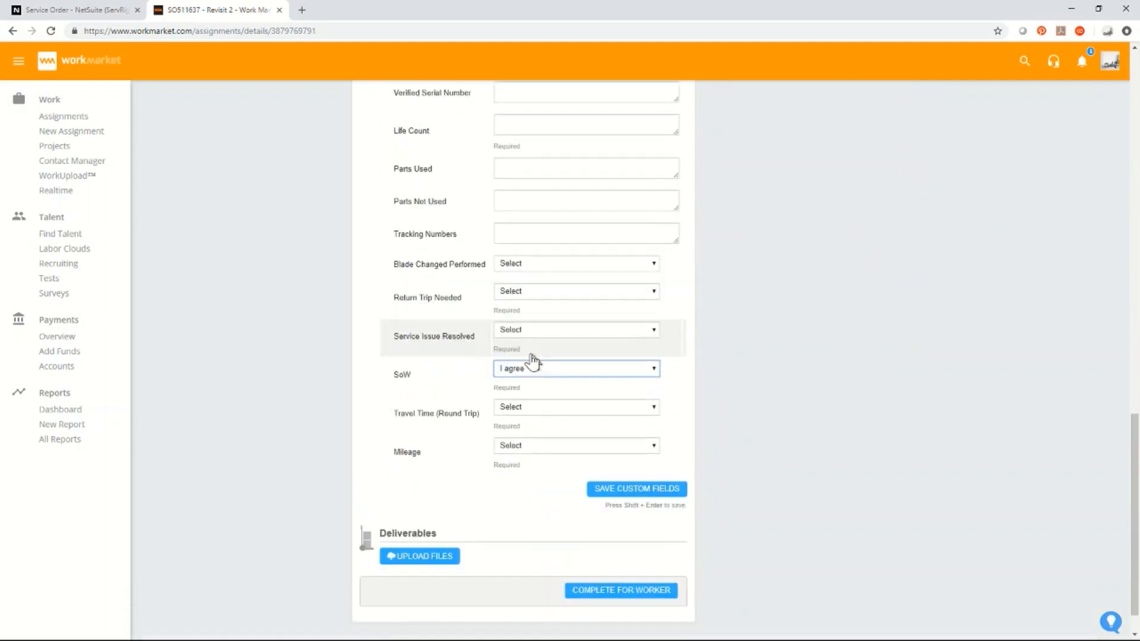
click(639, 451)
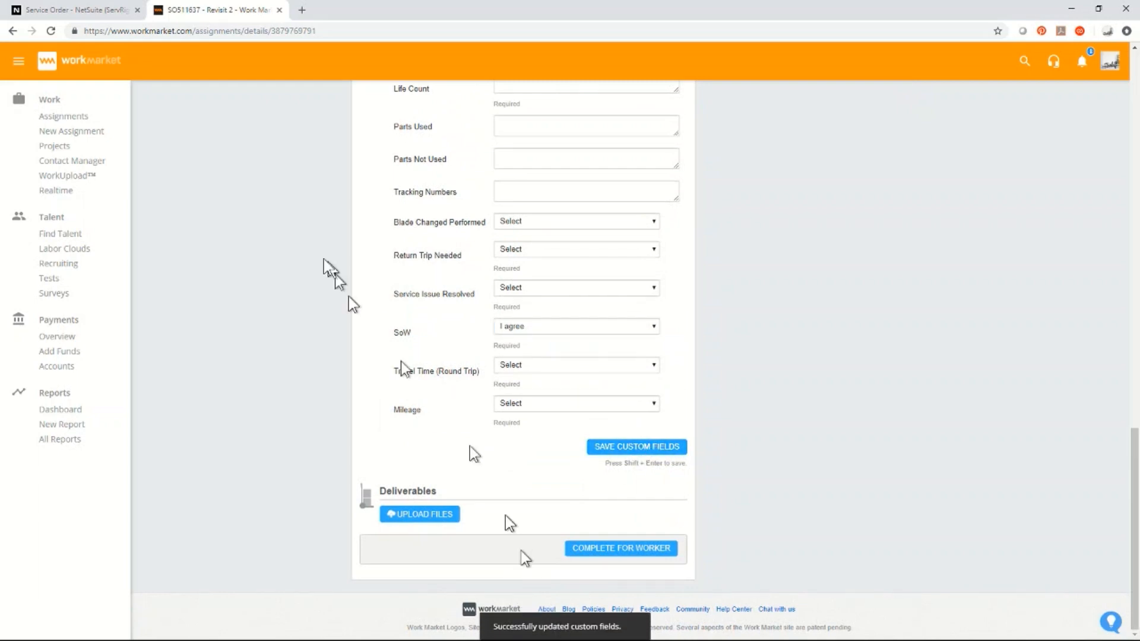
Step: Return to the NetSuite service order and update it from WorkMarket to sync the saved en route custom field, dismissing the message
click(78, 10)
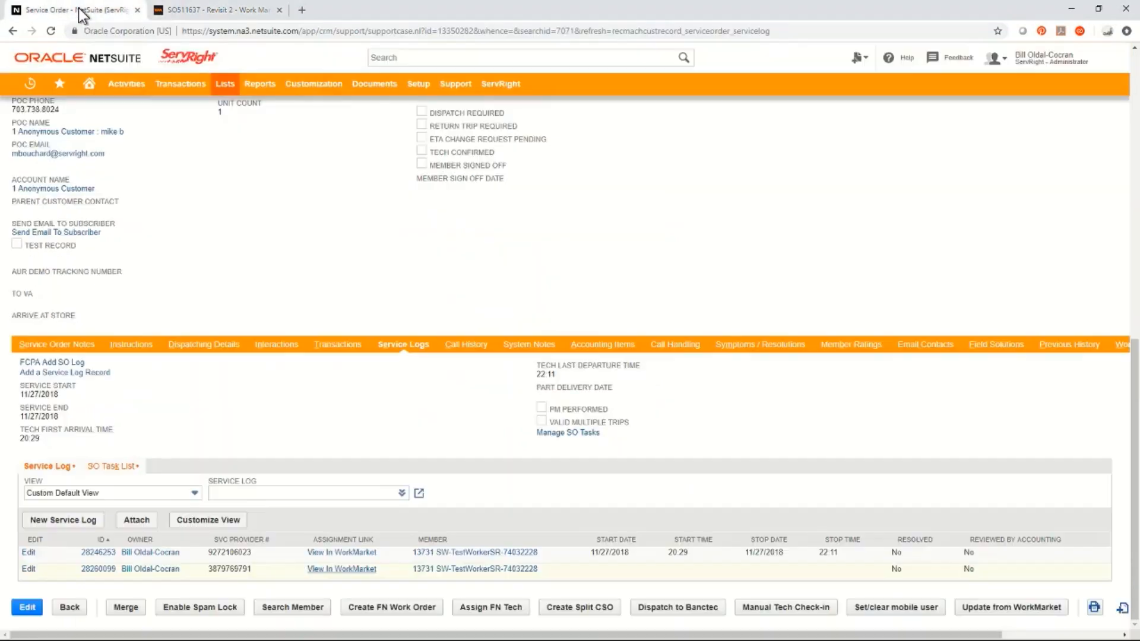
scroll(594, 382, up, 5)
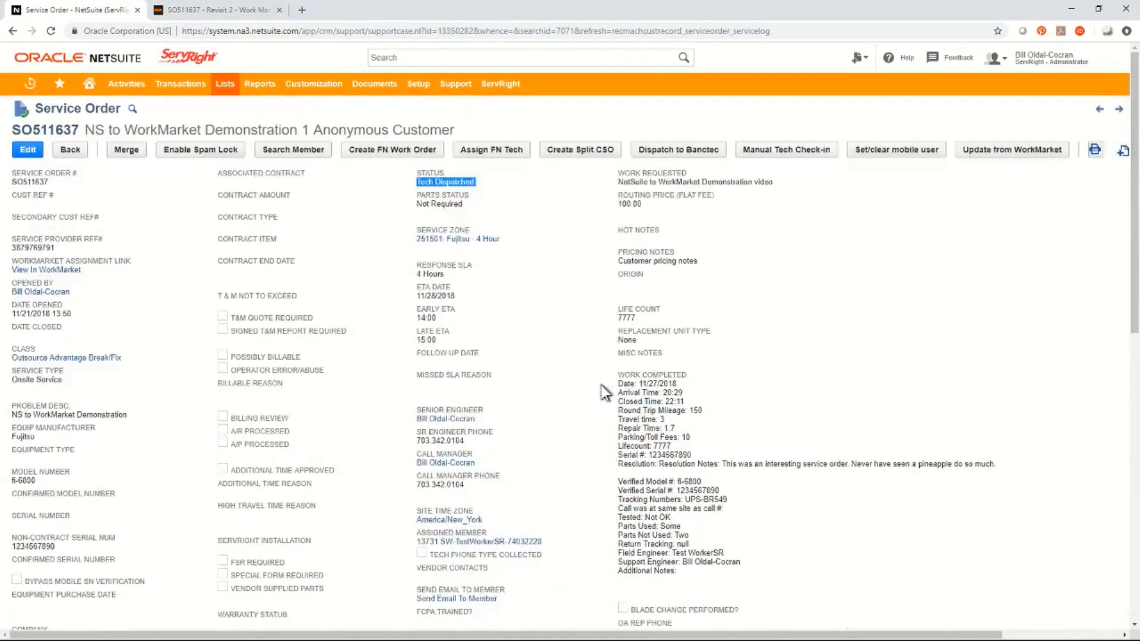
click(1001, 153)
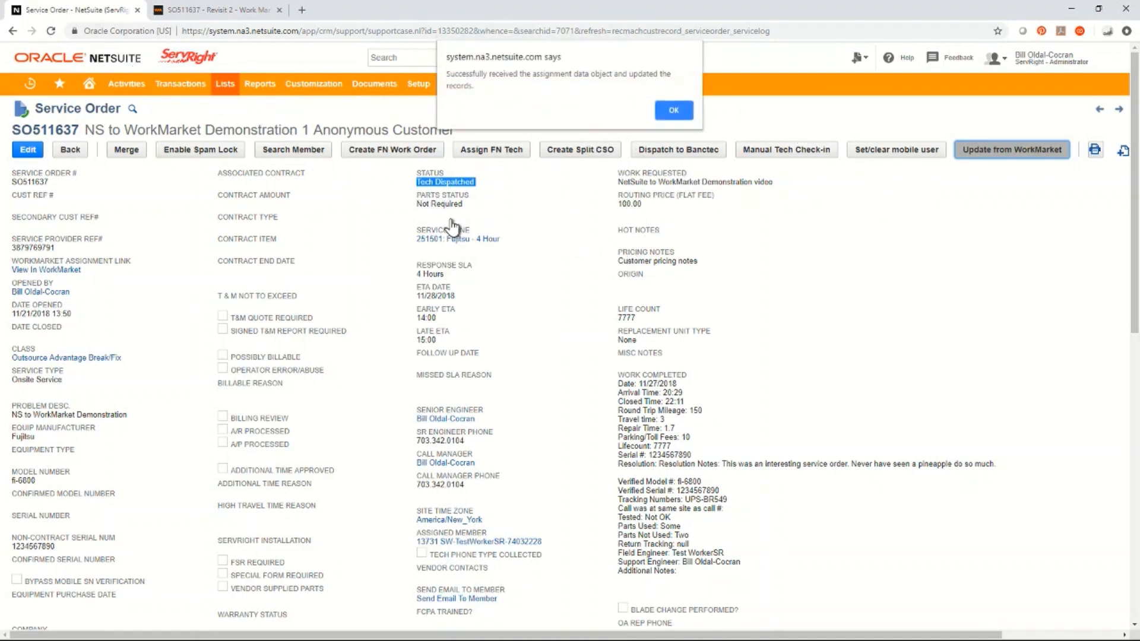
click(673, 111)
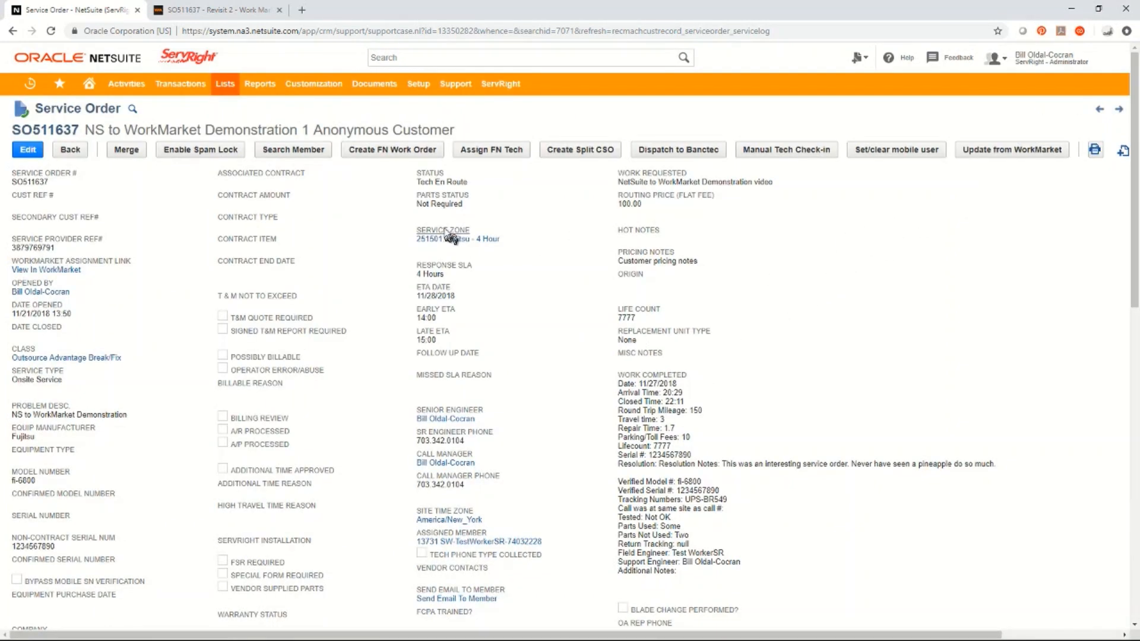
Step: Check the service log entries on the NetSuite service order and switch to the Revisit 2 assignment in WorkMarket
scroll(595, 442, down, 15)
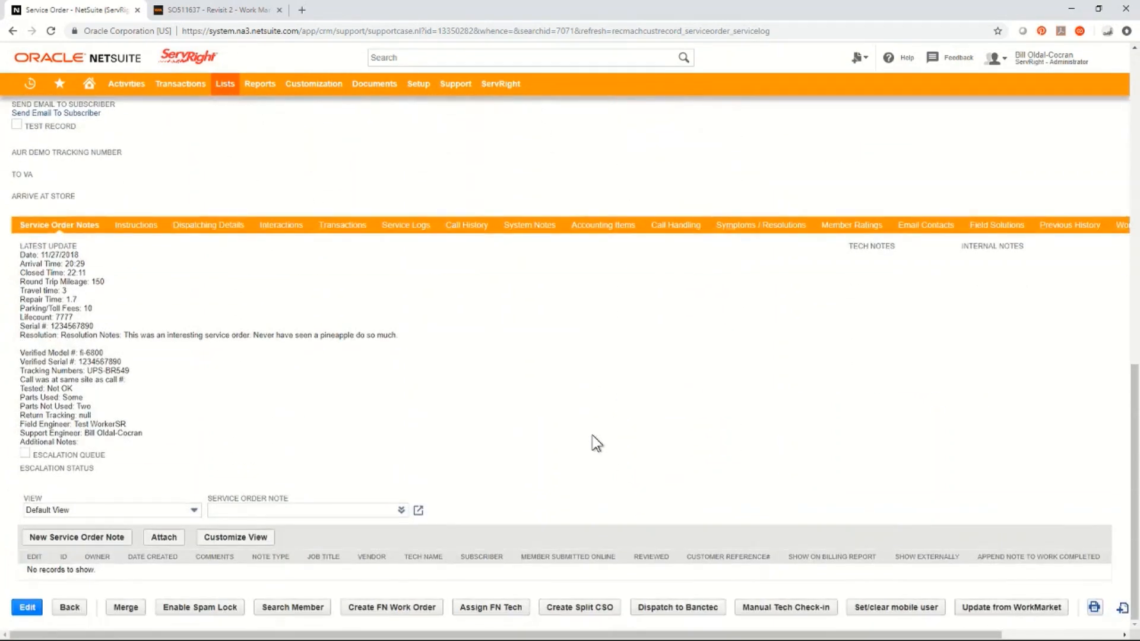
click(403, 225)
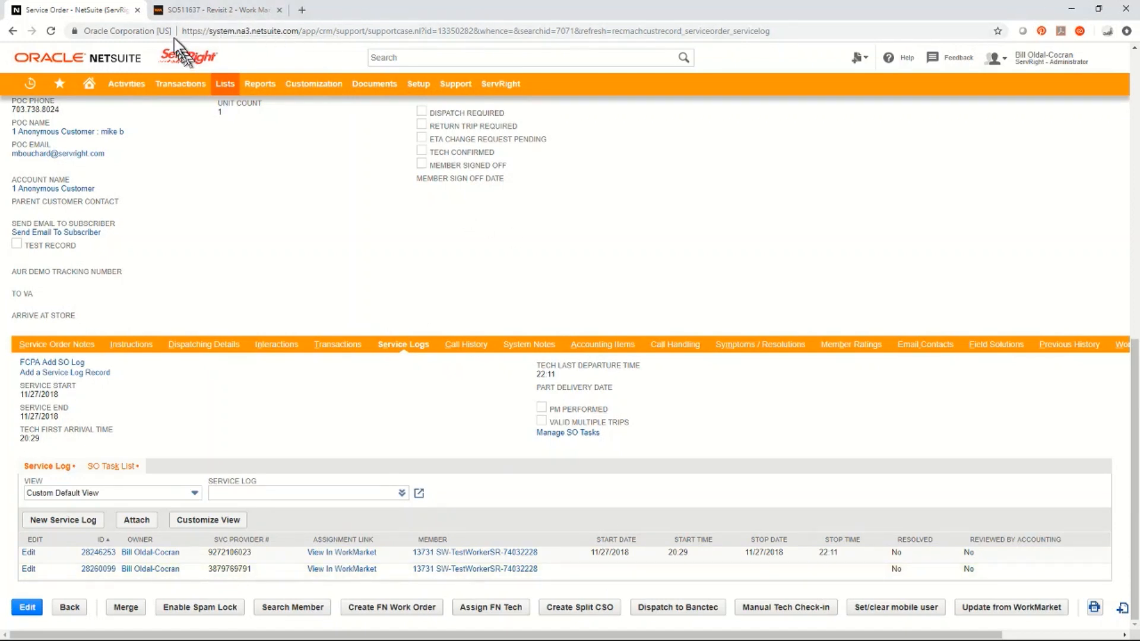
click(204, 11)
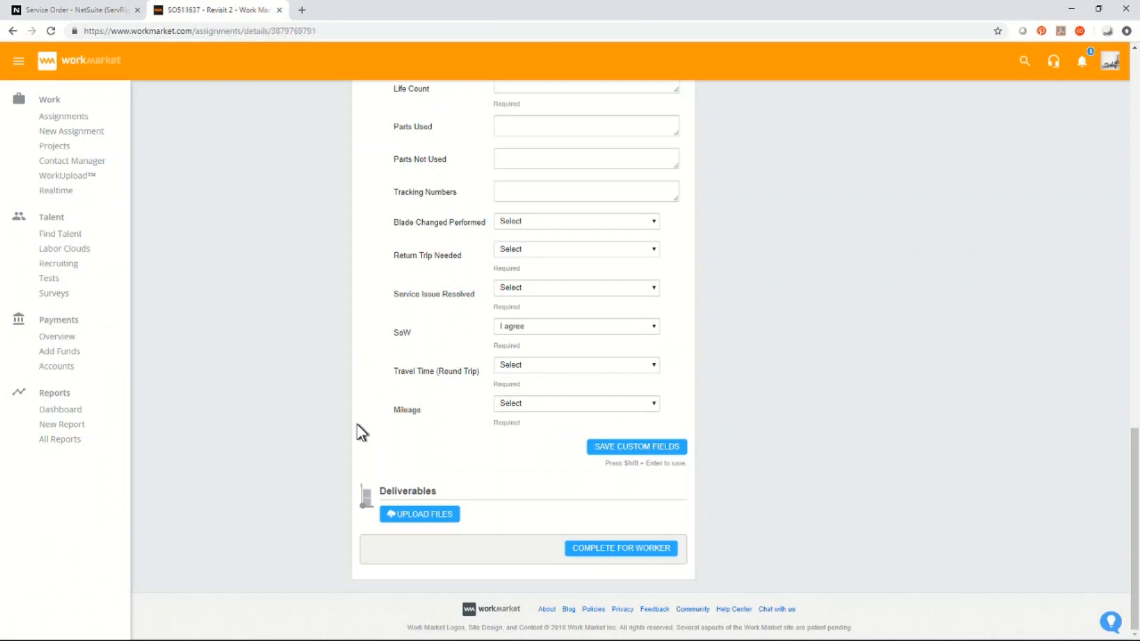
Step: Check the worker in on the Revisit 2 assignment
scroll(362, 432, up, 8)
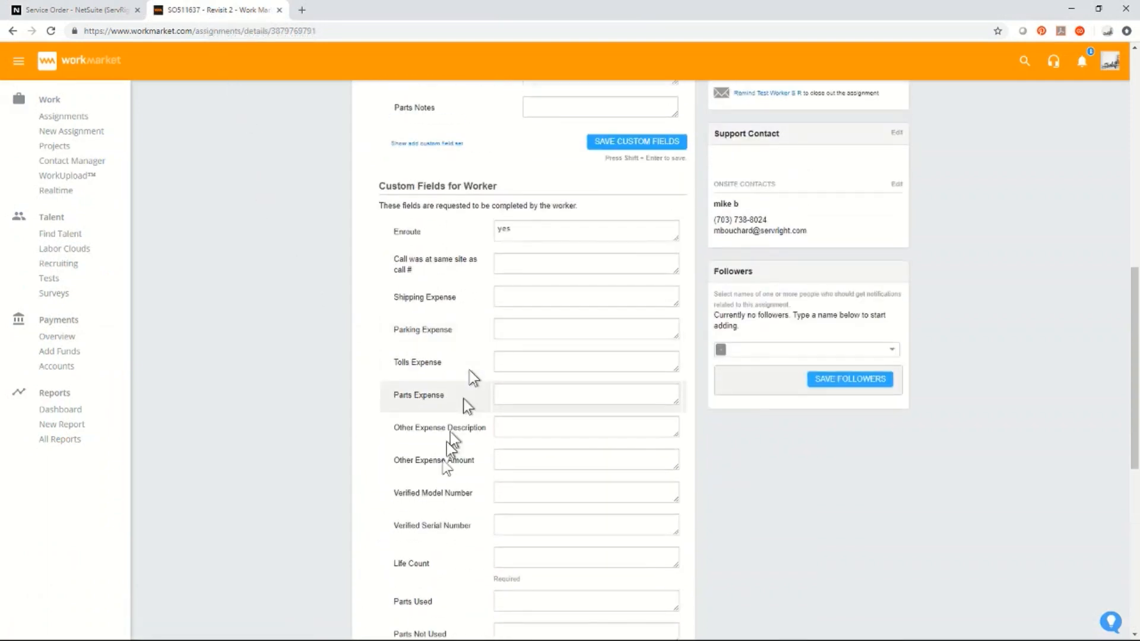
scroll(526, 247, up, 3)
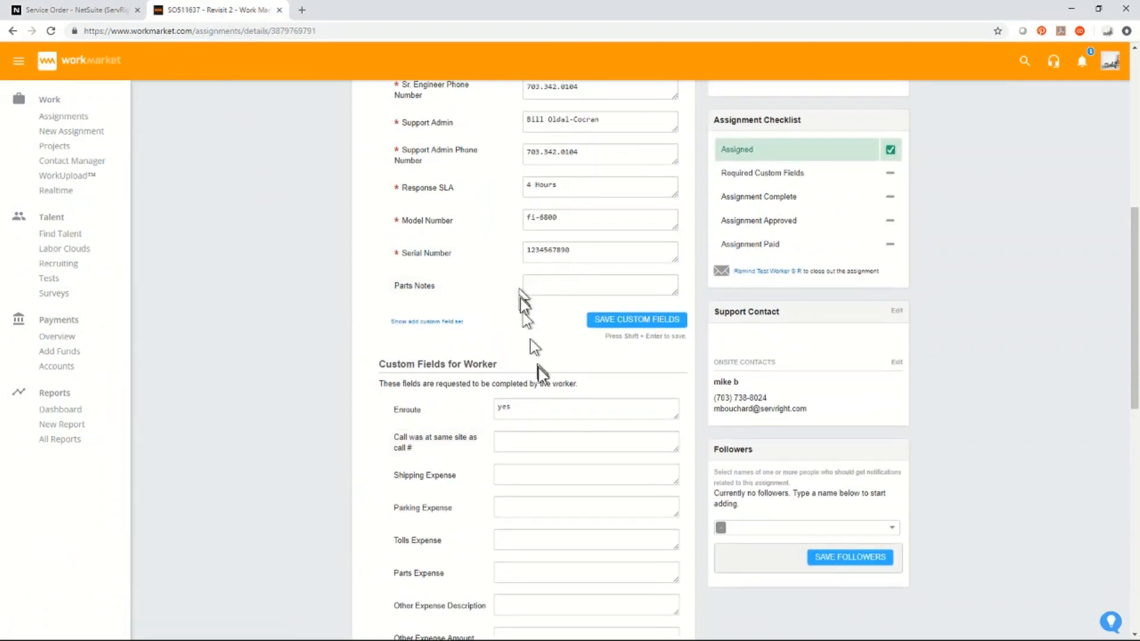
scroll(540, 374, down, 9)
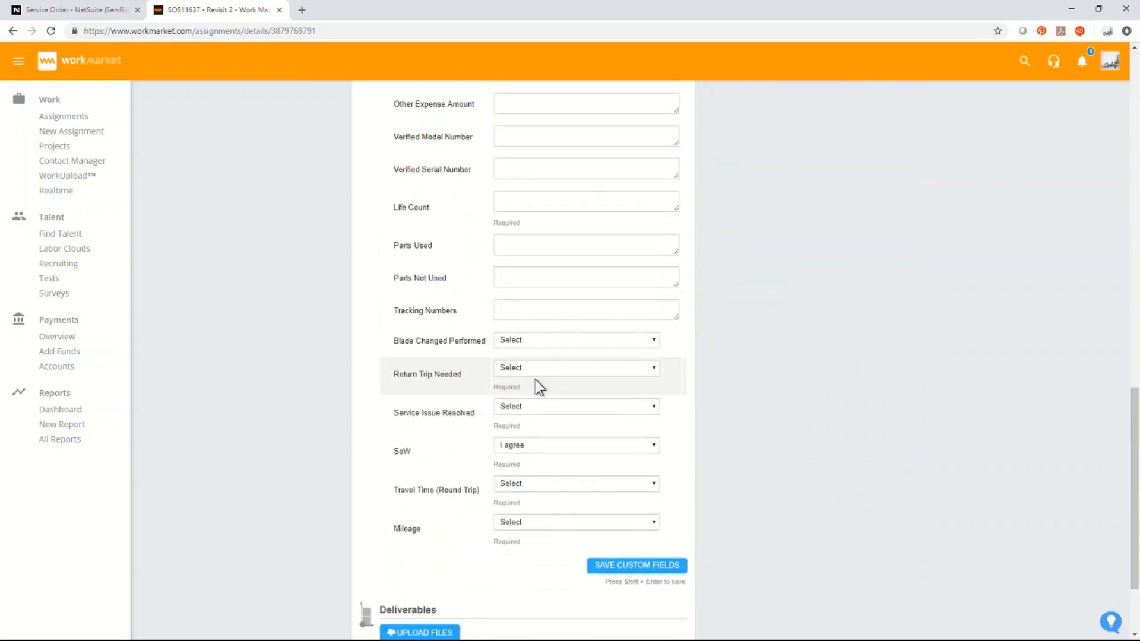
scroll(539, 387, up, 12)
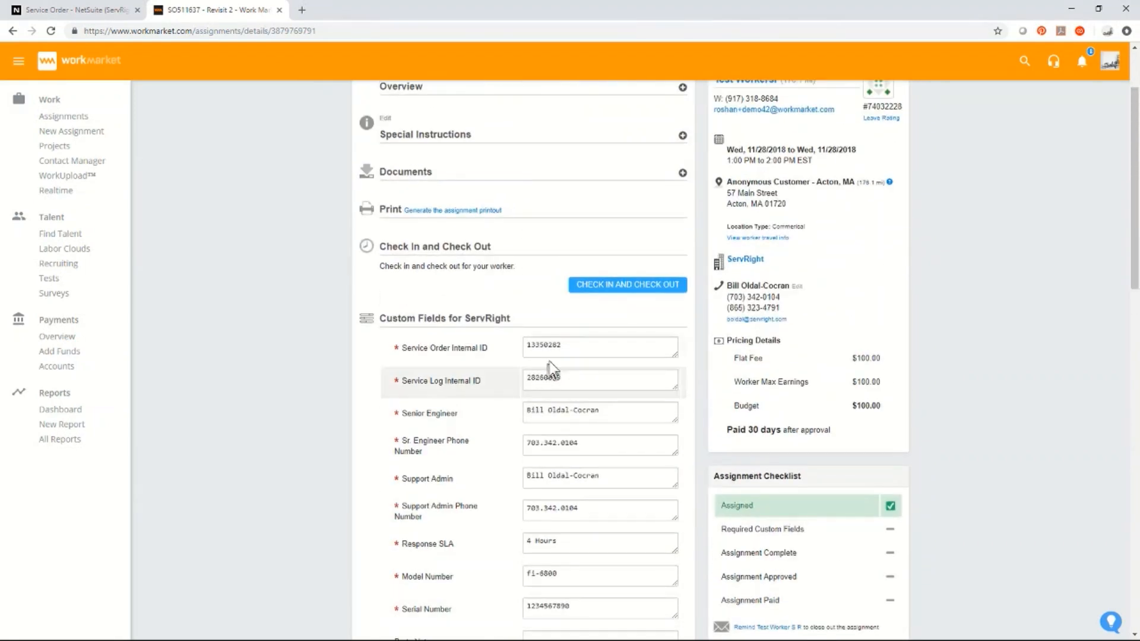
click(614, 284)
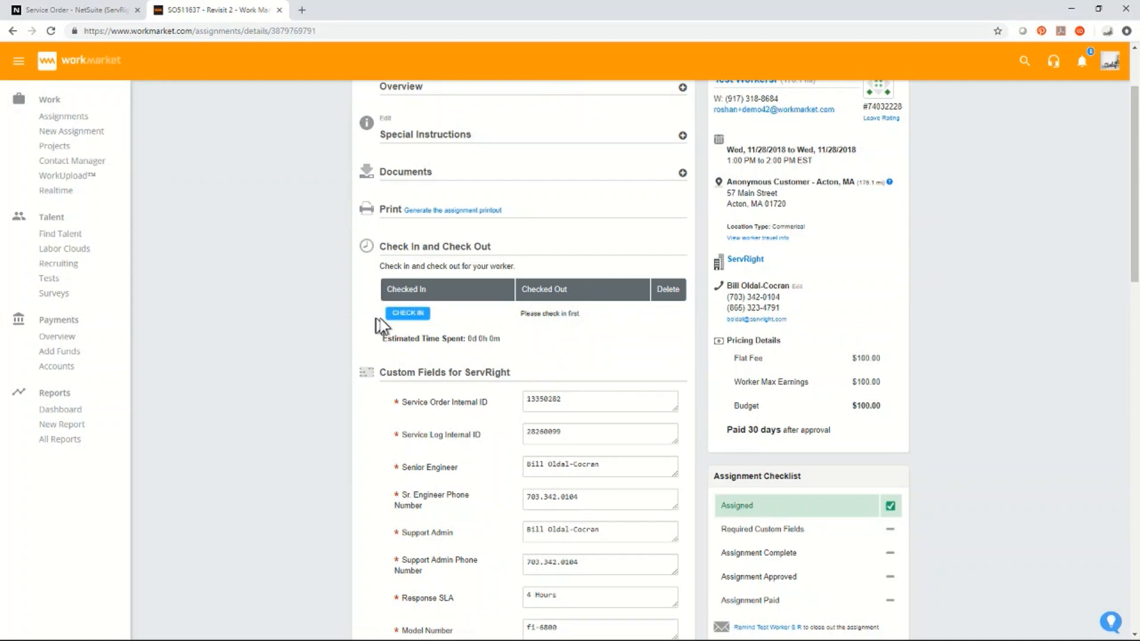
click(404, 315)
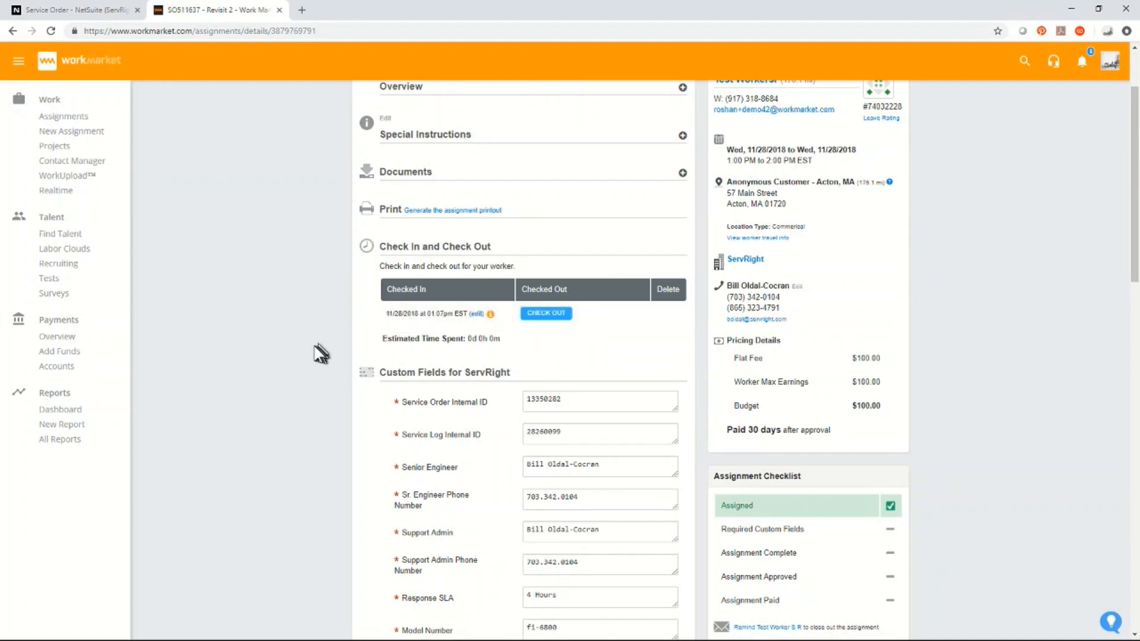
Step: Return to the NetSuite service order and update it from WorkMarket to sync the worker's check-in, dismissing the message
click(58, 10)
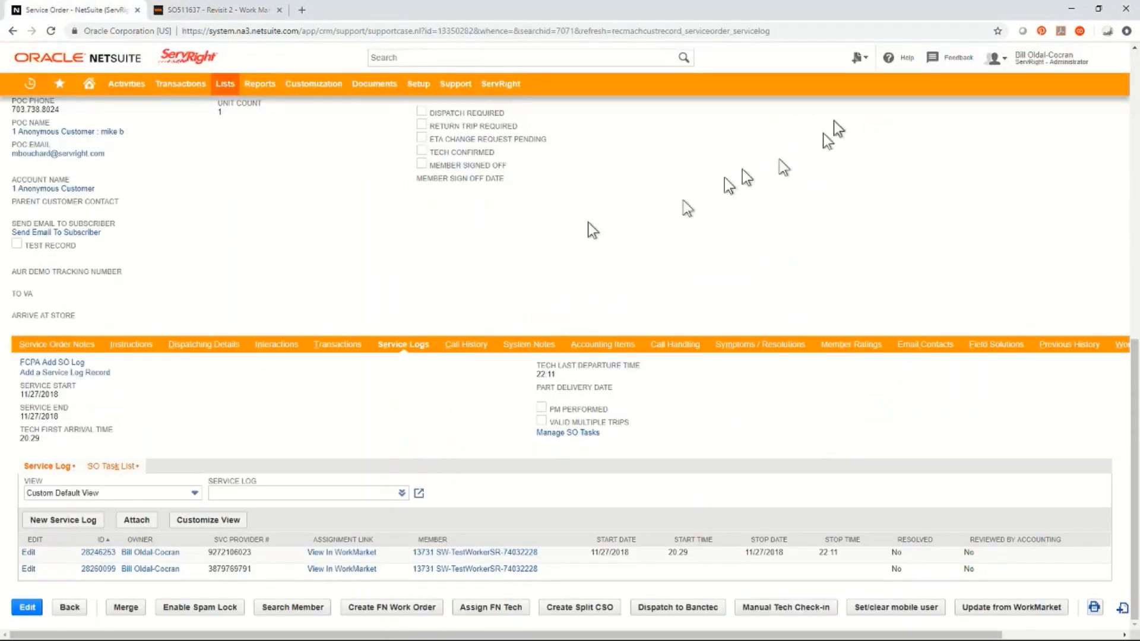
scroll(778, 250, up, 10)
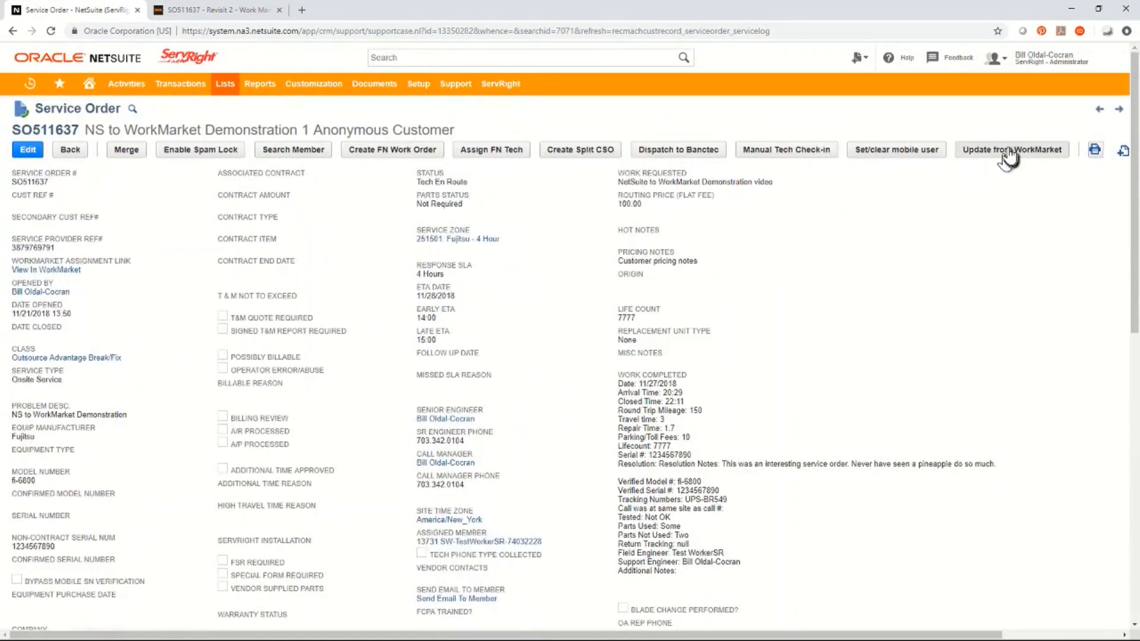
click(1009, 154)
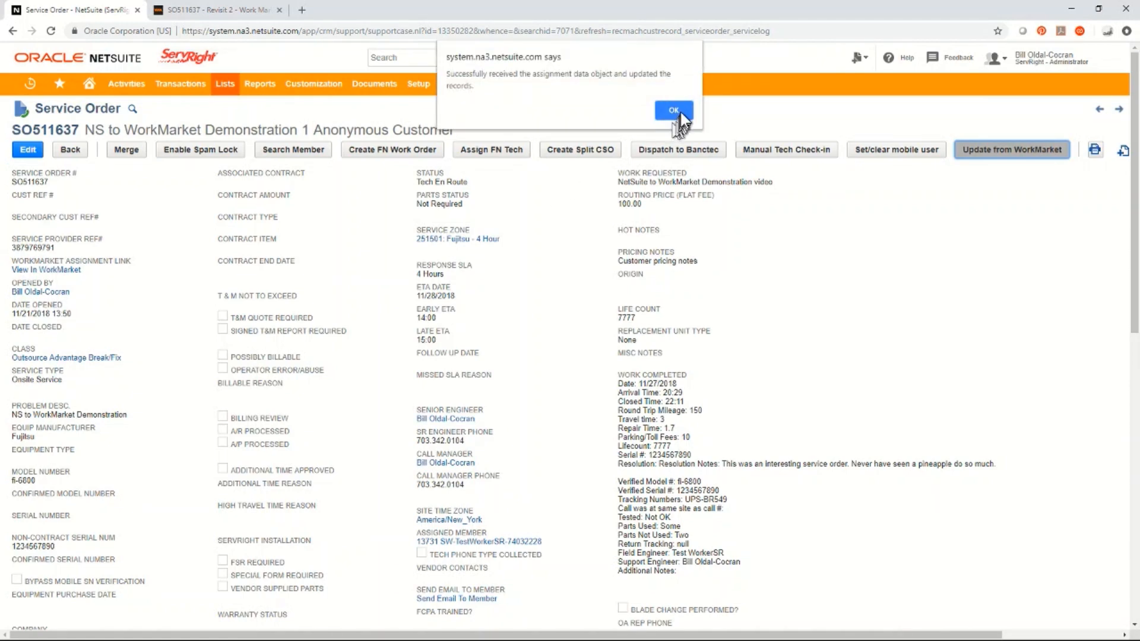
click(673, 110)
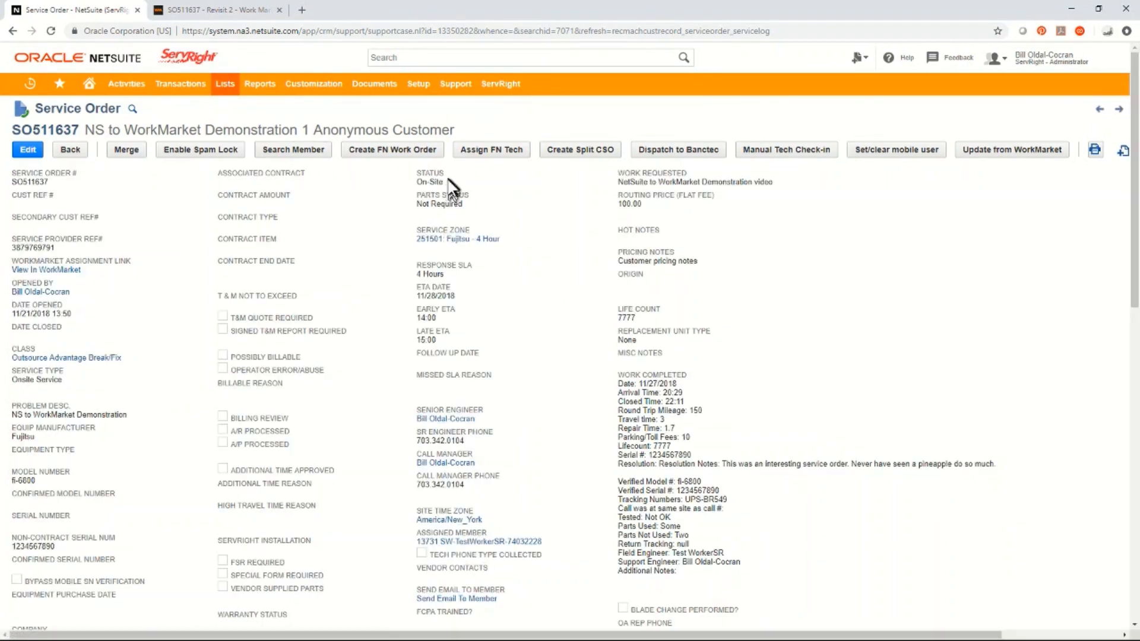
Step: Check the service order's status and service logs in NetSuite, and go back to the WorkMarket assignment
scroll(534, 320, down, 6)
scroll(537, 328, down, 6)
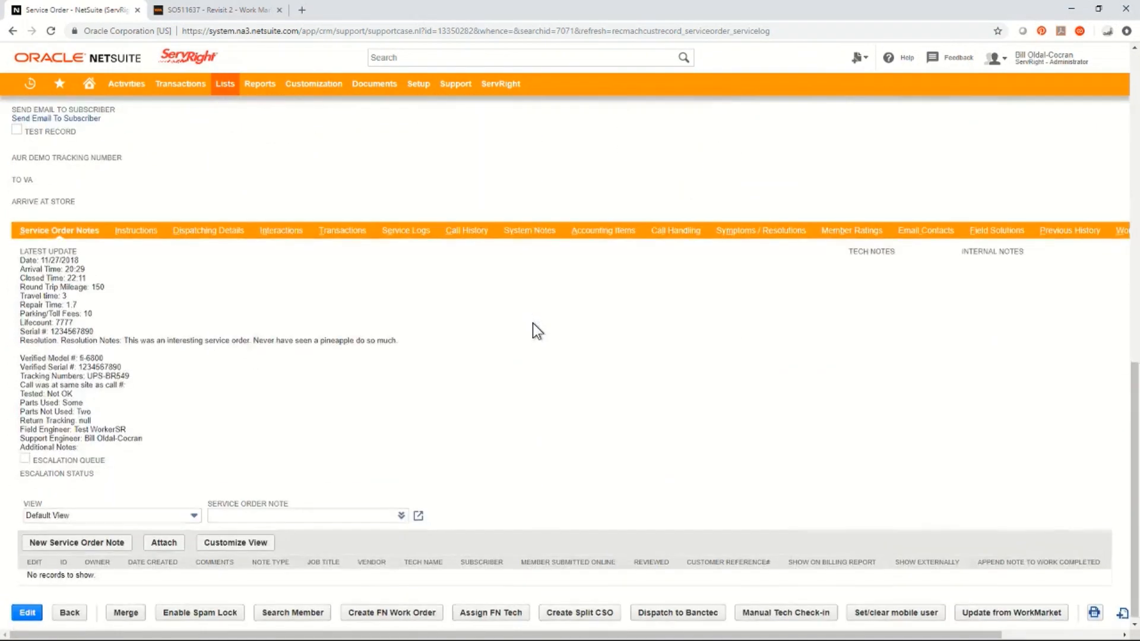
click(400, 225)
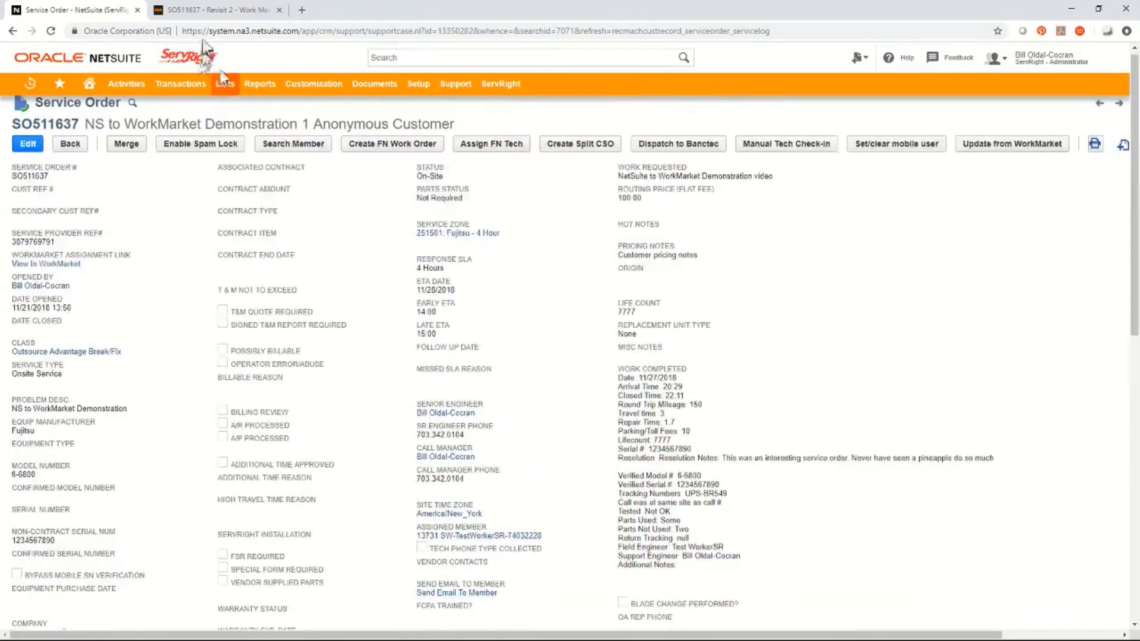
click(209, 10)
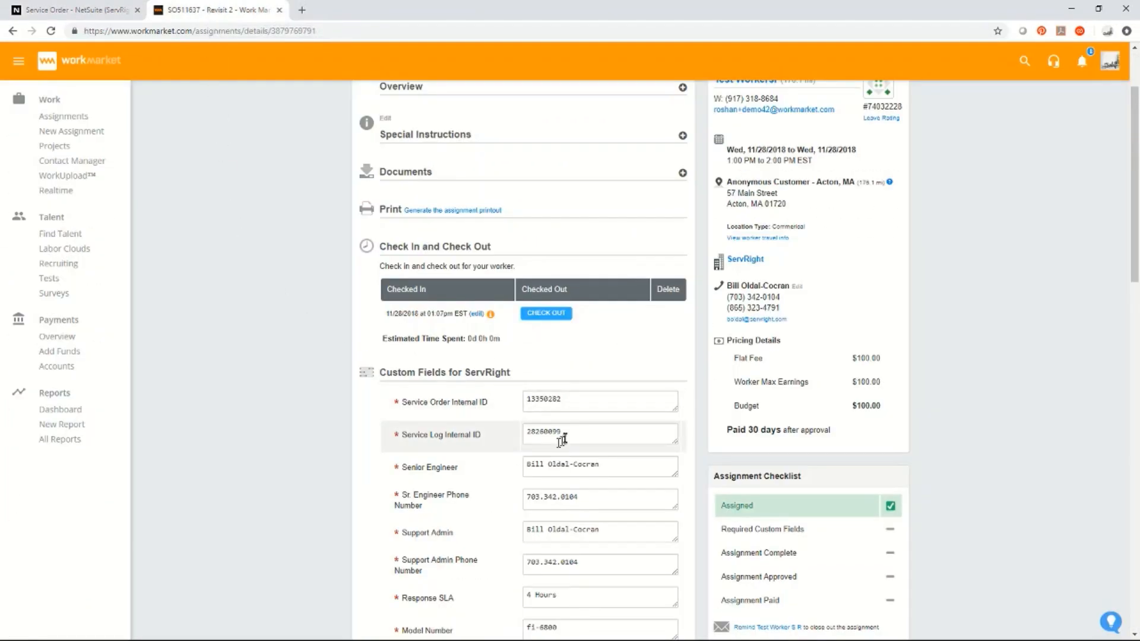
Step: Fill in the worker custom fields Verified Model Number with "dddd", Verified Serial Number with "12345" and Life Count with "77778"
scroll(561, 437, down, 8)
scroll(563, 436, down, 3)
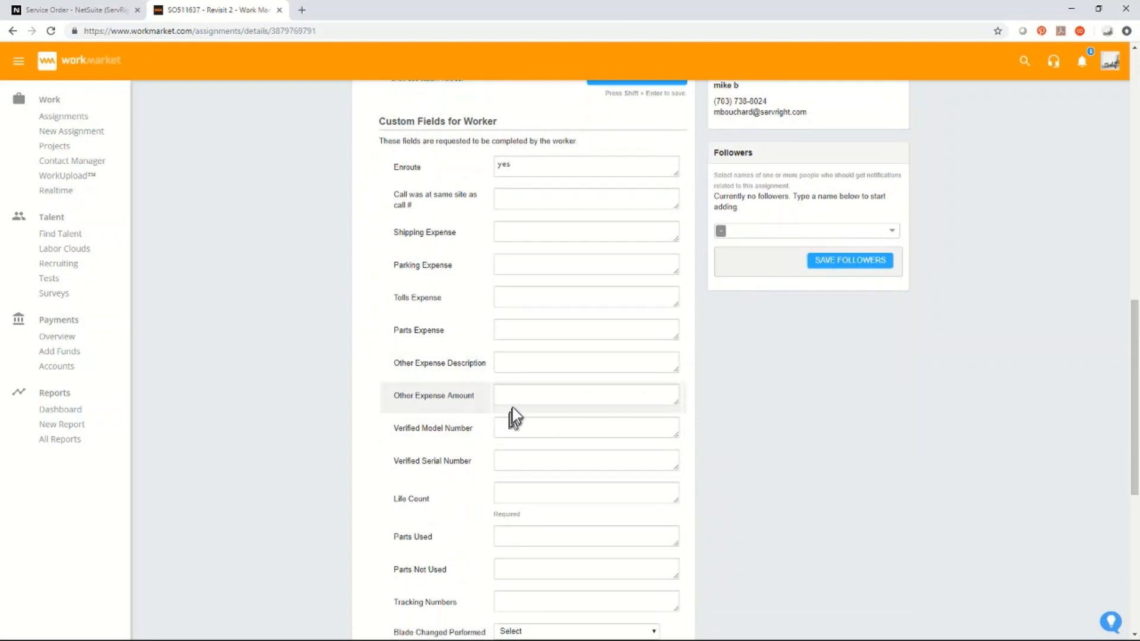
click(509, 428)
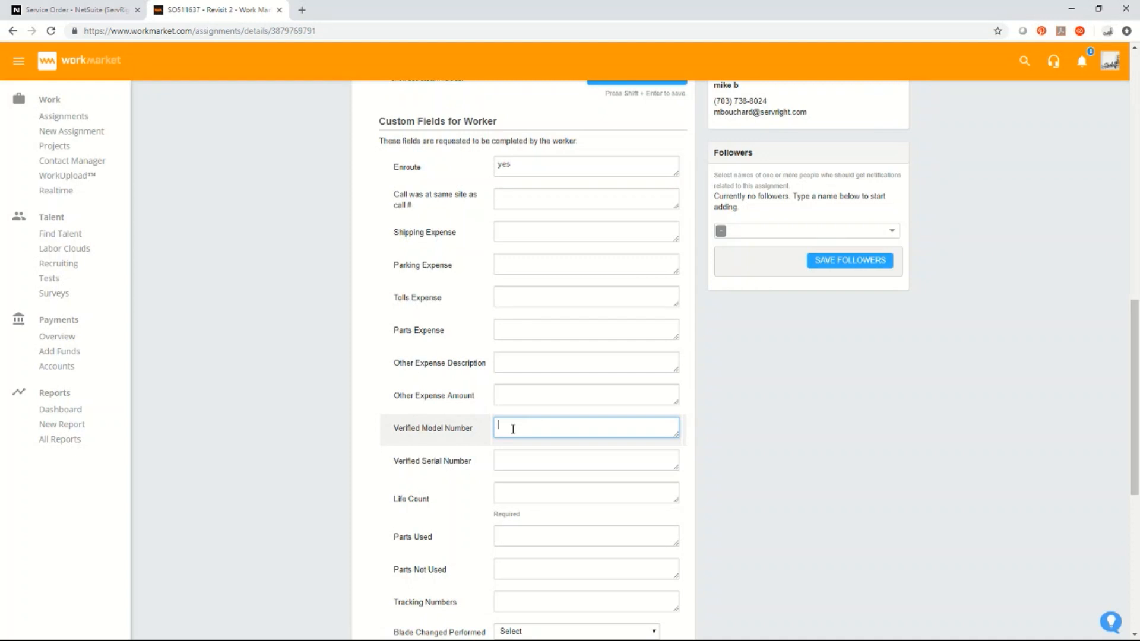
click(509, 458)
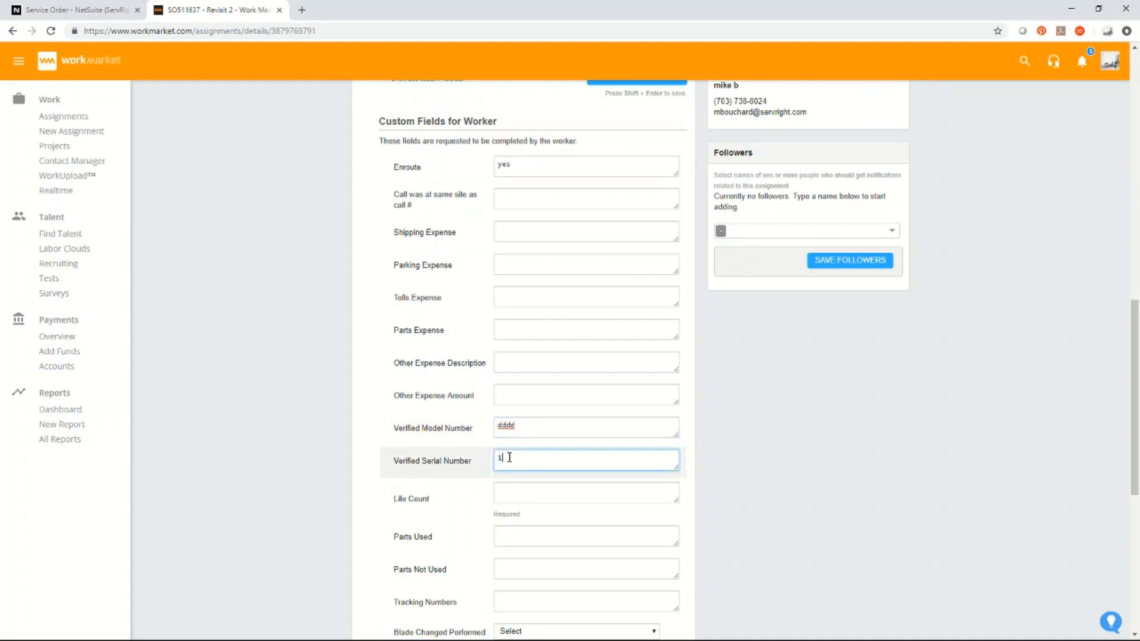
click(519, 498)
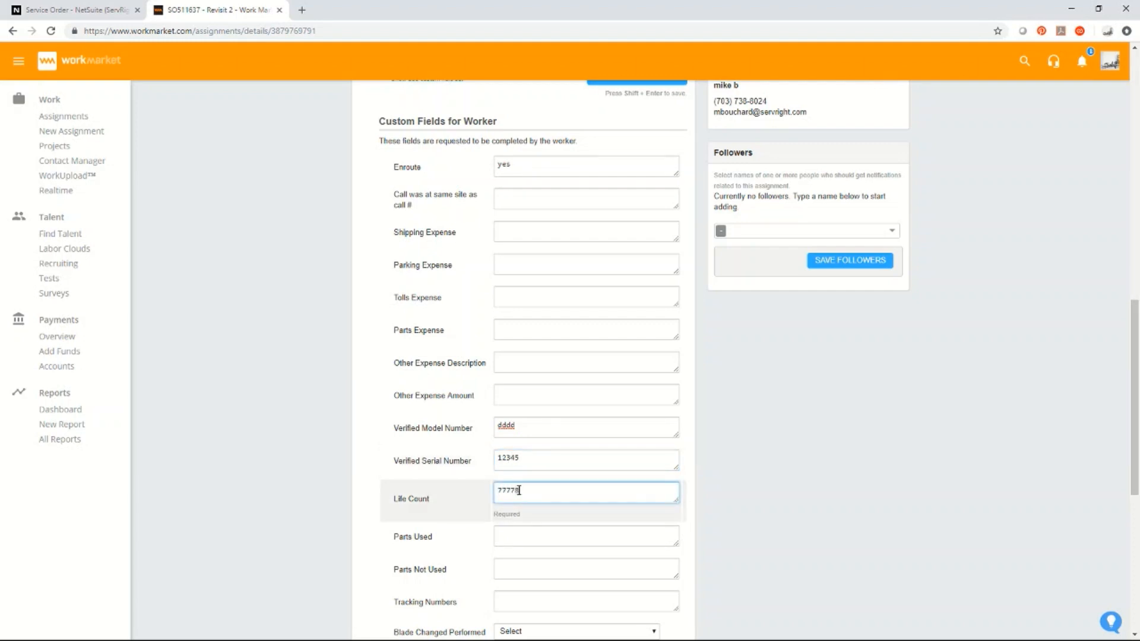
Step: Enter "one" for Parts Used, "none" for Parts Not Used and "ccffrr" for Tracking Numbers in the worker custom fields
scroll(542, 543, down, 3)
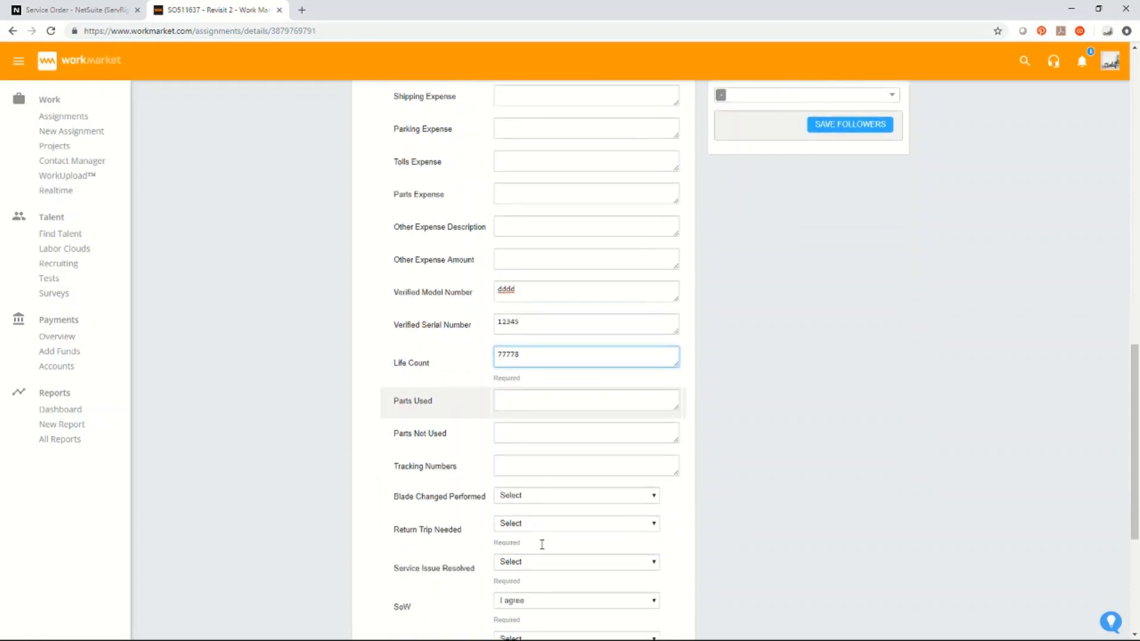
click(521, 360)
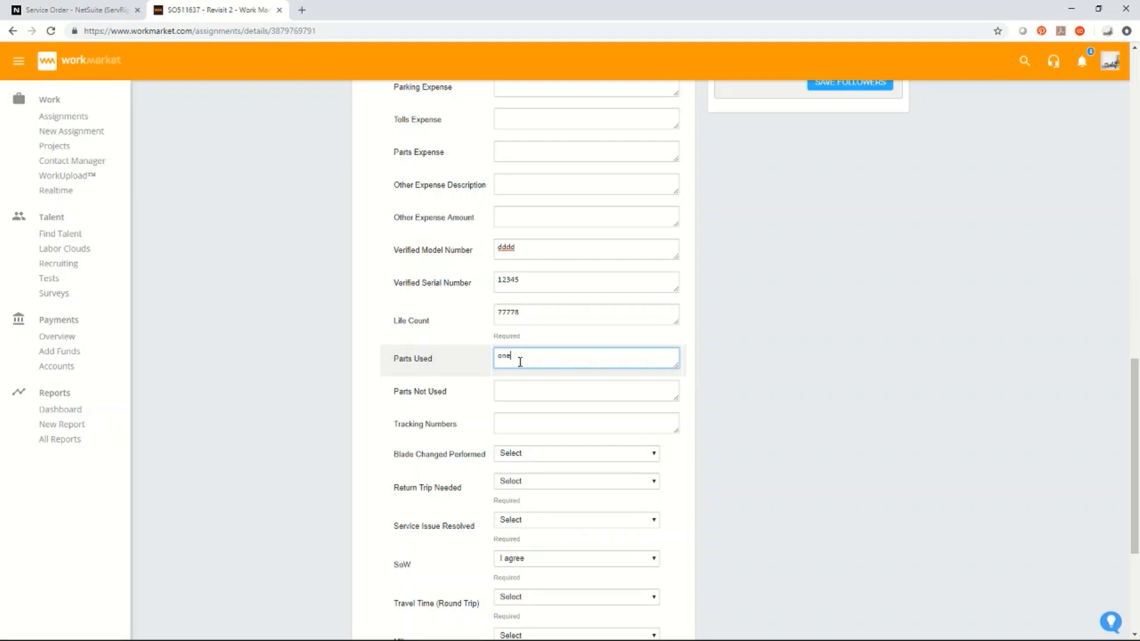
click(515, 390)
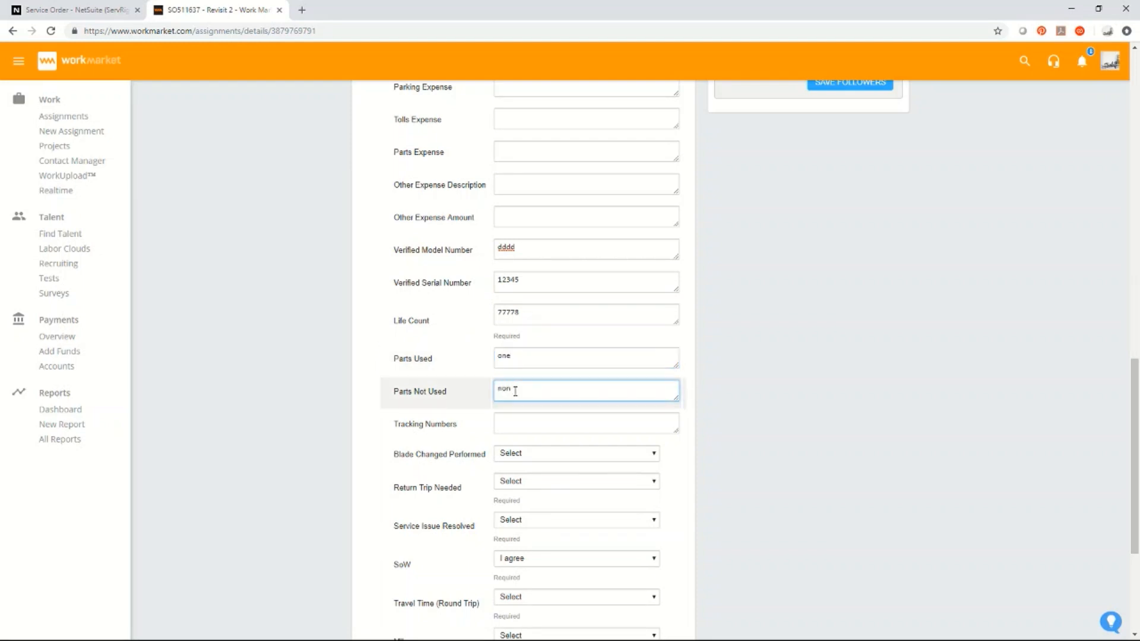
click(516, 425)
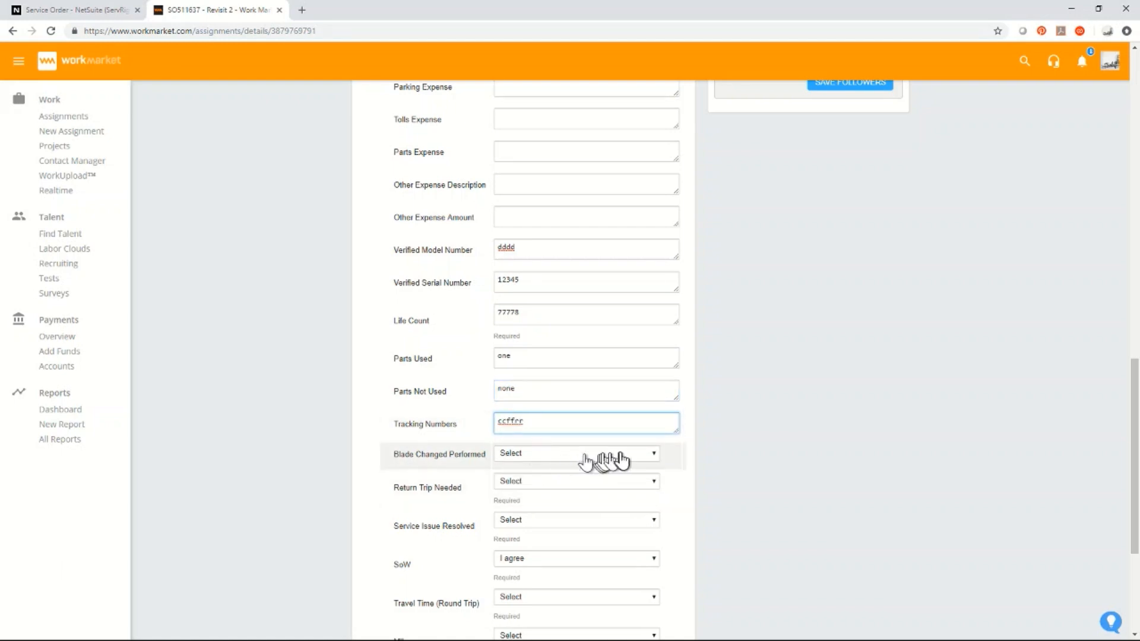
Step: Set Blade Changed Performed to Yes, Return Trip Needed to No and Service Issue Resolved to Yes
click(651, 458)
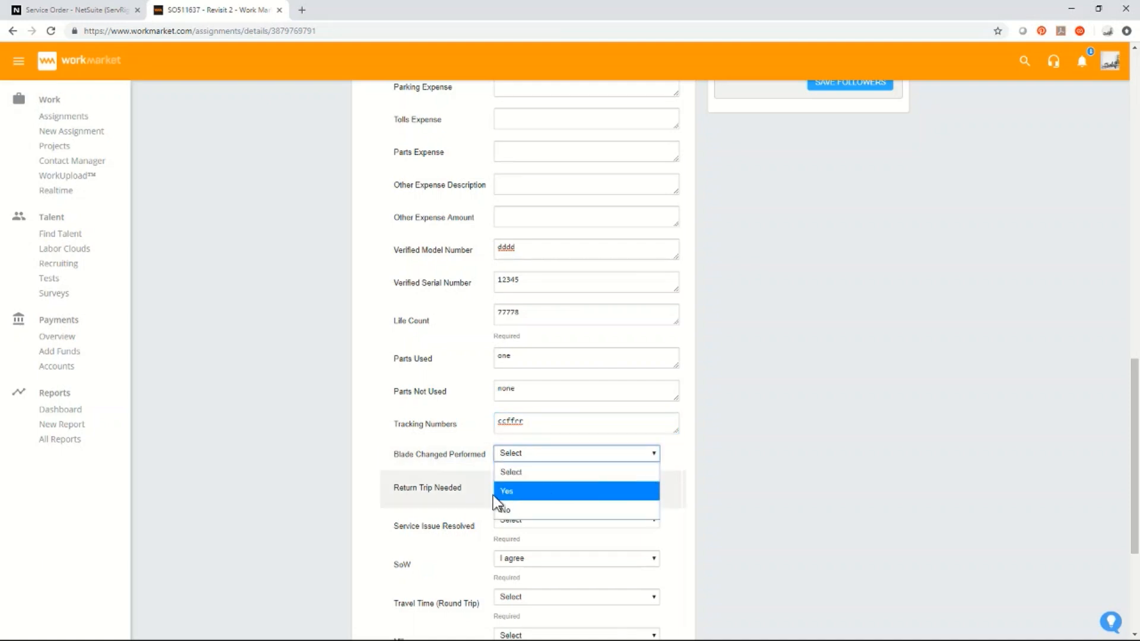
click(516, 490)
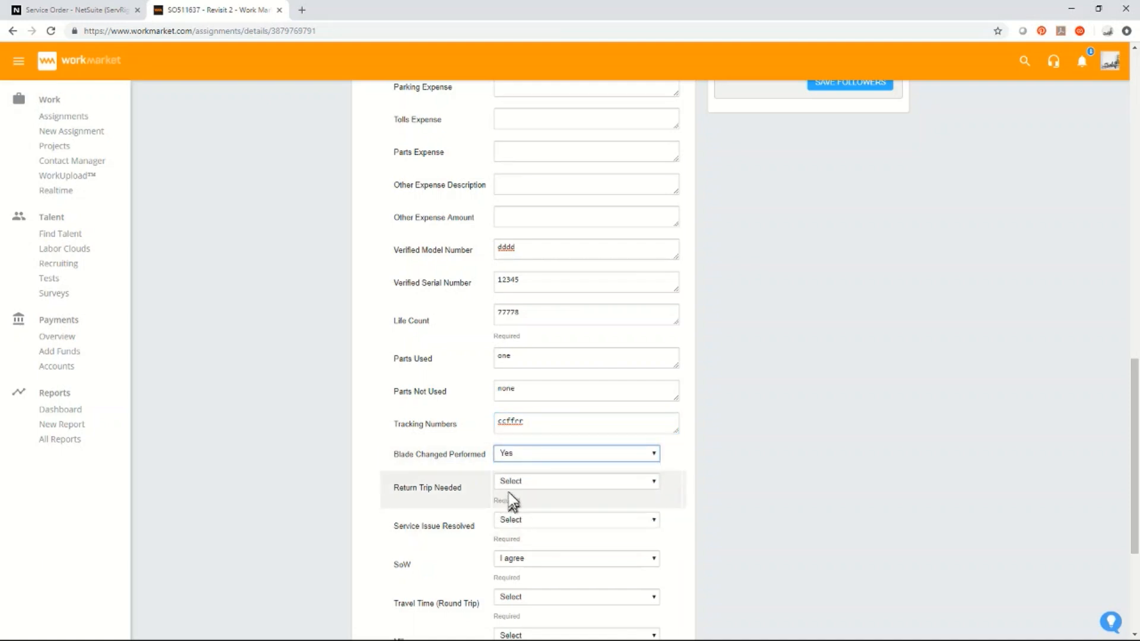
click(656, 489)
click(514, 539)
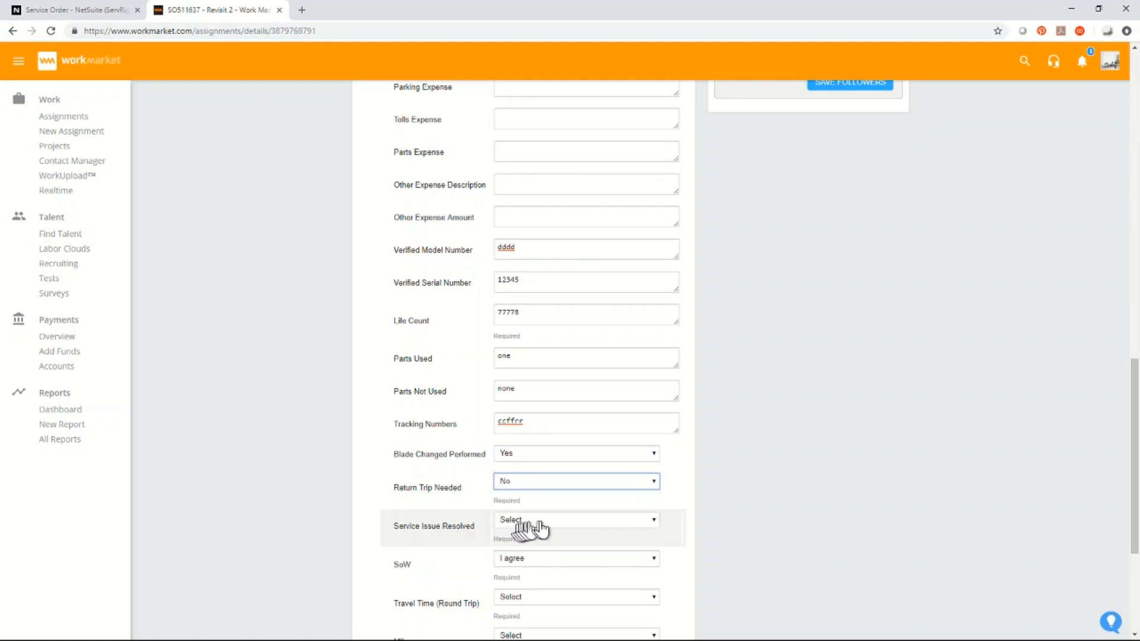
click(653, 522)
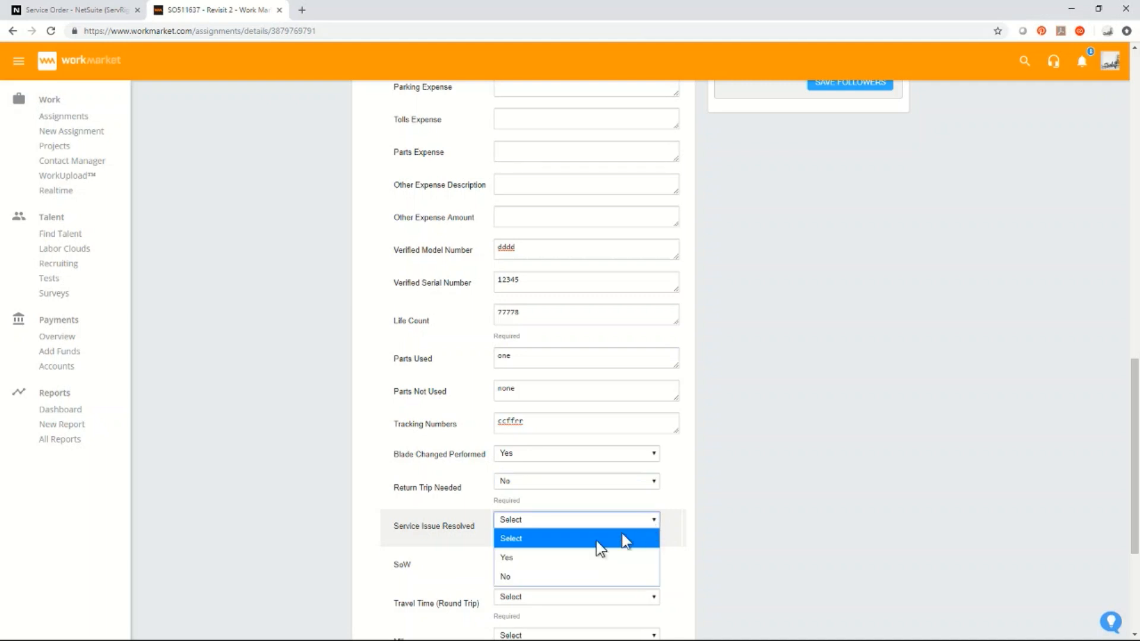
click(508, 558)
Step: Set the round-trip travel time to 3.0 and the mileage to 42, and save the worker custom fields
scroll(363, 552, down, 4)
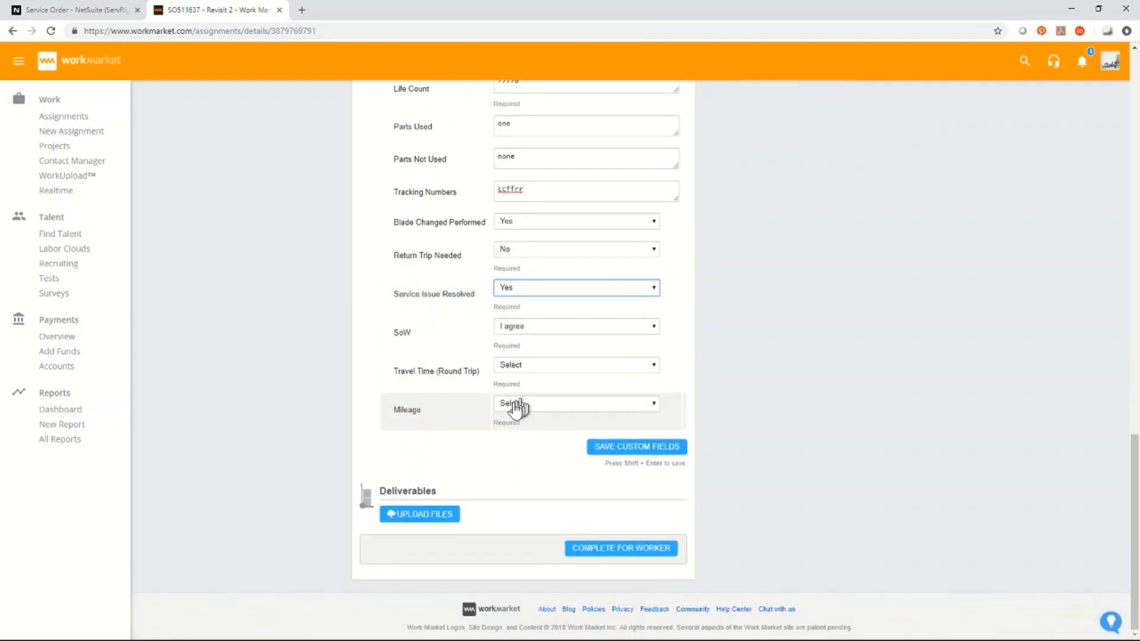
click(653, 369)
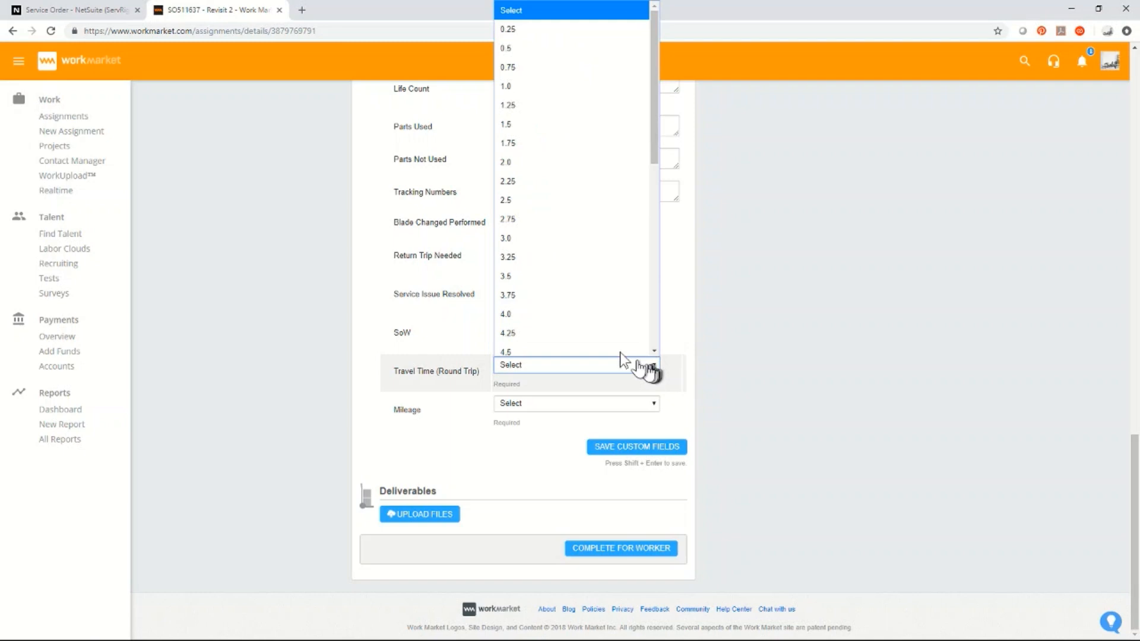
click(509, 233)
click(518, 405)
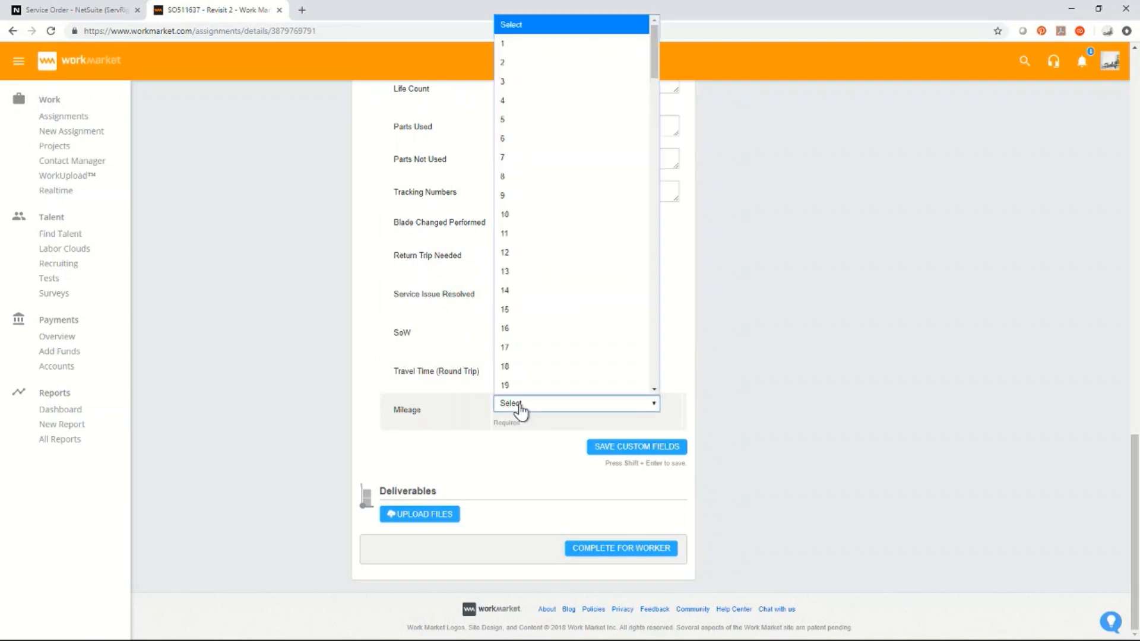
scroll(552, 322, down, 5)
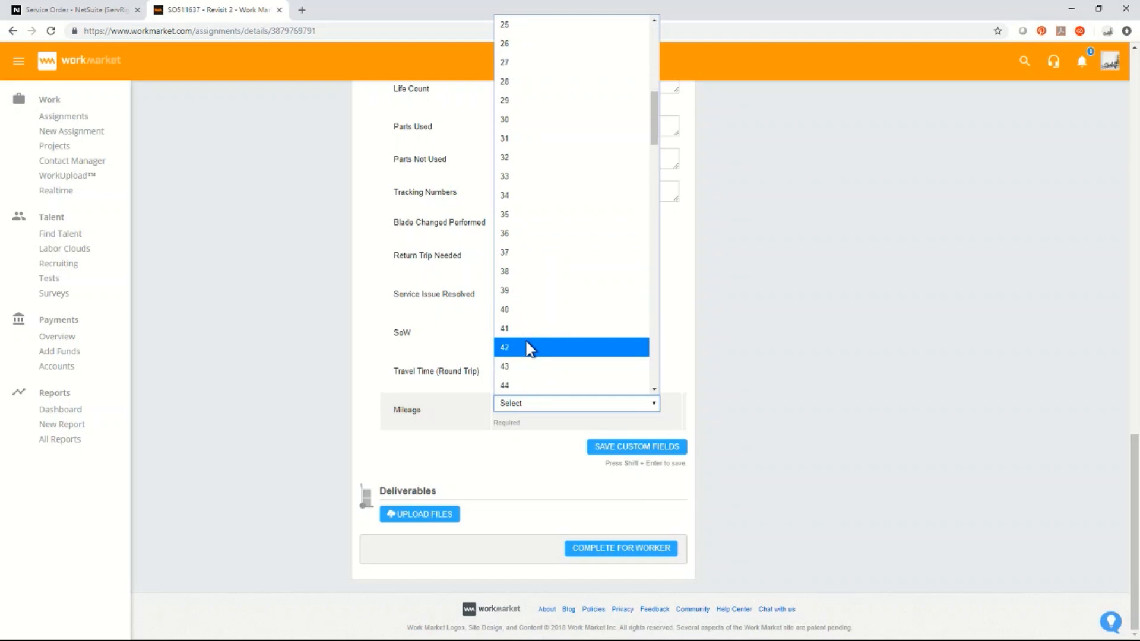
click(538, 346)
click(616, 453)
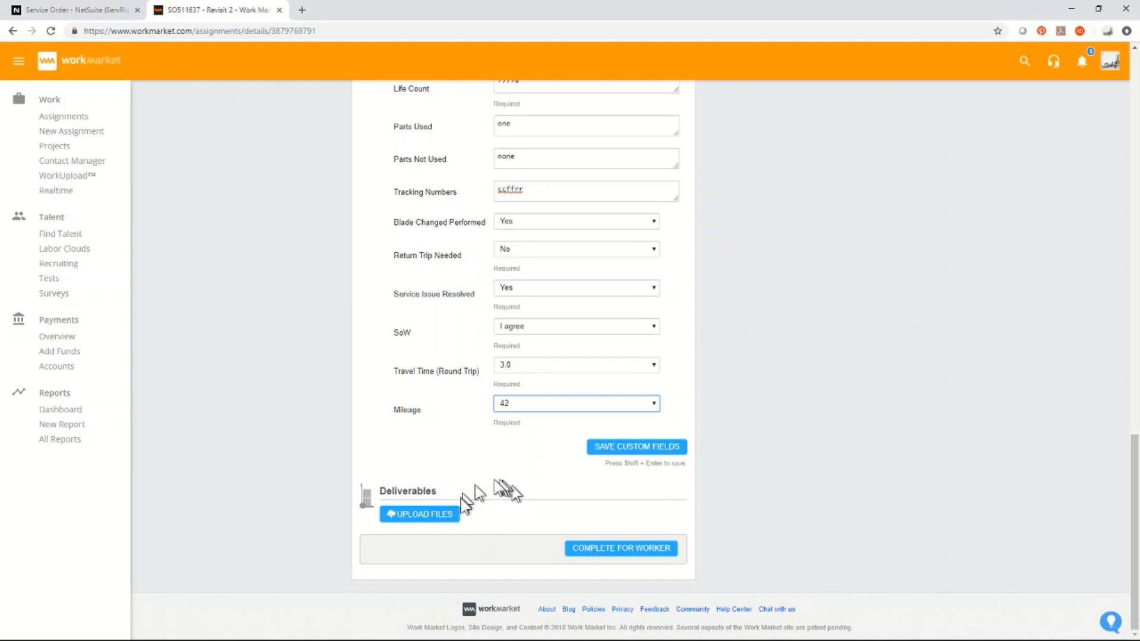
Step: Upload the We the People image from the Desktop to the assignment's deliverables and preview the uploaded file
click(420, 515)
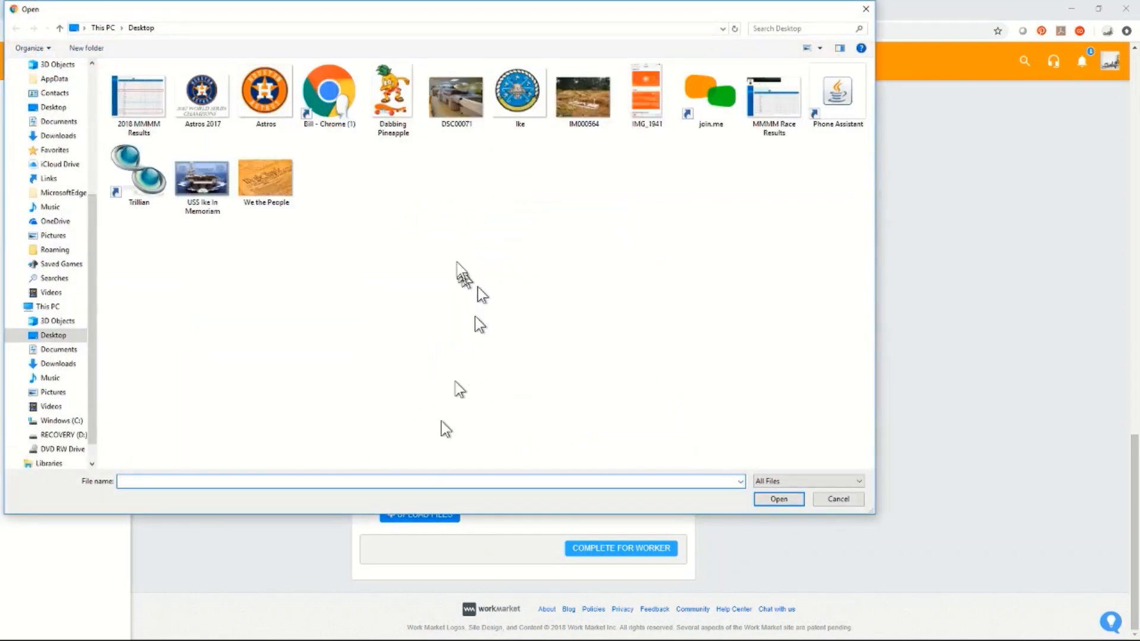
click(272, 184)
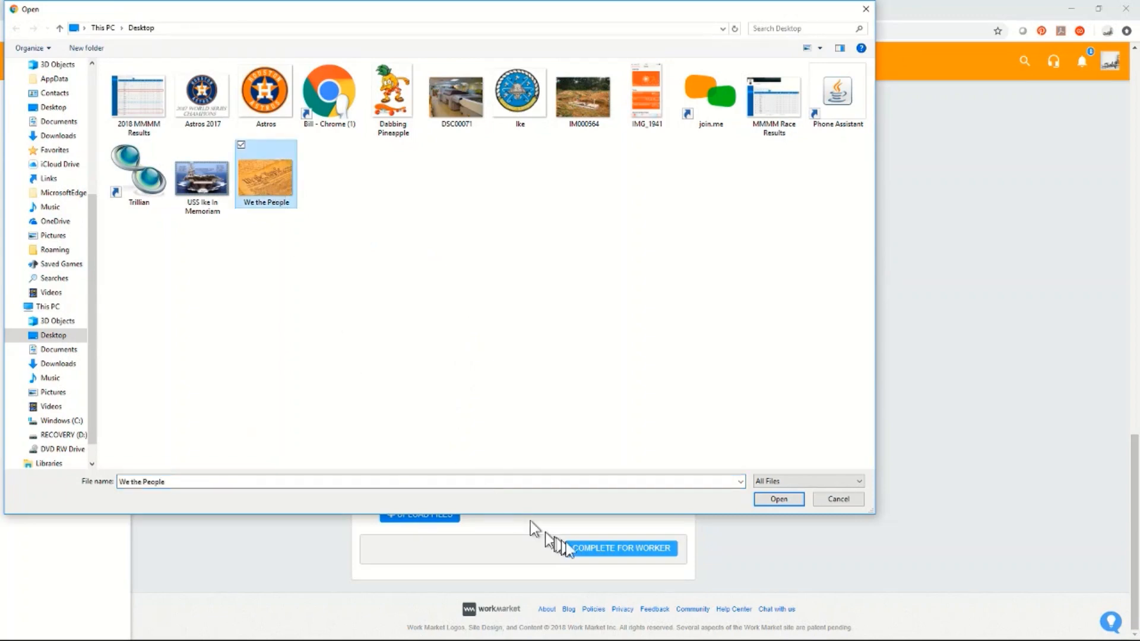
click(779, 499)
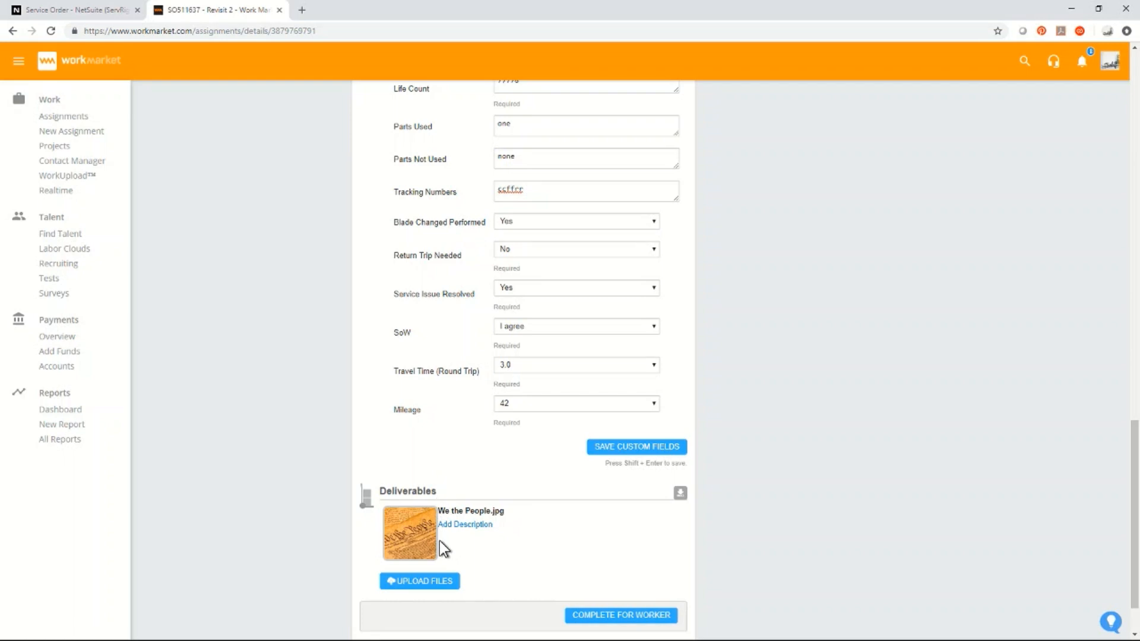
mouse_move(401, 549)
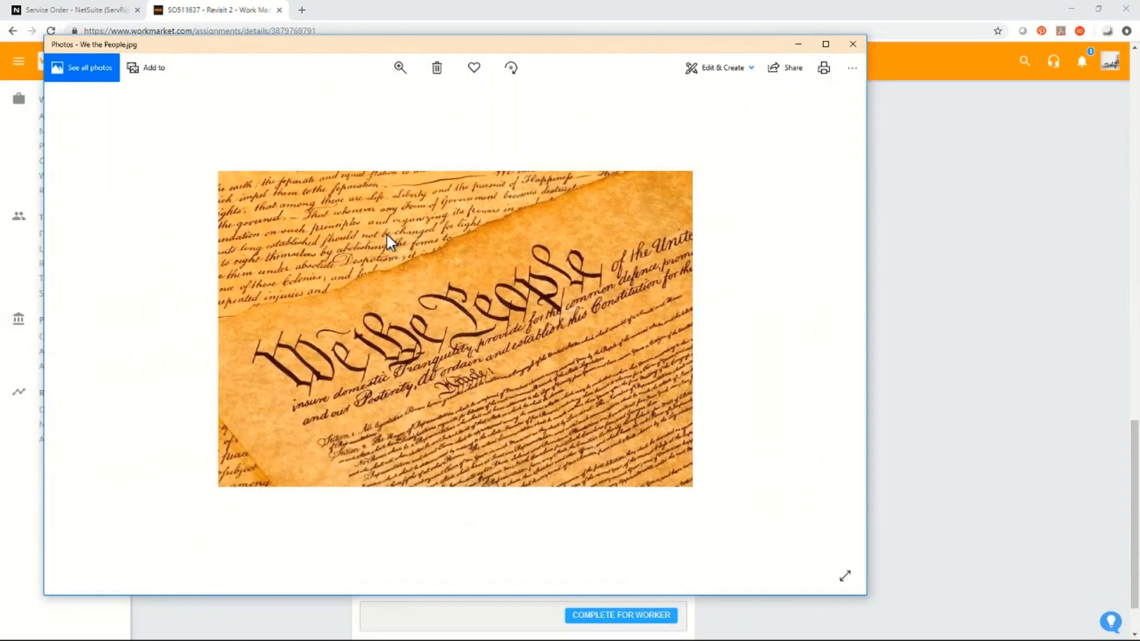
click(854, 45)
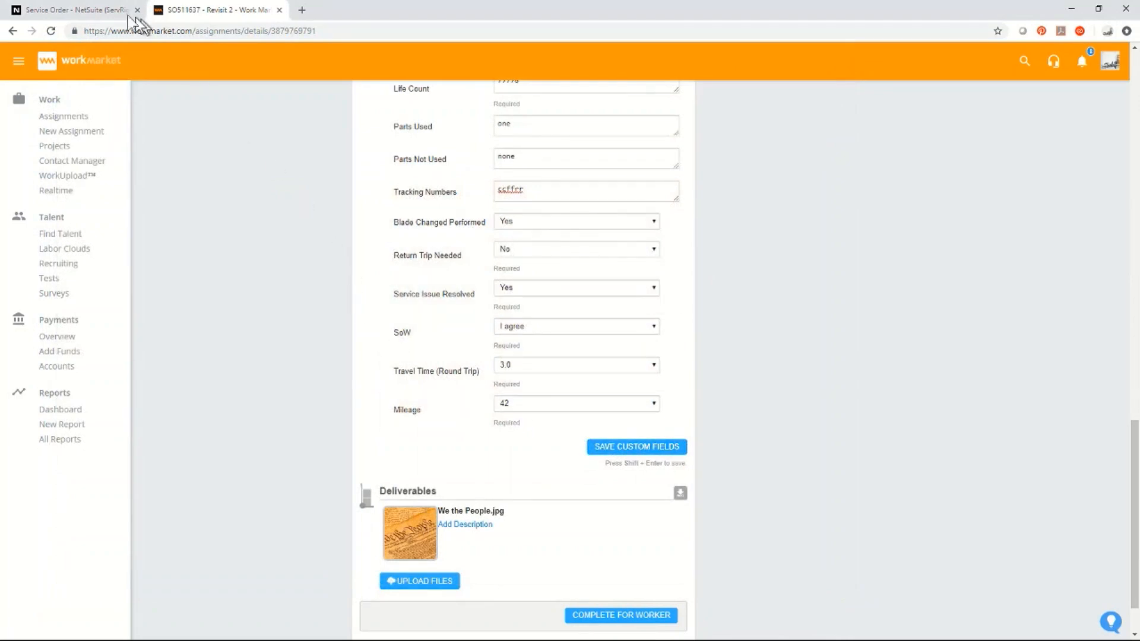
Step: Save the worker custom fields of the Revisit 2 assignment in WorkMarket again
click(69, 10)
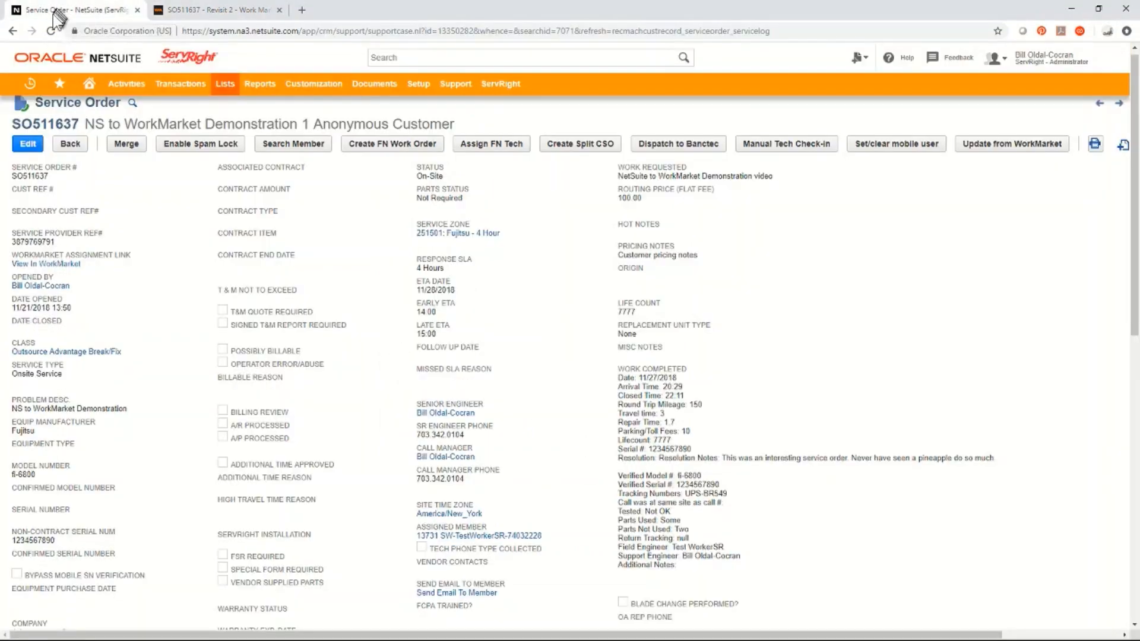
click(188, 11)
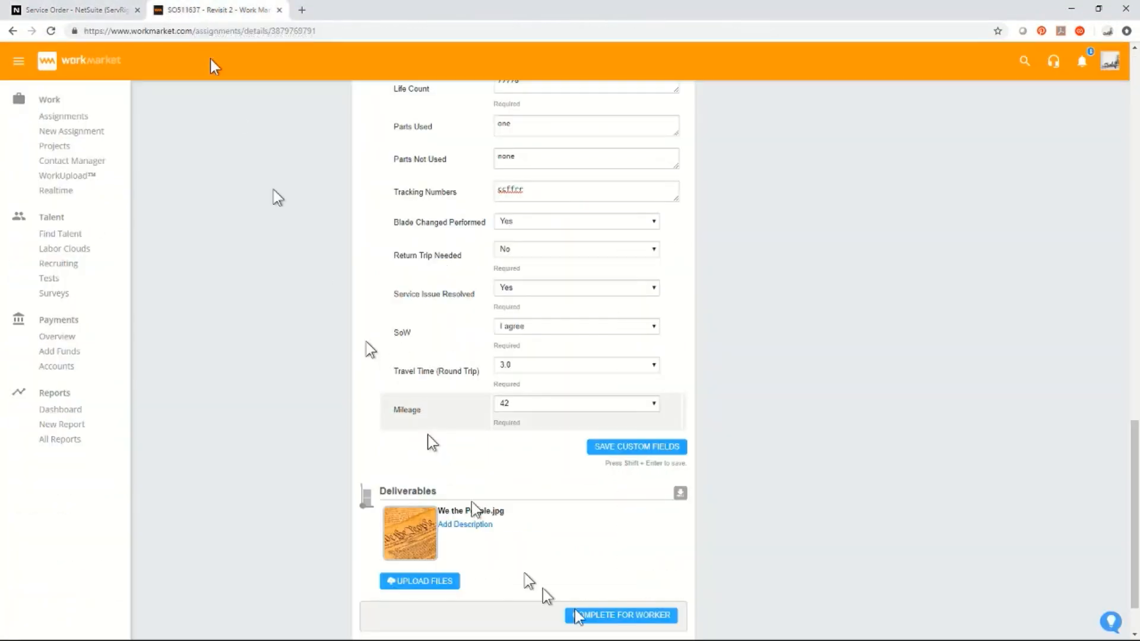
click(626, 451)
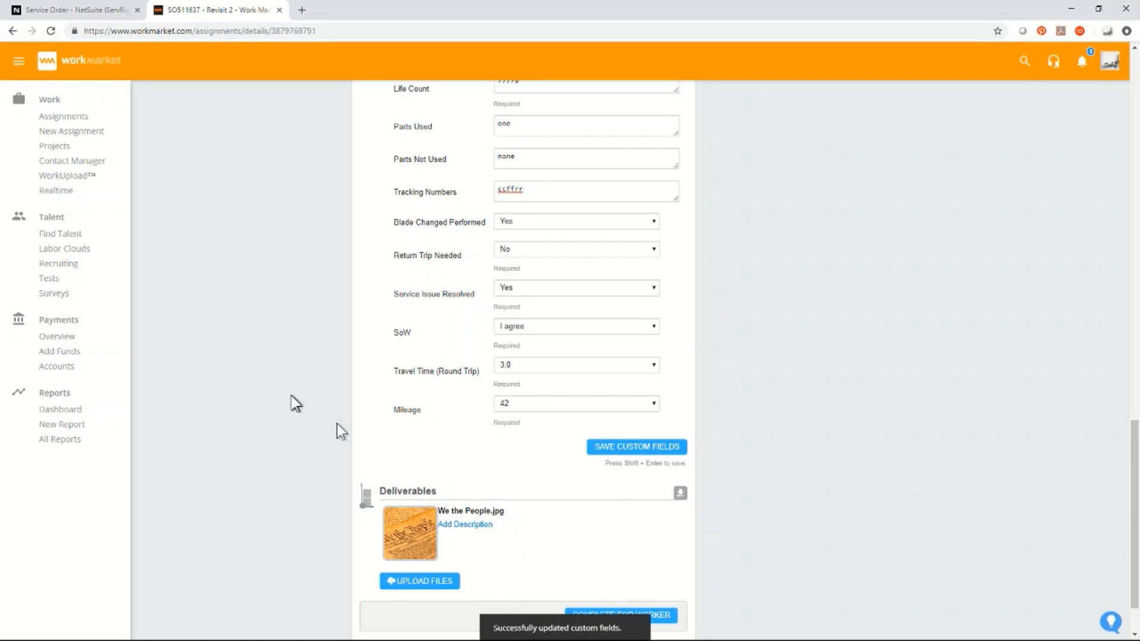
Step: Switch to the NetSuite service order, update it from WorkMarket and show its service logs
click(73, 7)
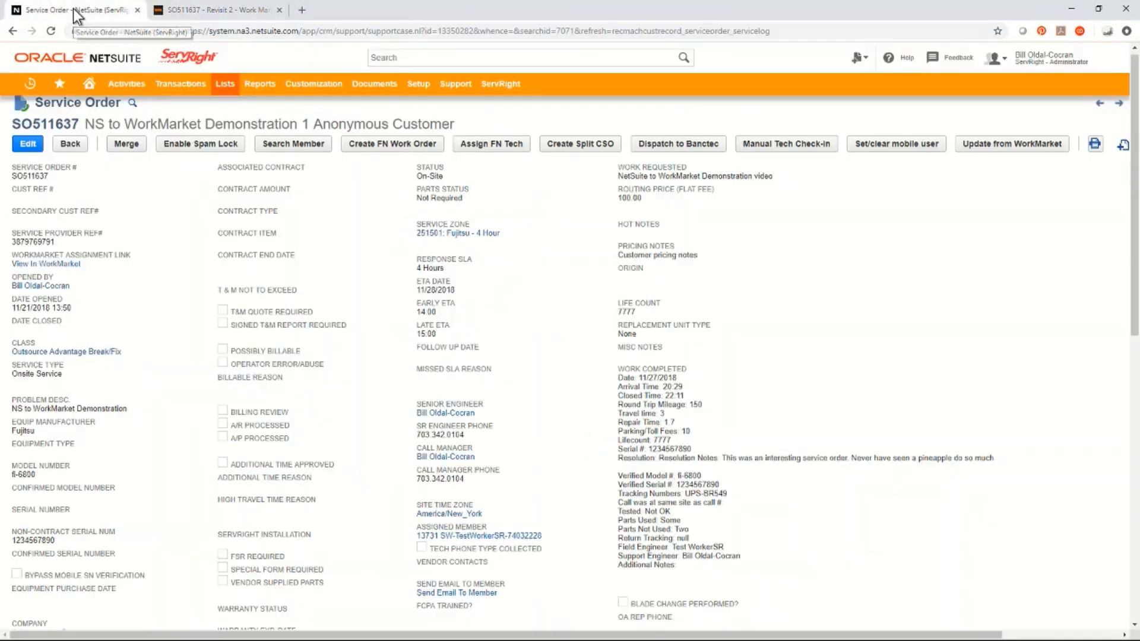
click(1016, 150)
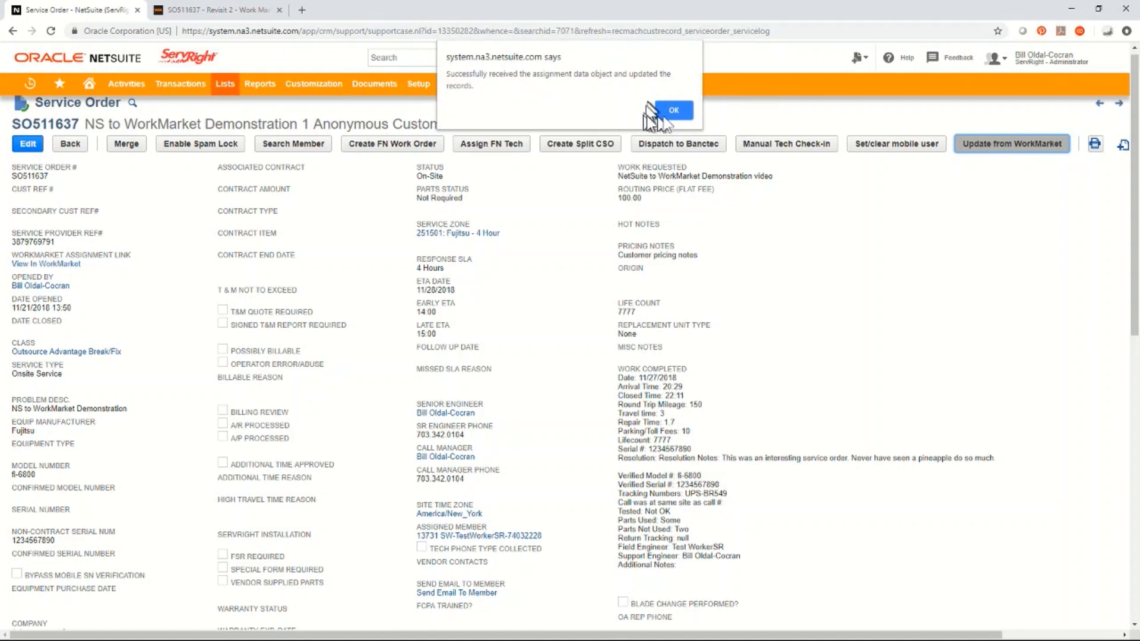
click(675, 110)
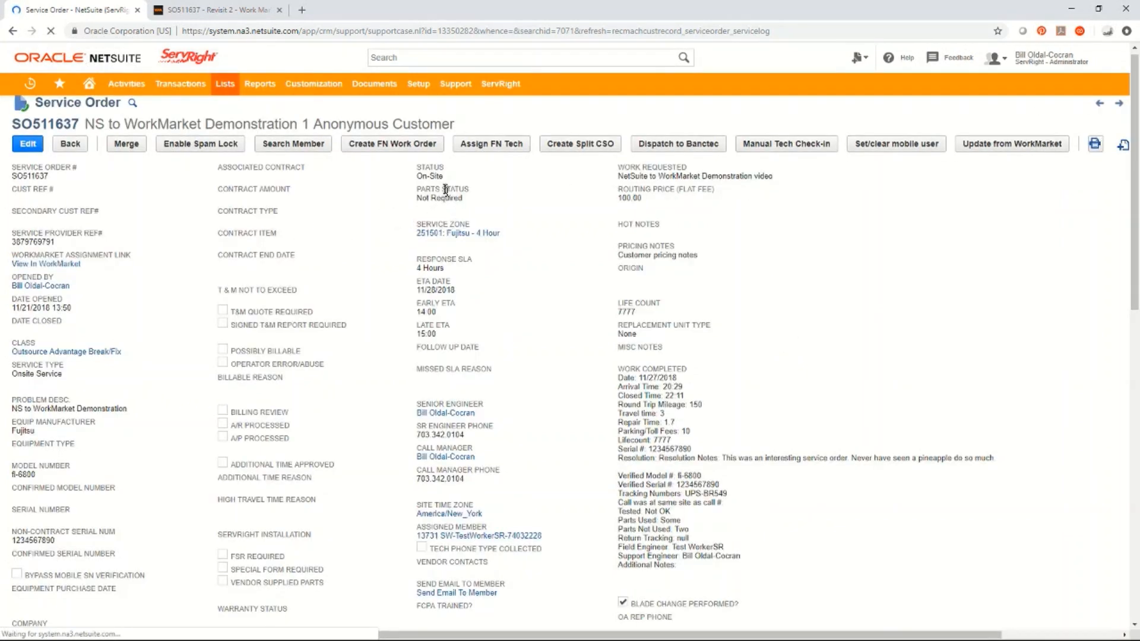
scroll(386, 386, down, 12)
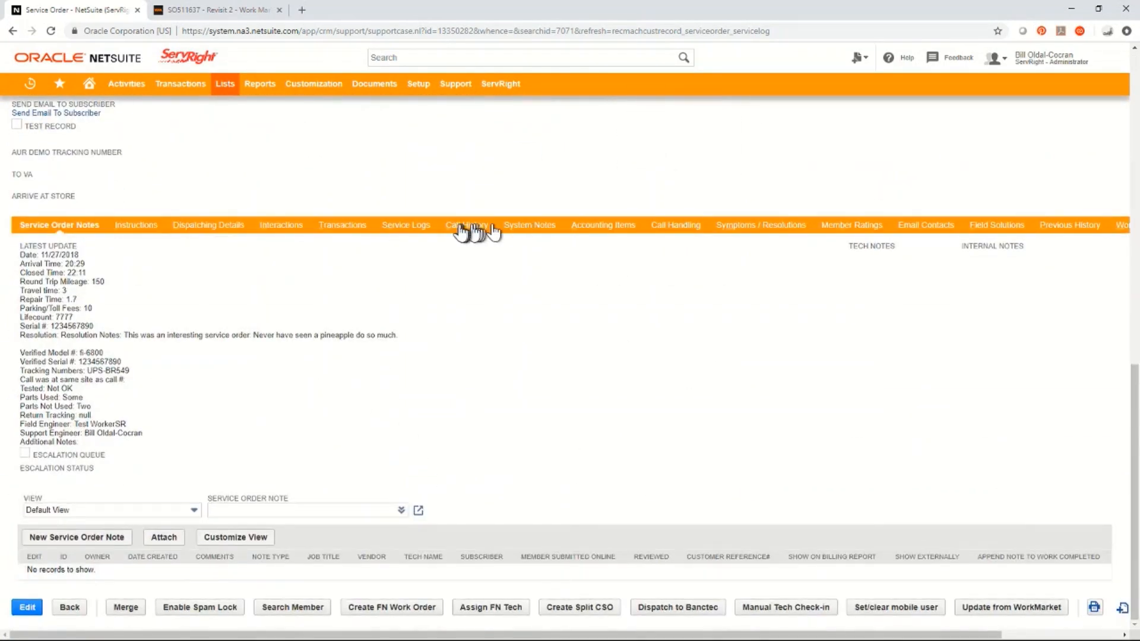
click(395, 230)
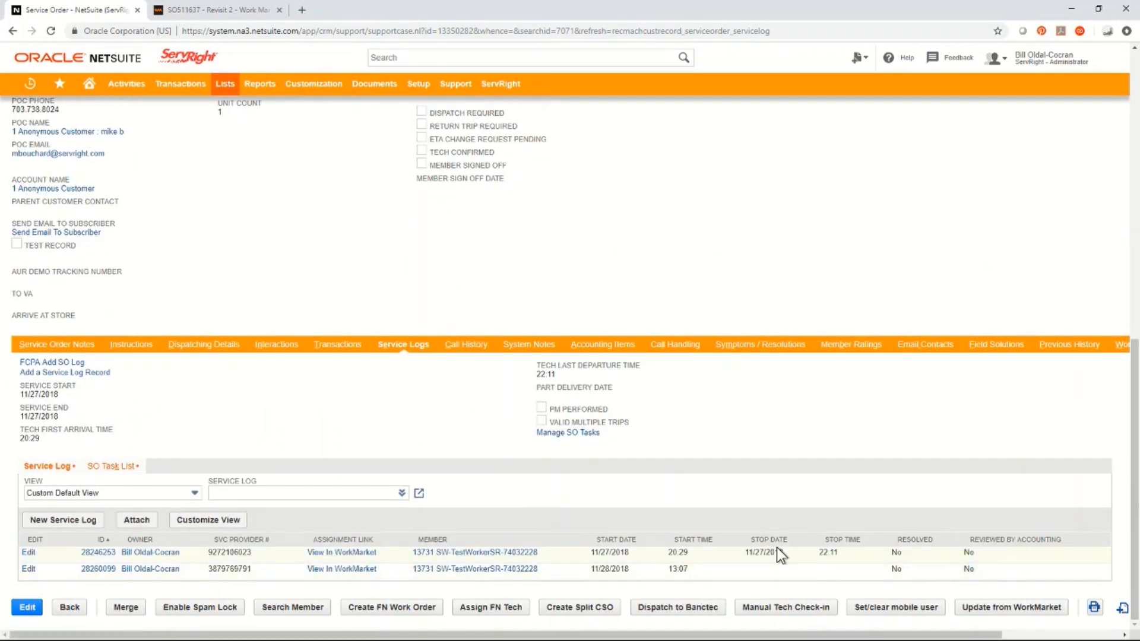
Step: Switch back to the WorkMarket assignment and check out the worker
click(209, 9)
scroll(290, 414, up, 6)
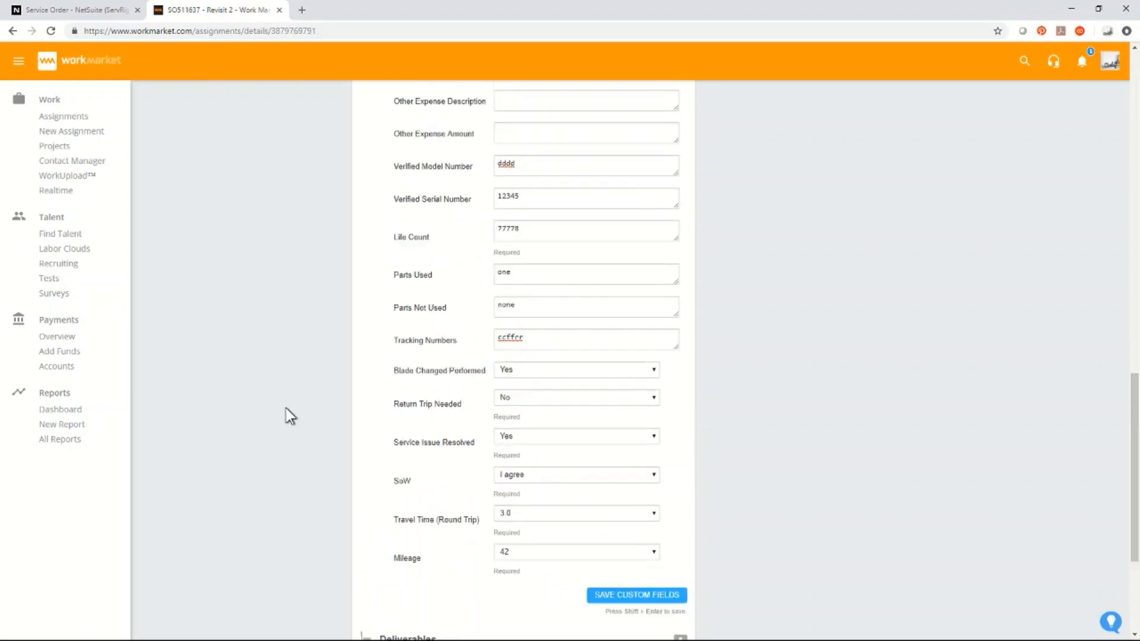
scroll(290, 415, up, 10)
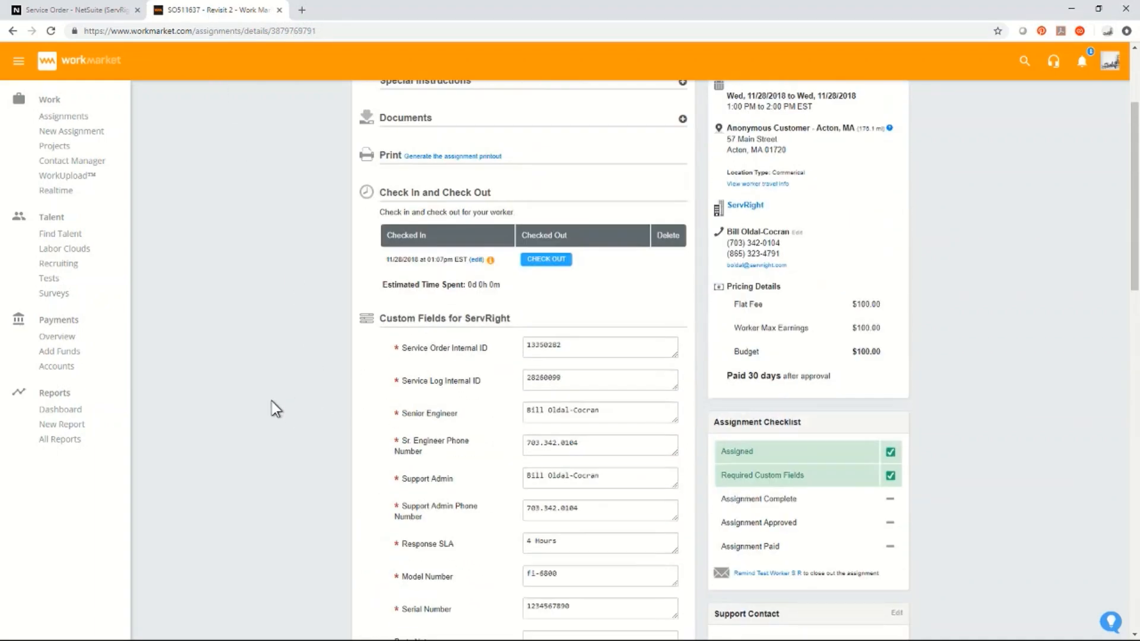
click(544, 258)
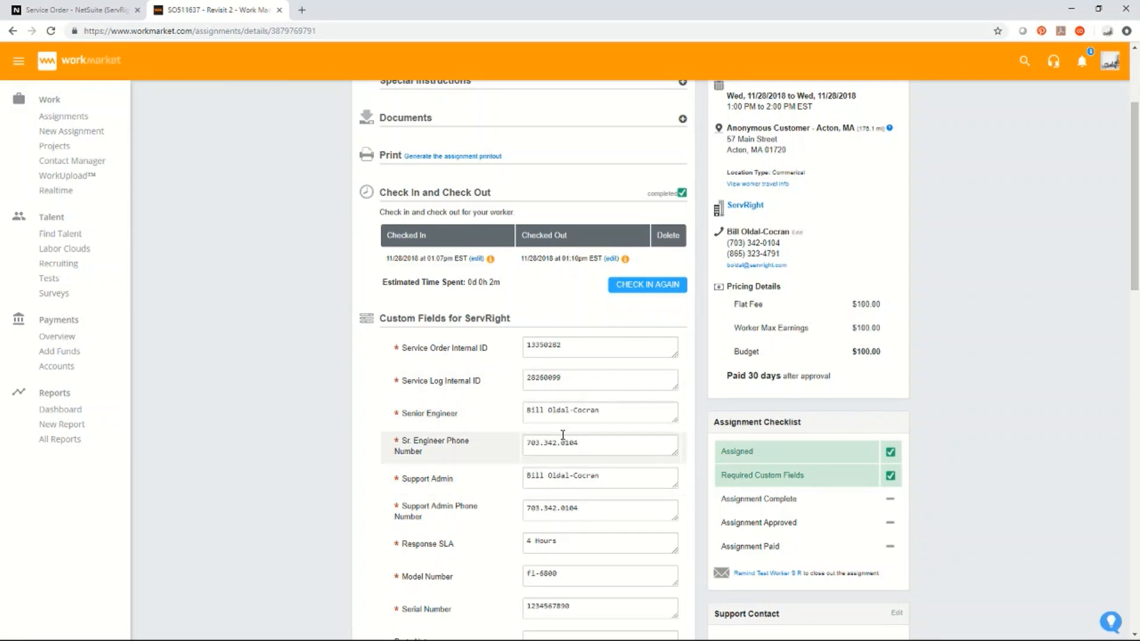
scroll(562, 435, down, 4)
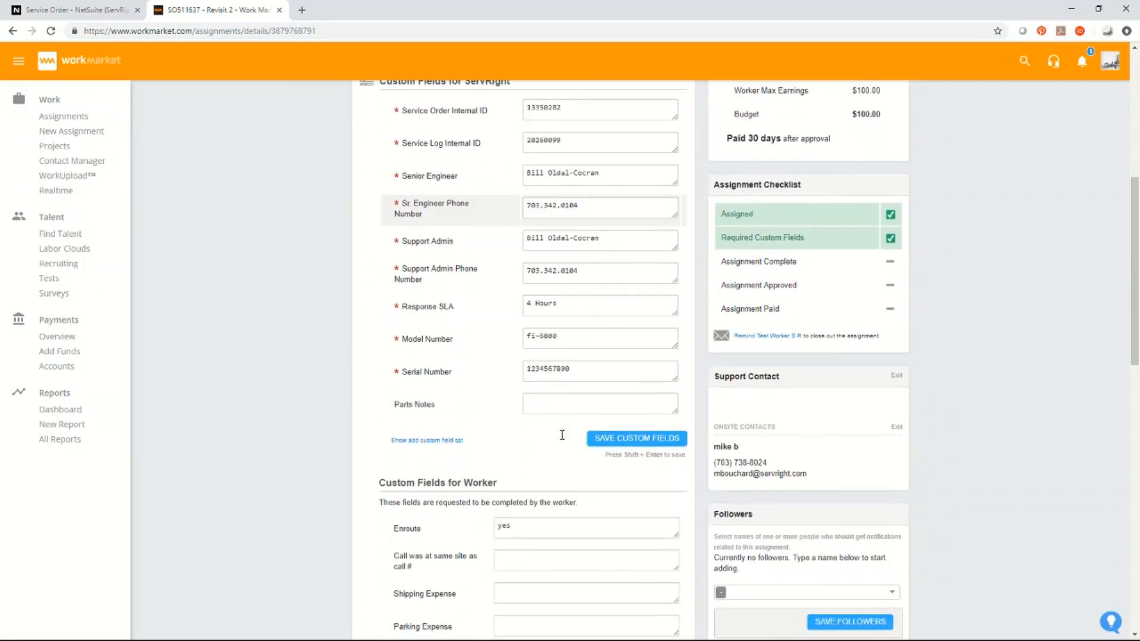
scroll(549, 521, down, 4)
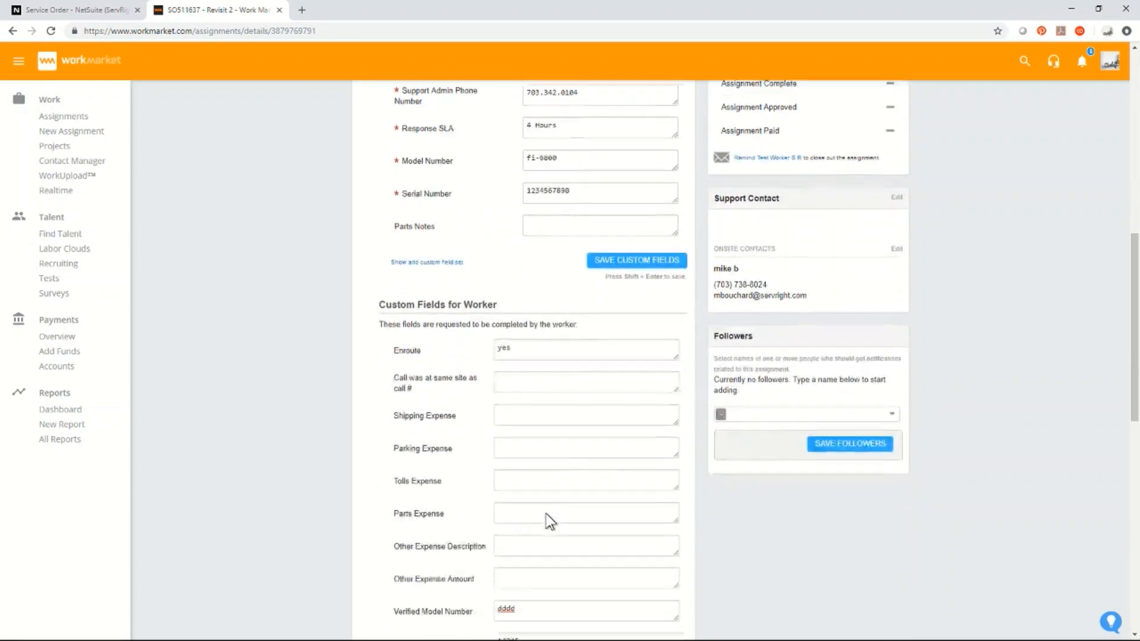
scroll(536, 507, up, 10)
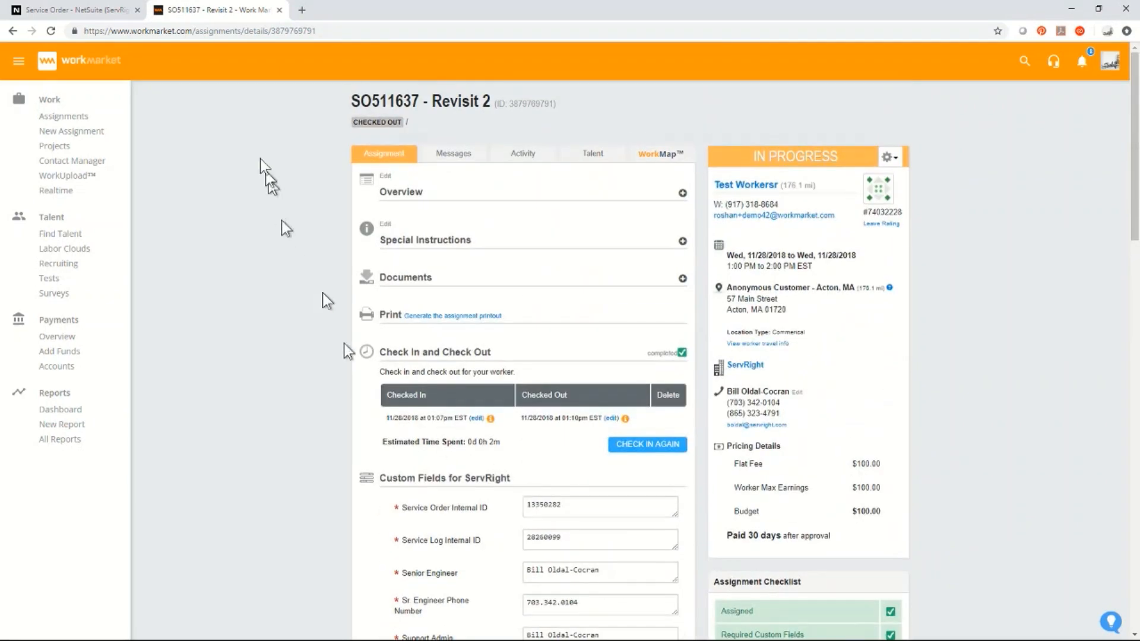
Step: Return to the NetSuite service order and pull in the worker's check-out from WorkMarket
click(72, 10)
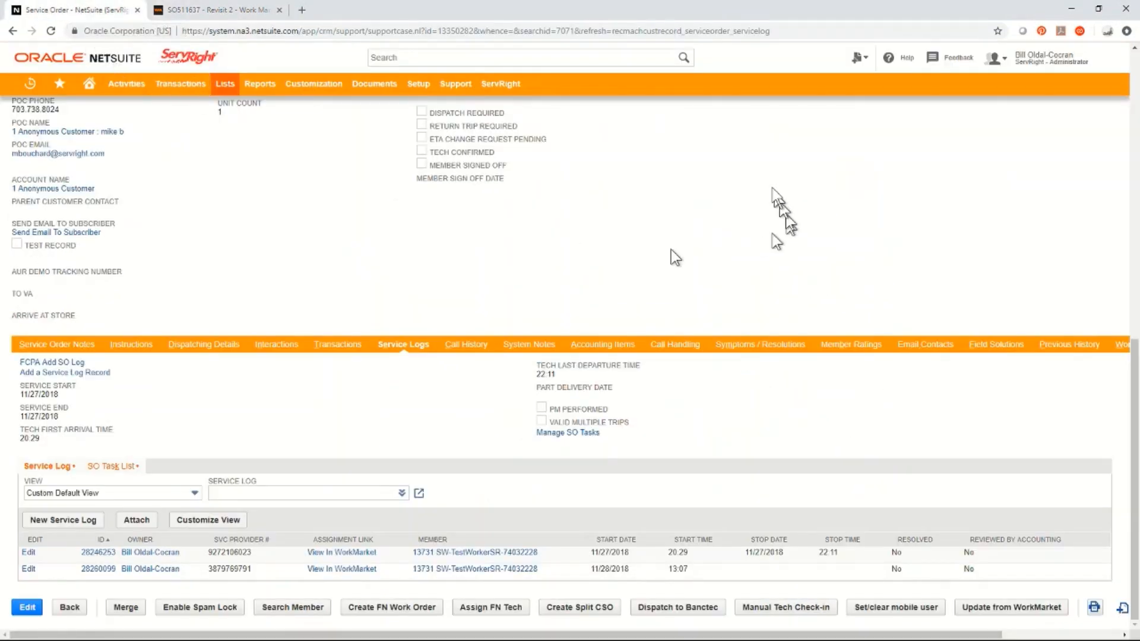
scroll(634, 308, up, 5)
scroll(634, 307, up, 5)
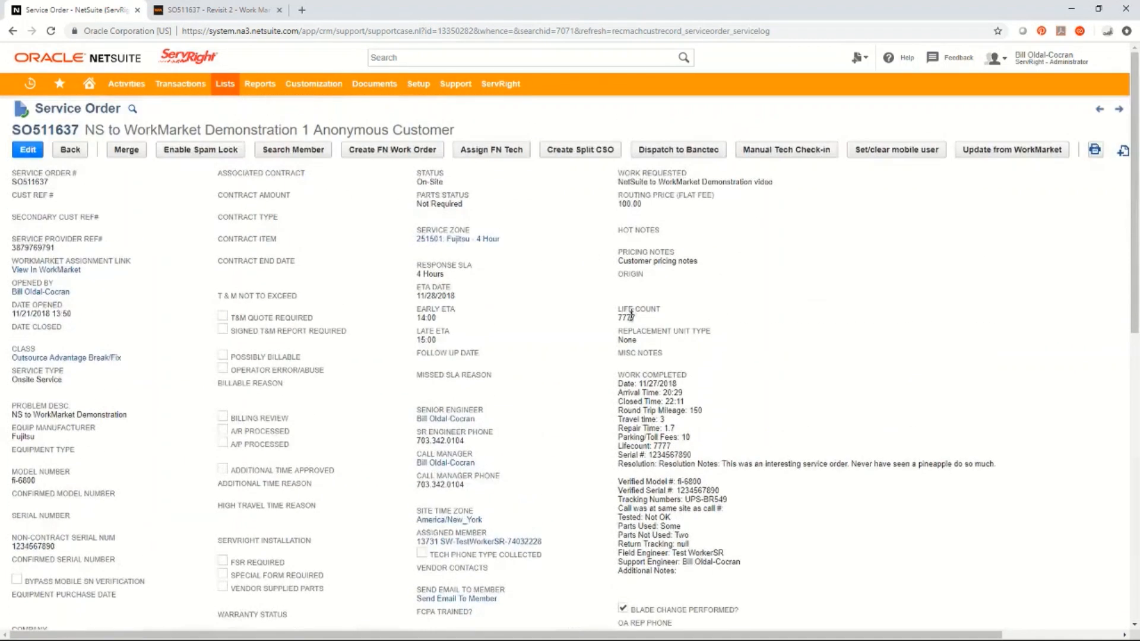
click(1009, 155)
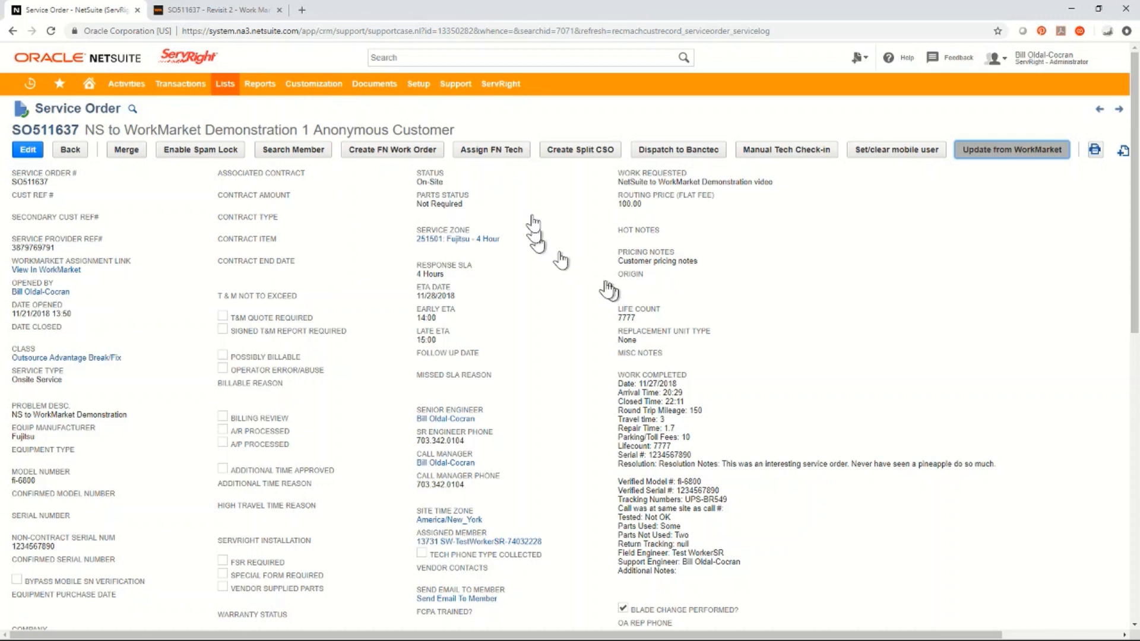
click(666, 110)
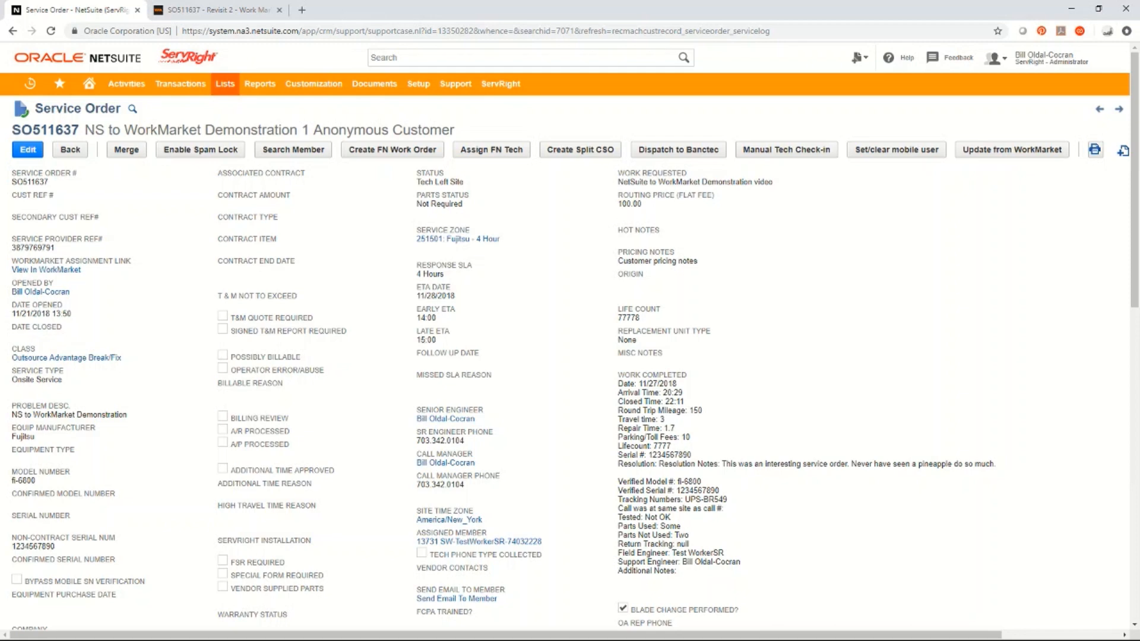
Step: Open the service log record for the 11/28/2018 visit from the service order's service logs
click(1135, 558)
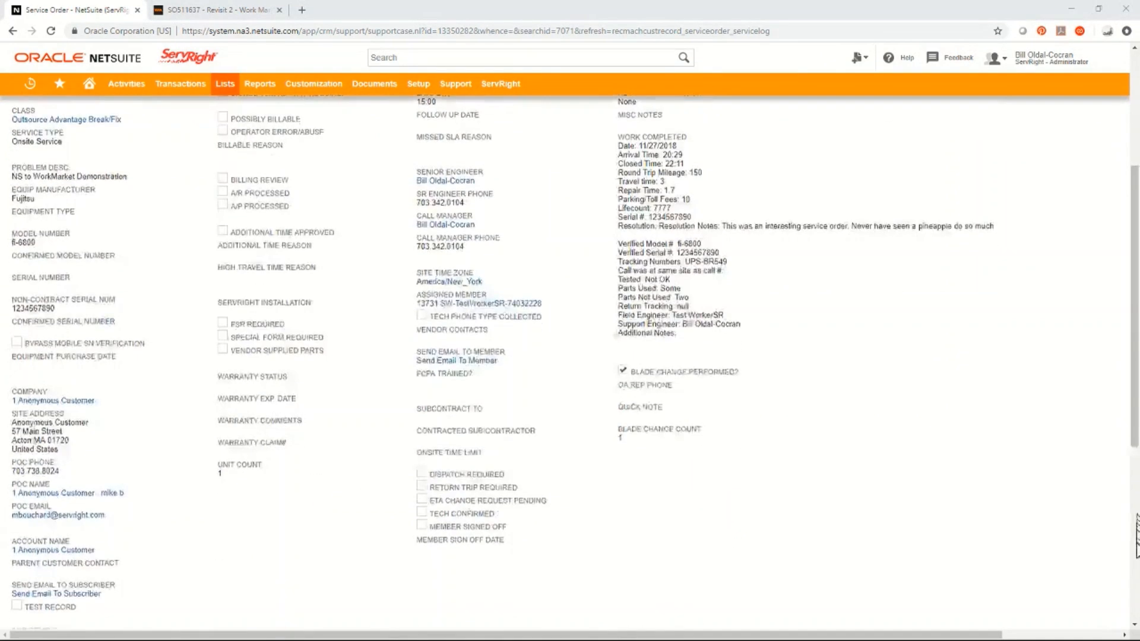
click(1135, 561)
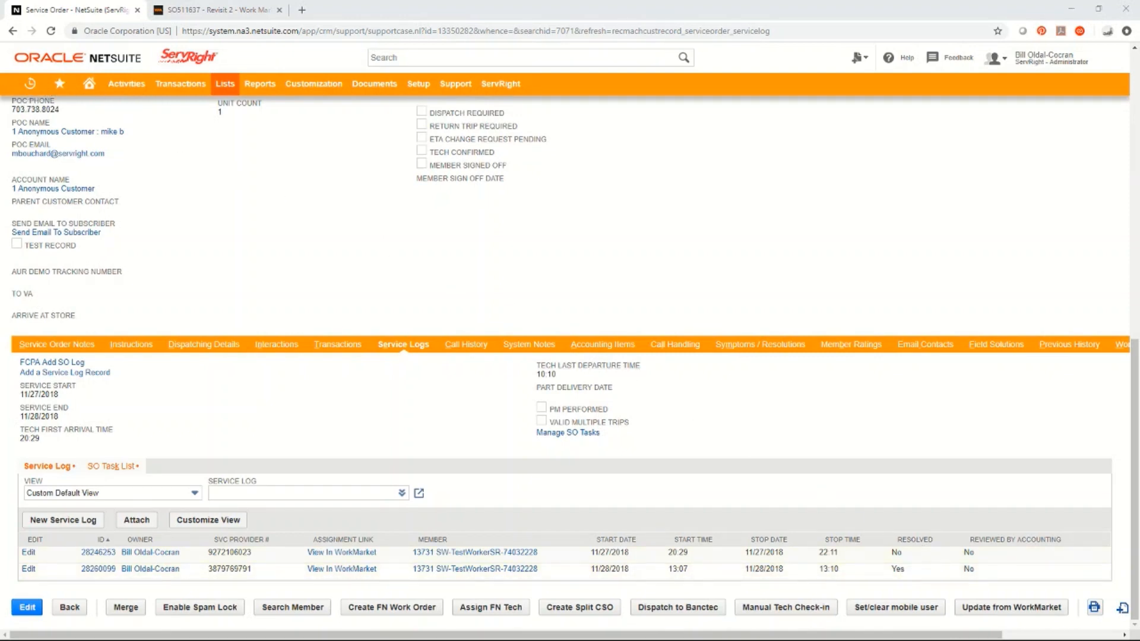
click(97, 569)
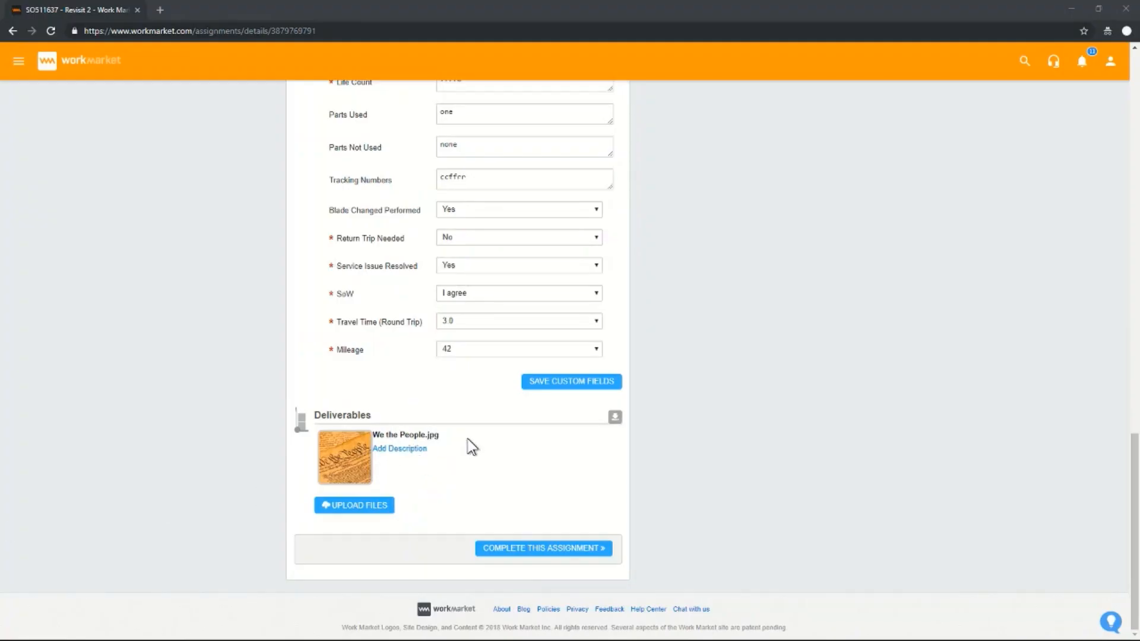
Step: Complete the assignment as the worker, pasting the summary about installing the broken exit tray and a blade, and submit it for approval
click(539, 550)
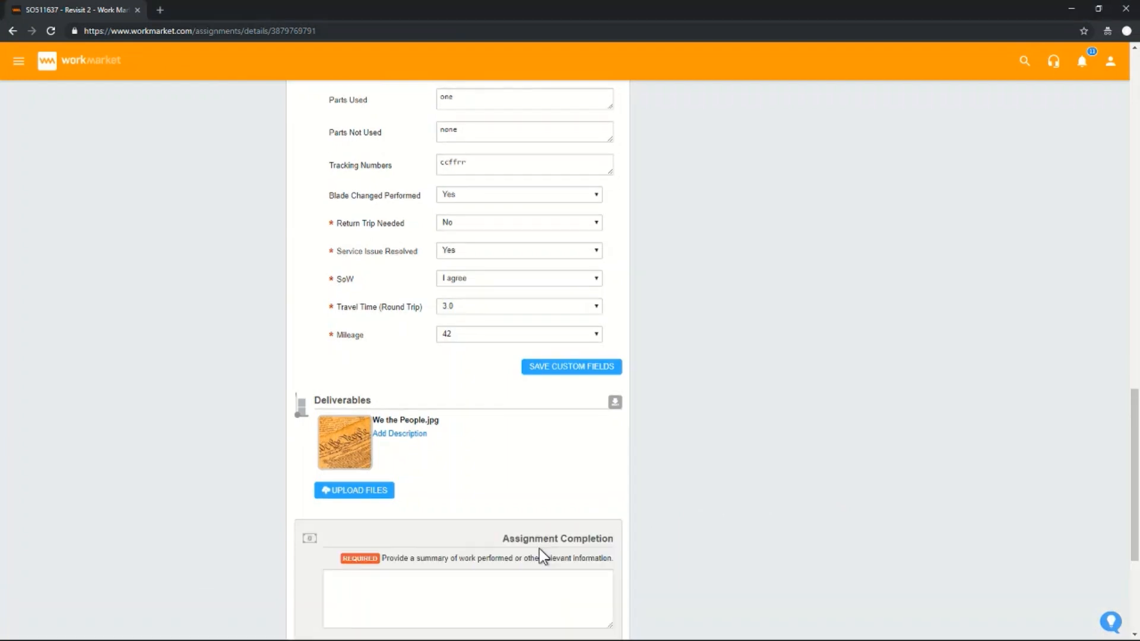
right_click(359, 587)
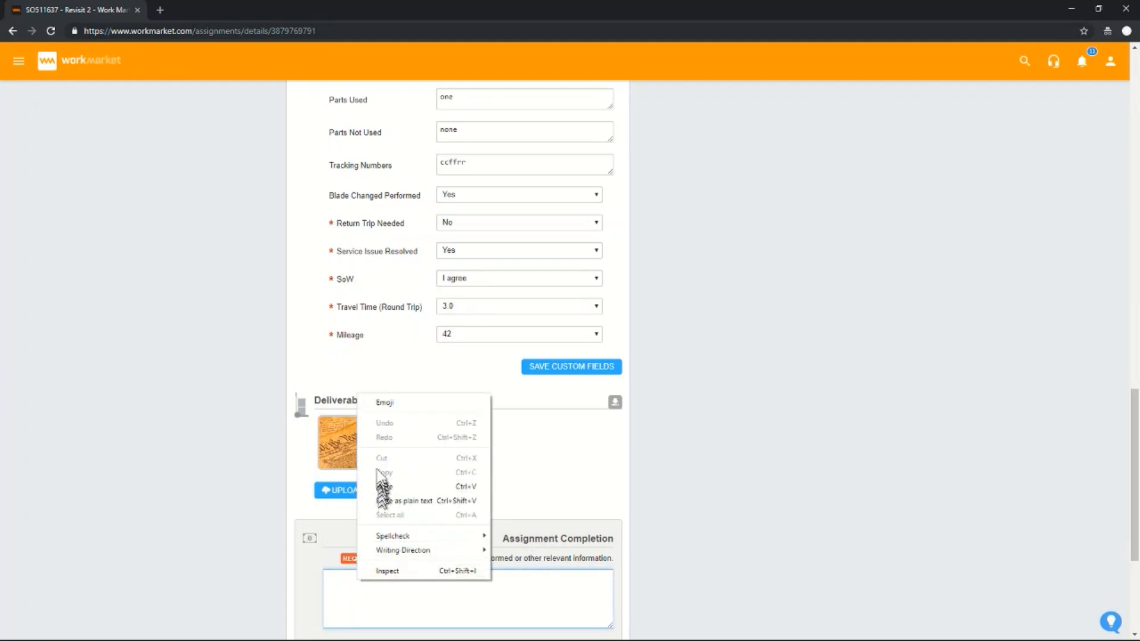
click(385, 486)
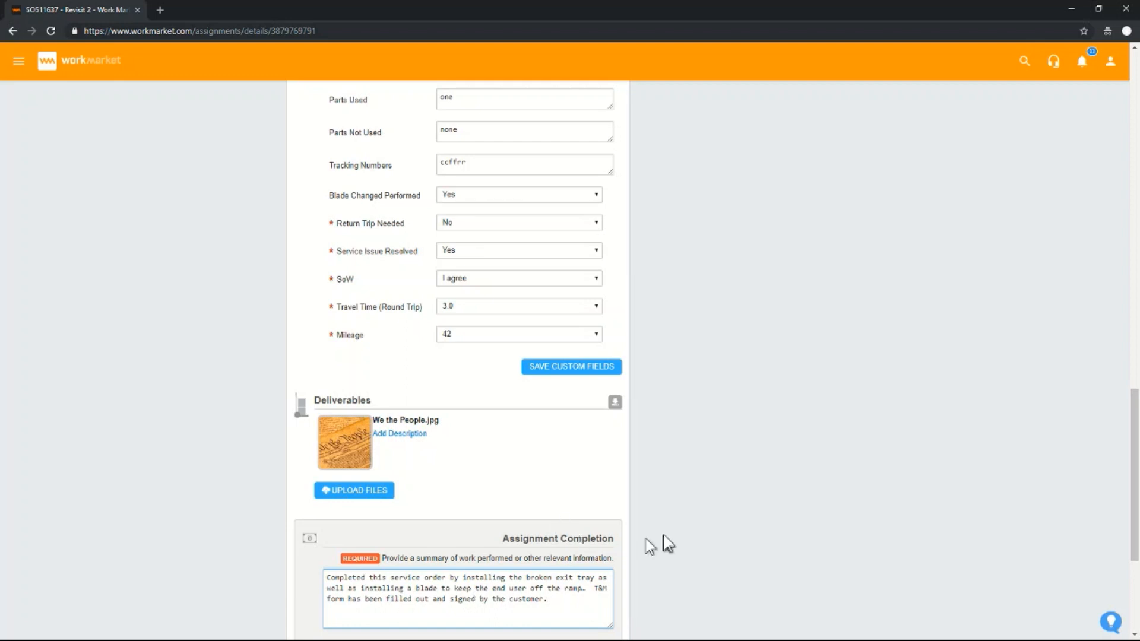
scroll(680, 514, down, 4)
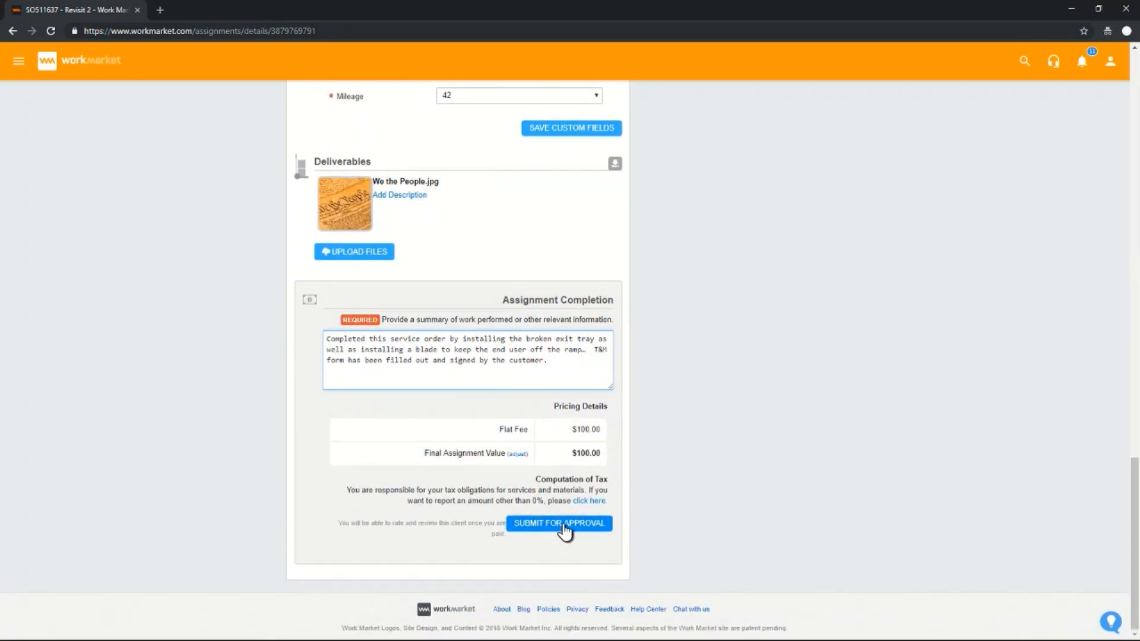
click(566, 525)
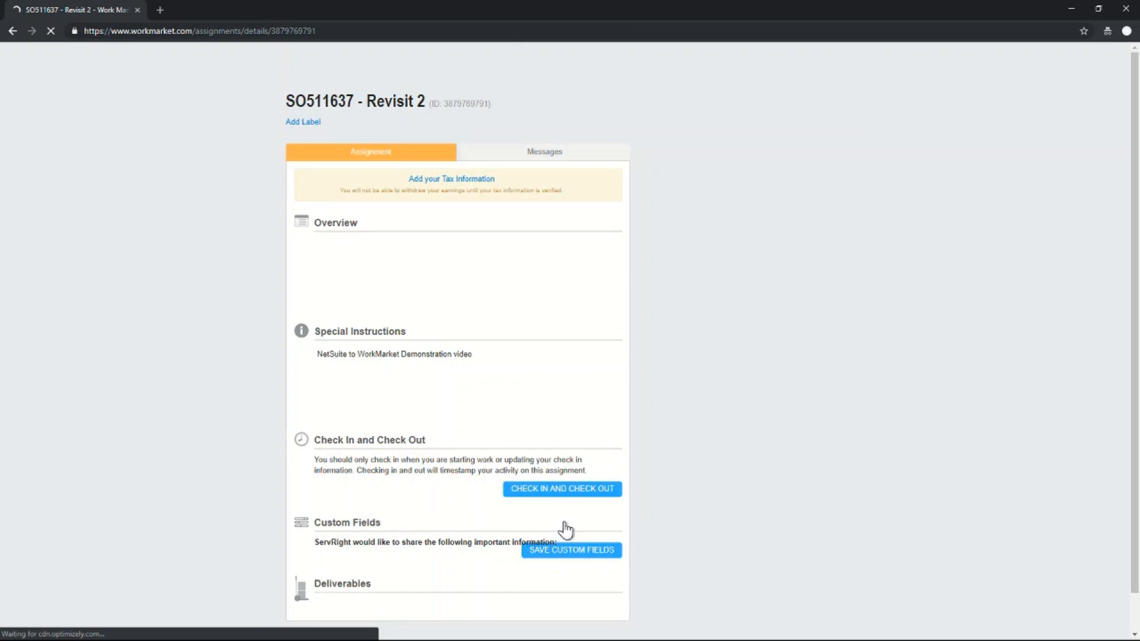
scroll(288, 318, down, 10)
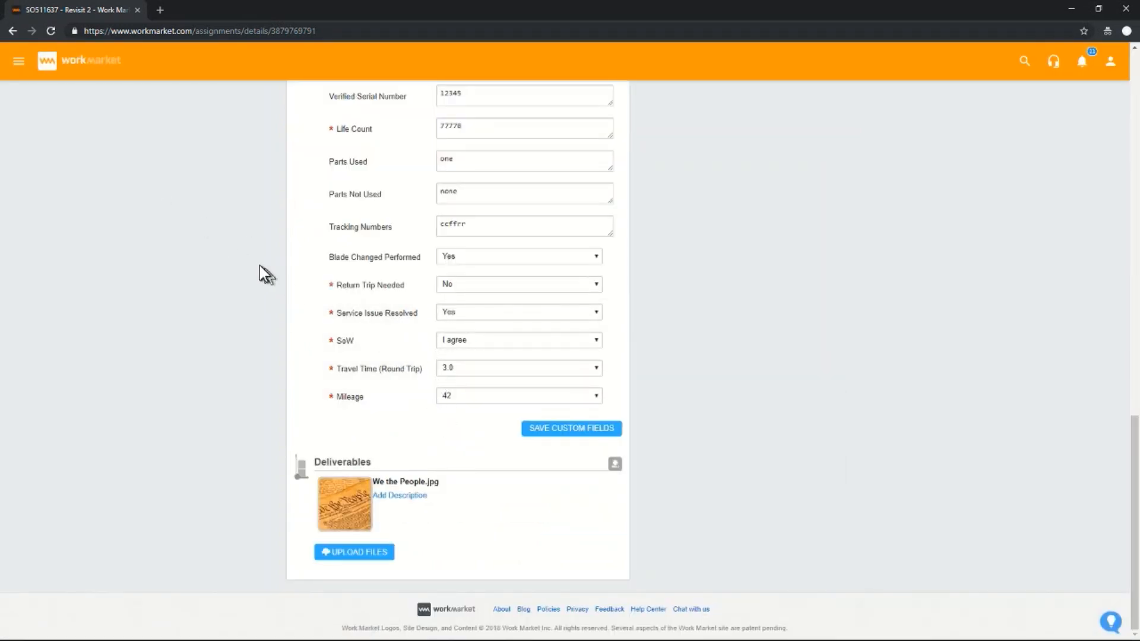
Step: Switch back to NetSuite, maximize its window and return from the service log to the service order to review the completed work
click(1069, 6)
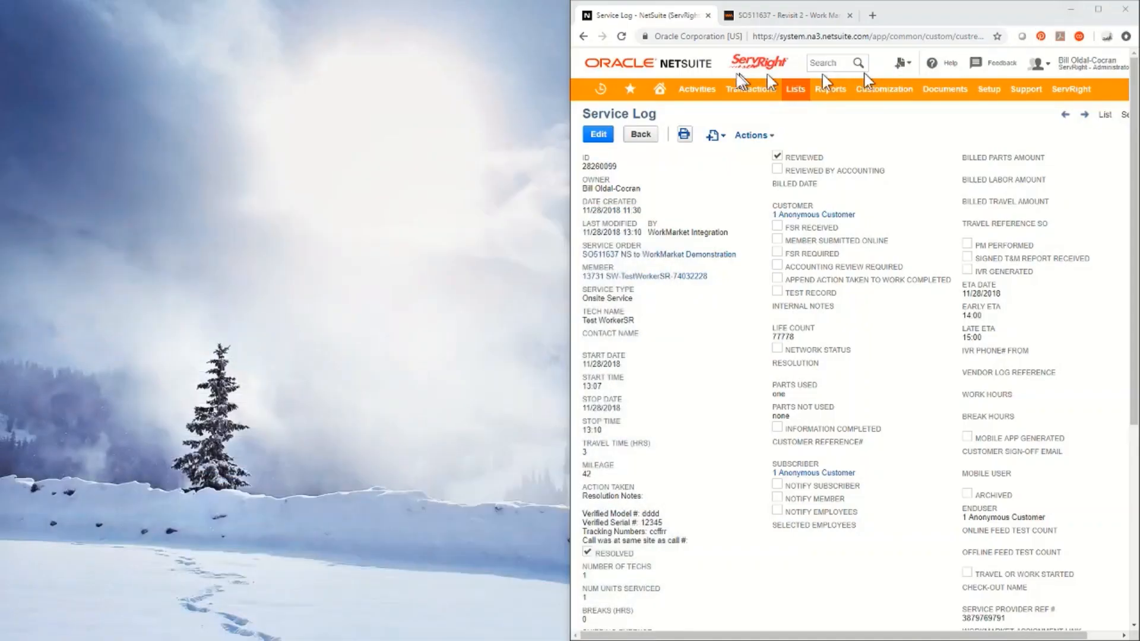
click(1098, 10)
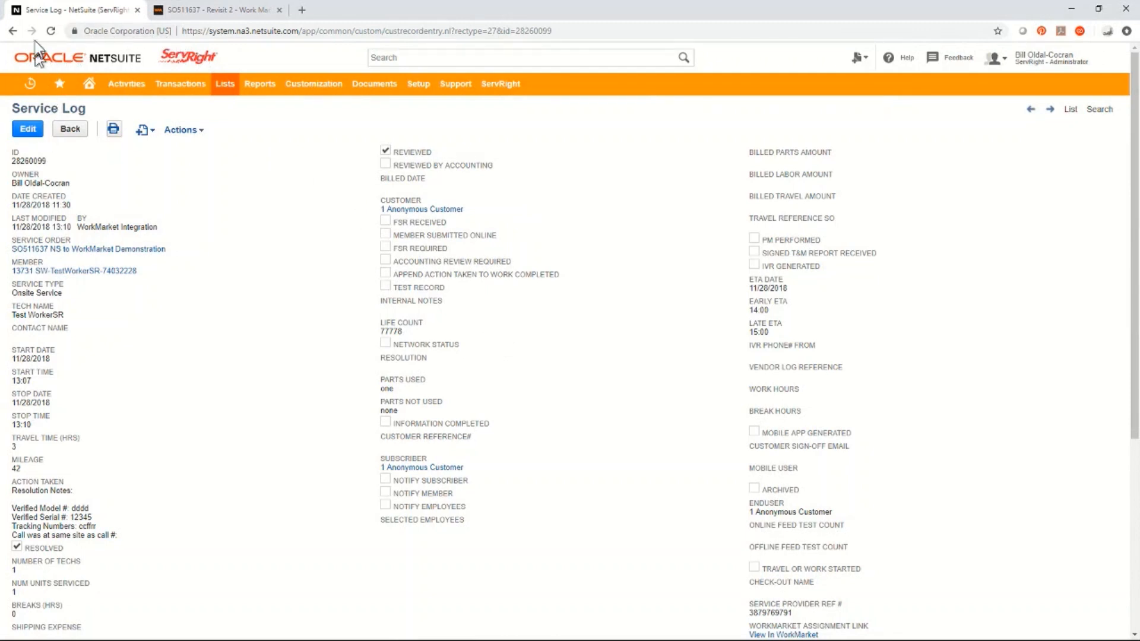
click(12, 31)
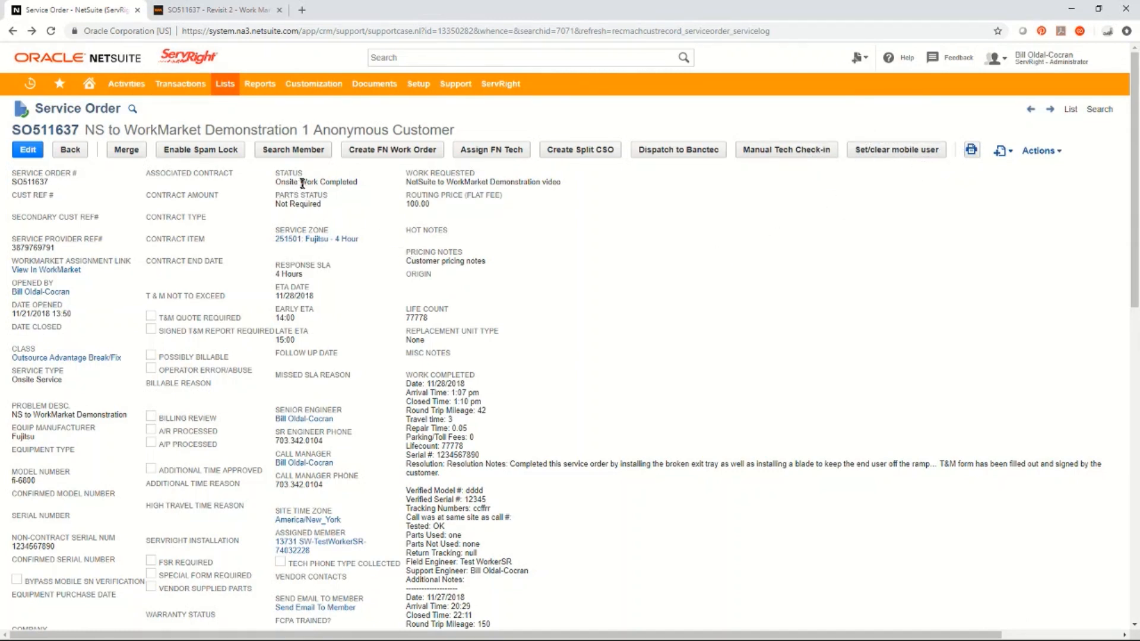
Step: Review the completed work notes and display the service order's service logs in the SO Log View
scroll(556, 362, down, 4)
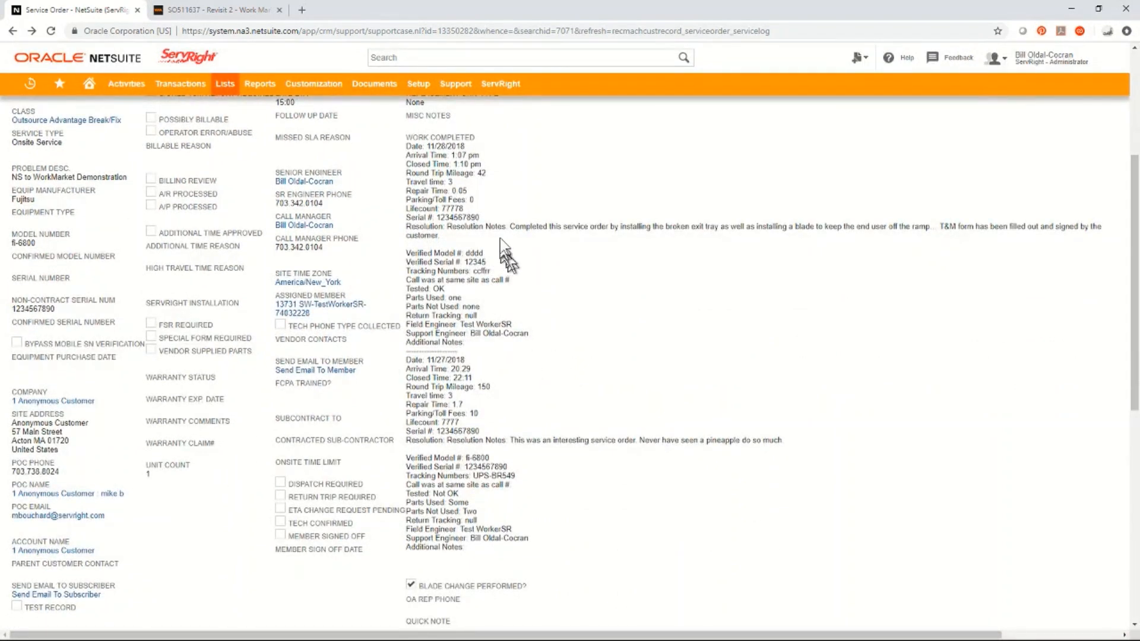
scroll(529, 271, up, 1)
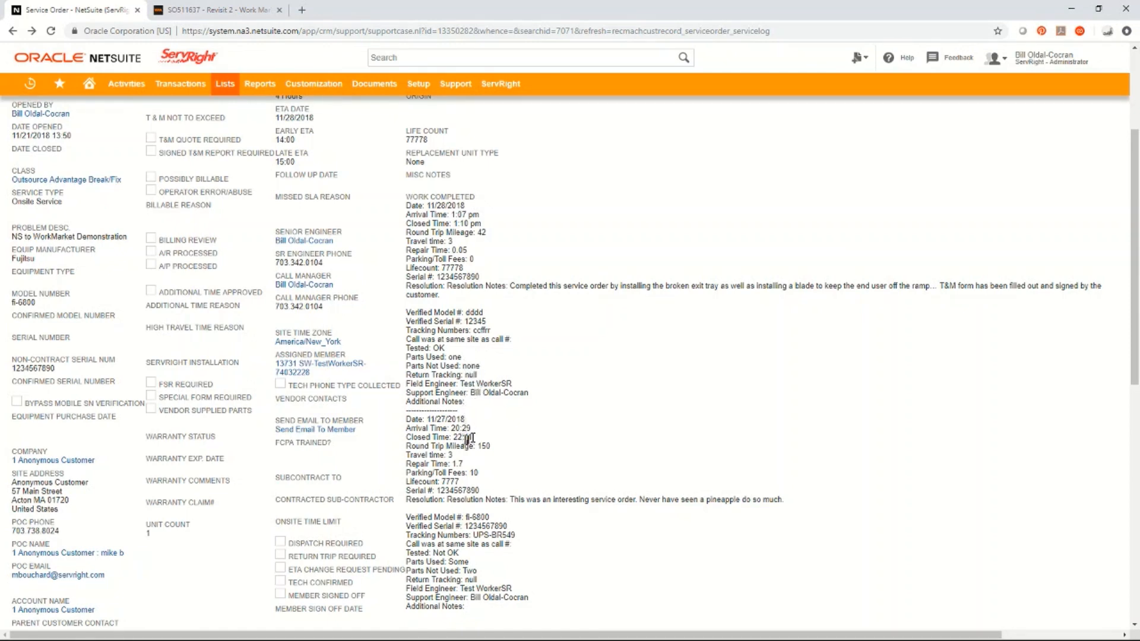
scroll(469, 438, down, 10)
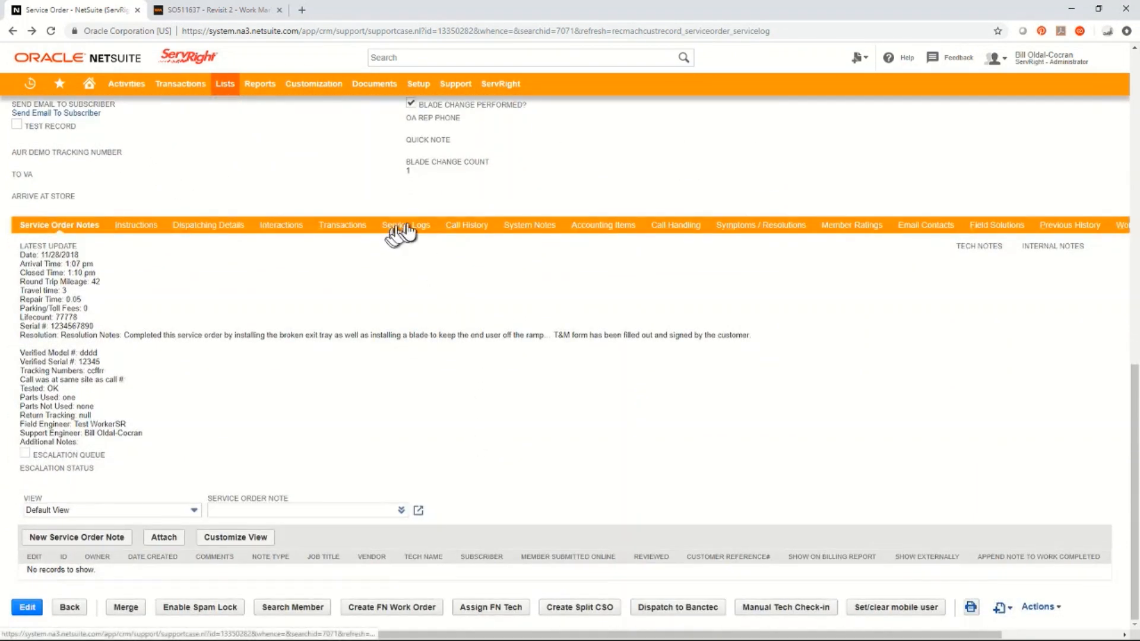
click(406, 232)
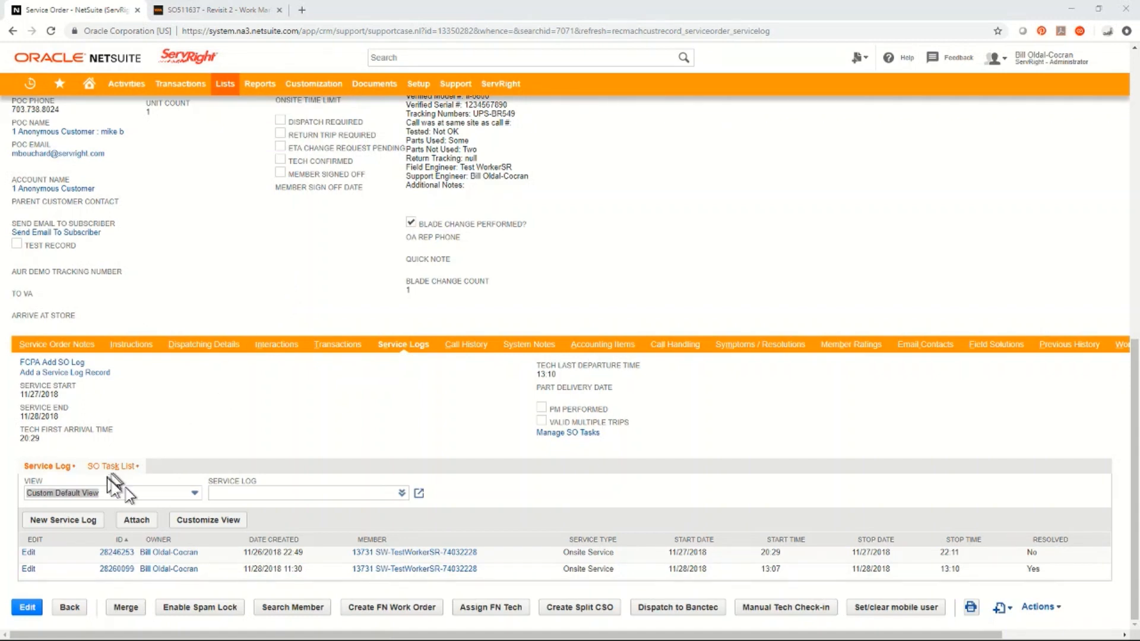
click(196, 494)
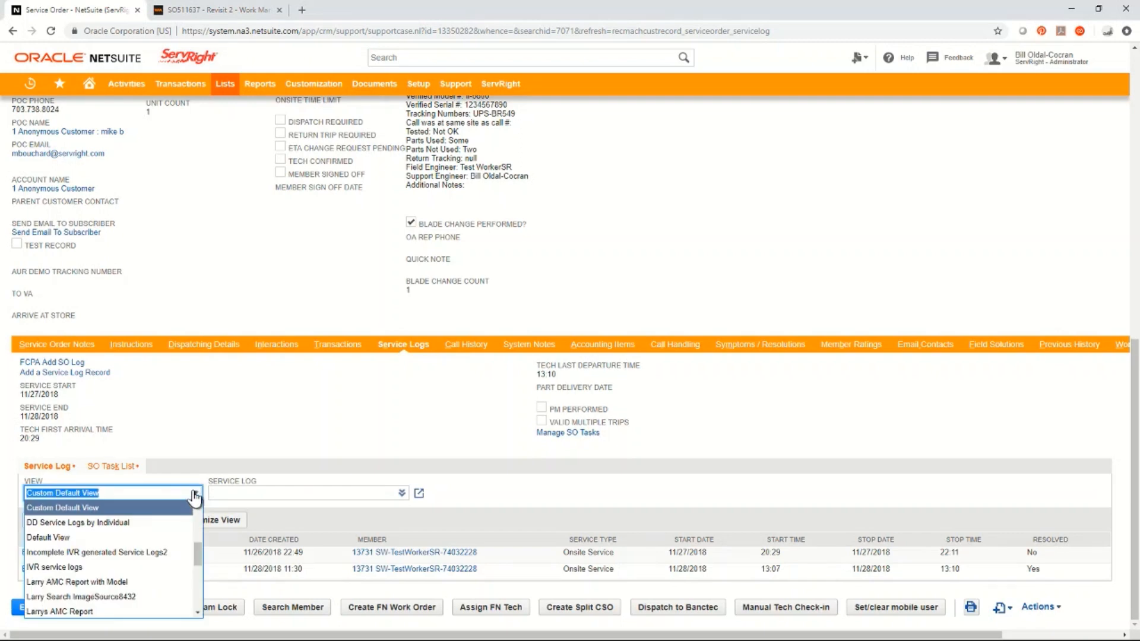
scroll(127, 571, down, 5)
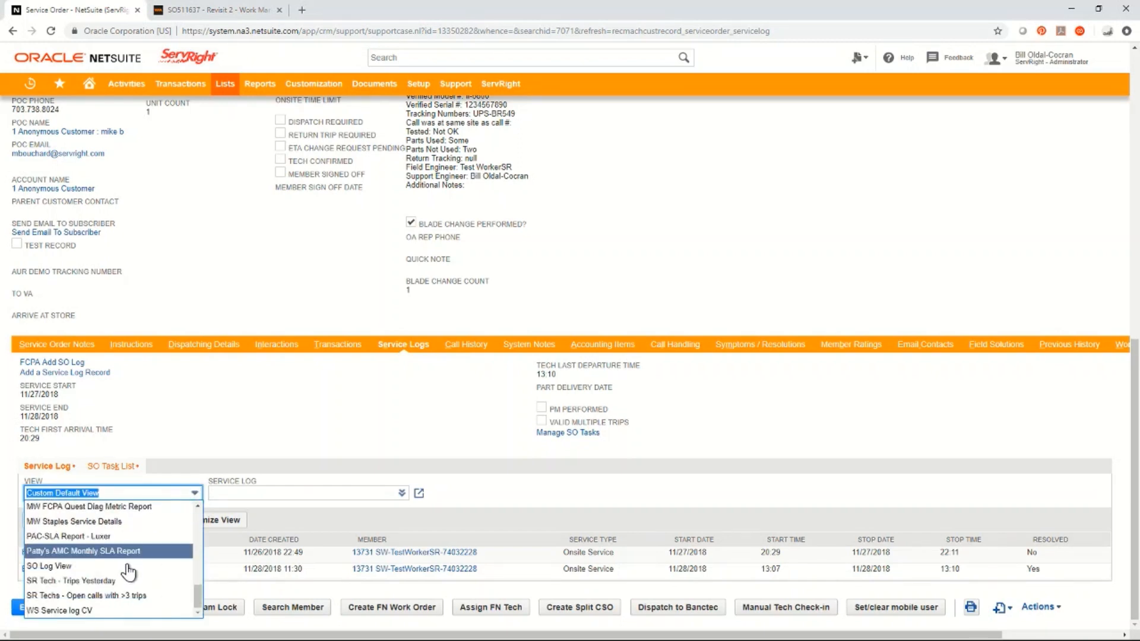
click(61, 567)
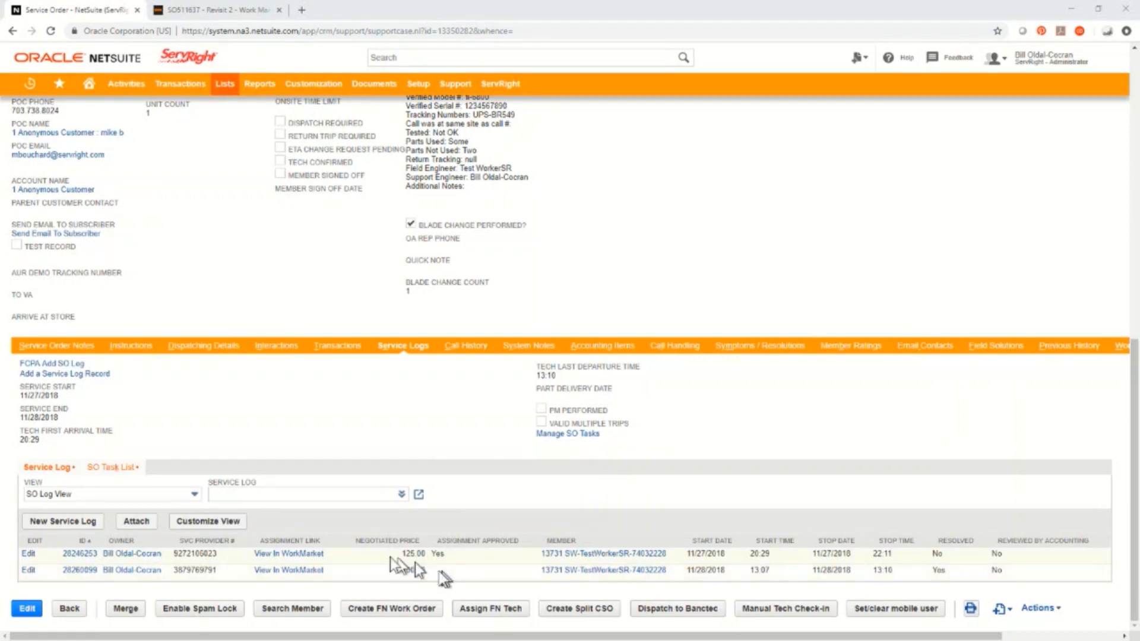
Step: Open the service log for the 11/28/2018 visit and approve its WorkMarket assignment for payment, confirming the approval
click(79, 571)
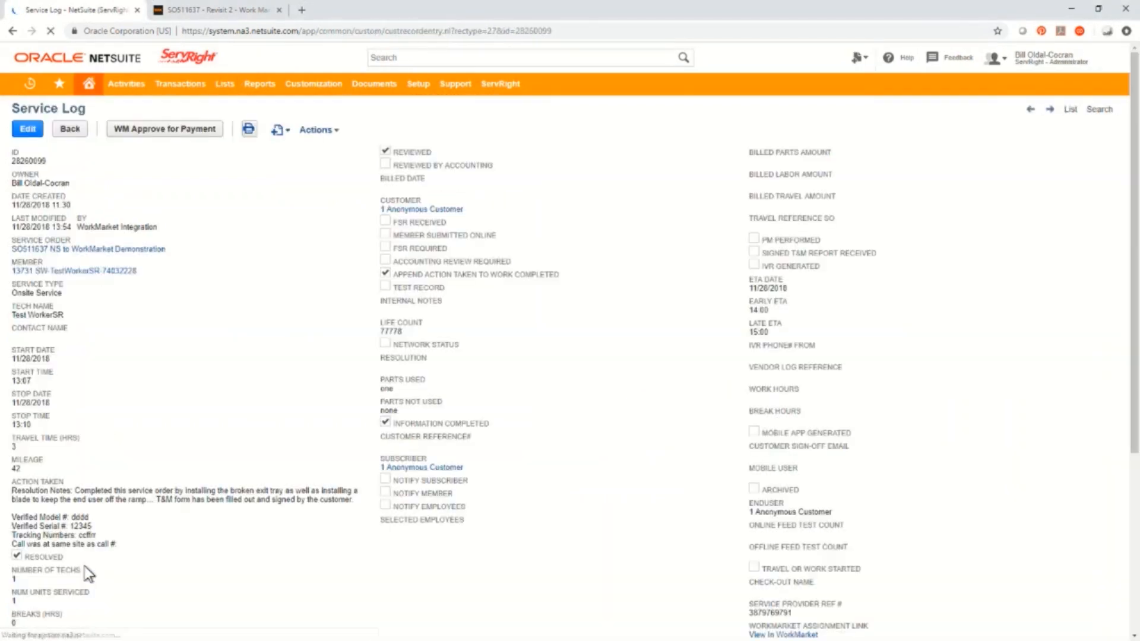
click(180, 131)
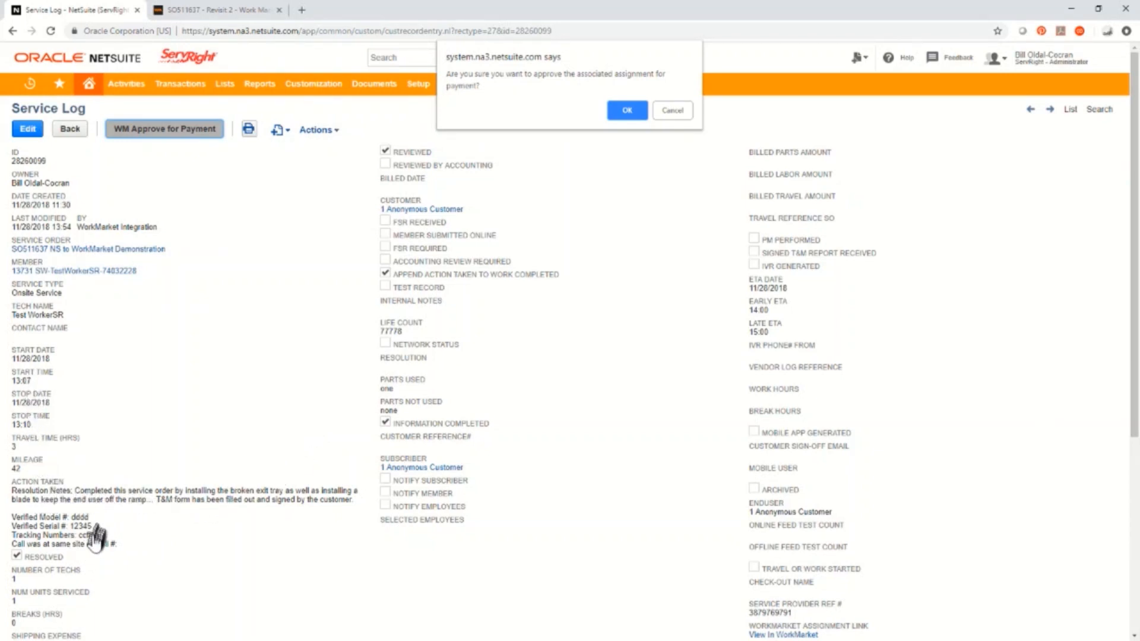
click(628, 112)
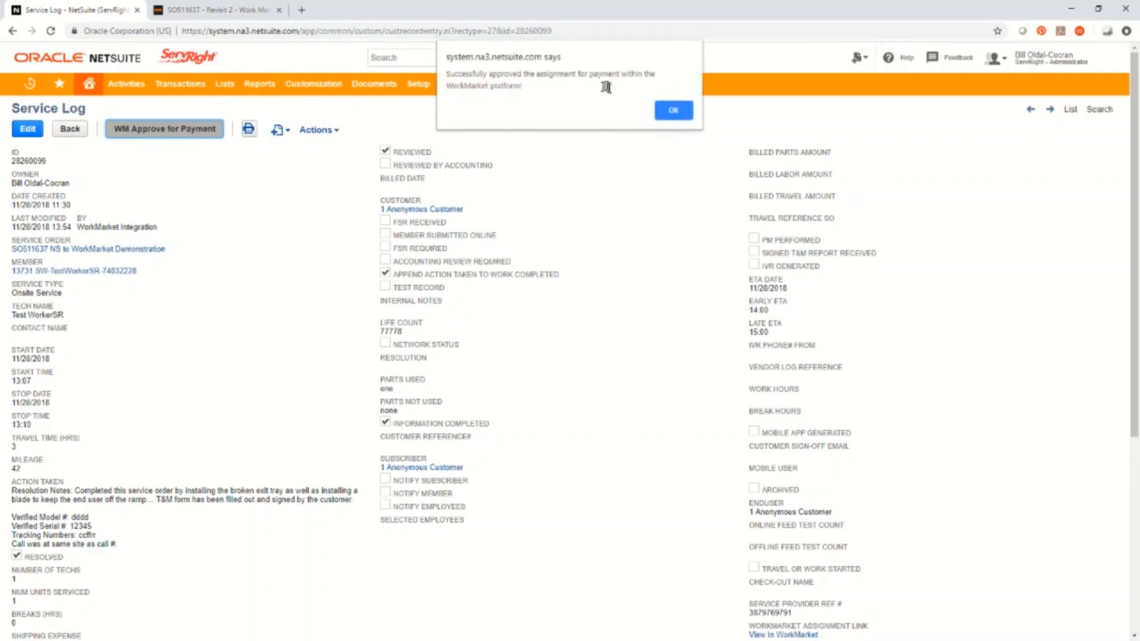
click(674, 111)
mouse_move(143, 131)
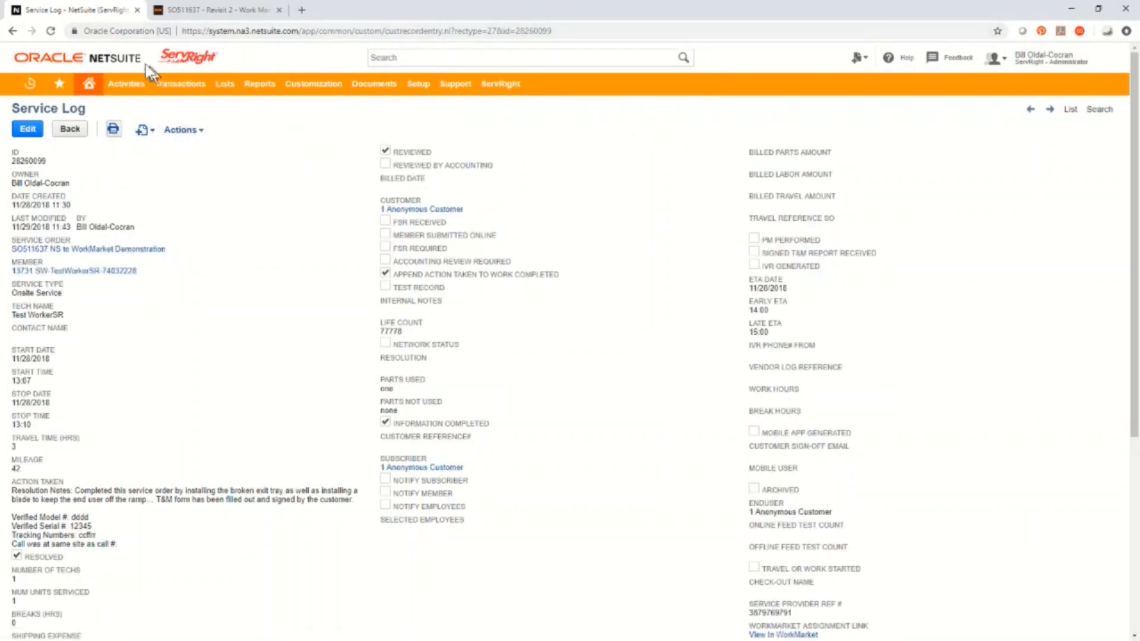
Step: Return to the service order and check the assignment approval in its service logs, finishing at the order's header details
click(13, 31)
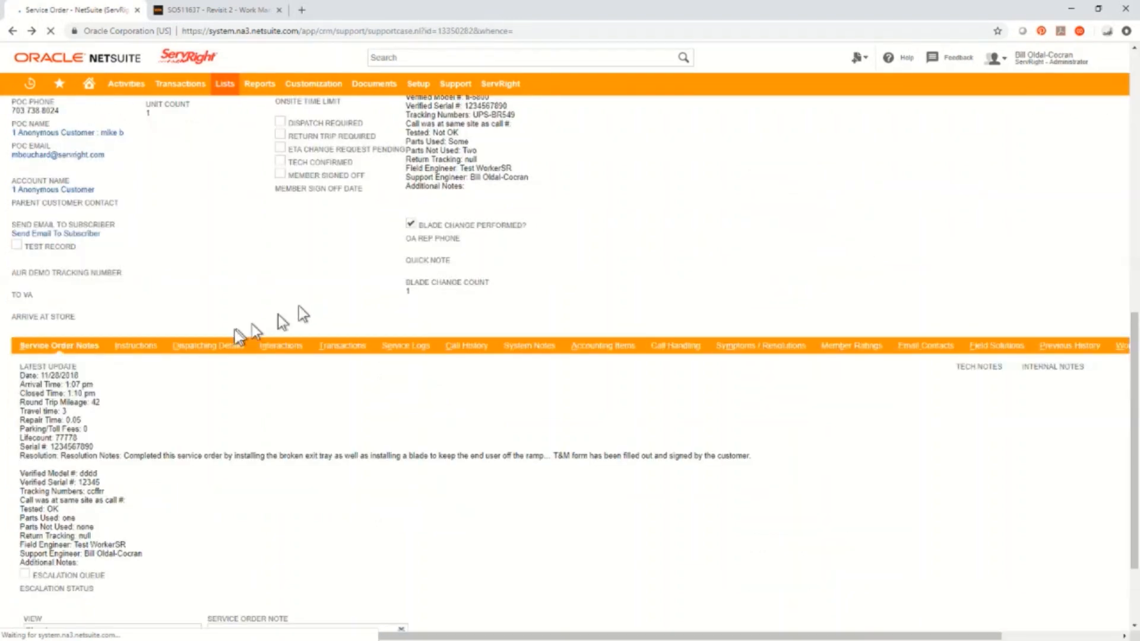
click(411, 352)
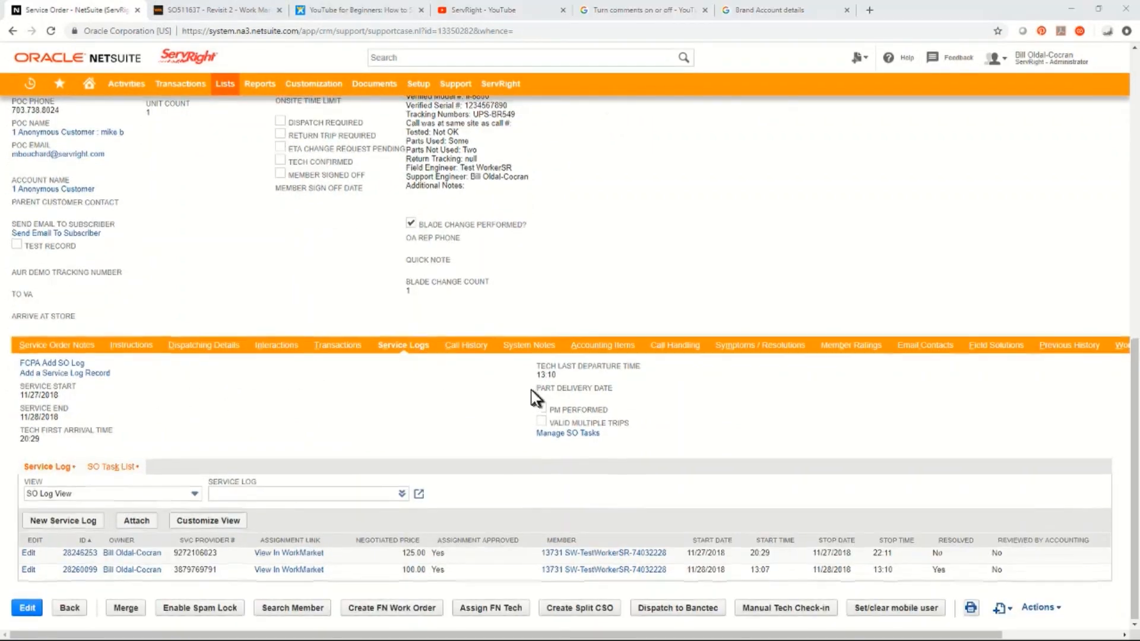
scroll(522, 398, up, 3)
scroll(511, 406, up, 5)
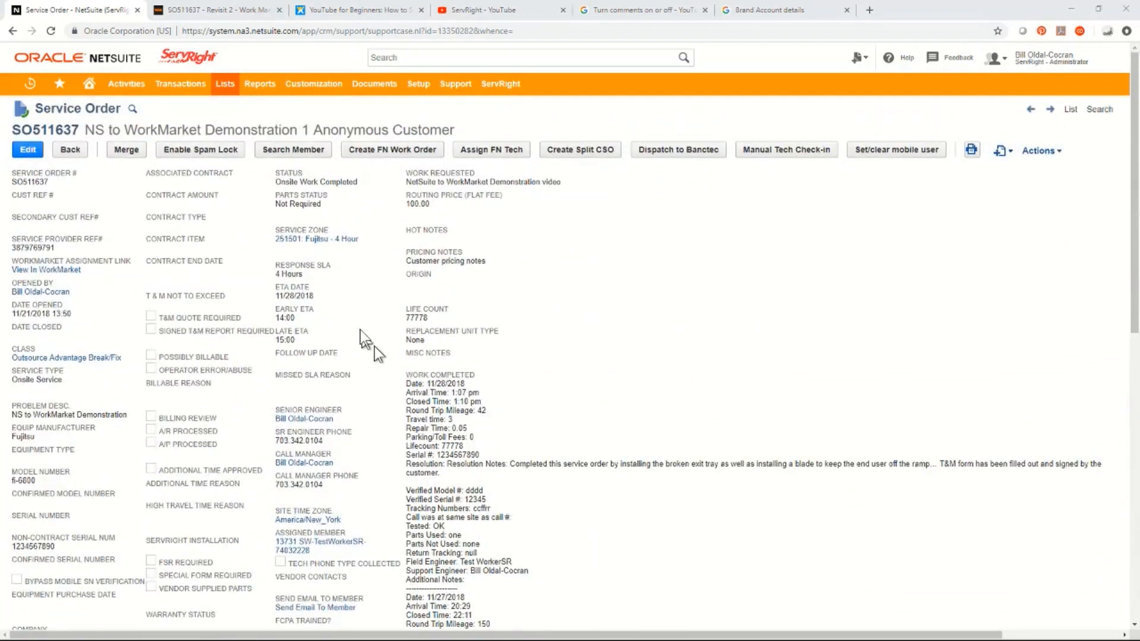